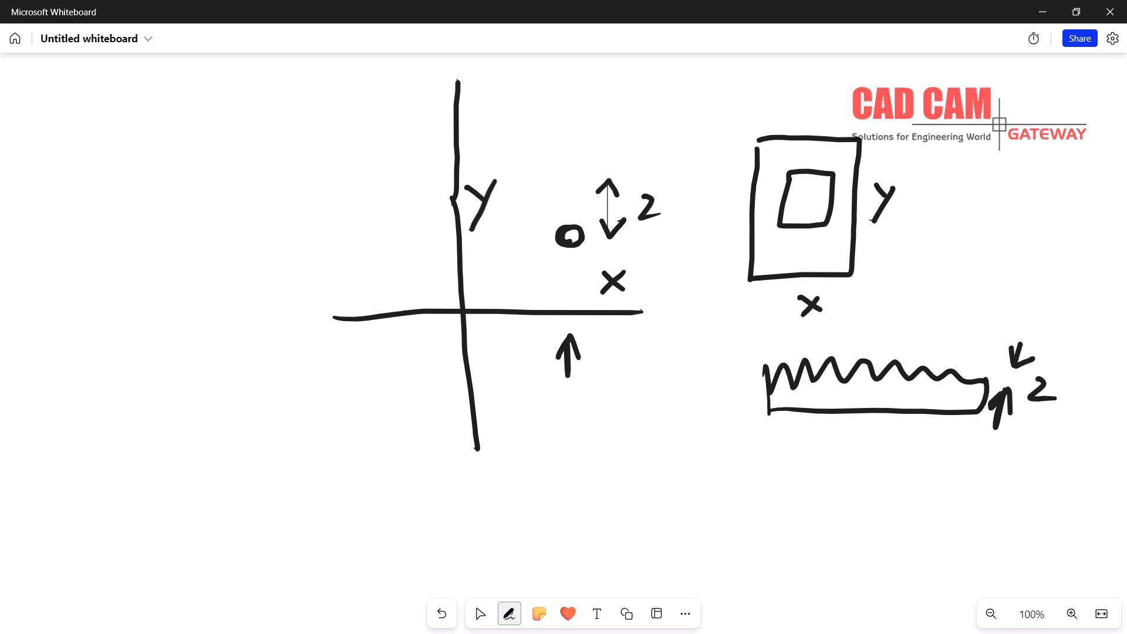
# Handwrite a 3 beneath the upward arrow and add a small mark to its upper right
pyautogui.moveTo(553, 425)
pyautogui.mouseDown()
pyautogui.moveTo(580, 426)
pyautogui.moveTo(567, 454)
pyautogui.mouseUp()
pyautogui.moveTo(605, 413)
pyautogui.mouseDown()
pyautogui.moveTo(618, 432)
pyautogui.moveTo(642, 413)
pyautogui.mouseUp()
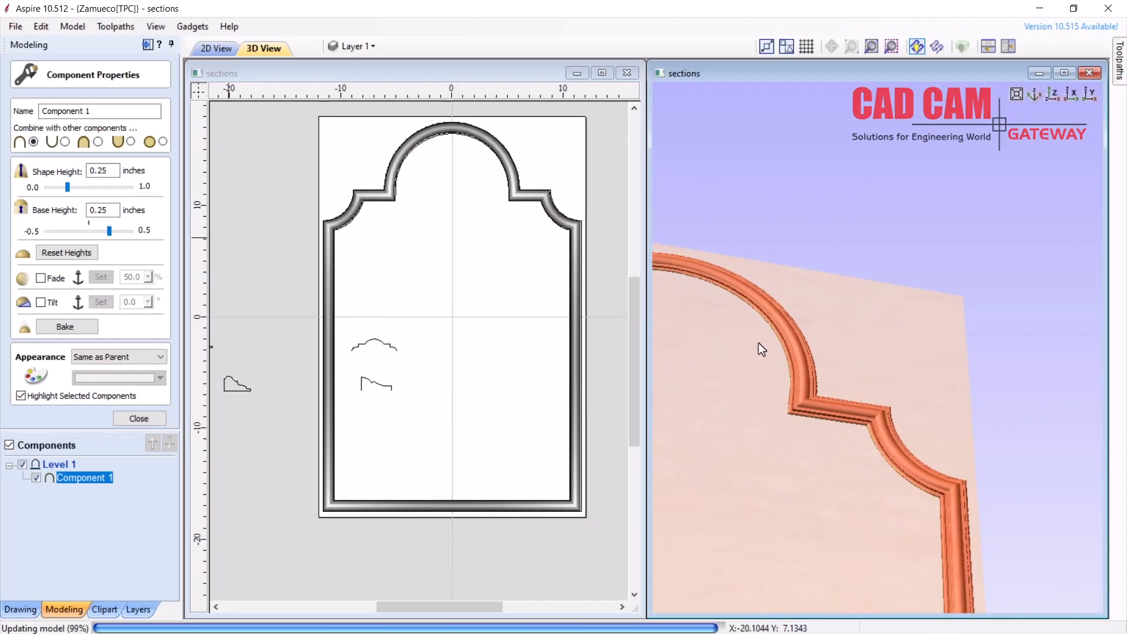
# Apply the two-rail sweep, tile the 2D and 3D views, and rotate the 3D view
pyautogui.moveTo(791, 417); pyautogui.dragTo(812, 364)
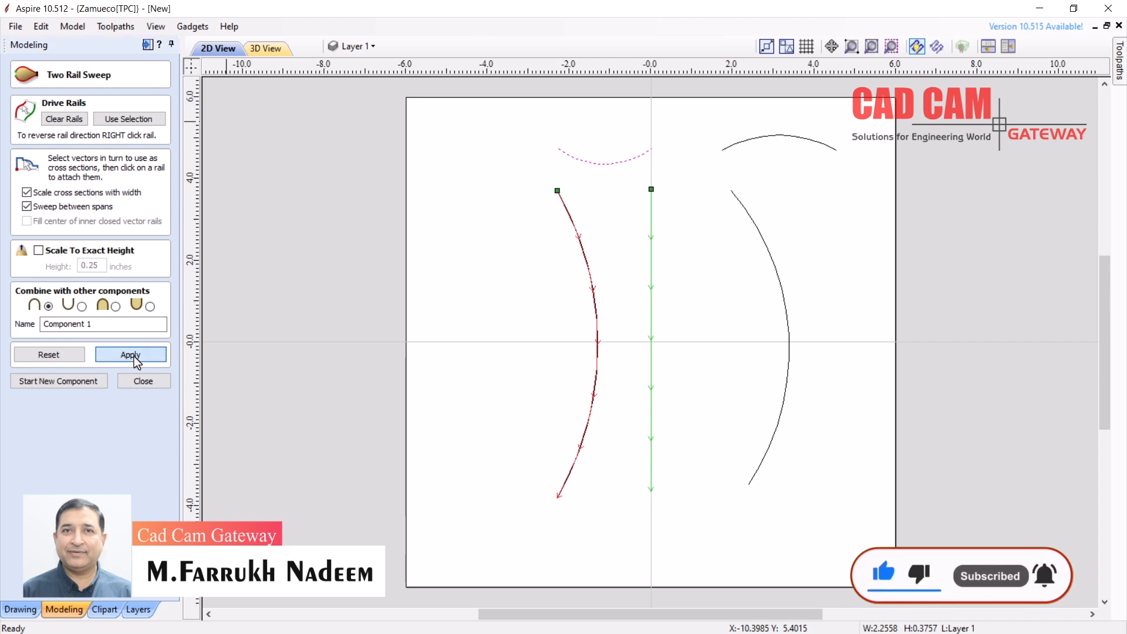
pyautogui.click(131, 355)
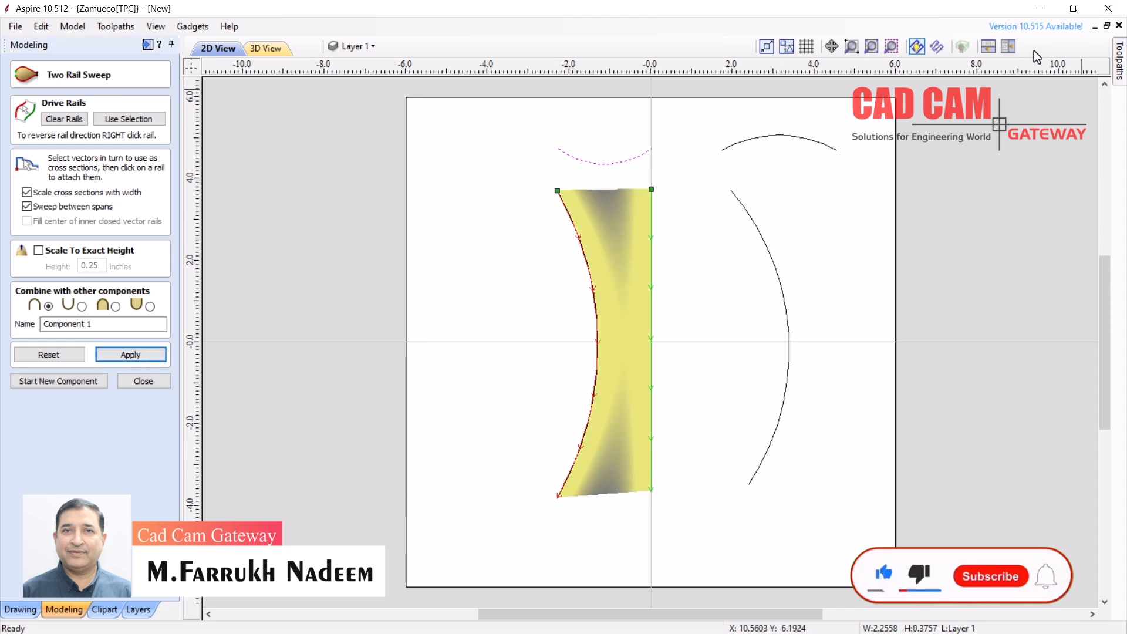
pyautogui.click(1007, 47)
pyautogui.moveTo(848, 242); pyautogui.dragTo(808, 311)
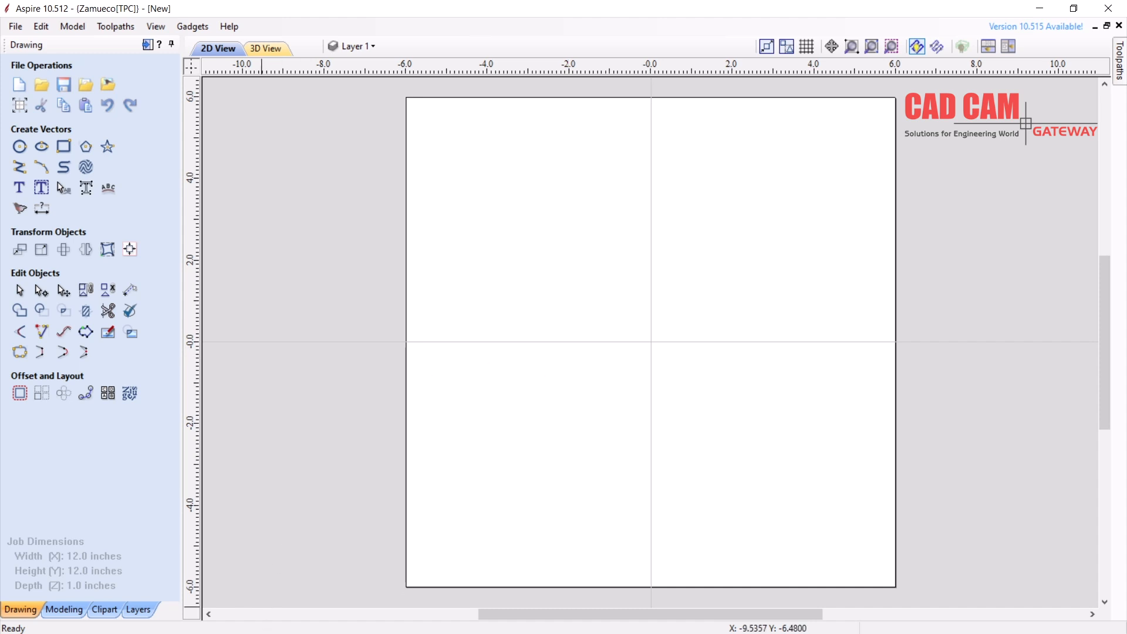
# Start the Two Rail Sweep tool from the Modeling tab's Modeling Tools
pyautogui.click(64, 610)
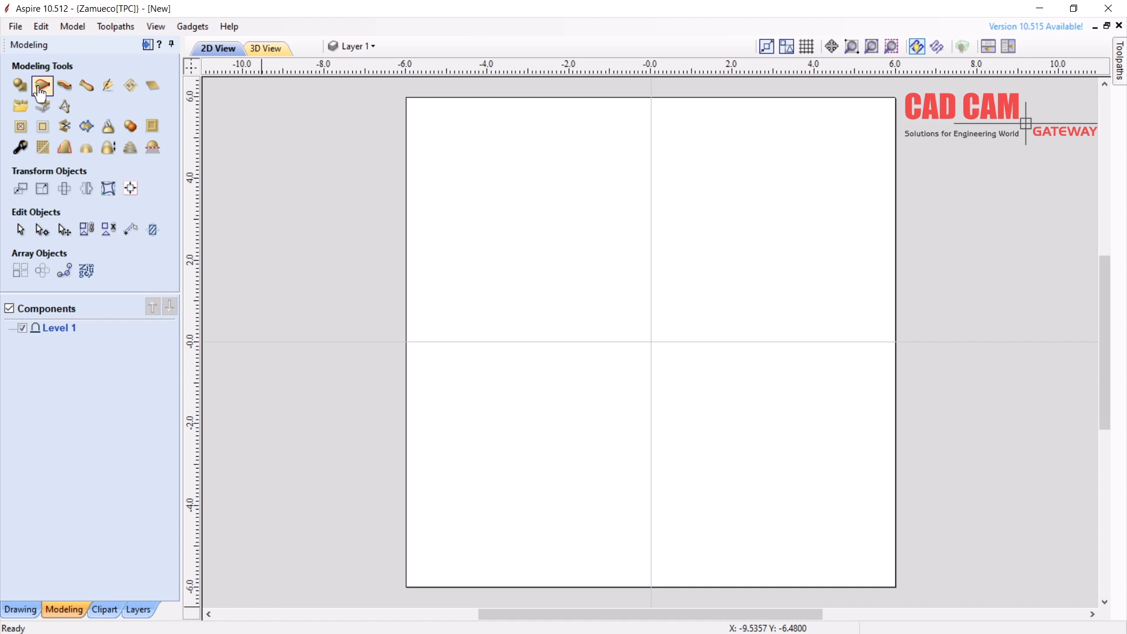
pyautogui.click(40, 93)
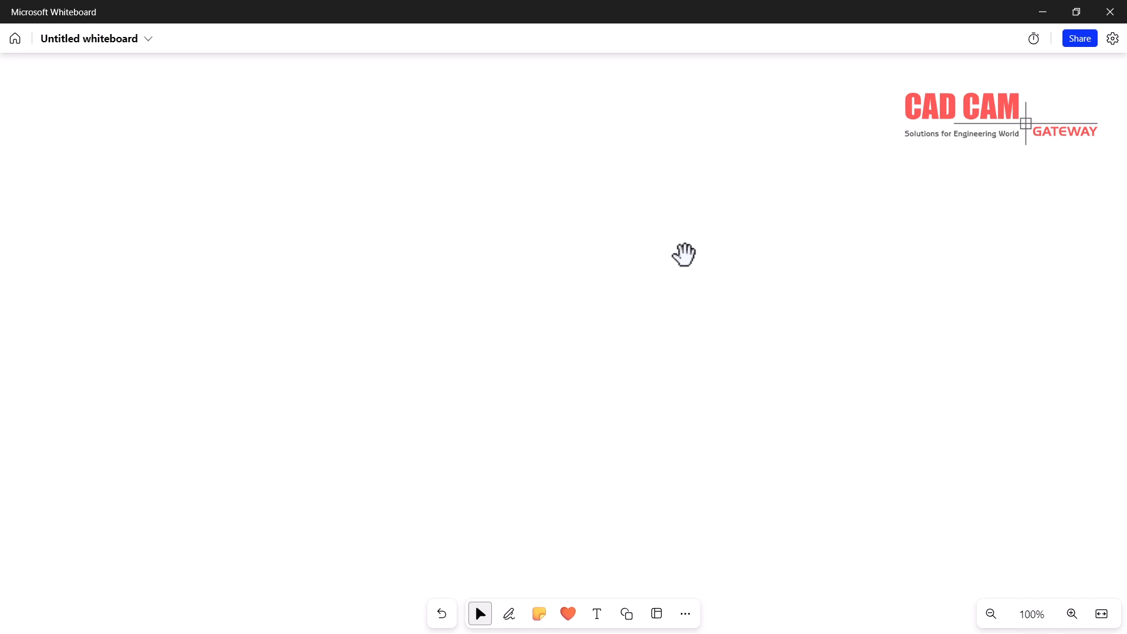
# Ink two long diagonal rails with a profile at their lower-left end
pyautogui.hotkey('alt', 'w')
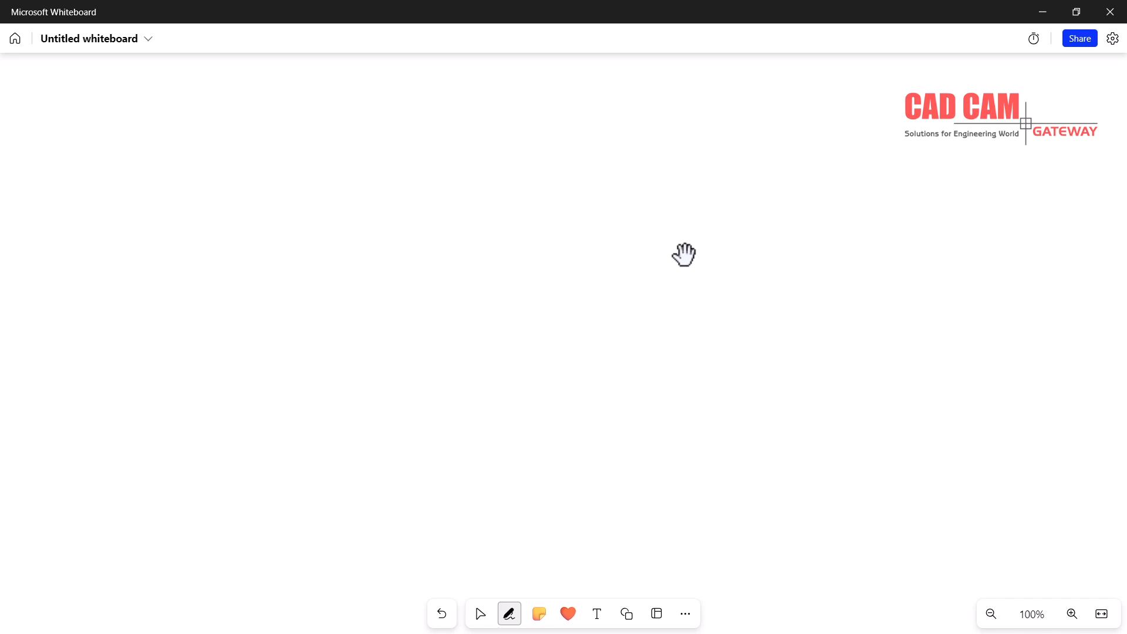
pyautogui.moveTo(282, 453); pyautogui.dragTo(565, 240)
pyautogui.moveTo(334, 457); pyautogui.dragTo(615, 256)
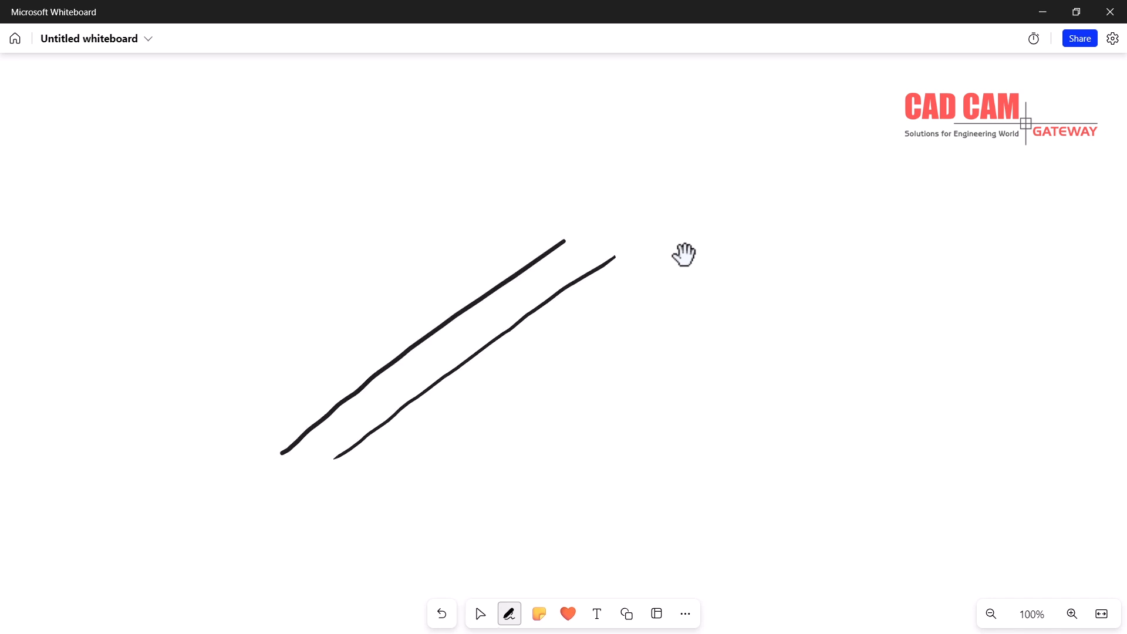
pyautogui.moveTo(282, 452)
pyautogui.mouseDown()
pyautogui.moveTo(285, 431)
pyautogui.moveTo(328, 398)
pyautogui.moveTo(352, 420)
pyautogui.moveTo(352, 451)
pyautogui.moveTo(336, 448)
pyautogui.moveTo(358, 446)
pyautogui.moveTo(369, 410)
pyautogui.moveTo(510, 306)
pyautogui.mouseUp()
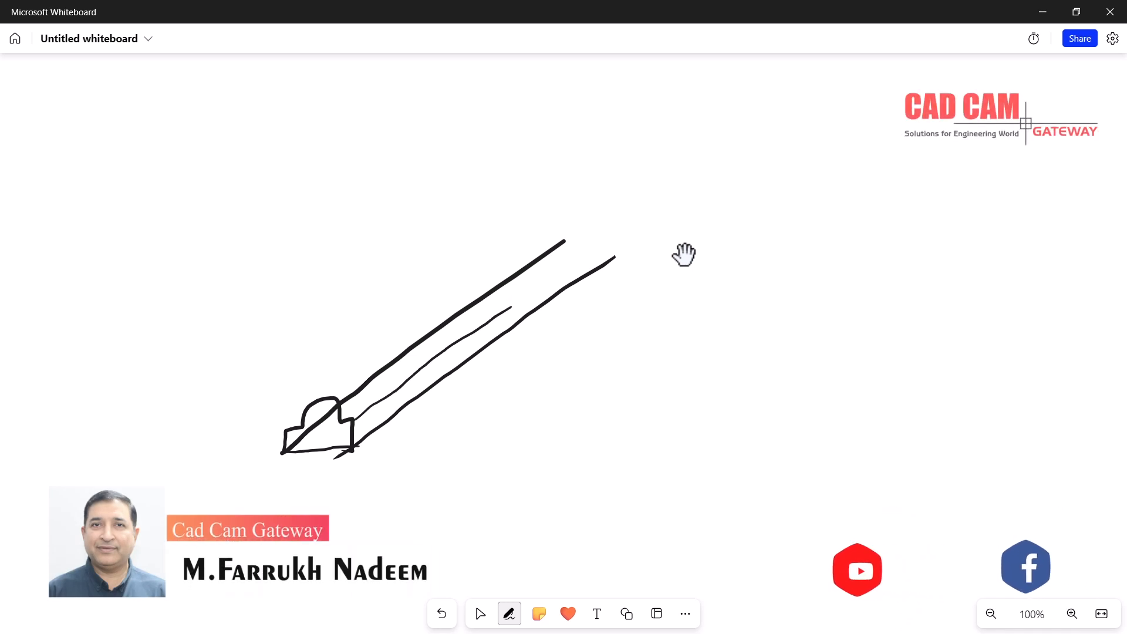
pyautogui.moveTo(322, 395); pyautogui.dragTo(502, 260)
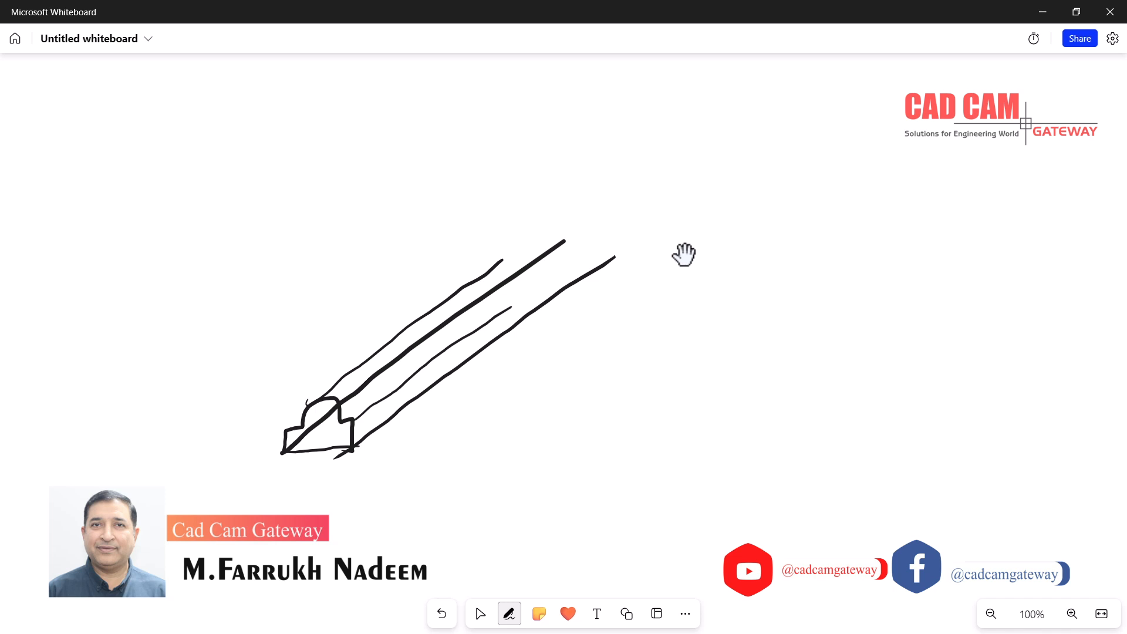
# Draw a separate cross-section profile and write 'Section' beneath it
pyautogui.press('Escape')
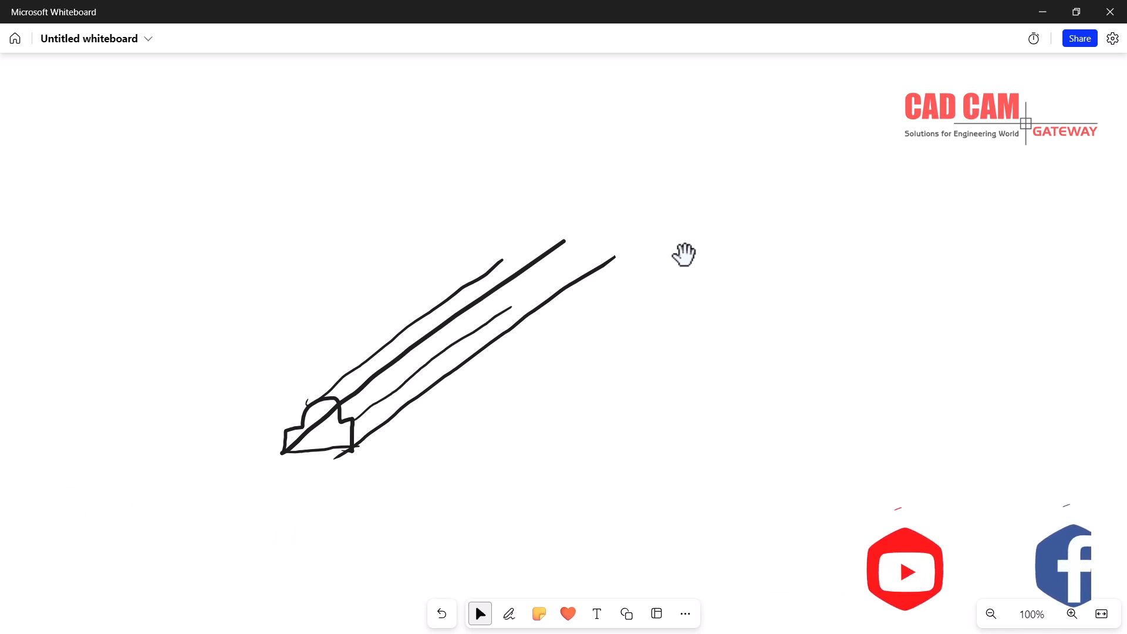
pyautogui.hotkey('alt', 'w')
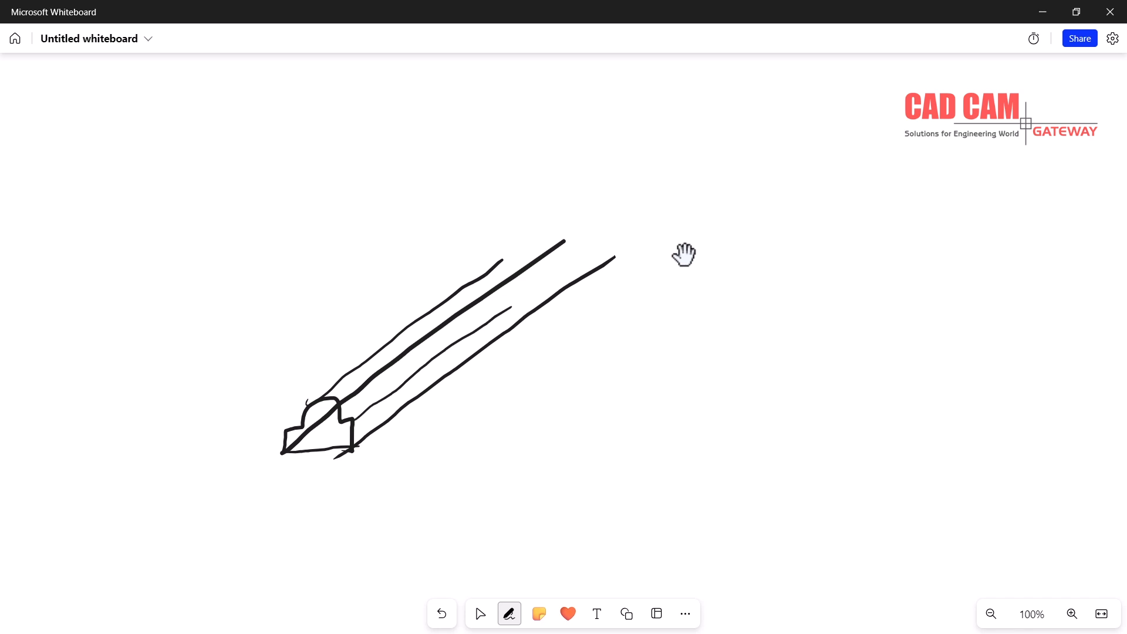
pyautogui.moveTo(539, 441)
pyautogui.mouseDown()
pyautogui.moveTo(642, 436)
pyautogui.moveTo(650, 406)
pyautogui.moveTo(614, 407)
pyautogui.moveTo(590, 373)
pyautogui.moveTo(552, 408)
pyautogui.moveTo(516, 410)
pyautogui.moveTo(522, 439)
pyautogui.moveTo(540, 441)
pyautogui.mouseUp()
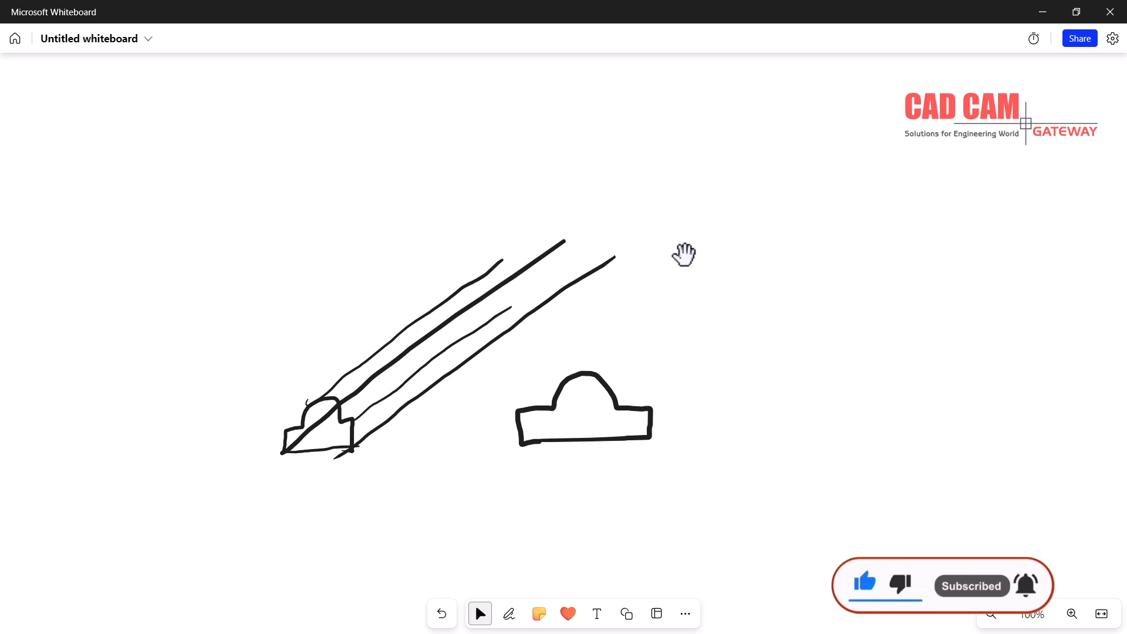
pyautogui.moveTo(544, 478); pyautogui.dragTo(536, 497)
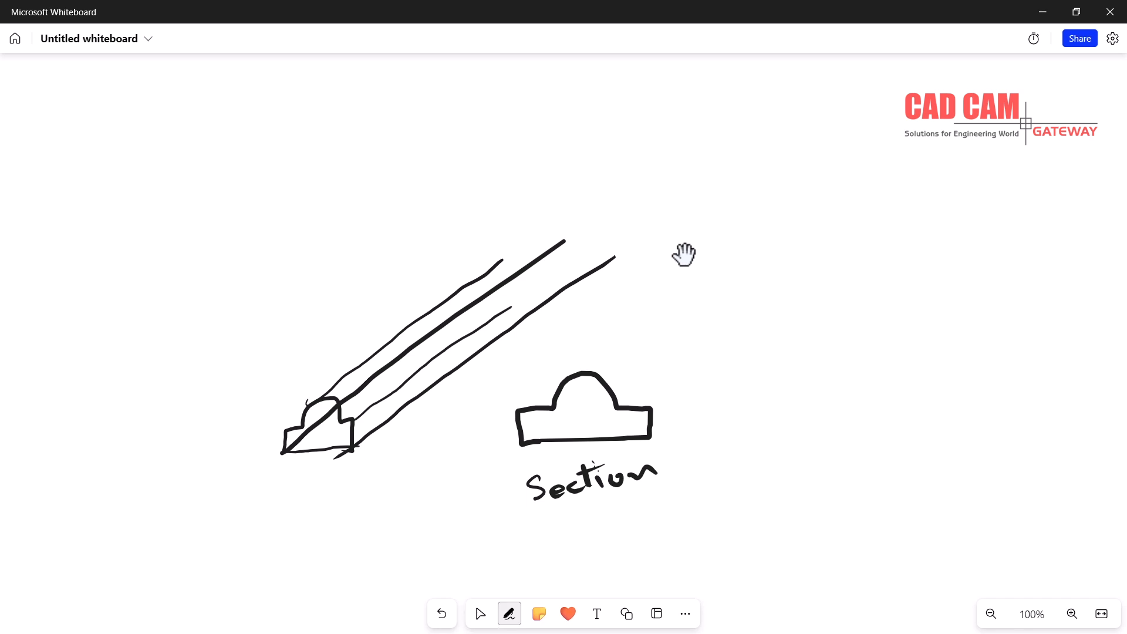
# Mark the X direction and draw Y and Z arrows with labels on the rail sketch
pyautogui.moveTo(425, 409)
pyautogui.mouseDown()
pyautogui.moveTo(449, 417)
pyautogui.moveTo(430, 430)
pyautogui.mouseUp()
pyautogui.moveTo(349, 470)
pyautogui.mouseDown()
pyautogui.moveTo(206, 484)
pyautogui.moveTo(225, 475)
pyautogui.moveTo(234, 493)
pyautogui.moveTo(288, 492)
pyautogui.moveTo(277, 526)
pyautogui.mouseUp()
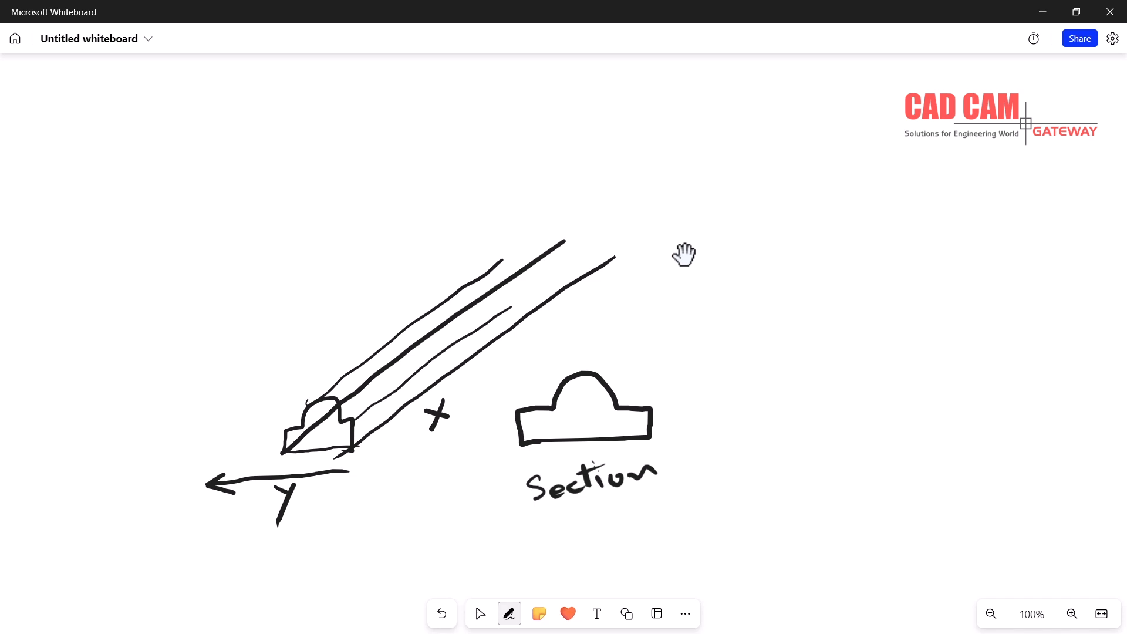
pyautogui.moveTo(260, 399); pyautogui.dragTo(262, 451)
pyautogui.moveTo(261, 398)
pyautogui.mouseDown()
pyautogui.moveTo(256, 414)
pyautogui.moveTo(274, 421)
pyautogui.mouseUp()
pyautogui.moveTo(249, 367)
pyautogui.mouseDown()
pyautogui.moveTo(258, 385)
pyautogui.moveTo(274, 381)
pyautogui.mouseUp()
# Write 3D to the right of the rails
pyautogui.click(480, 613)
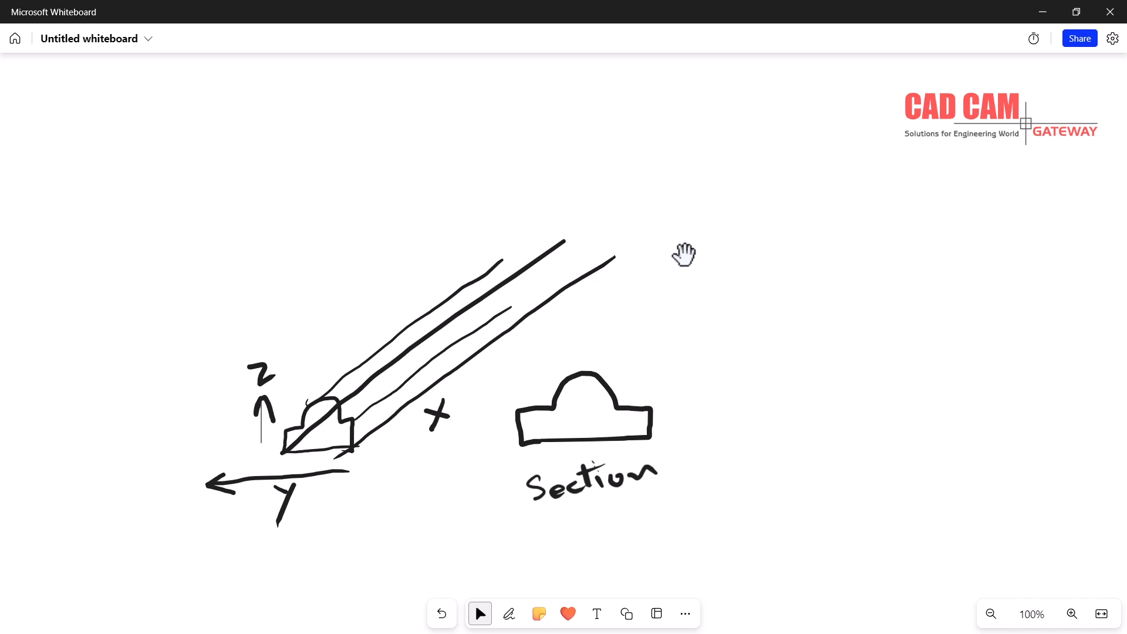
pyautogui.moveTo(667, 261)
pyautogui.mouseDown()
pyautogui.moveTo(694, 275)
pyautogui.moveTo(672, 290)
pyautogui.mouseUp()
pyautogui.moveTo(710, 251)
pyautogui.mouseDown()
pyautogui.moveTo(717, 277)
pyautogui.moveTo(705, 273)
pyautogui.mouseUp()
pyautogui.click(480, 614)
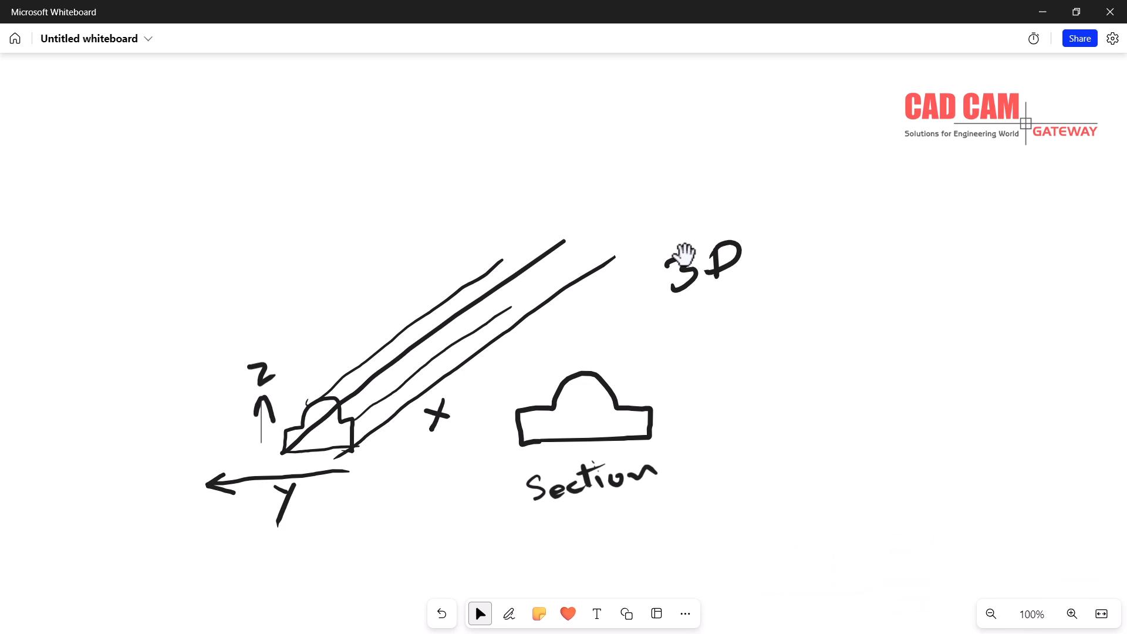
# Draw a separate X–Y axis pair labelled x and y, then start a vertical line on a fresh area
pyautogui.hotkey('alt', 'w')
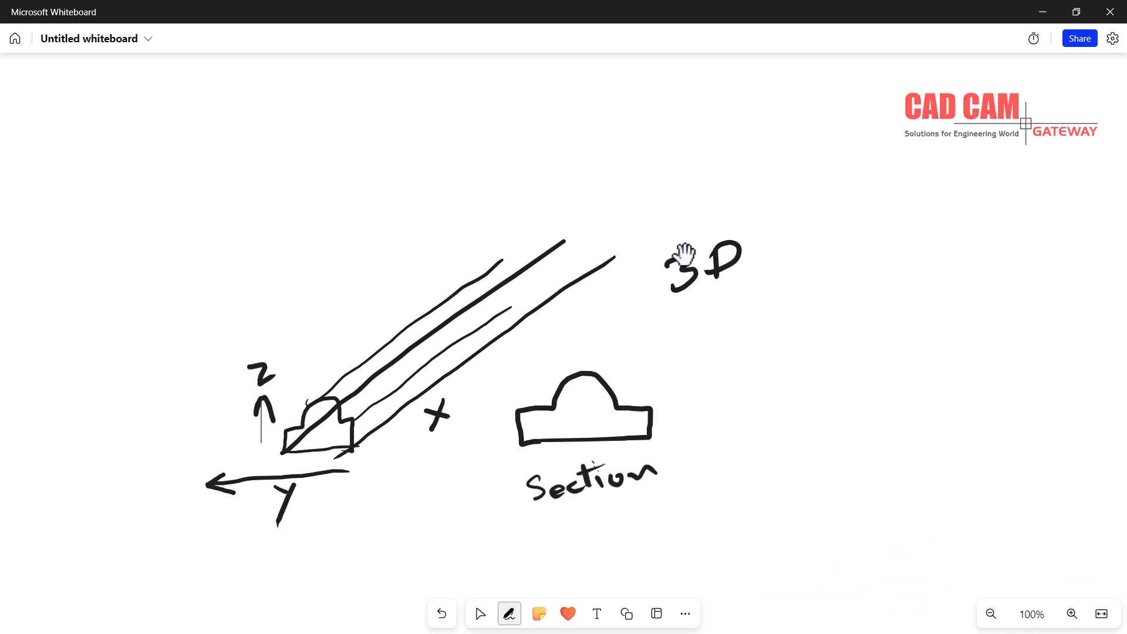
pyautogui.moveTo(792, 344); pyautogui.dragTo(907, 337)
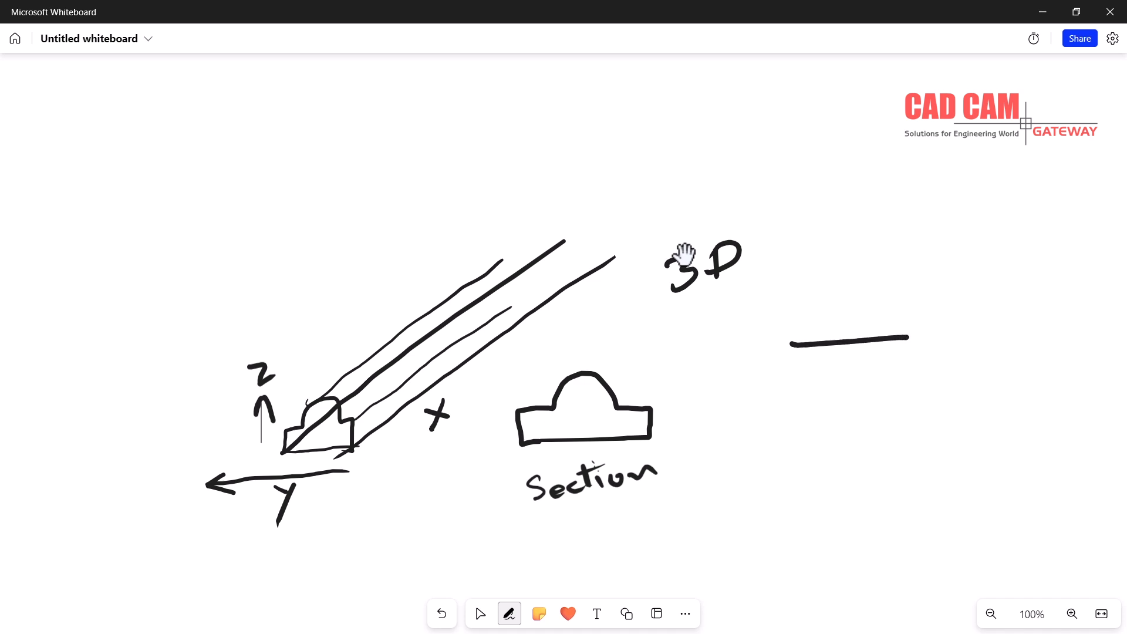
pyautogui.moveTo(809, 233); pyautogui.dragTo(781, 342)
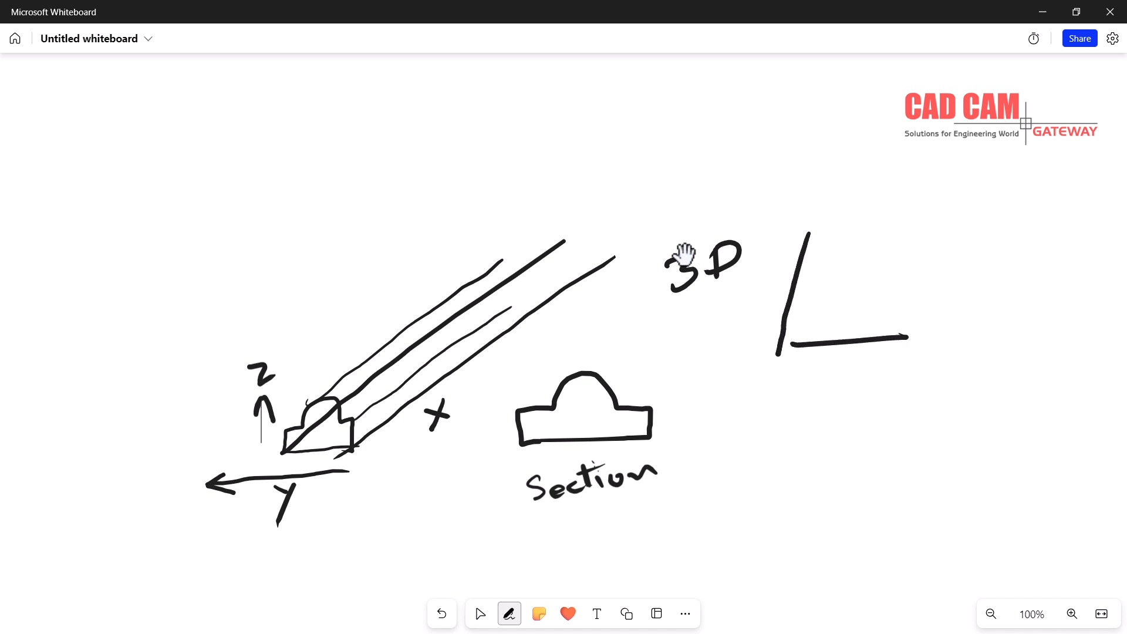
pyautogui.moveTo(848, 361)
pyautogui.mouseDown()
pyautogui.moveTo(870, 375)
pyautogui.moveTo(846, 375)
pyautogui.mouseUp()
pyautogui.moveTo(825, 249)
pyautogui.mouseDown()
pyautogui.moveTo(834, 265)
pyautogui.moveTo(815, 280)
pyautogui.mouseUp()
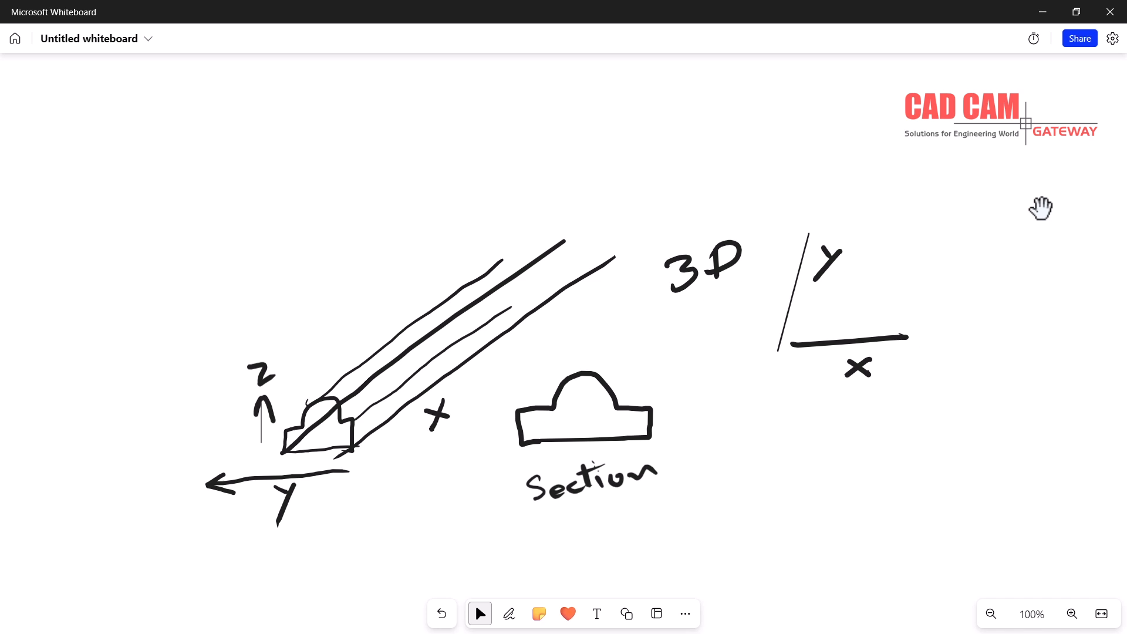
pyautogui.moveTo(837, 199); pyautogui.dragTo(966, 198)
pyautogui.moveTo(451, 197); pyautogui.dragTo(479, 451)
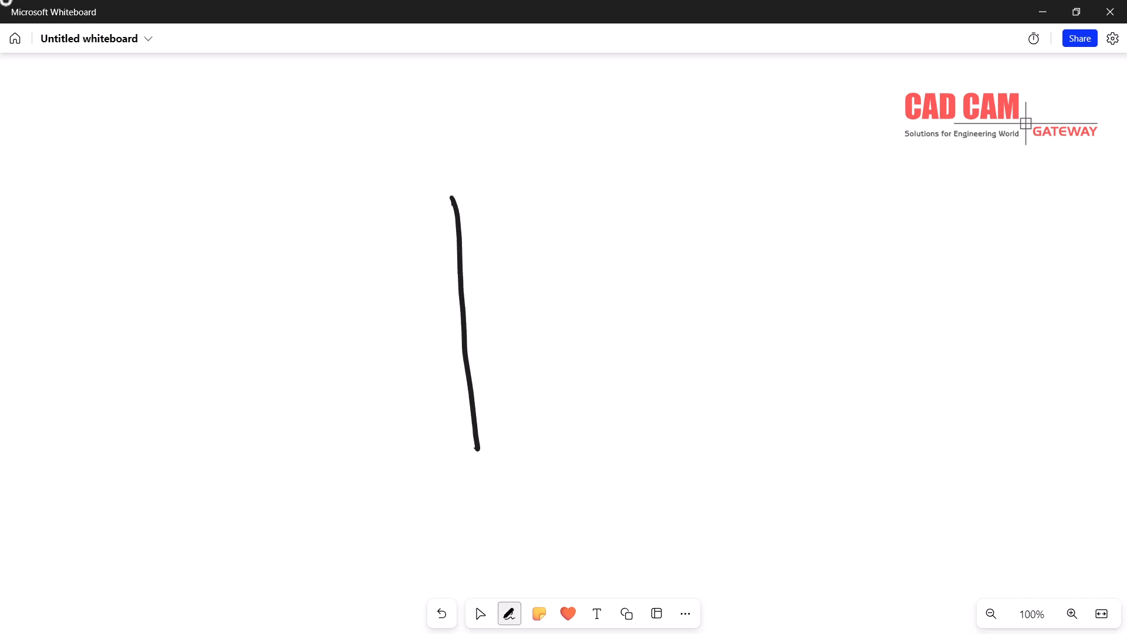
# Complete X–Y axes labelled X and Y, with an upward arrow below the X axis
pyautogui.moveTo(344, 317); pyautogui.dragTo(643, 312)
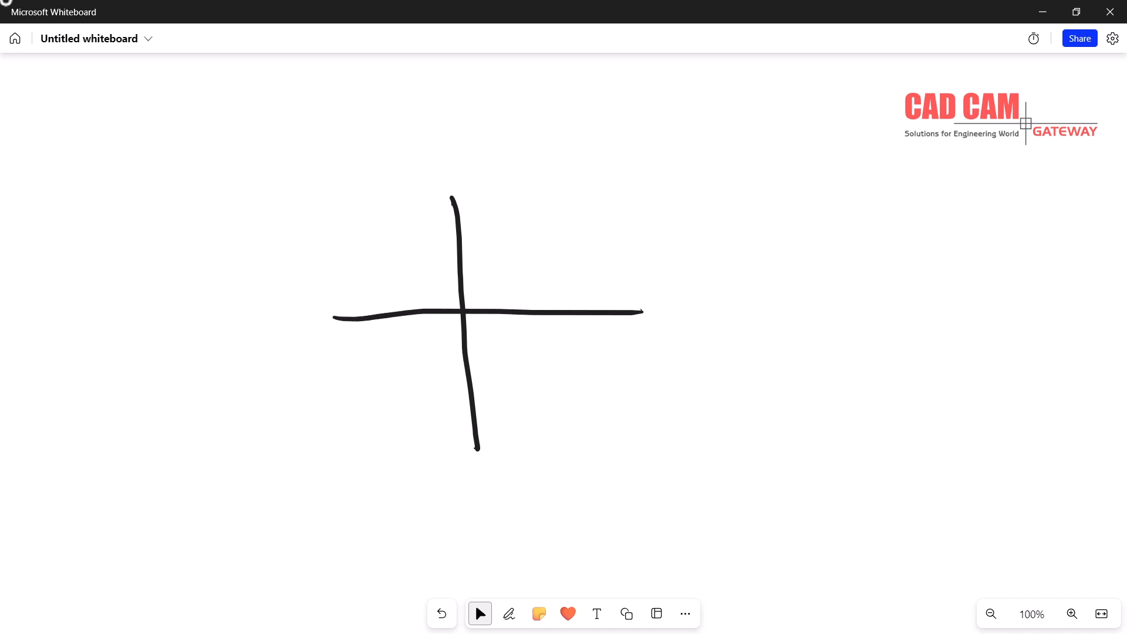
pyautogui.moveTo(603, 272)
pyautogui.mouseDown()
pyautogui.moveTo(624, 291)
pyautogui.moveTo(602, 292)
pyautogui.mouseUp()
pyautogui.moveTo(466, 187)
pyautogui.mouseDown()
pyautogui.moveTo(485, 201)
pyautogui.moveTo(492, 187)
pyautogui.moveTo(470, 230)
pyautogui.mouseUp()
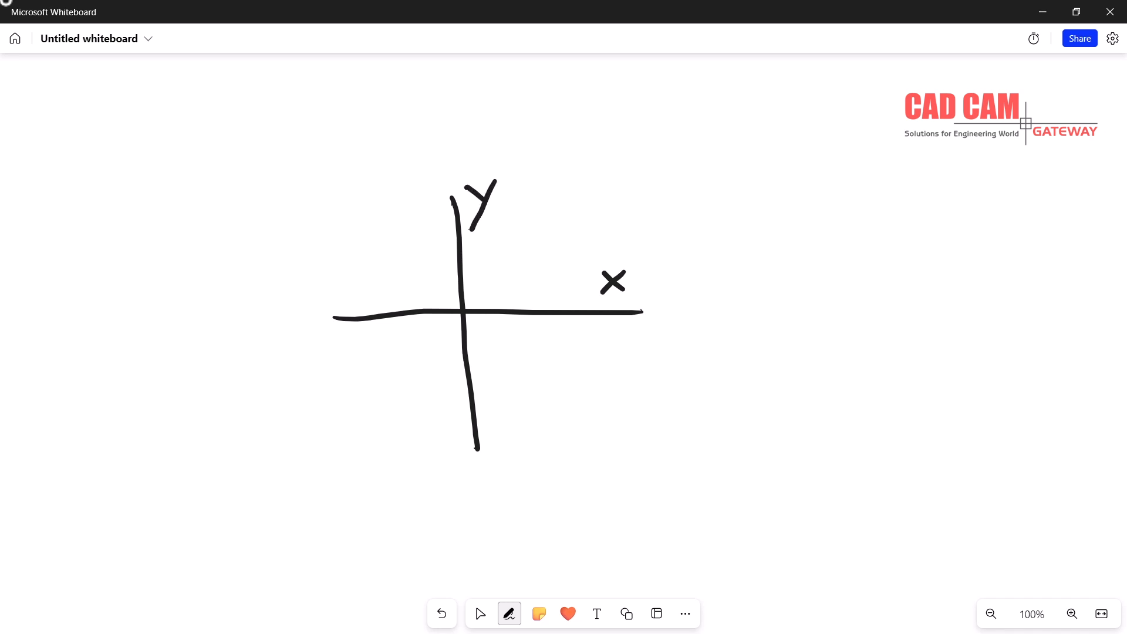
pyautogui.moveTo(567, 341)
pyautogui.mouseDown()
pyautogui.moveTo(567, 375)
pyautogui.moveTo(569, 336)
pyautogui.moveTo(580, 360)
pyautogui.mouseUp()
pyautogui.moveTo(452, 199); pyautogui.dragTo(457, 80)
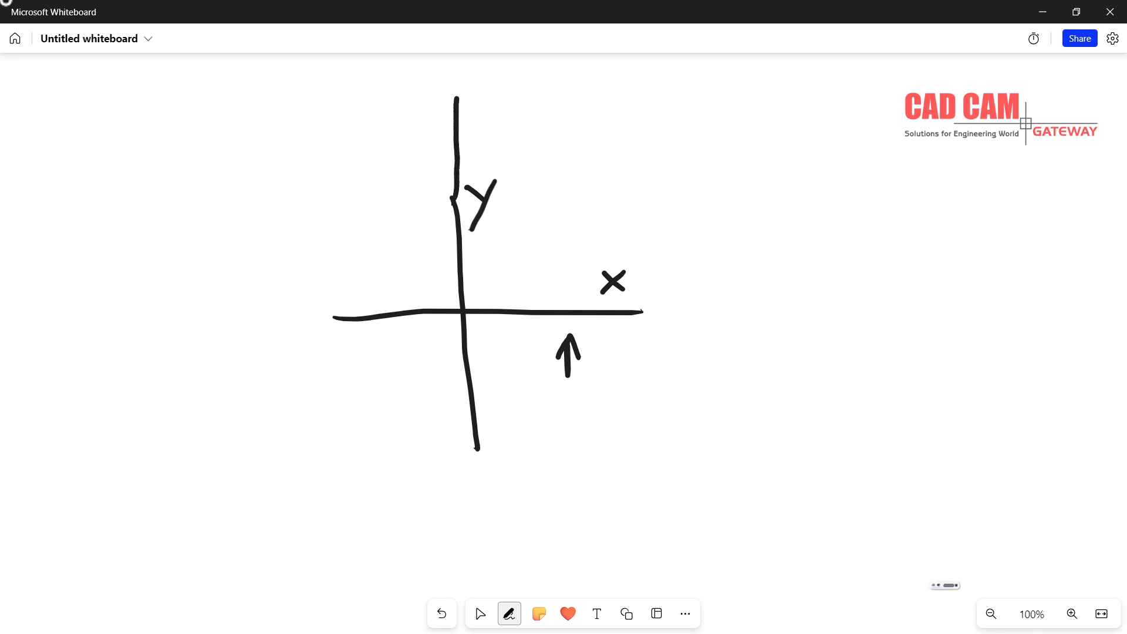
# Mark an O point, draw a double arrow above the X, and start a box to the right
pyautogui.click(480, 614)
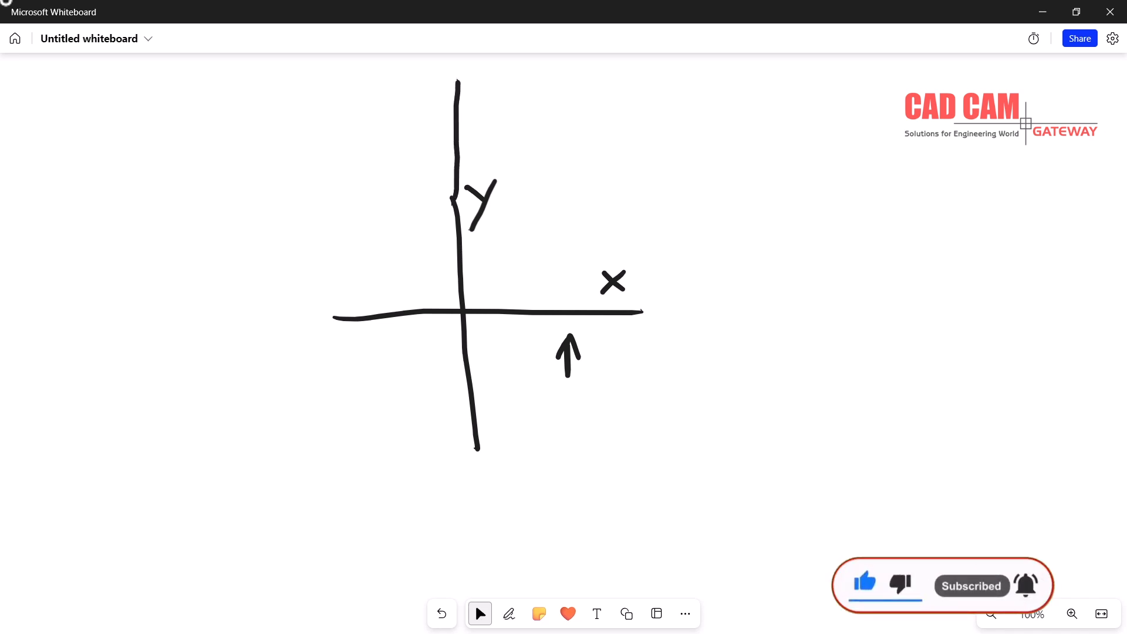
pyautogui.click(509, 613)
pyautogui.moveTo(572, 227); pyautogui.dragTo(568, 241)
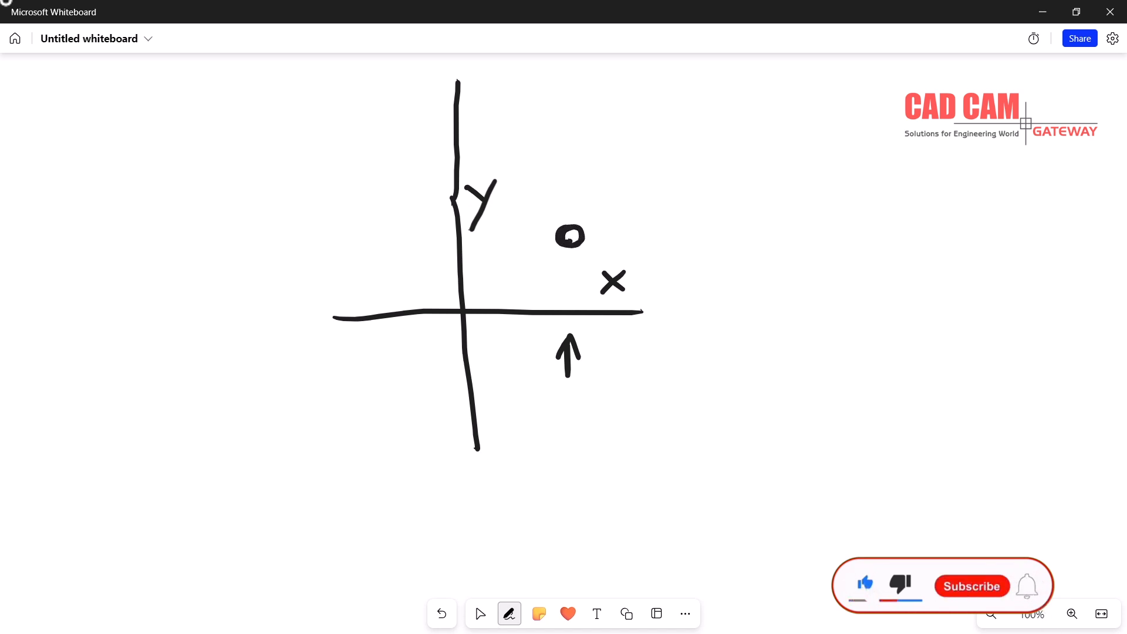
pyautogui.moveTo(608, 197)
pyautogui.mouseDown()
pyautogui.moveTo(607, 230)
pyautogui.moveTo(607, 182)
pyautogui.moveTo(616, 229)
pyautogui.moveTo(660, 214)
pyautogui.mouseUp()
pyautogui.click(480, 614)
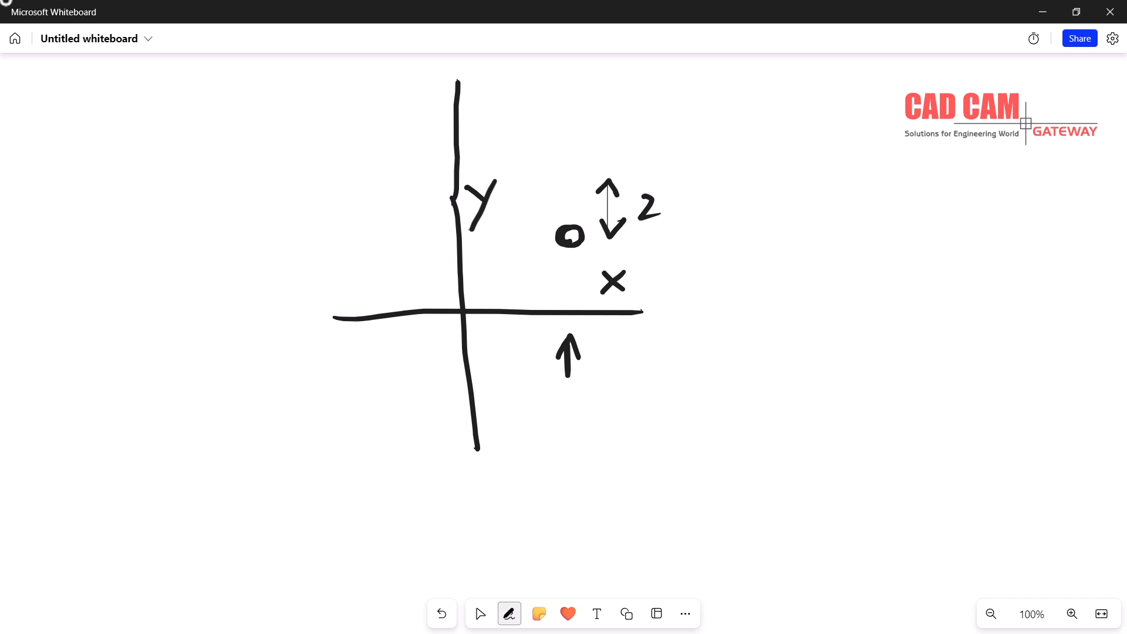
pyautogui.moveTo(757, 148)
pyautogui.mouseDown()
pyautogui.moveTo(757, 279)
pyautogui.moveTo(841, 274)
pyautogui.moveTo(861, 140)
pyautogui.moveTo(758, 140)
pyautogui.mouseUp()
# Close the box with an inner square and label it x and y
pyautogui.moveTo(790, 176)
pyautogui.mouseDown()
pyautogui.moveTo(779, 225)
pyautogui.moveTo(828, 220)
pyautogui.moveTo(833, 172)
pyautogui.moveTo(789, 179)
pyautogui.mouseUp()
pyautogui.click(481, 613)
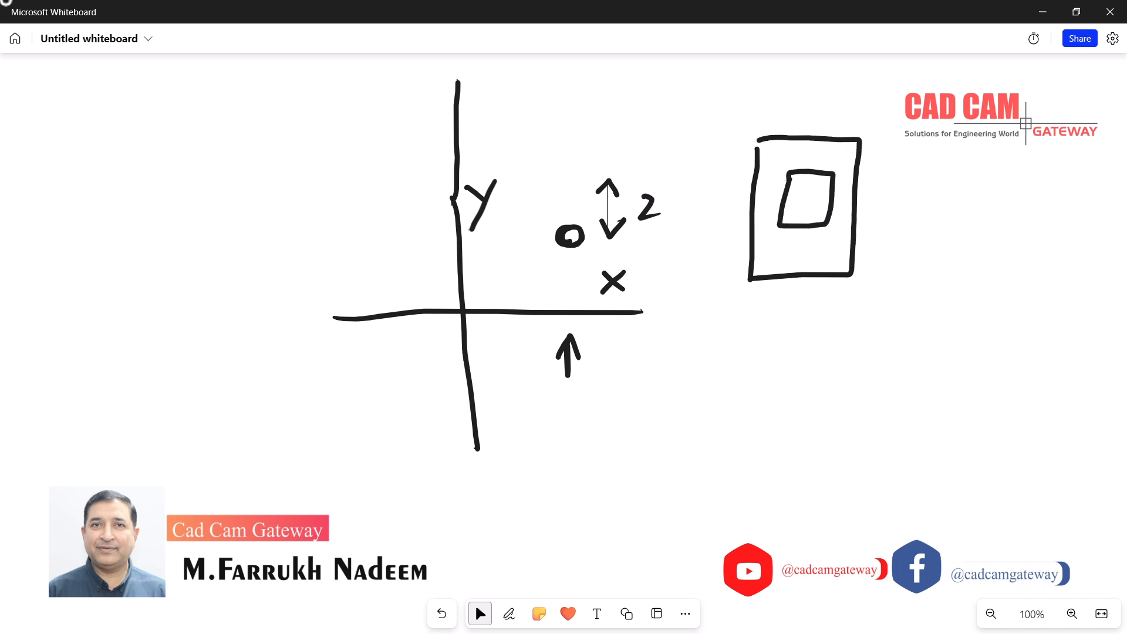
pyautogui.click(509, 614)
pyautogui.moveTo(799, 297)
pyautogui.mouseDown()
pyautogui.moveTo(820, 312)
pyautogui.moveTo(802, 315)
pyautogui.mouseUp()
pyautogui.moveTo(876, 184); pyautogui.dragTo(886, 198)
pyautogui.moveTo(894, 188); pyautogui.dragTo(871, 221)
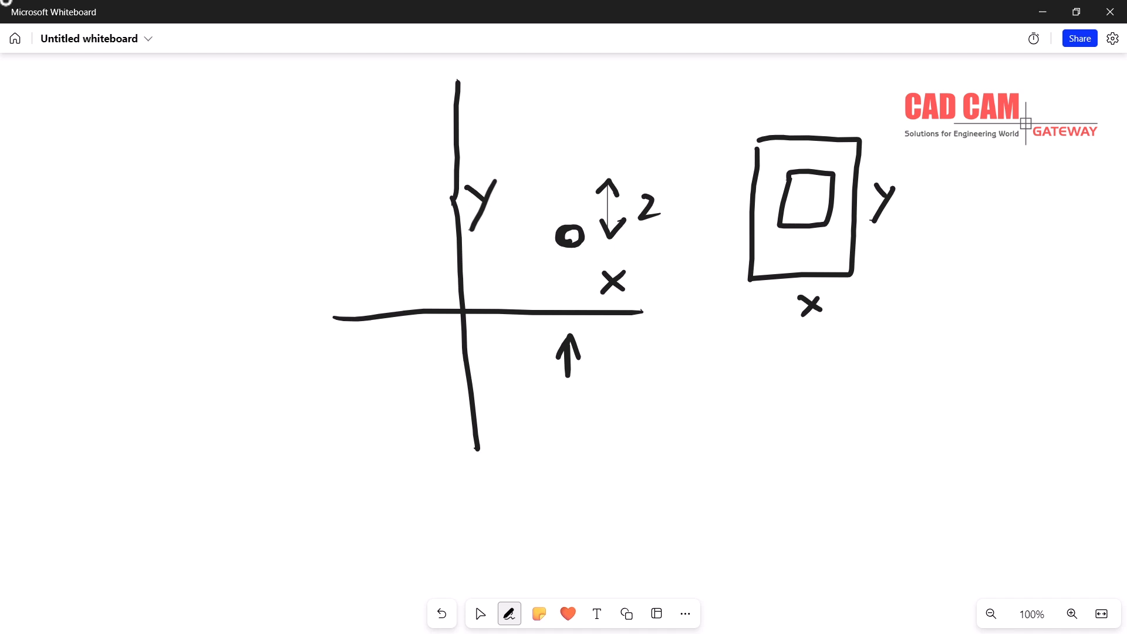
# Draw a closed wavy profile below the rectangle with arrows marking its thickness
pyautogui.moveTo(763, 365)
pyautogui.mouseDown()
pyautogui.moveTo(768, 384)
pyautogui.moveTo(803, 365)
pyautogui.moveTo(988, 382)
pyautogui.mouseUp()
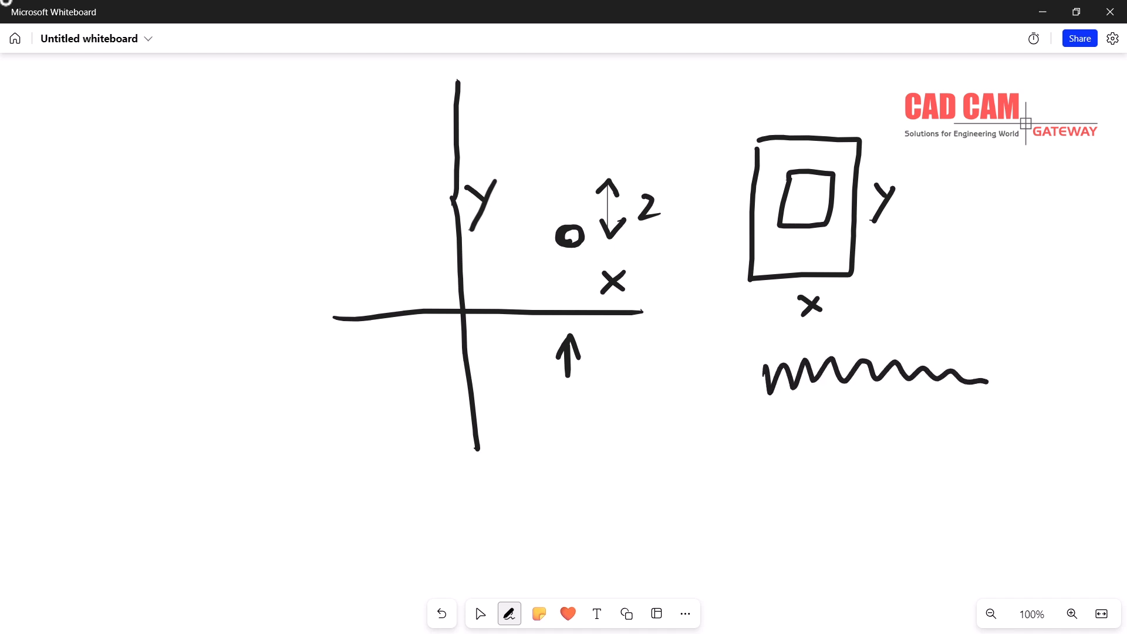
pyautogui.moveTo(765, 382)
pyautogui.mouseDown()
pyautogui.moveTo(769, 414)
pyautogui.moveTo(903, 412)
pyautogui.moveTo(988, 397)
pyautogui.moveTo(988, 379)
pyautogui.mouseUp()
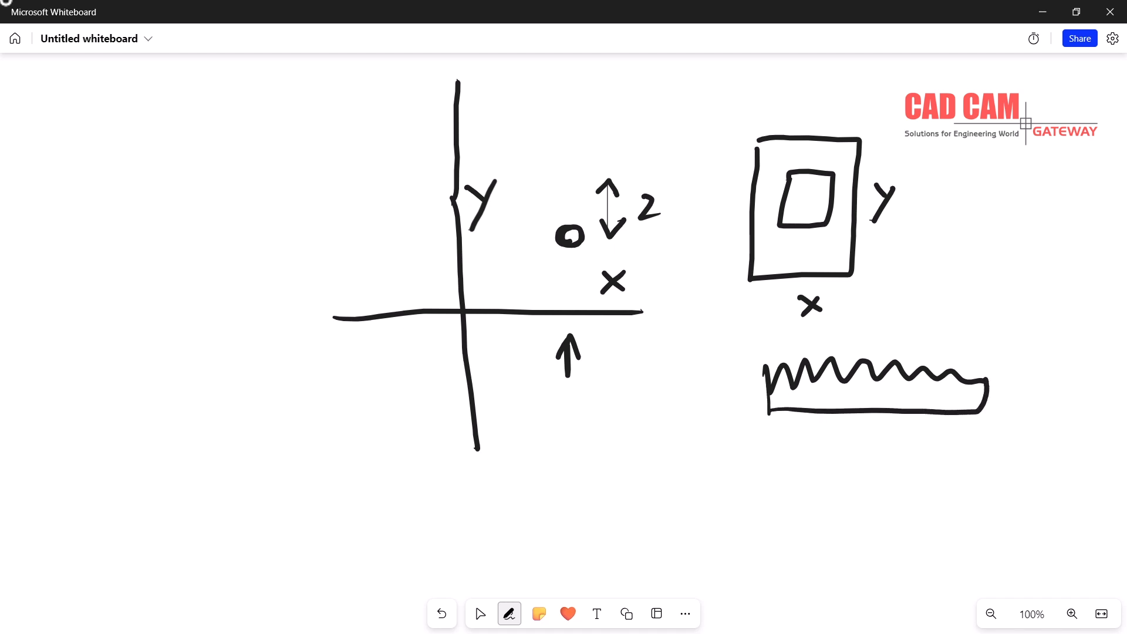
pyautogui.click(1004, 392)
pyautogui.moveTo(1019, 343)
pyautogui.mouseDown()
pyautogui.moveTo(1012, 366)
pyautogui.moveTo(1034, 358)
pyautogui.mouseUp()
pyautogui.moveTo(990, 406)
pyautogui.mouseDown()
pyautogui.moveTo(996, 427)
pyautogui.moveTo(1002, 391)
pyautogui.moveTo(1010, 415)
pyautogui.moveTo(1056, 399)
pyautogui.mouseUp()
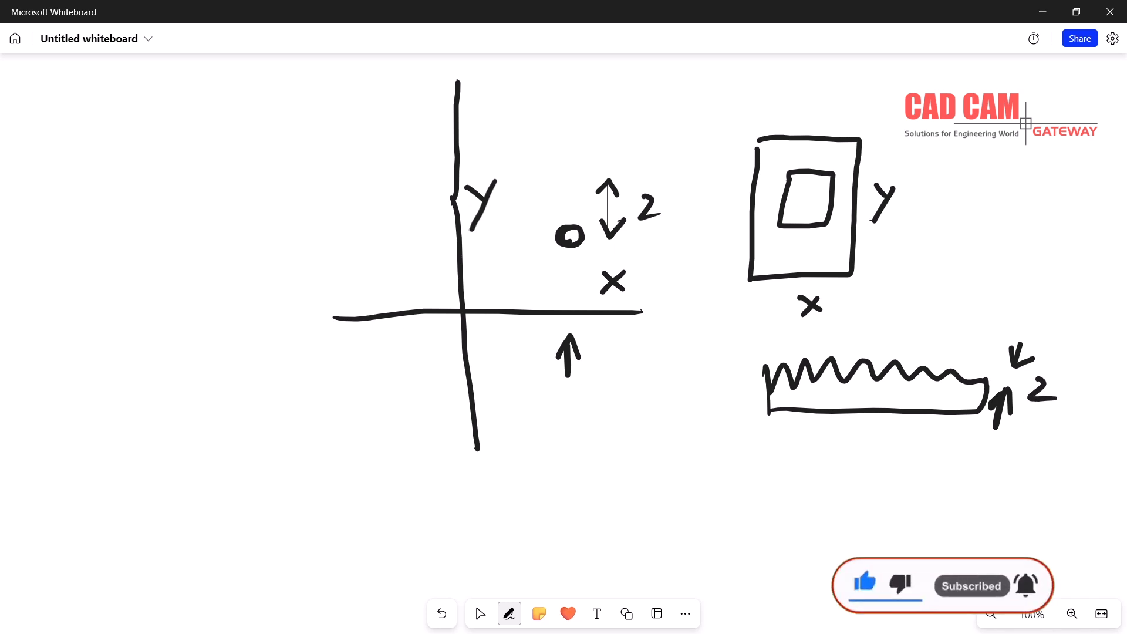
# Write 3D under the axes and 2D beside the box, then erase the whole board
pyautogui.moveTo(553, 421)
pyautogui.mouseDown()
pyautogui.moveTo(588, 437)
pyautogui.moveTo(567, 453)
pyautogui.mouseUp()
pyautogui.moveTo(605, 412)
pyautogui.mouseDown()
pyautogui.moveTo(638, 411)
pyautogui.moveTo(610, 439)
pyautogui.mouseUp()
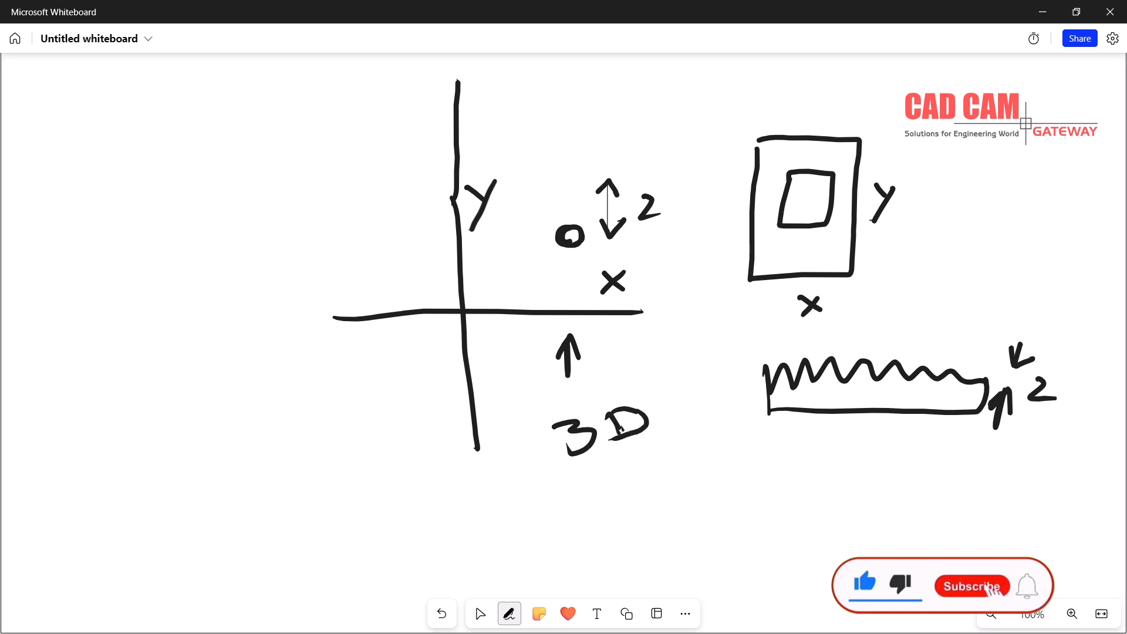
pyautogui.moveTo(879, 271)
pyautogui.mouseDown()
pyautogui.moveTo(898, 278)
pyautogui.moveTo(903, 299)
pyautogui.moveTo(931, 268)
pyautogui.moveTo(905, 294)
pyautogui.mouseUp()
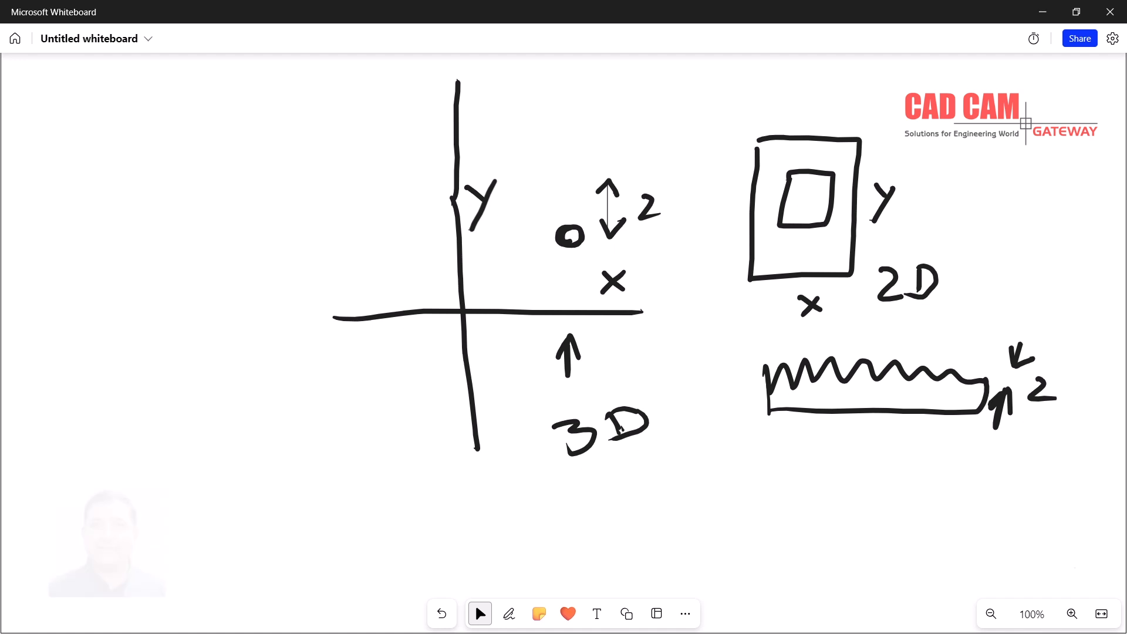
pyautogui.hotkey('ctrl', 'a')
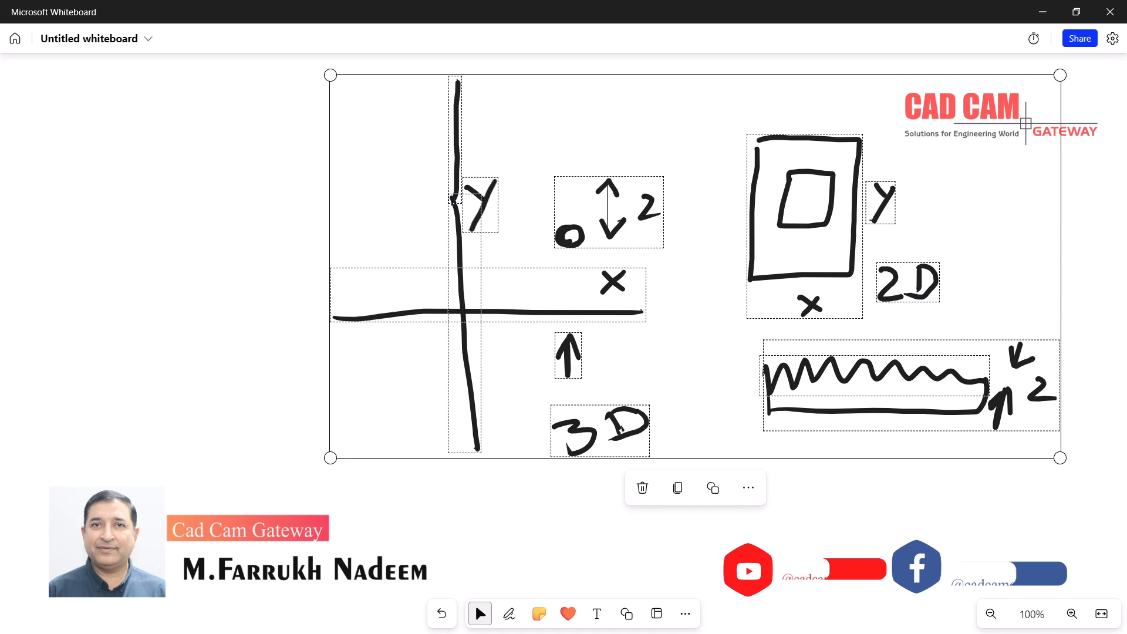
pyautogui.press('Delete')
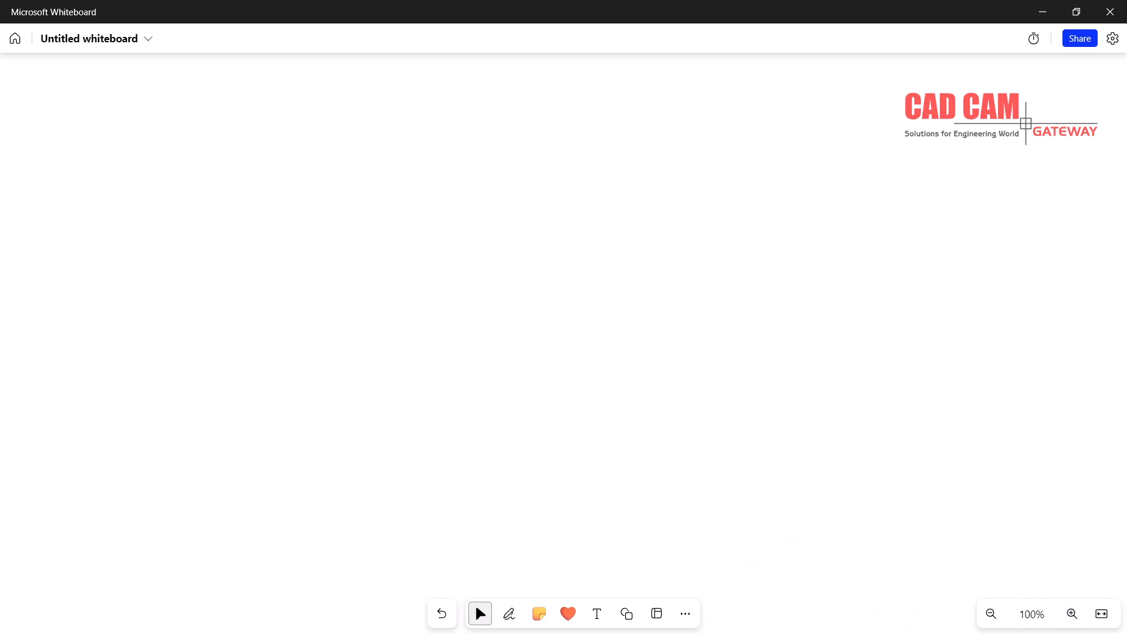
pyautogui.moveTo(371, 222); pyautogui.dragTo(790, 223)
pyautogui.moveTo(380, 305); pyautogui.dragTo(805, 308)
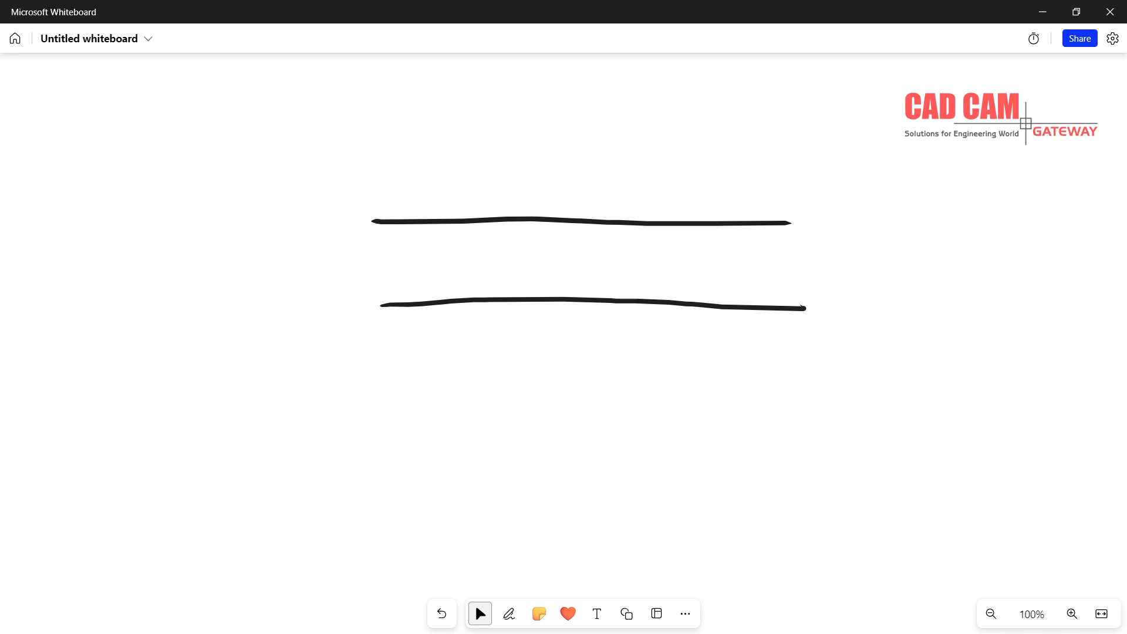
pyautogui.click(509, 613)
pyautogui.moveTo(260, 222); pyautogui.dragTo(281, 312)
pyautogui.moveTo(267, 223)
pyautogui.mouseDown()
pyautogui.moveTo(294, 223)
pyautogui.moveTo(335, 286)
pyautogui.moveTo(337, 314)
pyautogui.moveTo(279, 320)
pyautogui.mouseUp()
pyautogui.click(480, 614)
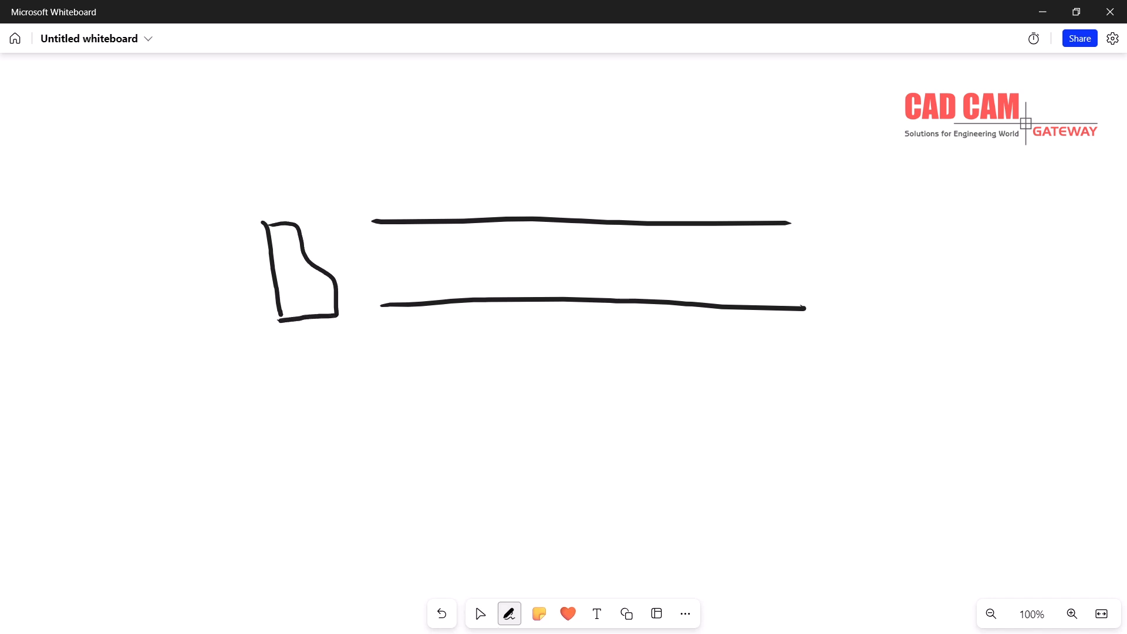
pyautogui.moveTo(309, 349)
pyautogui.mouseDown()
pyautogui.moveTo(312, 372)
pyautogui.moveTo(332, 369)
pyautogui.mouseUp()
pyautogui.moveTo(558, 330); pyautogui.dragTo(574, 346)
pyautogui.moveTo(584, 327); pyautogui.dragTo(564, 369)
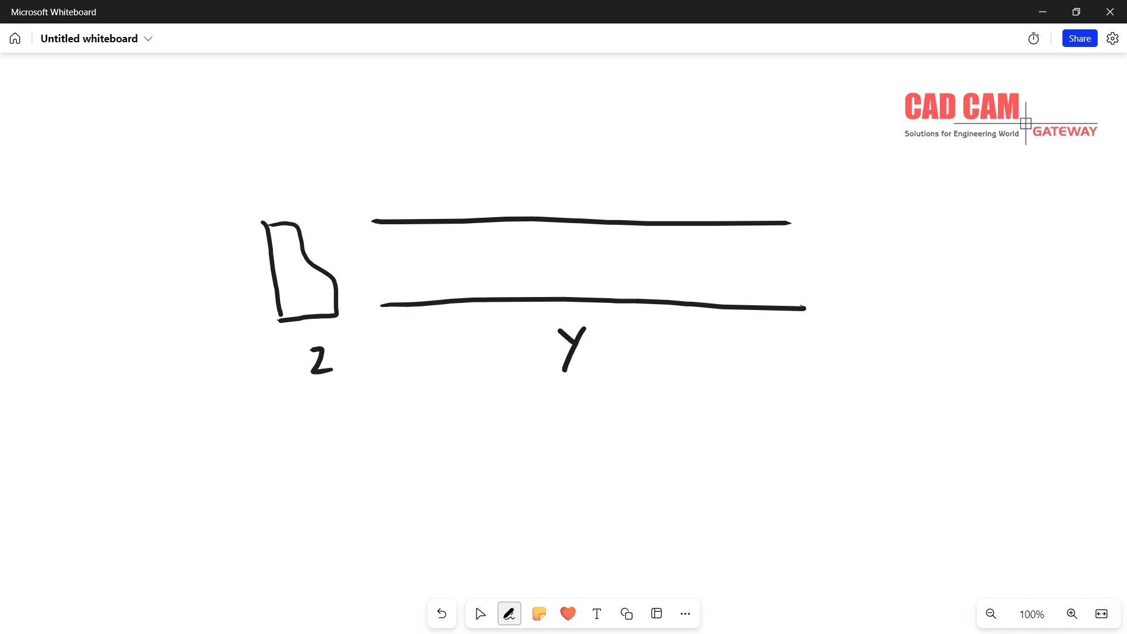
pyautogui.moveTo(794, 224); pyautogui.dragTo(779, 315)
pyautogui.moveTo(375, 222); pyautogui.dragTo(386, 314)
pyautogui.moveTo(816, 246)
pyautogui.mouseDown()
pyautogui.moveTo(830, 268)
pyautogui.moveTo(815, 287)
pyautogui.mouseUp()
pyautogui.moveTo(942, 130)
pyautogui.mouseDown()
pyautogui.moveTo(893, 401)
pyautogui.moveTo(958, 337)
pyautogui.moveTo(997, 153)
pyautogui.moveTo(954, 133)
pyautogui.mouseUp()
pyautogui.moveTo(1014, 237); pyautogui.dragTo(1015, 258)
pyautogui.moveTo(1029, 241); pyautogui.dragTo(1003, 280)
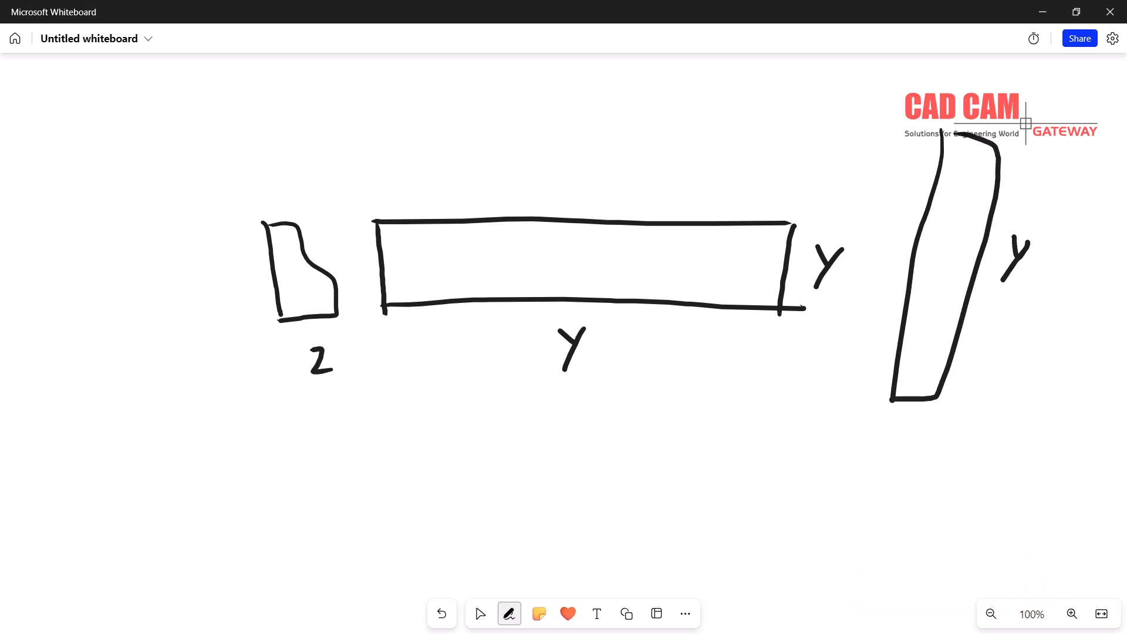
pyautogui.moveTo(895, 417)
pyautogui.mouseDown()
pyautogui.moveTo(917, 423)
pyautogui.moveTo(900, 435)
pyautogui.moveTo(920, 413)
pyautogui.moveTo(904, 437)
pyautogui.moveTo(927, 435)
pyautogui.mouseUp()
pyautogui.press('Escape')
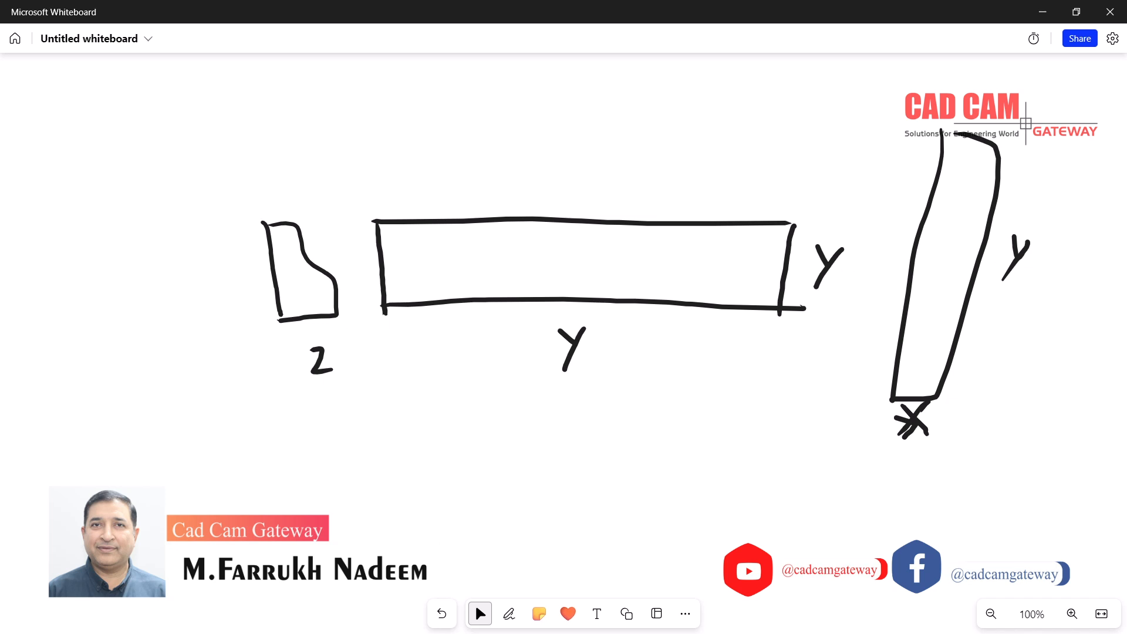
pyautogui.press('w')
pyautogui.moveTo(273, 187)
pyautogui.mouseDown()
pyautogui.moveTo(257, 342)
pyautogui.moveTo(275, 189)
pyautogui.moveTo(233, 229)
pyautogui.mouseUp()
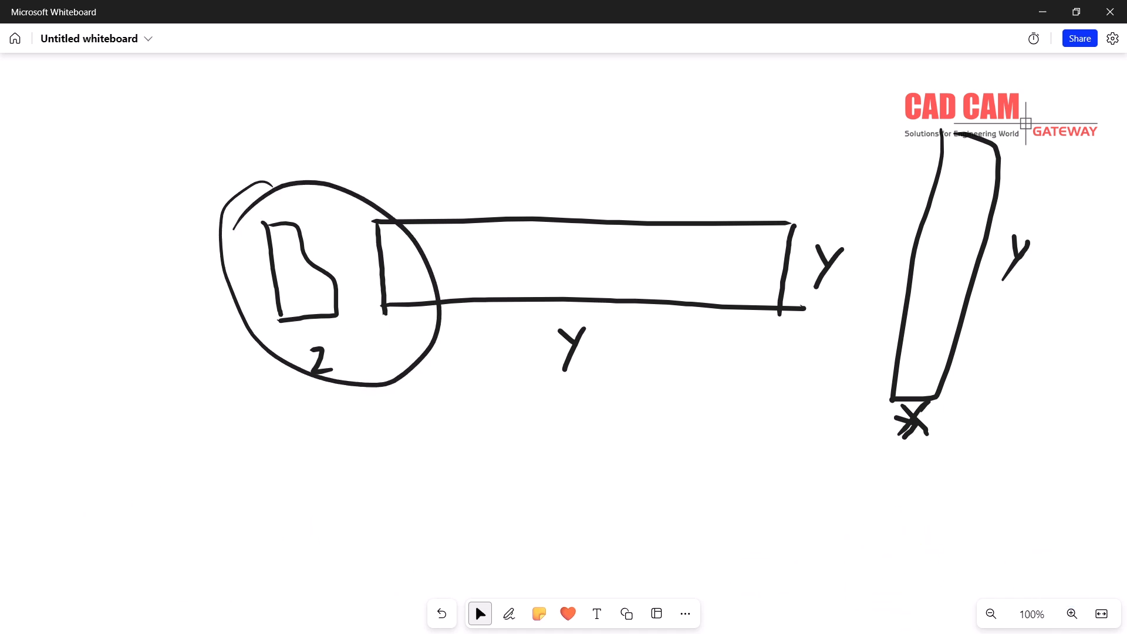
pyautogui.hotkey('ctrl', 'a')
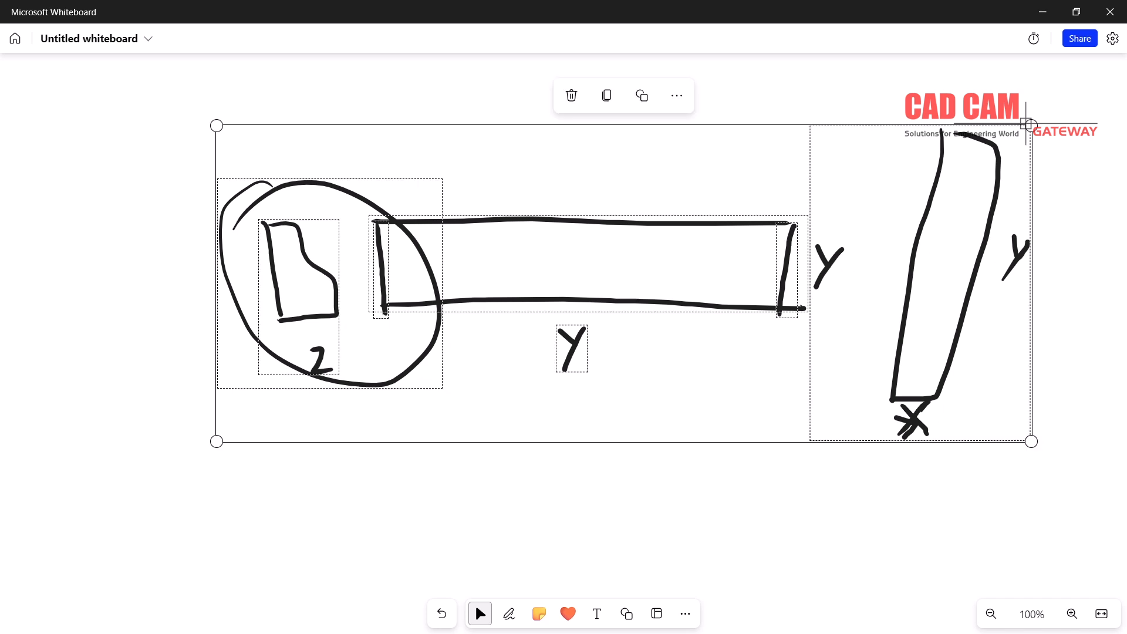
pyautogui.press('Delete')
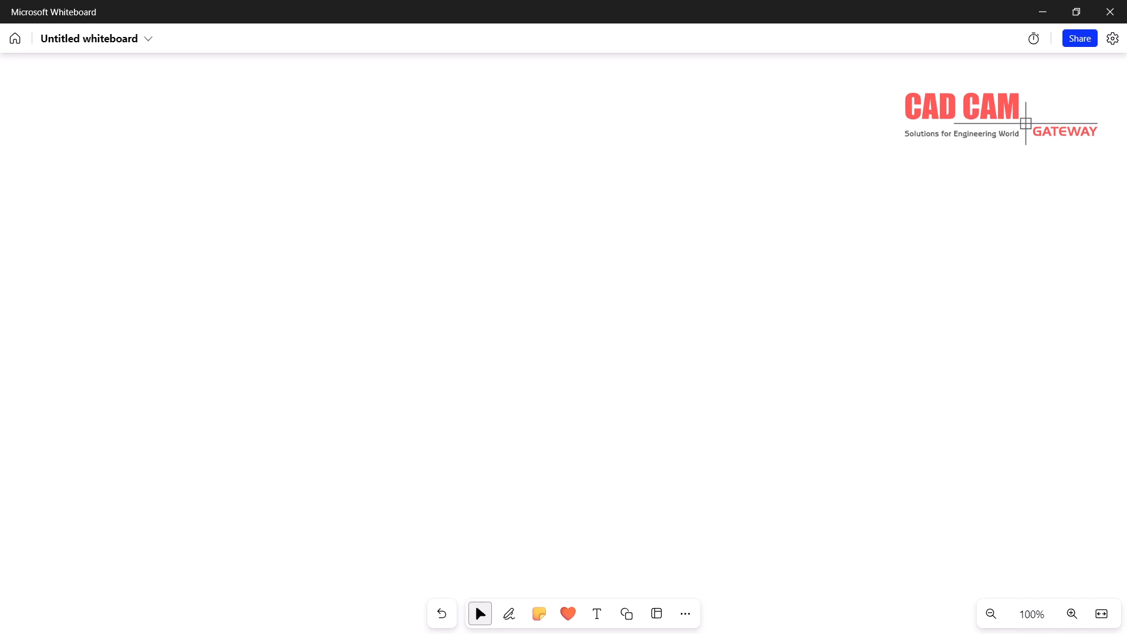
# Sketch a rough leaf with side curves, a centre line and a bottom arc in Whiteboard
pyautogui.moveTo(307, 162)
pyautogui.mouseDown()
pyautogui.moveTo(347, 235)
pyautogui.moveTo(339, 351)
pyautogui.moveTo(301, 461)
pyautogui.mouseUp()
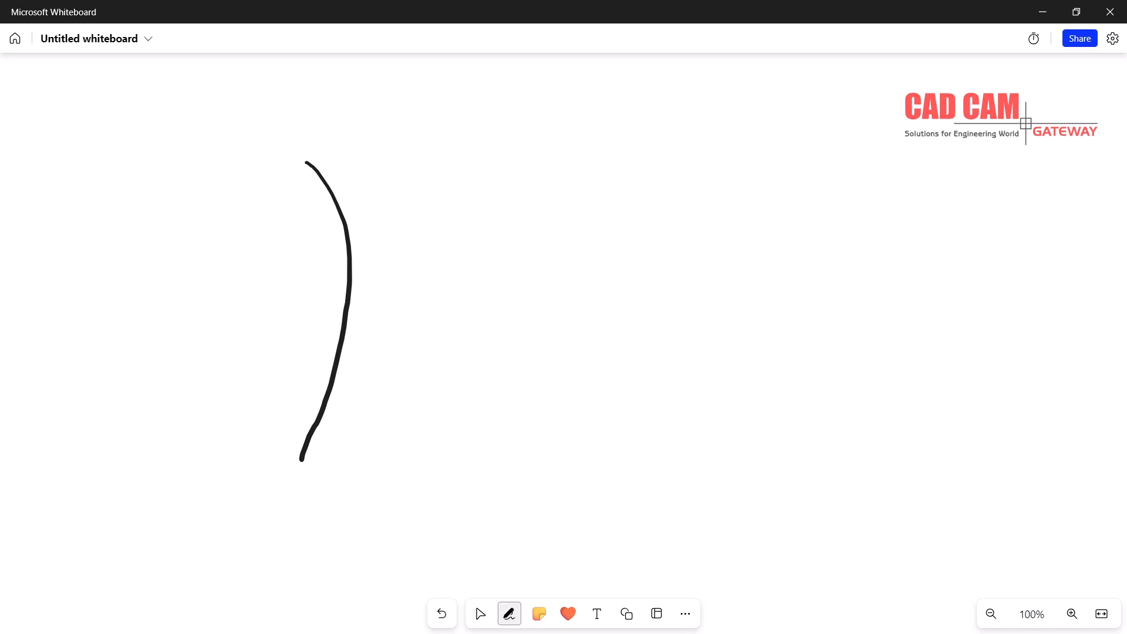
pyautogui.moveTo(442, 157); pyautogui.dragTo(466, 484)
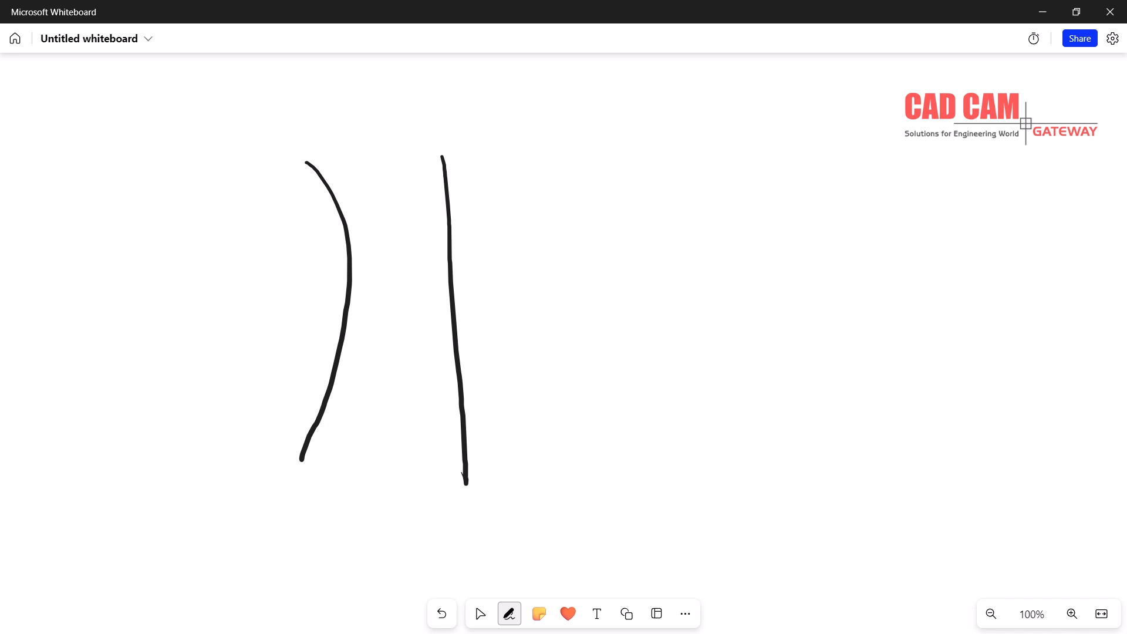
pyautogui.moveTo(326, 488)
pyautogui.mouseDown()
pyautogui.moveTo(387, 456)
pyautogui.moveTo(446, 497)
pyautogui.mouseUp()
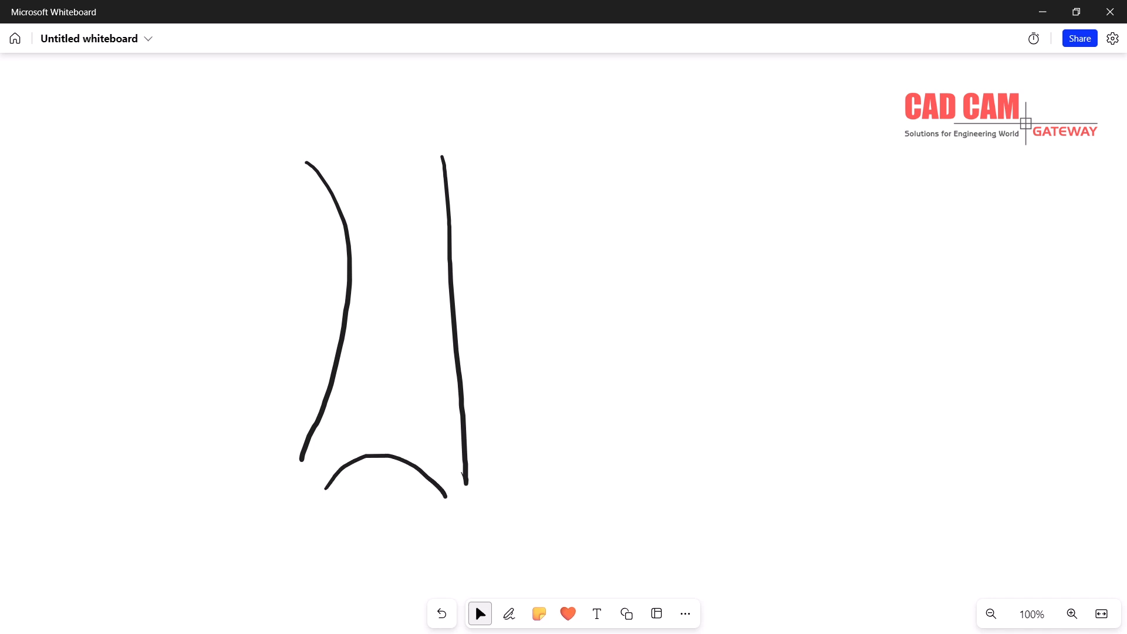
pyautogui.moveTo(700, 463); pyautogui.dragTo(686, 446)
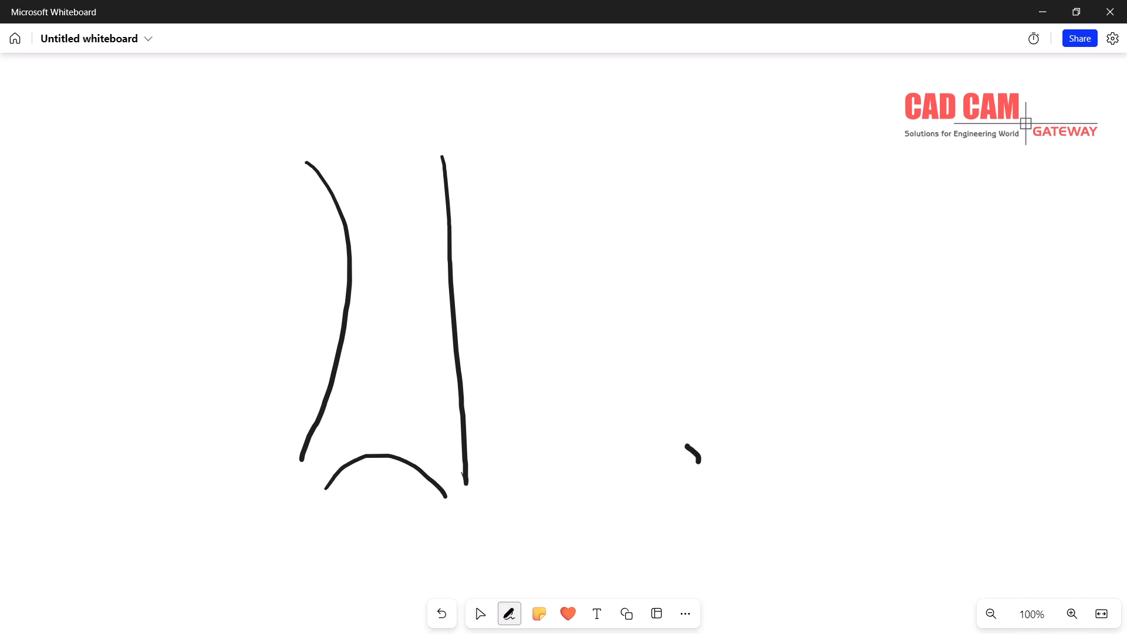
pyautogui.moveTo(572, 453)
pyautogui.mouseDown()
pyautogui.moveTo(659, 486)
pyautogui.moveTo(704, 434)
pyautogui.mouseUp()
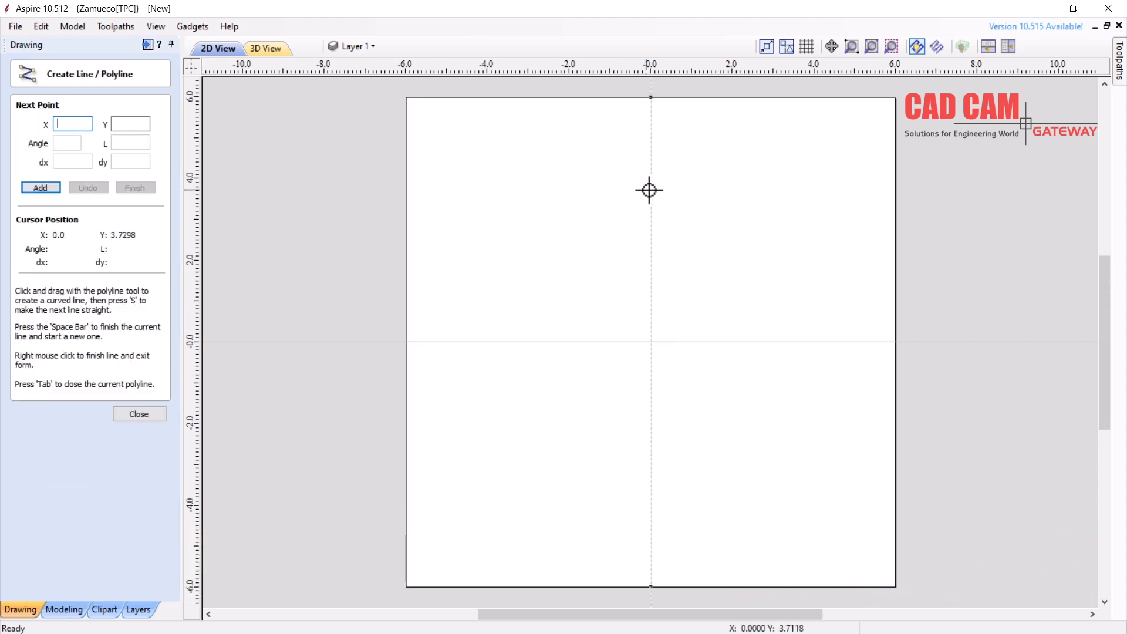
# In Aspire, draw a 7-inch vertical line down the centre at X=0
pyautogui.click(650, 189)
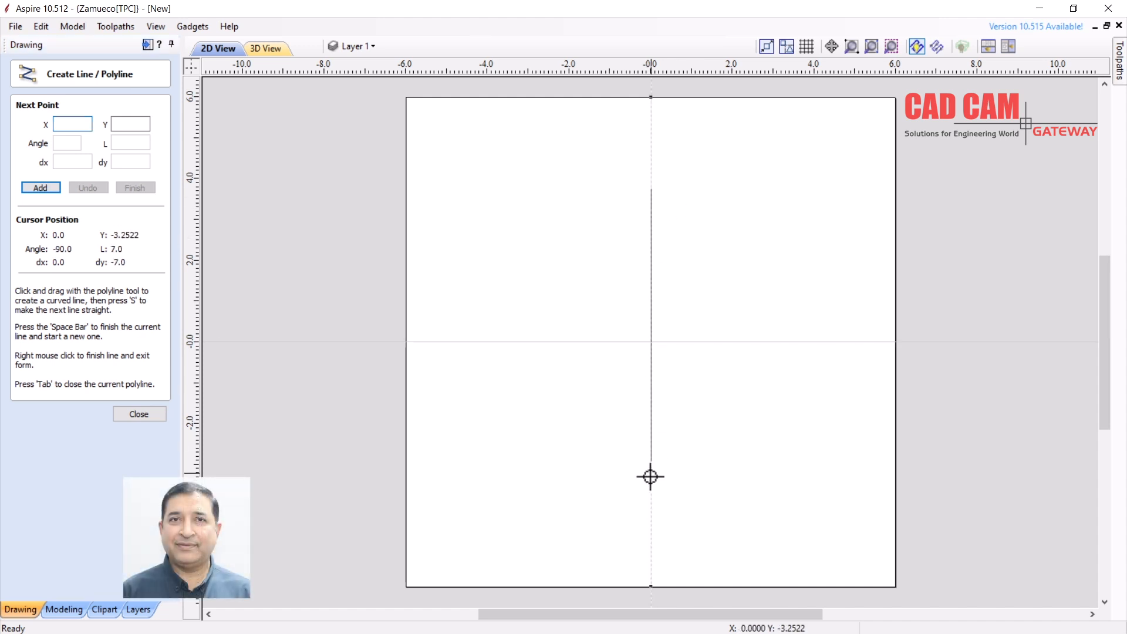
pyautogui.click(651, 489)
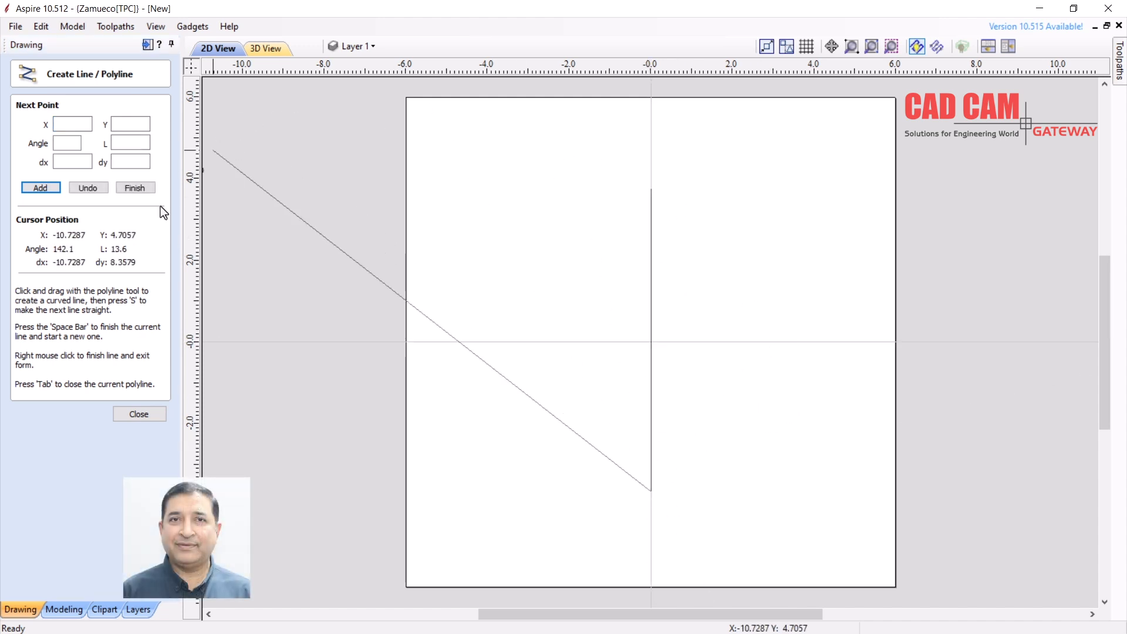
pyautogui.click(138, 414)
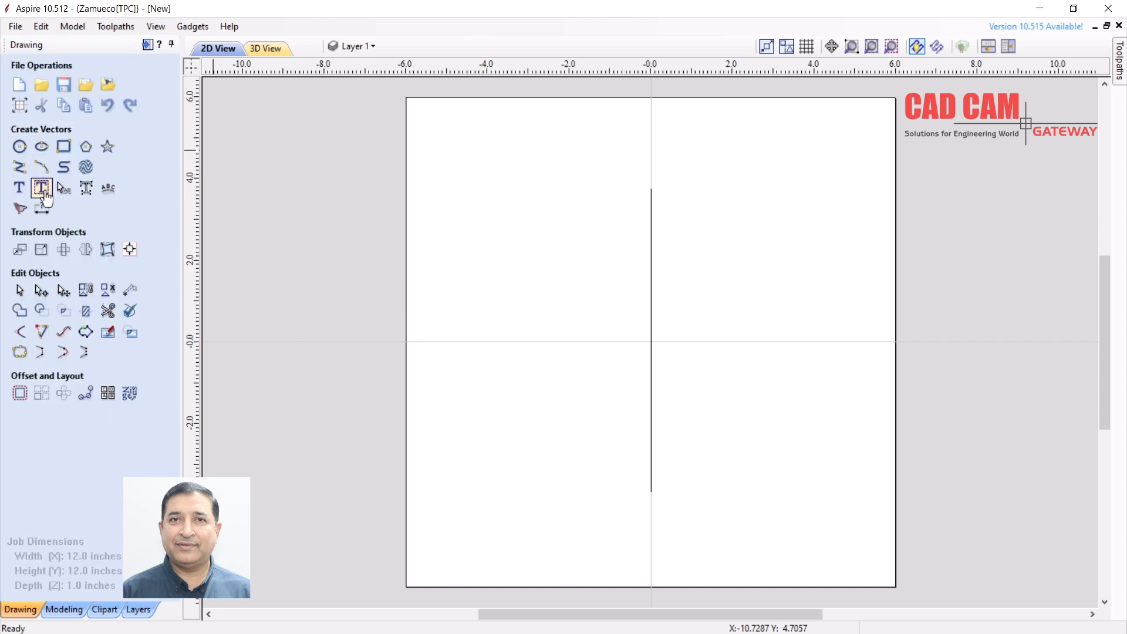
# Draw long three-point arcs on the left and right of the centre line
pyautogui.click(41, 174)
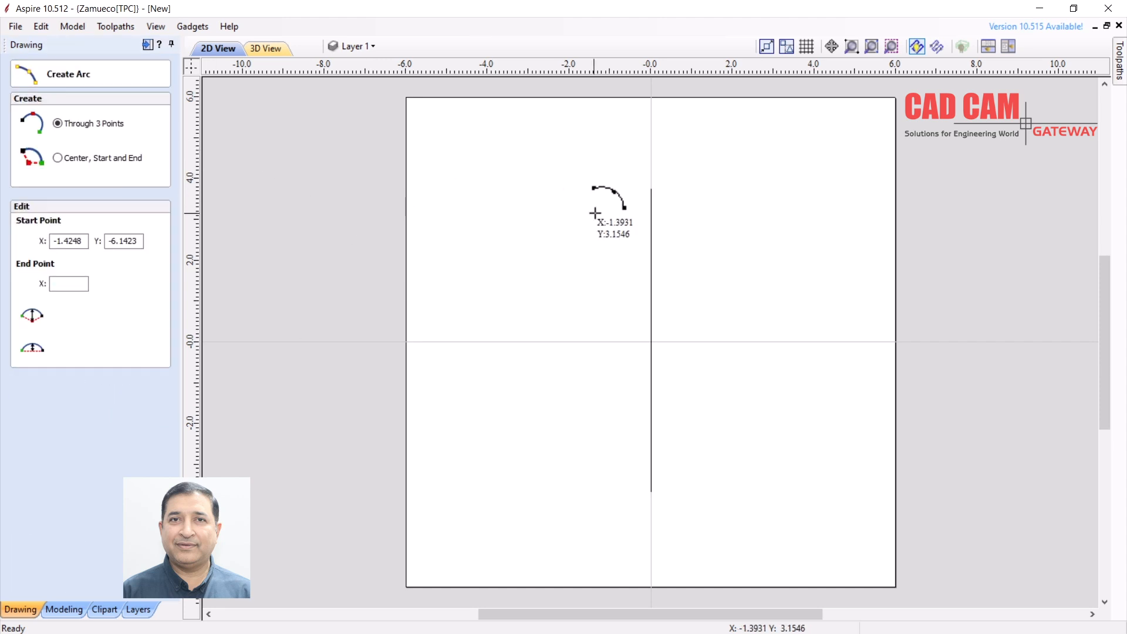
pyautogui.click(557, 191)
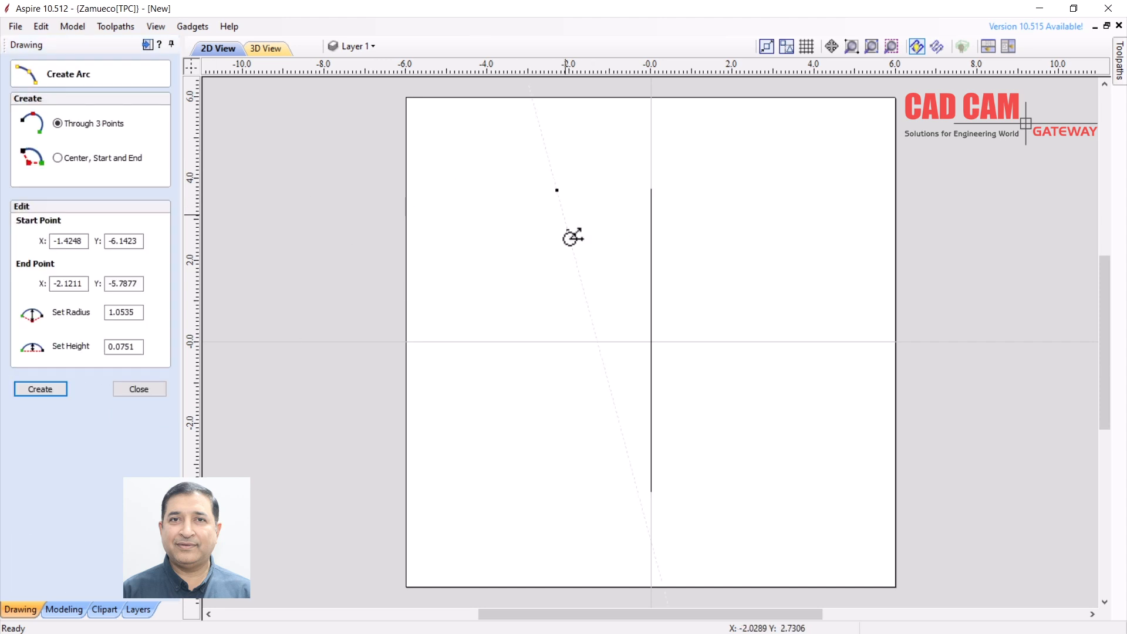
pyautogui.click(558, 493)
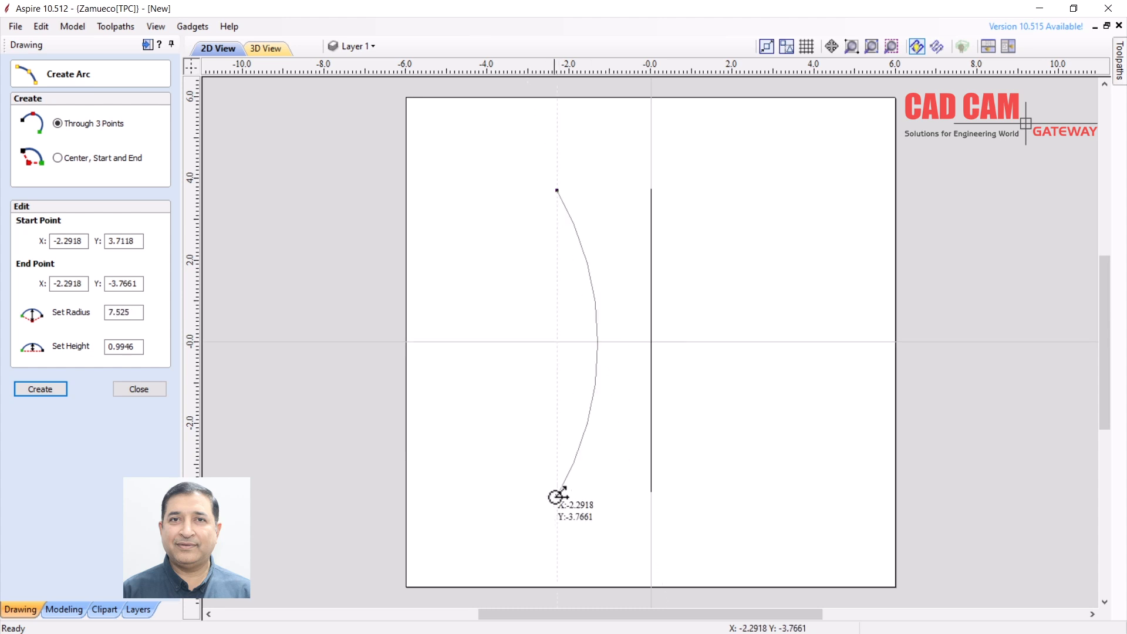
pyautogui.click(558, 496)
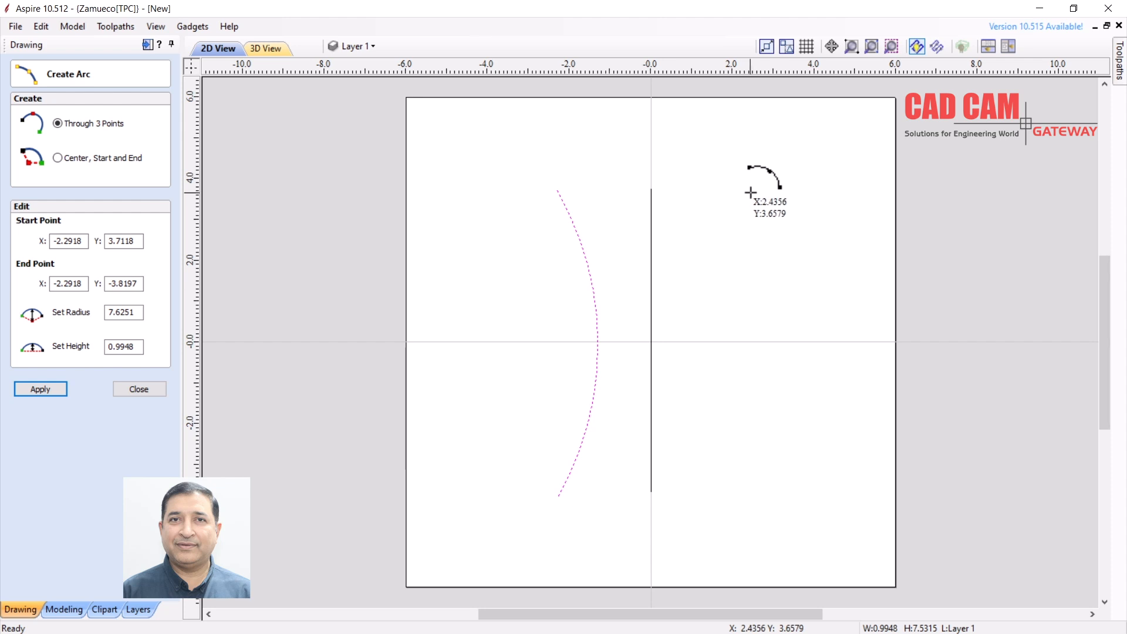
pyautogui.click(739, 201)
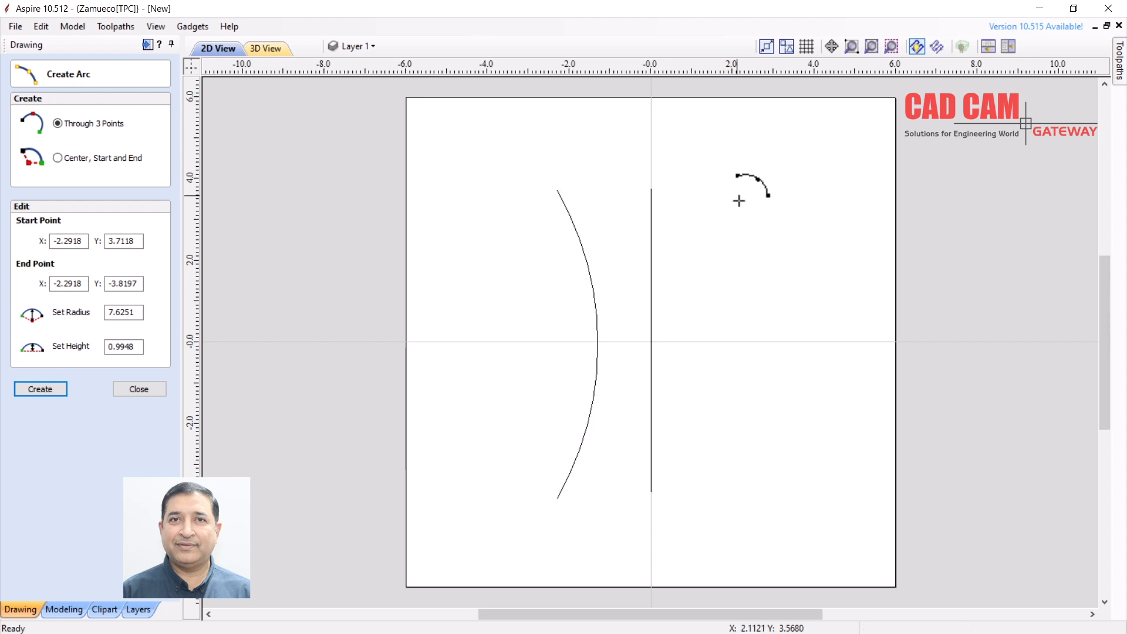
pyautogui.click(787, 341)
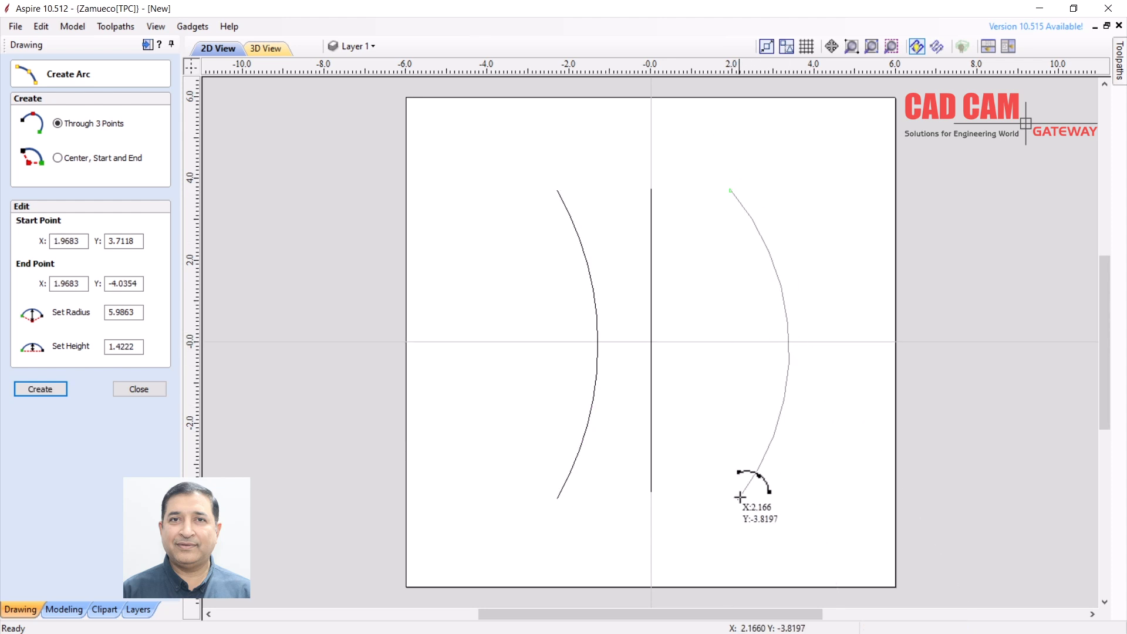
pyautogui.click(749, 484)
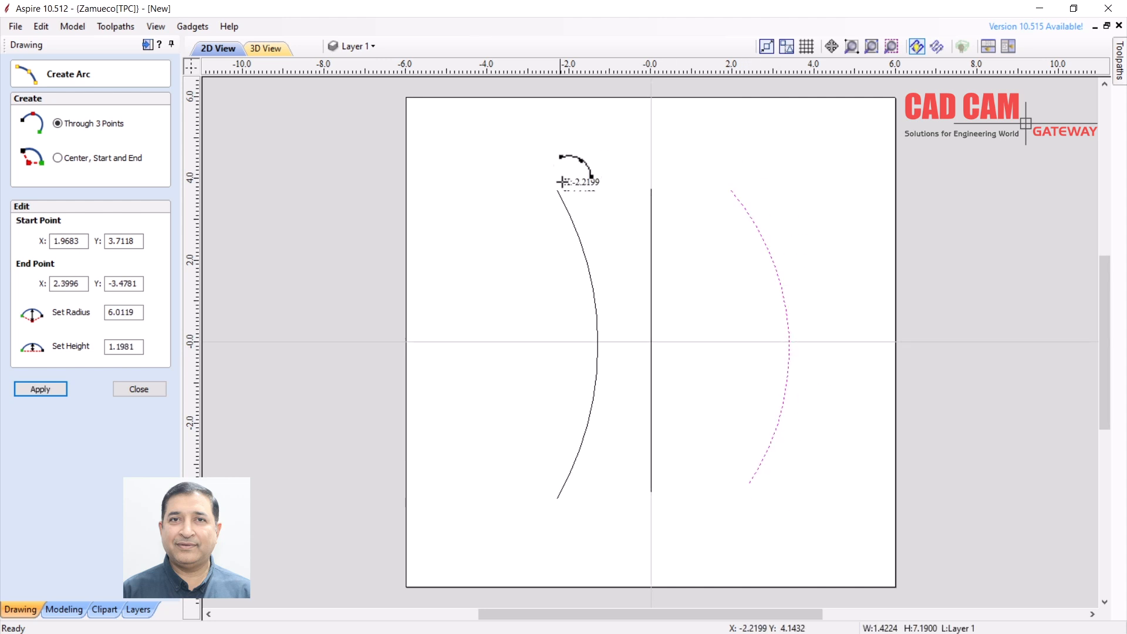
pyautogui.click(559, 150)
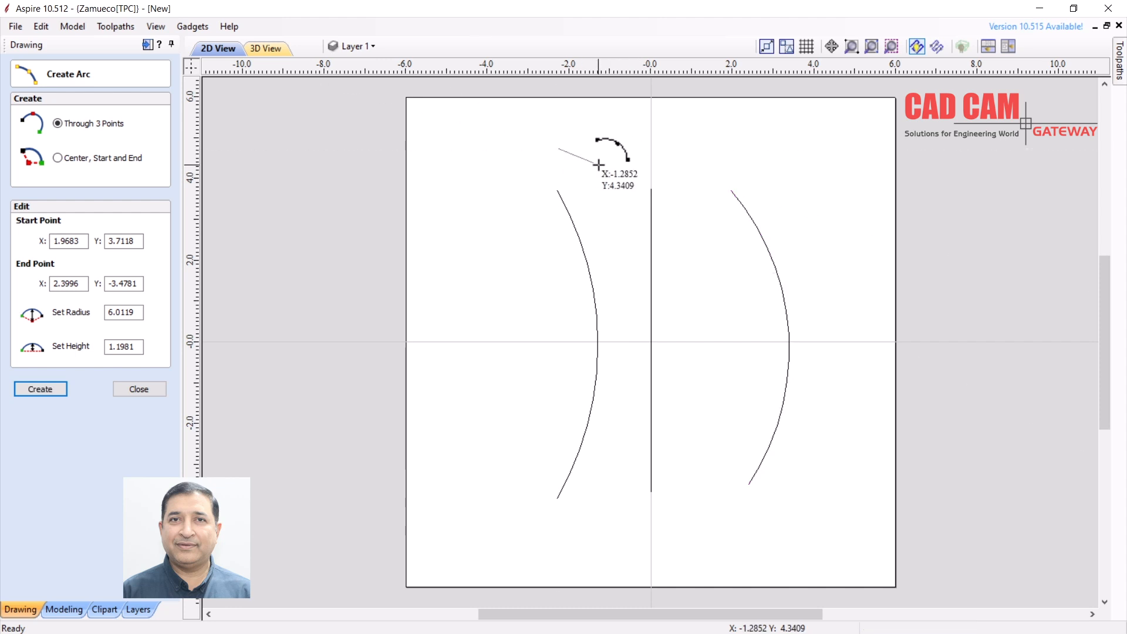
# Add two short arcs capping the top left and top right, then close the arc form
pyautogui.click(651, 148)
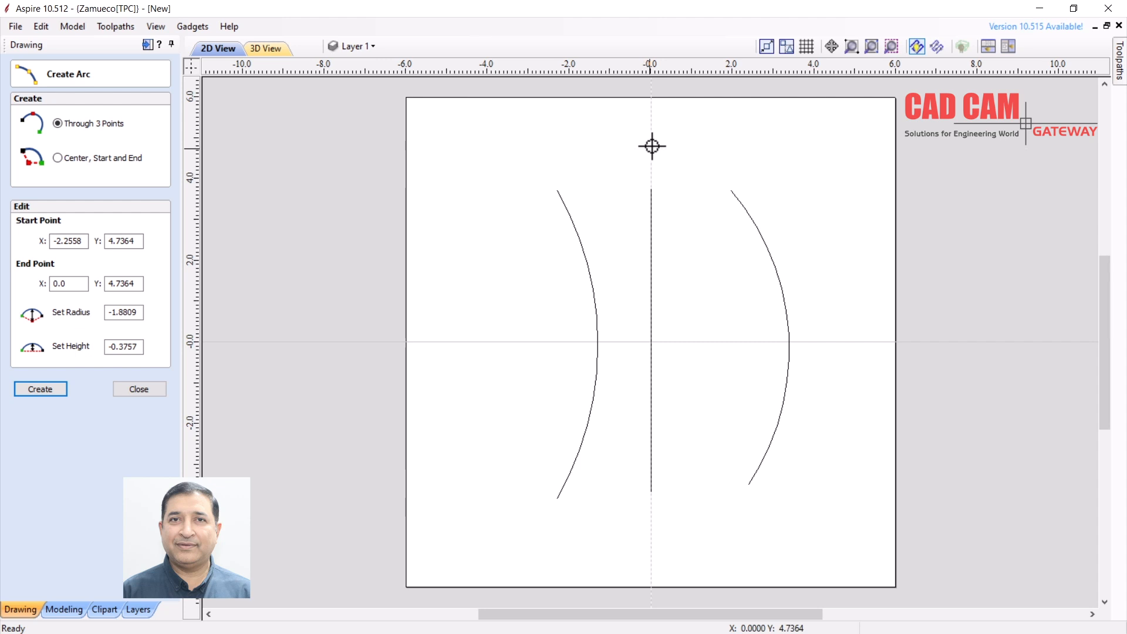
pyautogui.click(652, 147)
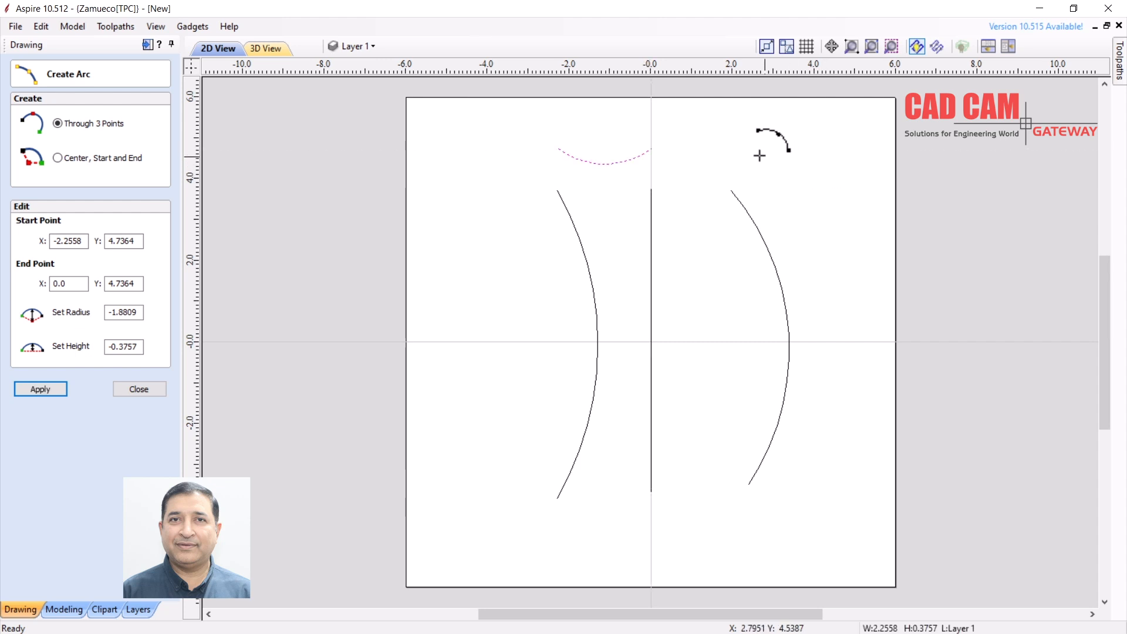
pyautogui.click(722, 150)
pyautogui.click(800, 138)
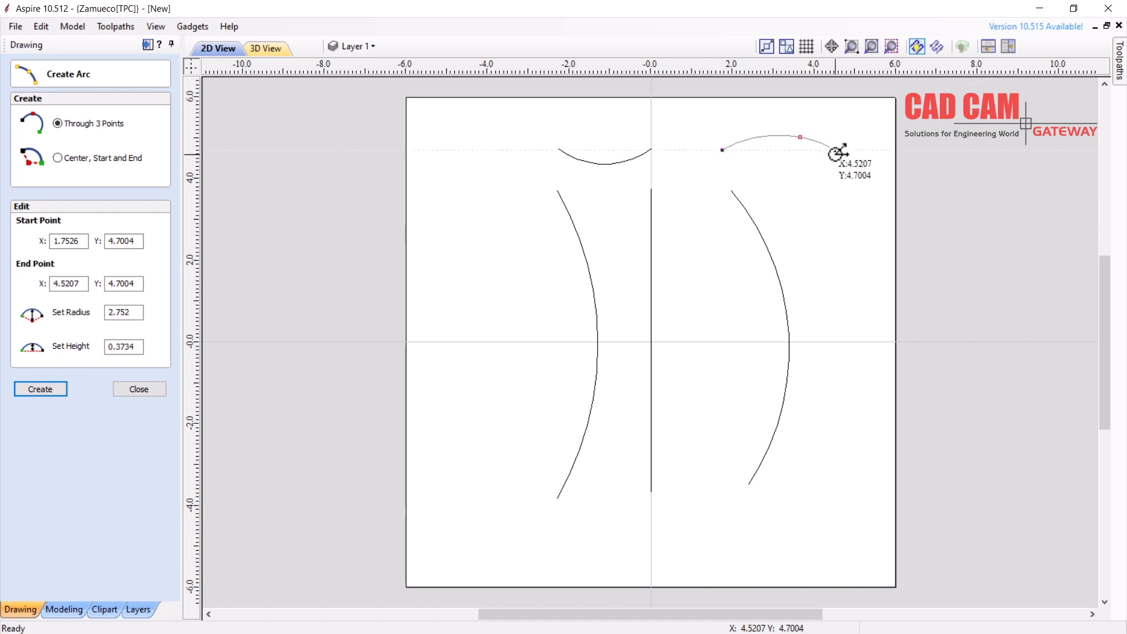
pyautogui.click(834, 150)
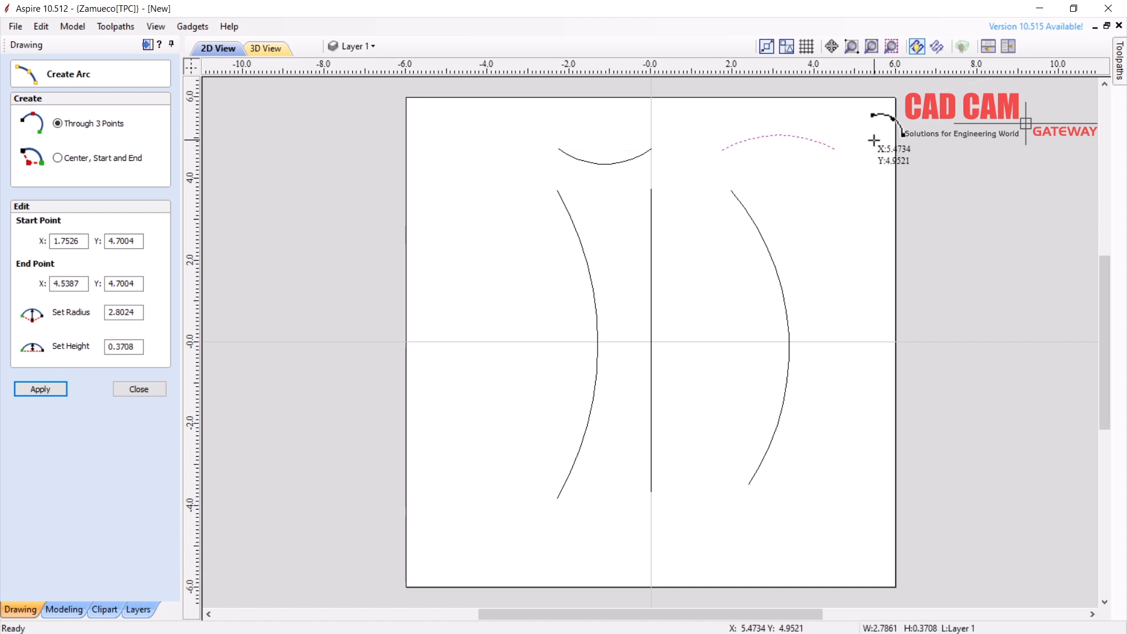
pyautogui.click(131, 389)
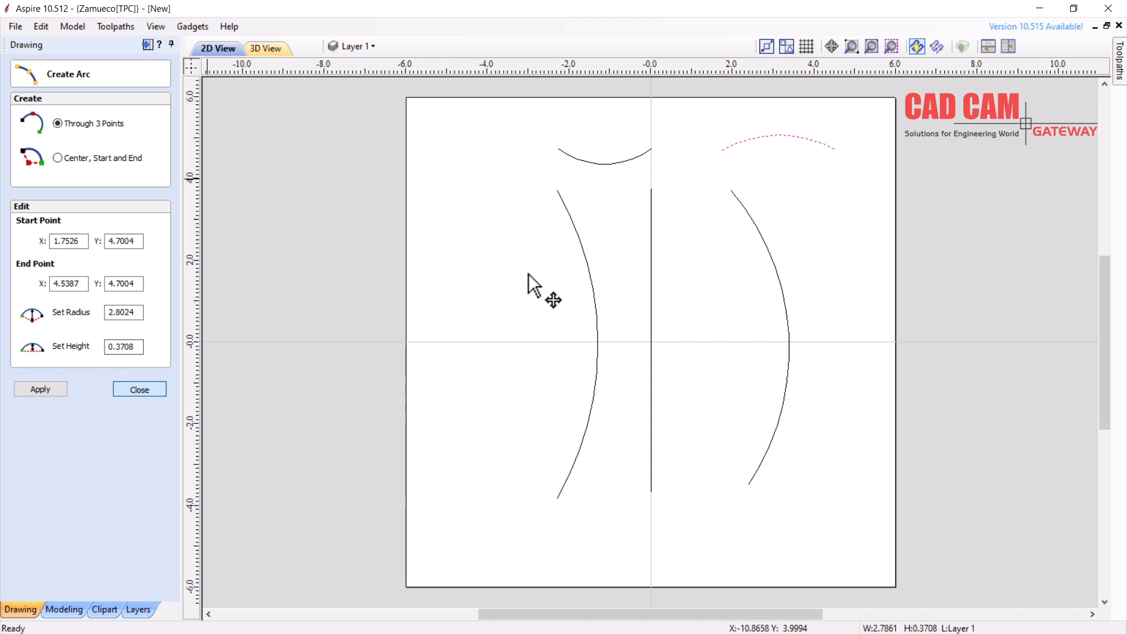
pyautogui.click(437, 229)
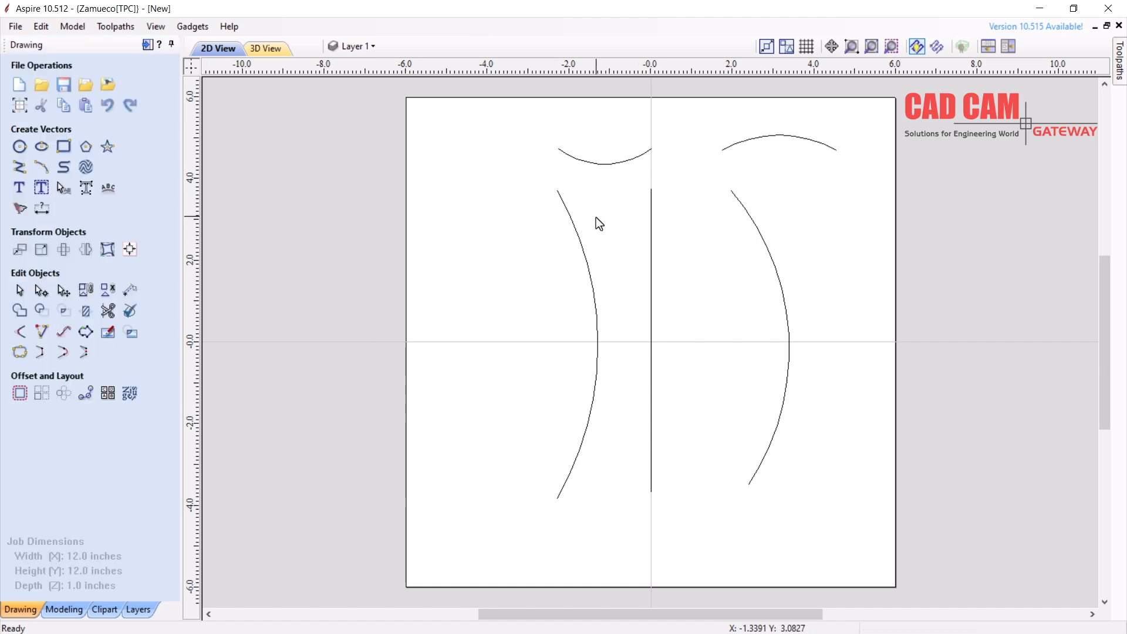
pyautogui.click(64, 609)
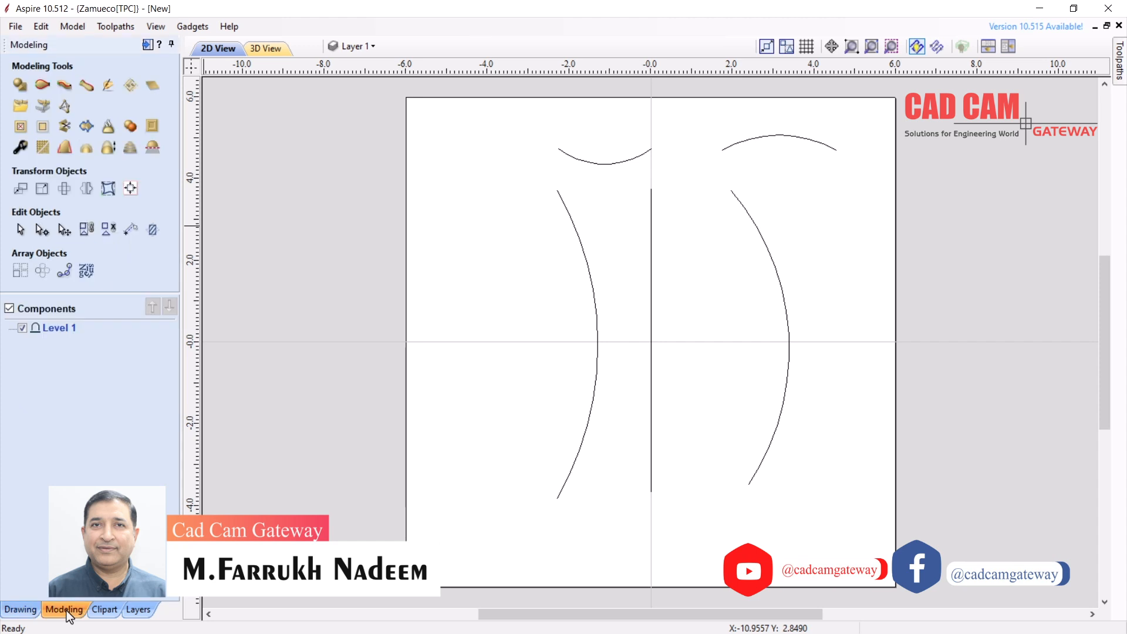
# In Two Rail Sweep, select the left arc and vertical centre line and use them as drive rails
pyautogui.click(41, 86)
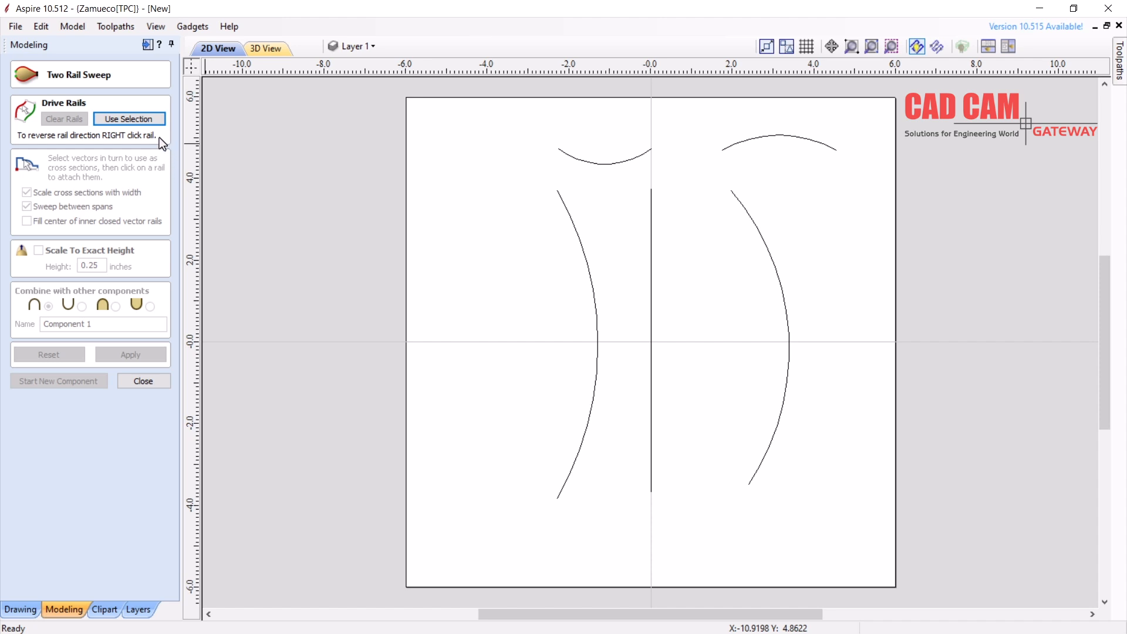
pyautogui.click(570, 219)
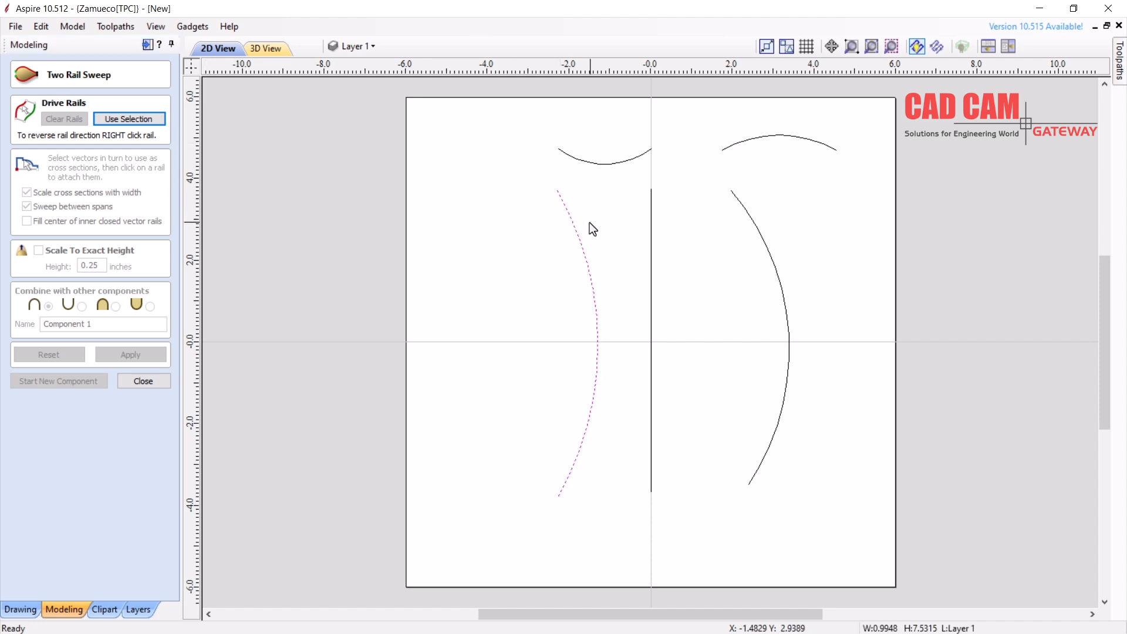
pyautogui.keyDown('shift'); pyautogui.click(651, 228); pyautogui.keyUp('shift')
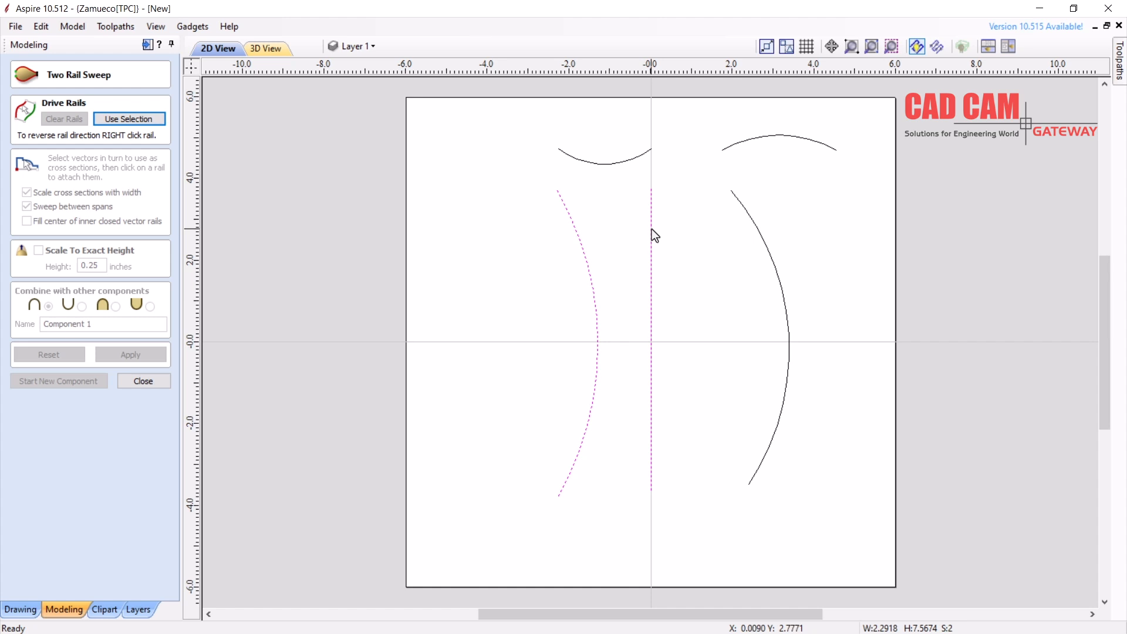
pyautogui.click(541, 235)
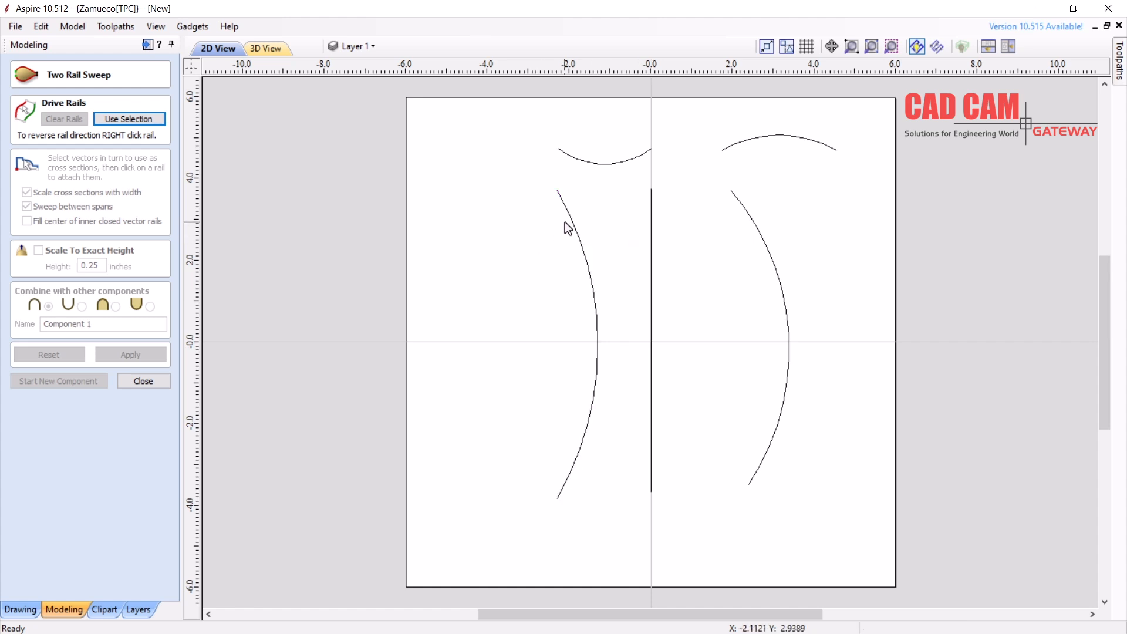
pyautogui.click(566, 209)
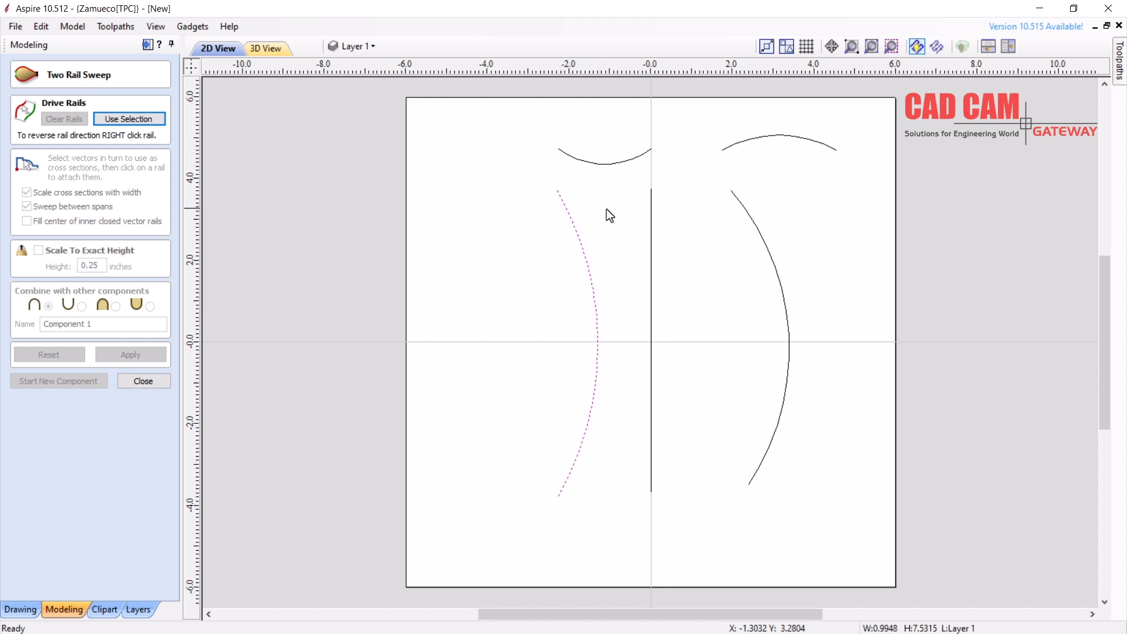
pyautogui.keyDown('shift'); pyautogui.click(650, 206); pyautogui.keyUp('shift')
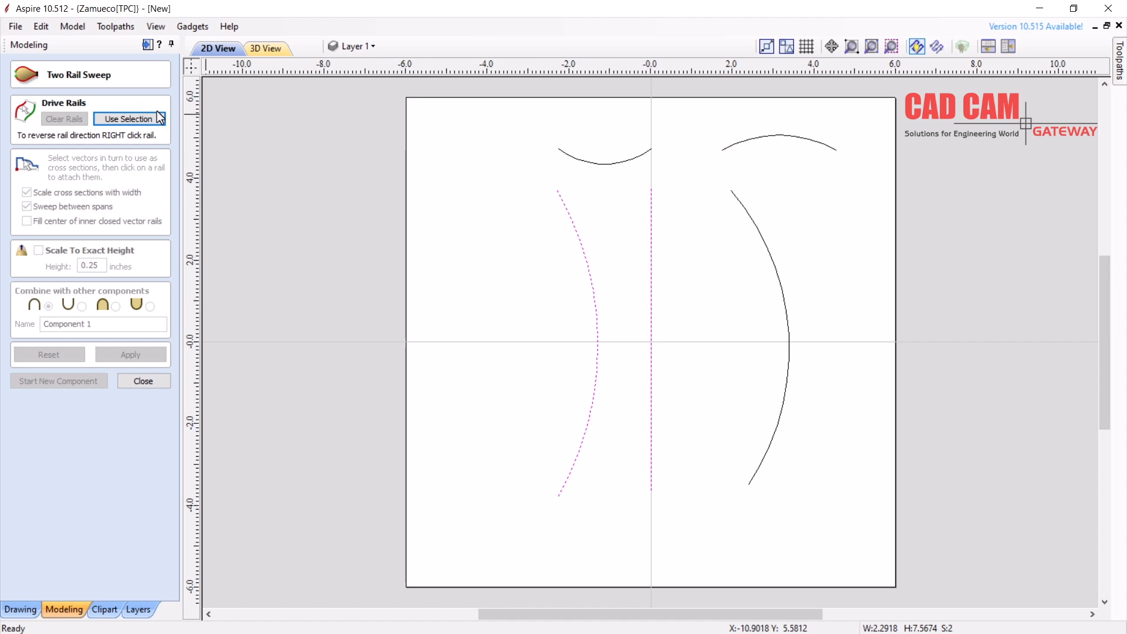
pyautogui.click(124, 121)
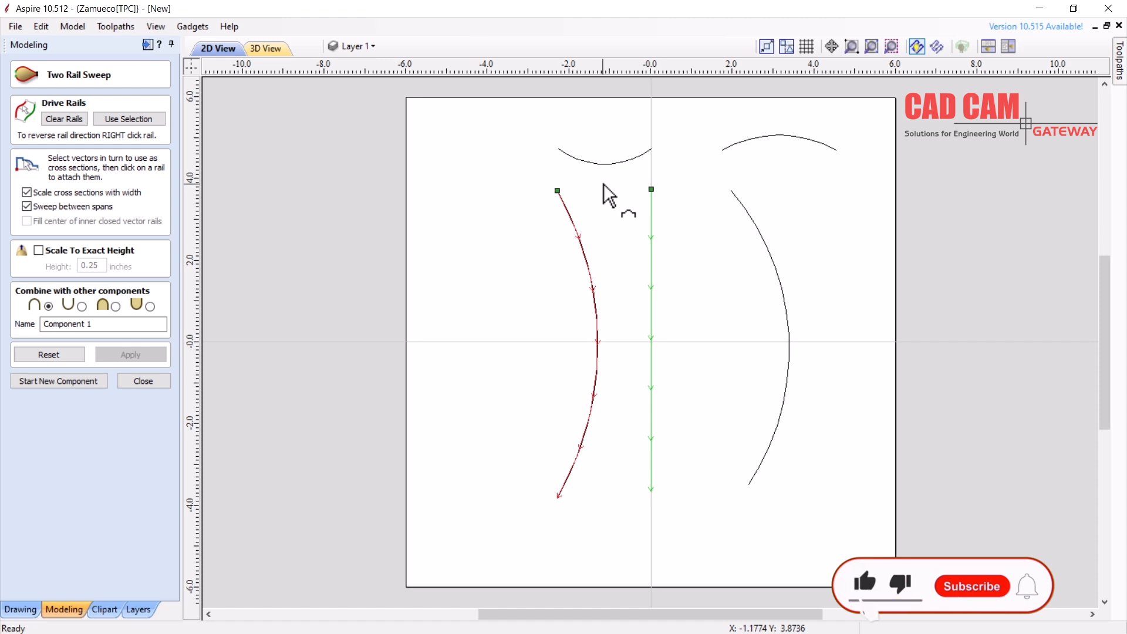
# Sweep Component 1 with the top-left arc as cross-section, then tile the 2D and 3D views
pyautogui.click(605, 165)
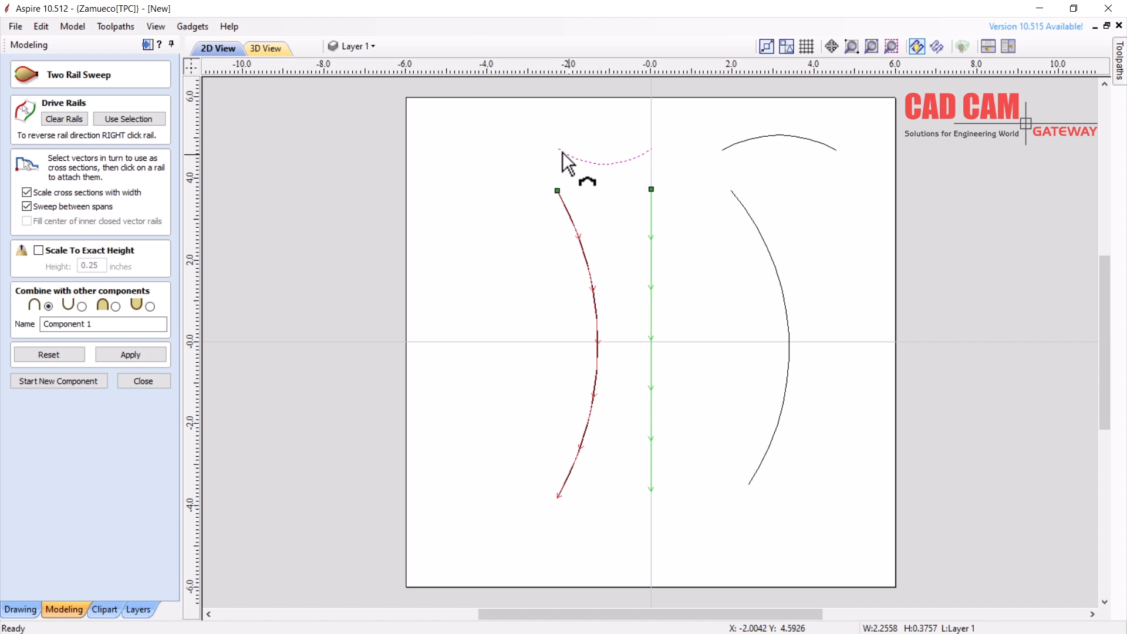
pyautogui.click(135, 360)
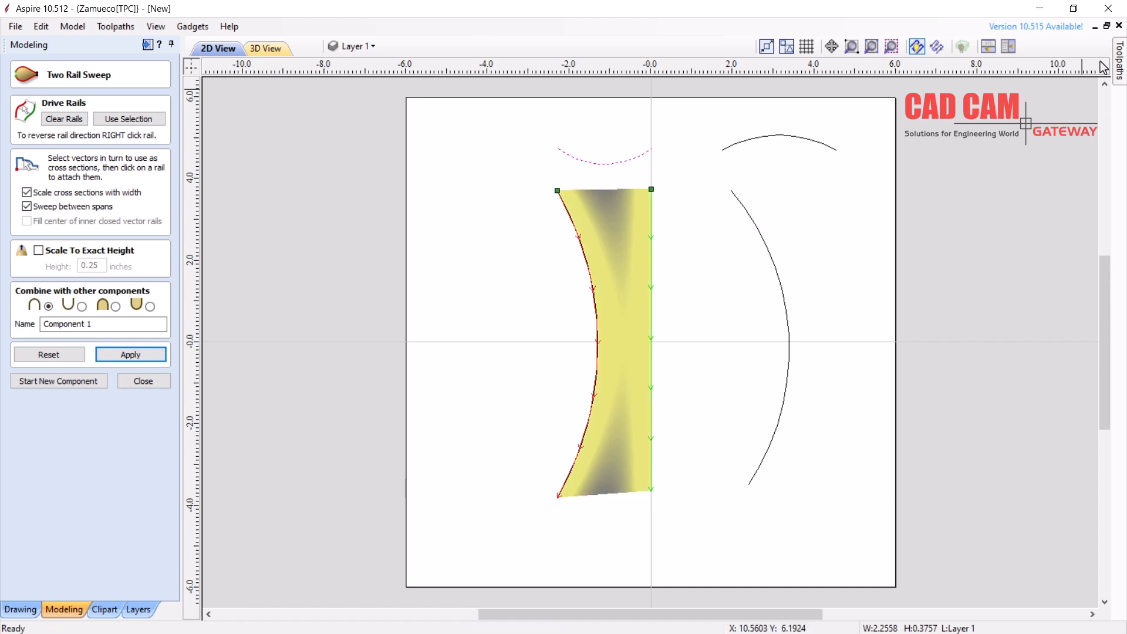
pyautogui.click(1007, 46)
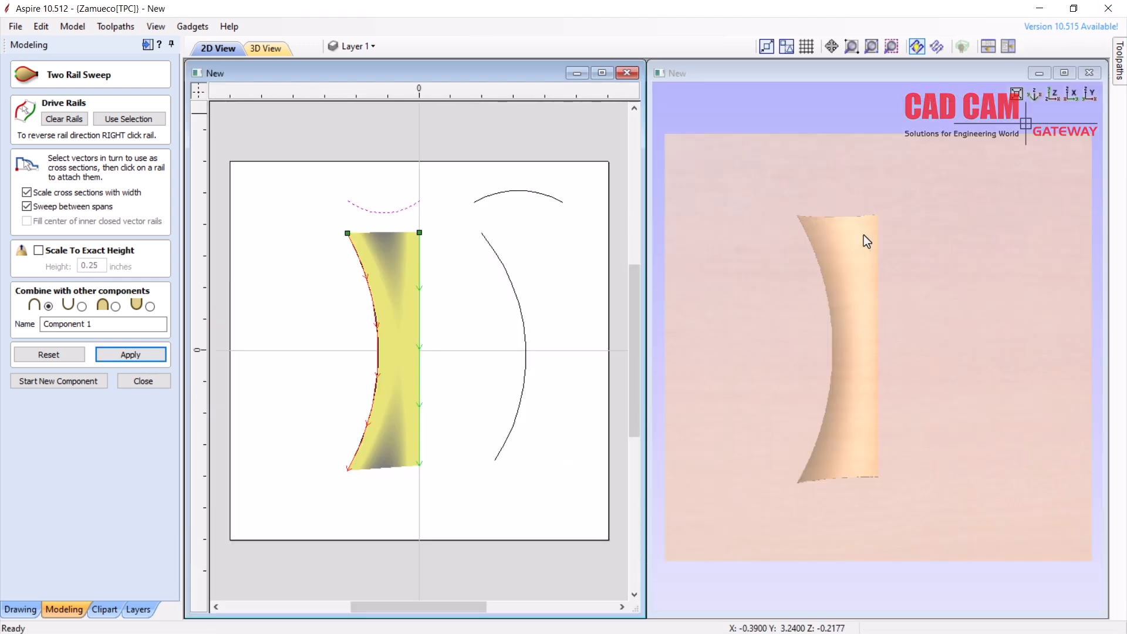
# Inspect the sweep in 3D, then start Component 2 with the centre line as its first rail
pyautogui.moveTo(848, 242); pyautogui.dragTo(822, 394)
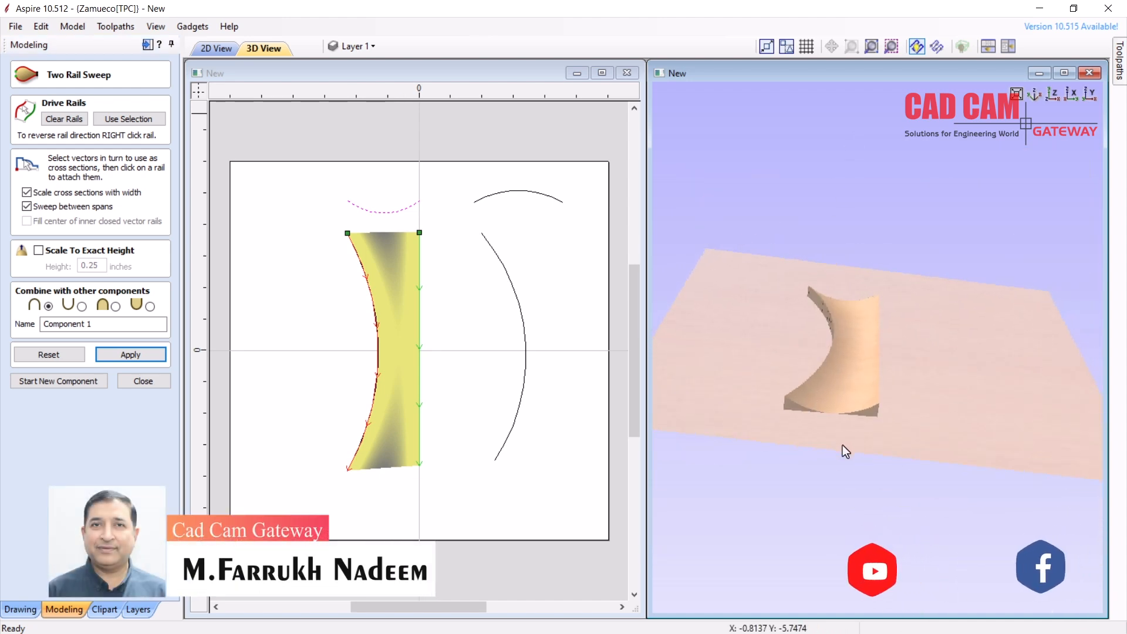
pyautogui.scroll(2, 843, 445)
pyautogui.scroll(2, 843, 448)
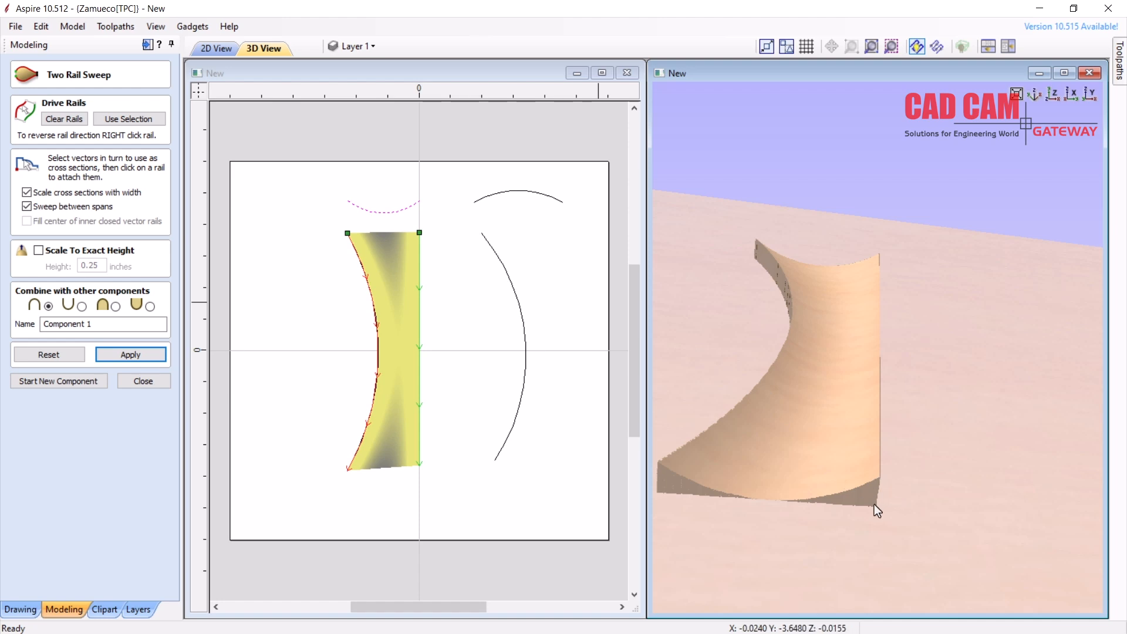
pyautogui.click(69, 382)
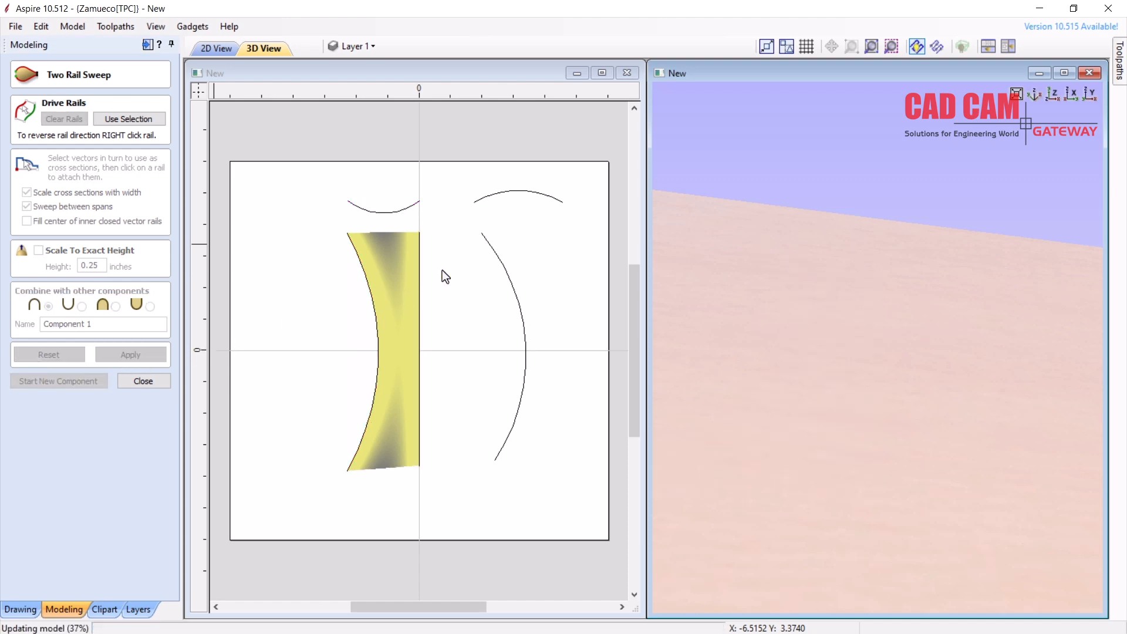
pyautogui.click(419, 272)
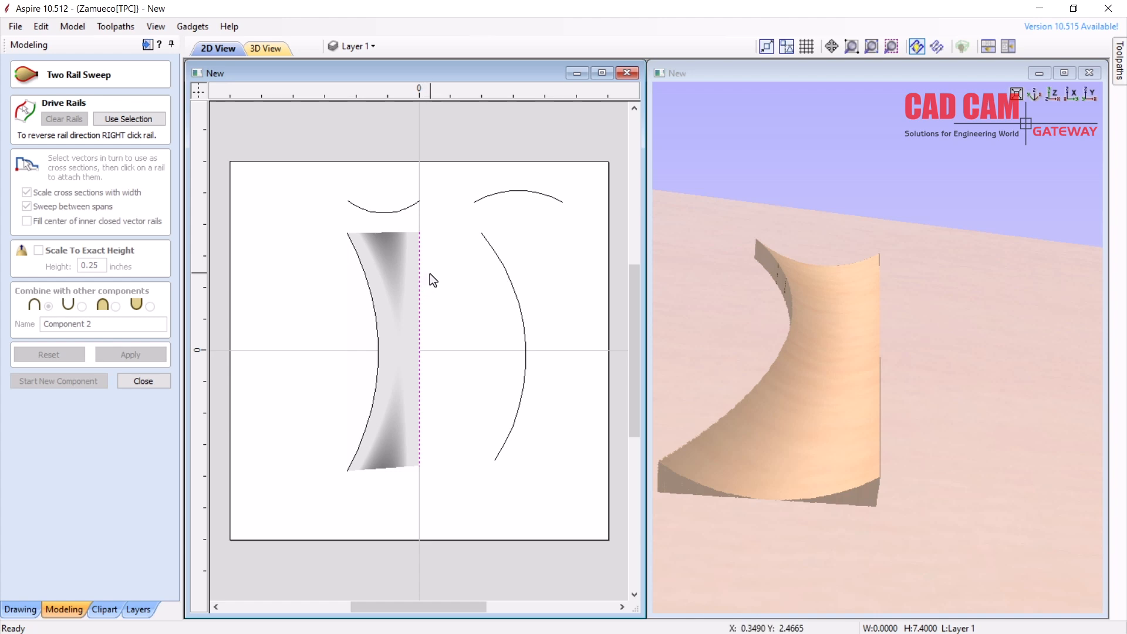
# Sweep Component 2 between the centre line and right arc along the top-right arc cross-section
pyautogui.keyDown('shift'); pyautogui.click(491, 249); pyautogui.keyUp('shift')
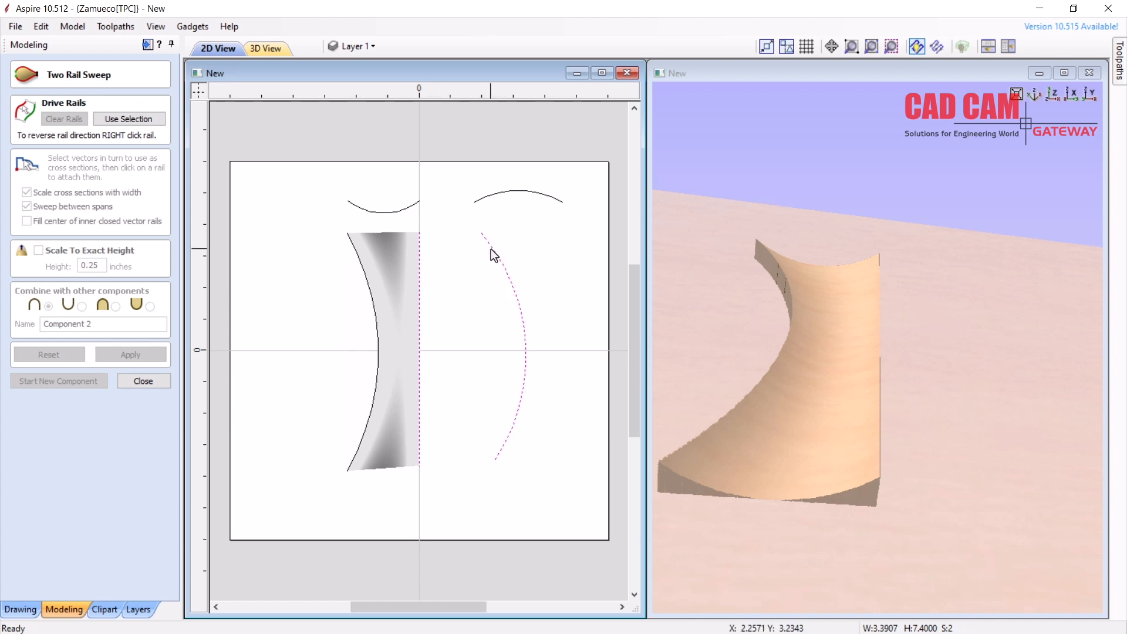
pyautogui.click(129, 119)
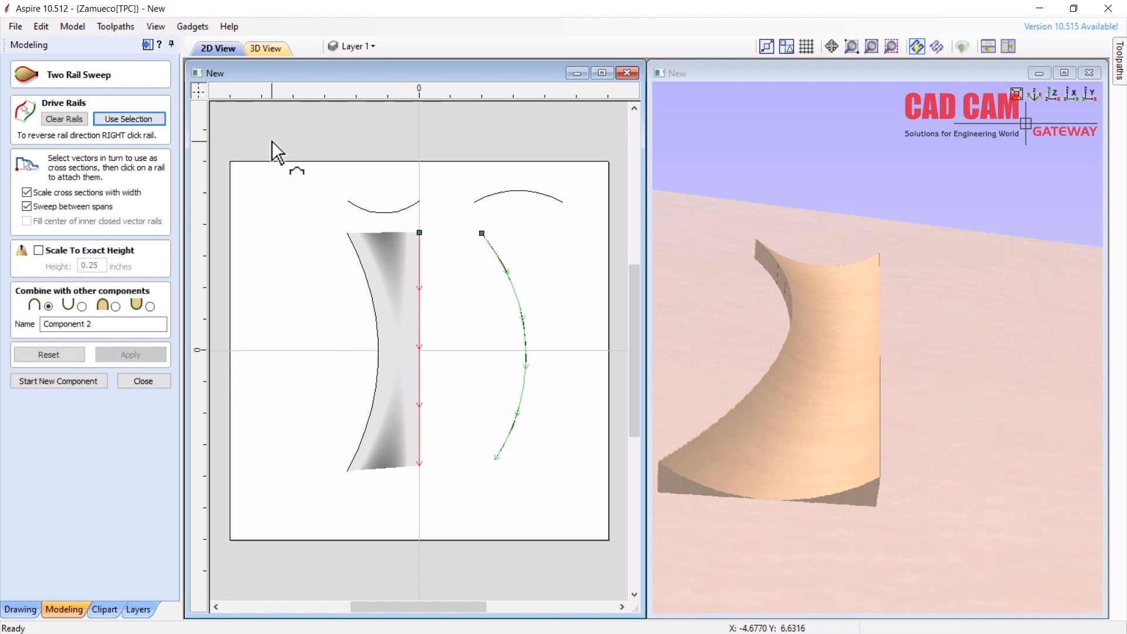
pyautogui.click(523, 202)
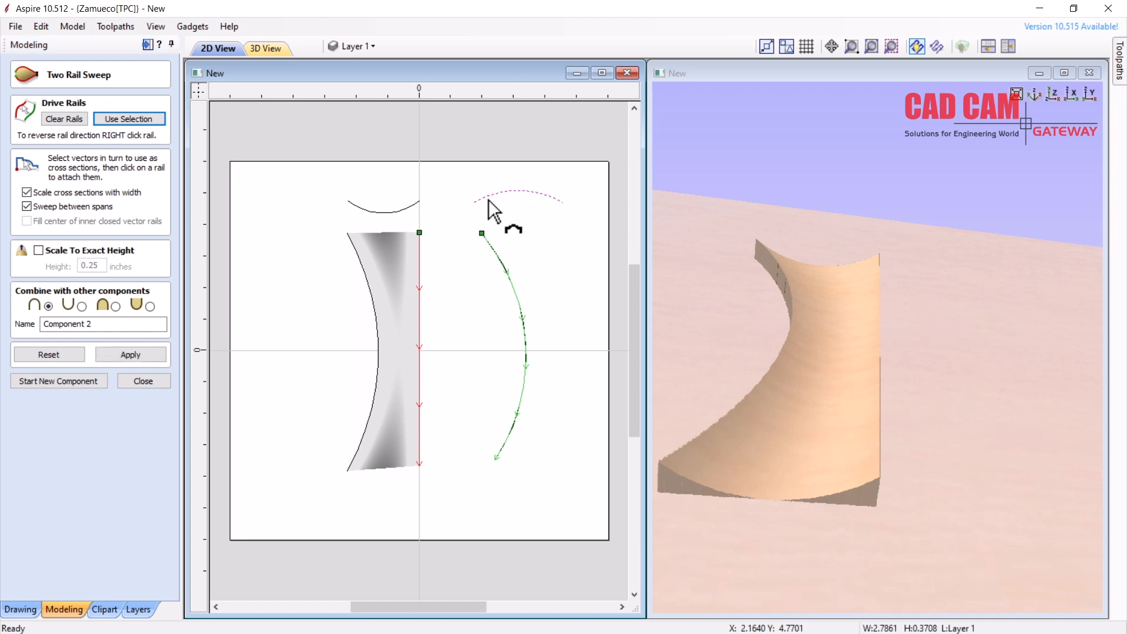
pyautogui.click(139, 360)
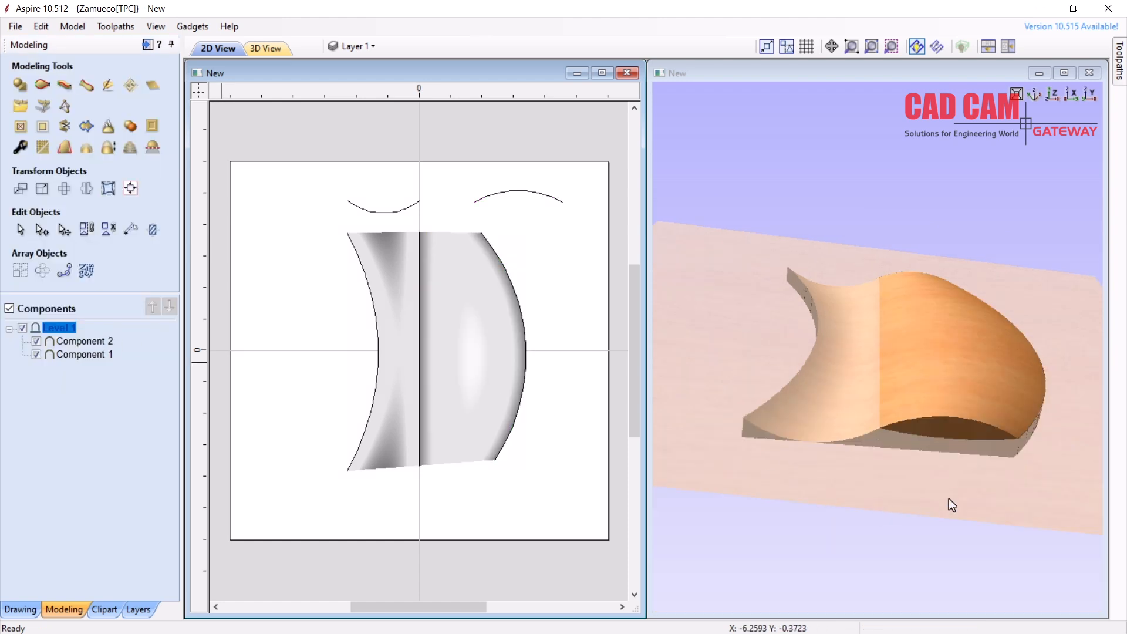
# Orbit the 3D view to inspect both swept leaf halves from several angles
pyautogui.moveTo(951, 504); pyautogui.dragTo(826, 376)
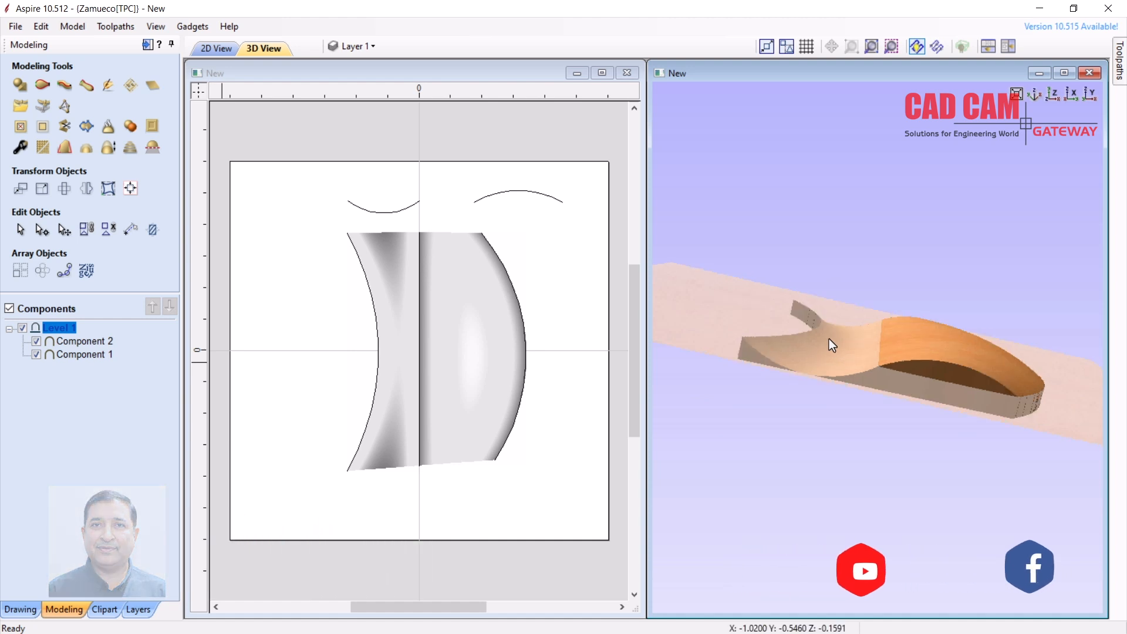
pyautogui.moveTo(833, 344); pyautogui.dragTo(831, 476)
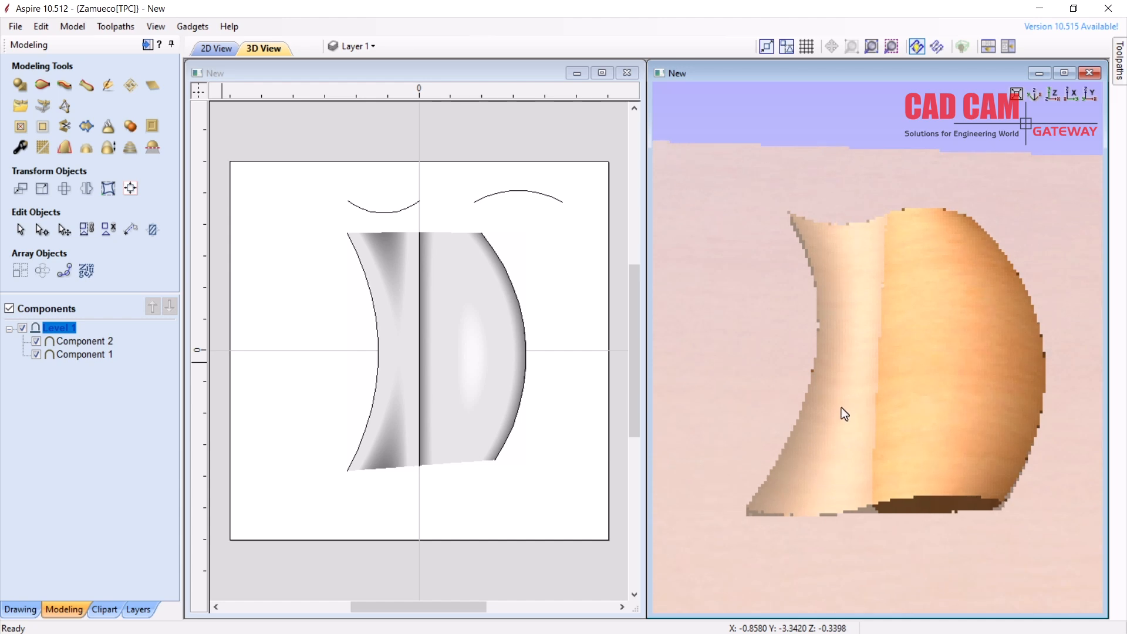
pyautogui.moveTo(842, 403); pyautogui.dragTo(837, 415)
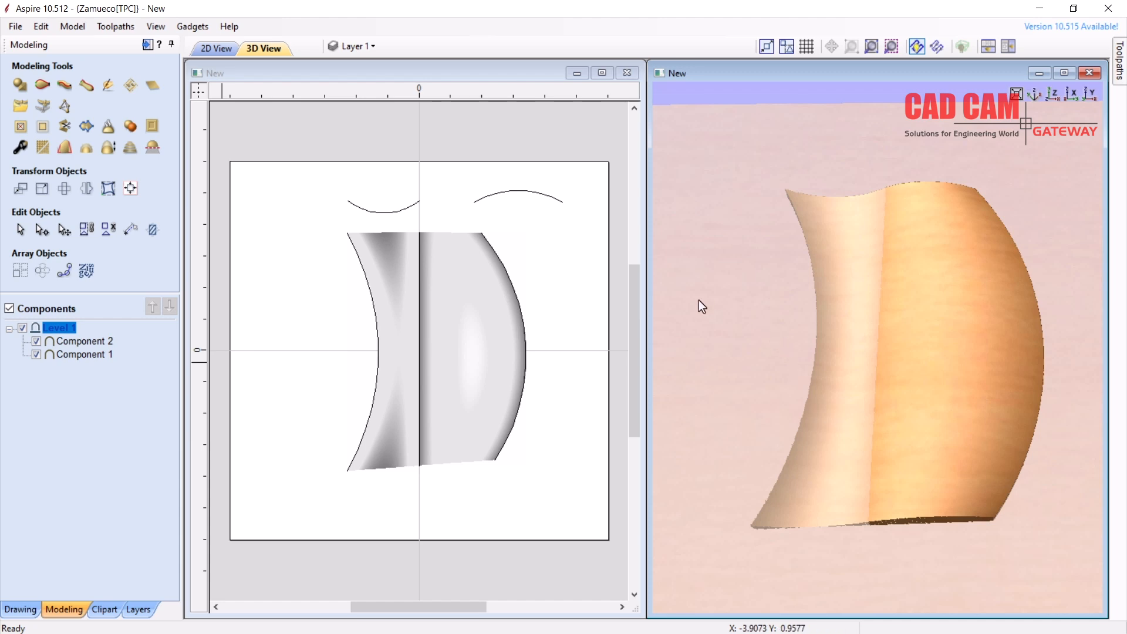
# Delete the existing Component 2 relief
pyautogui.click(514, 190)
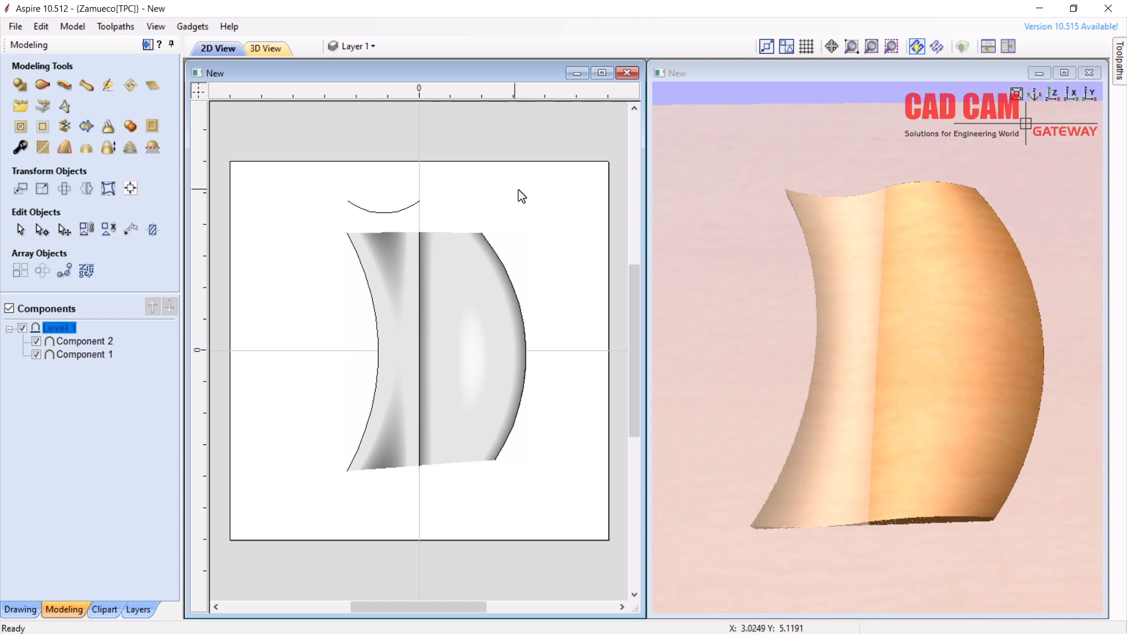
pyautogui.click(453, 252)
pyautogui.press('Delete')
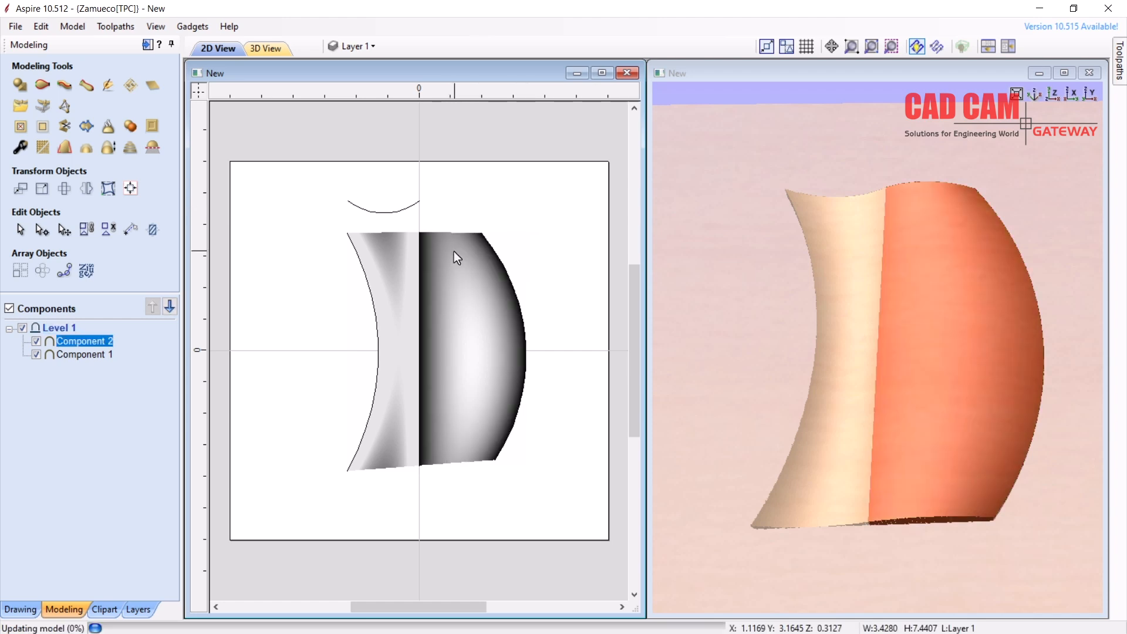
# Rebuild Component 2 as a two-rail sweep between centre line and right arc, using the top arc as cross-section
pyautogui.click(420, 254)
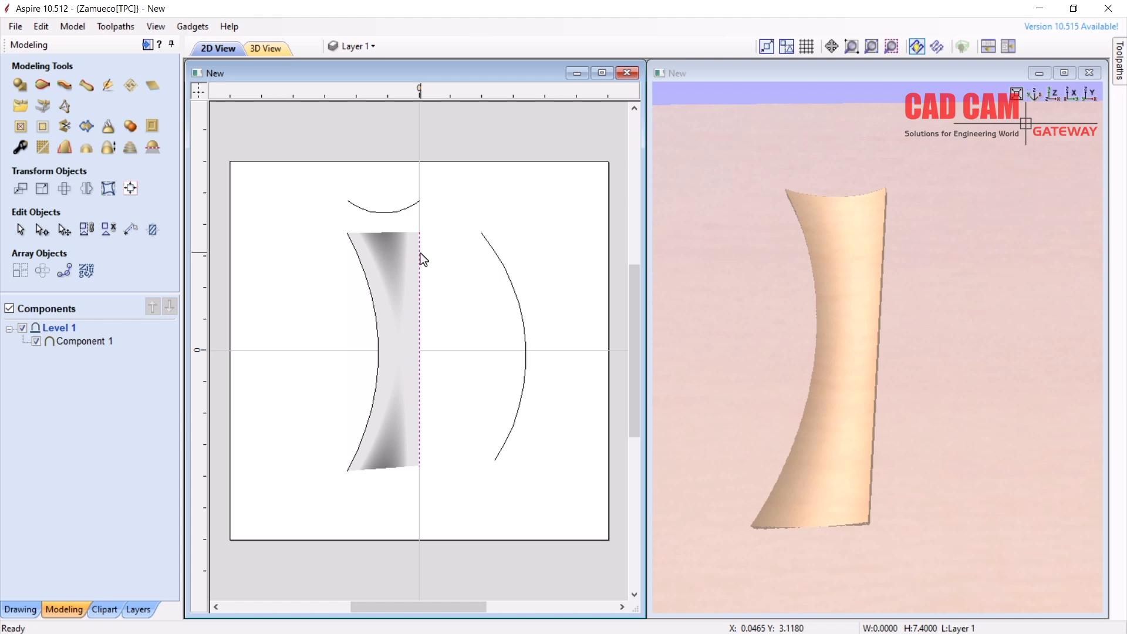
pyautogui.keyDown('shift'); pyautogui.click(485, 242); pyautogui.keyUp('shift')
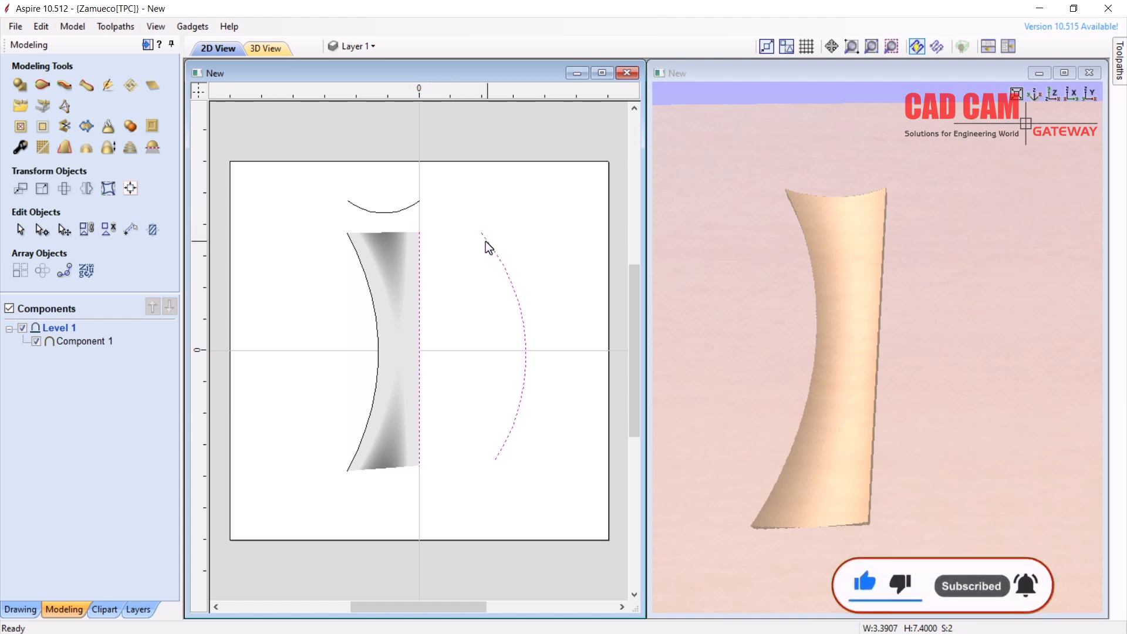
pyautogui.click(38, 80)
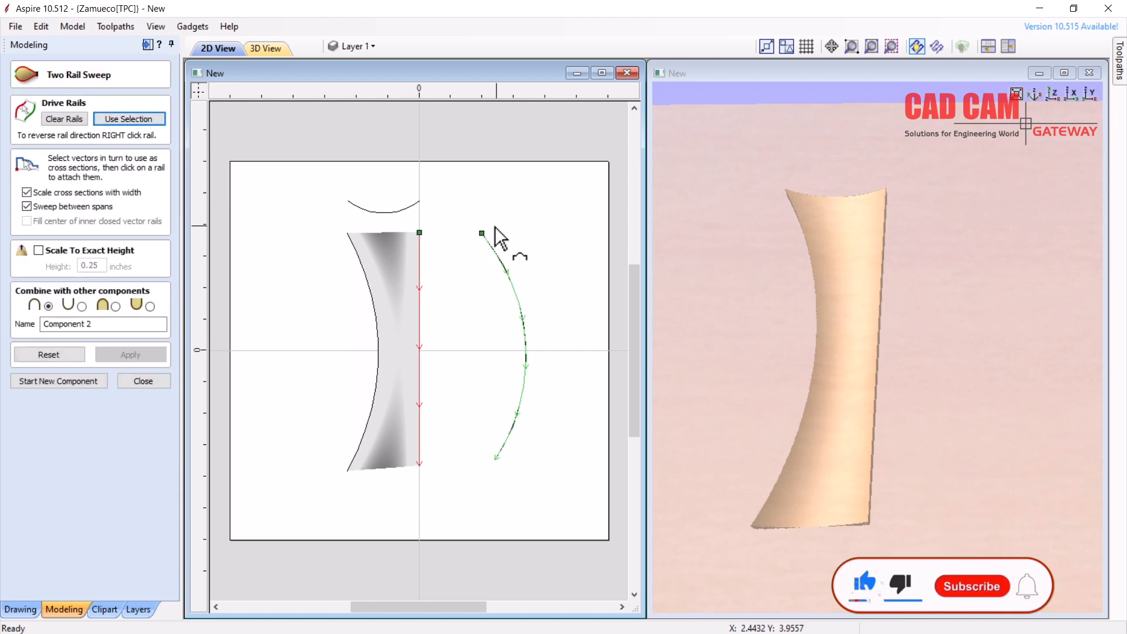
pyautogui.click(402, 209)
pyautogui.click(139, 357)
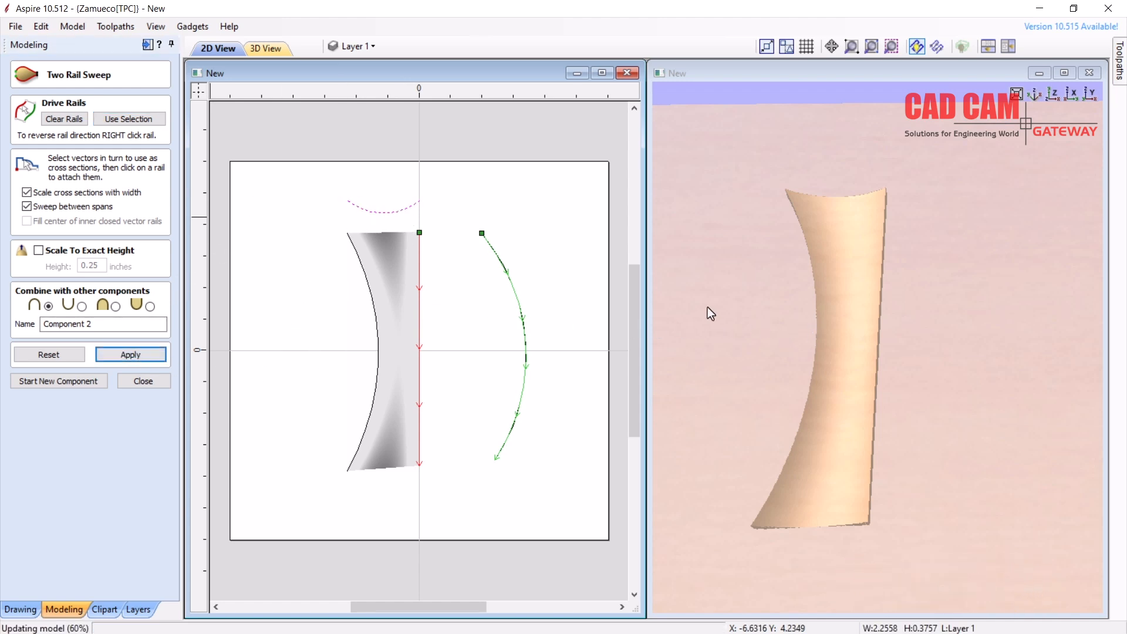
pyautogui.moveTo(864, 445); pyautogui.dragTo(892, 236)
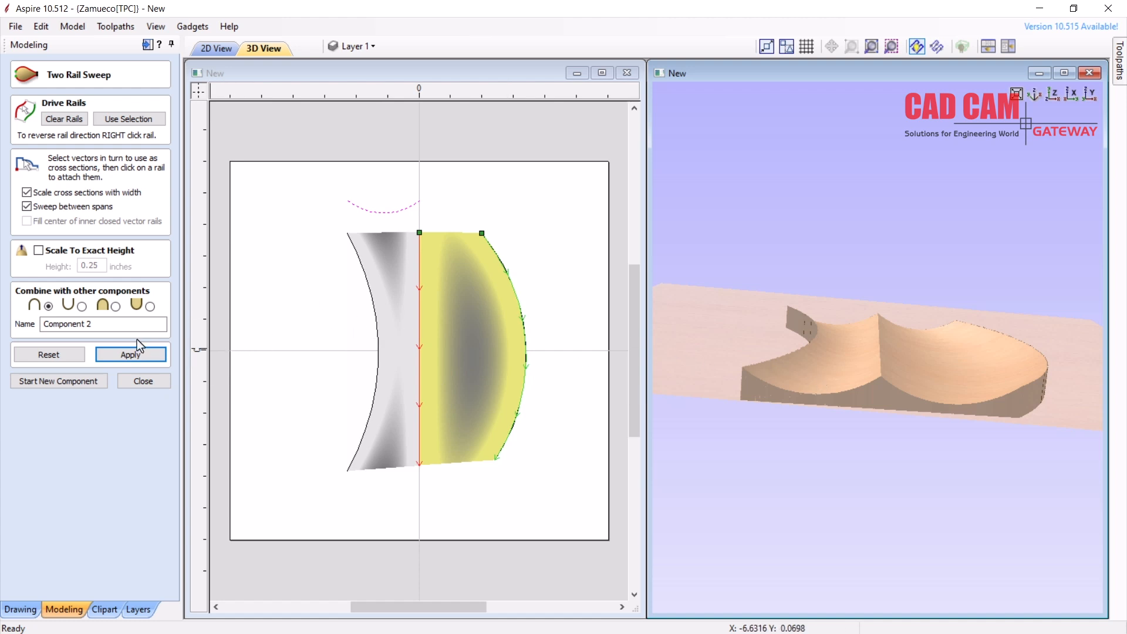
# Close the sweep form and delete both the Component 2 and Component 1 reliefs
pyautogui.click(130, 381)
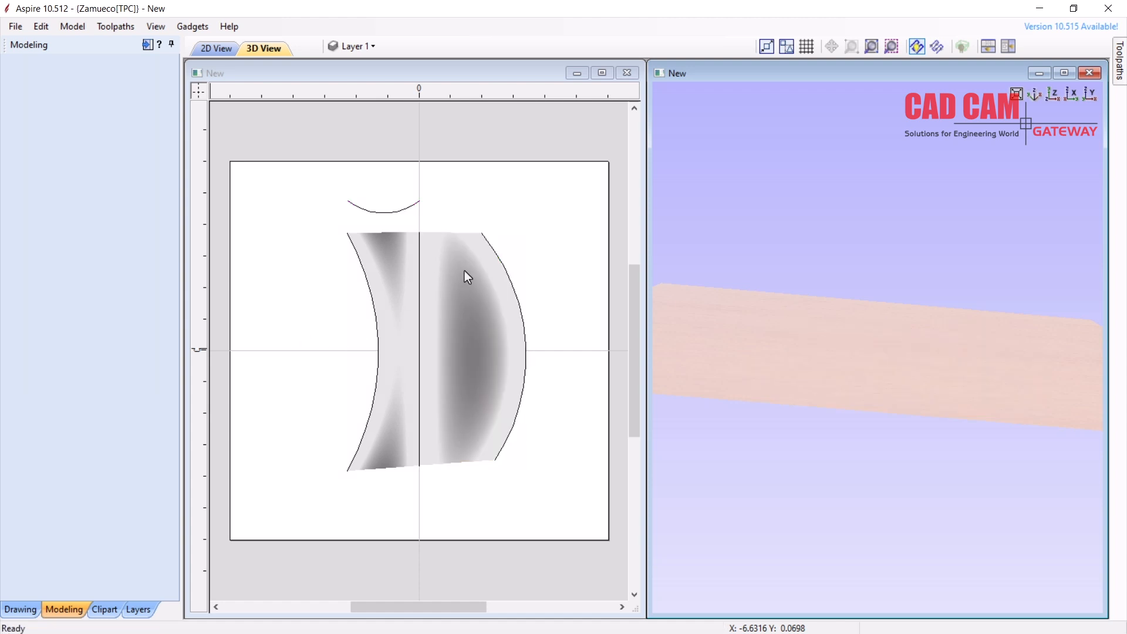
pyautogui.click(464, 270)
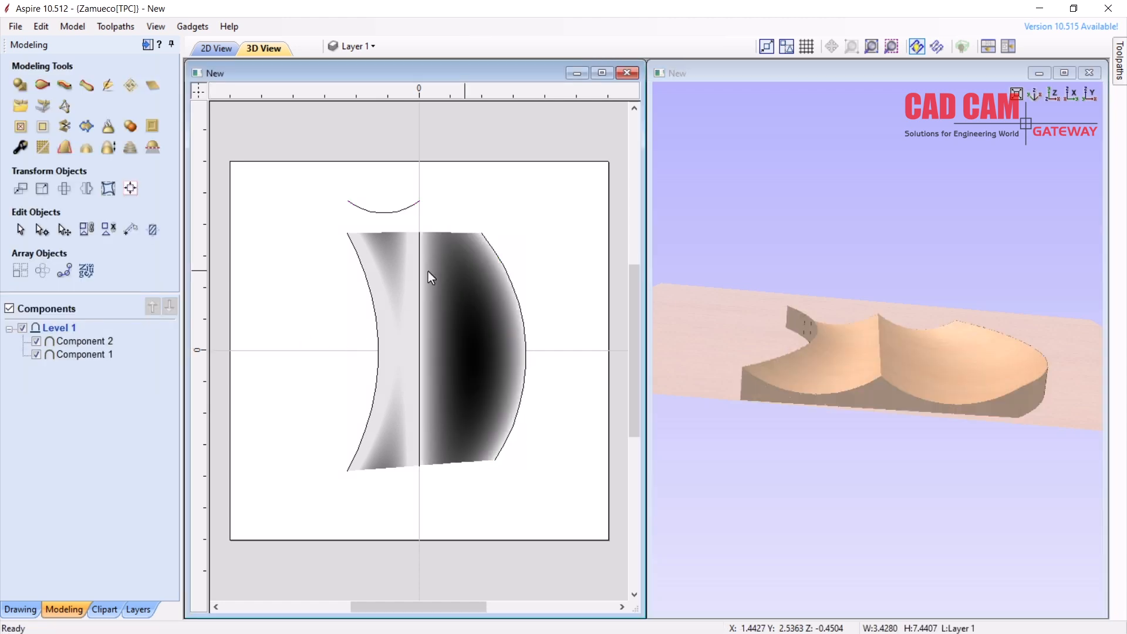
pyautogui.press('Delete')
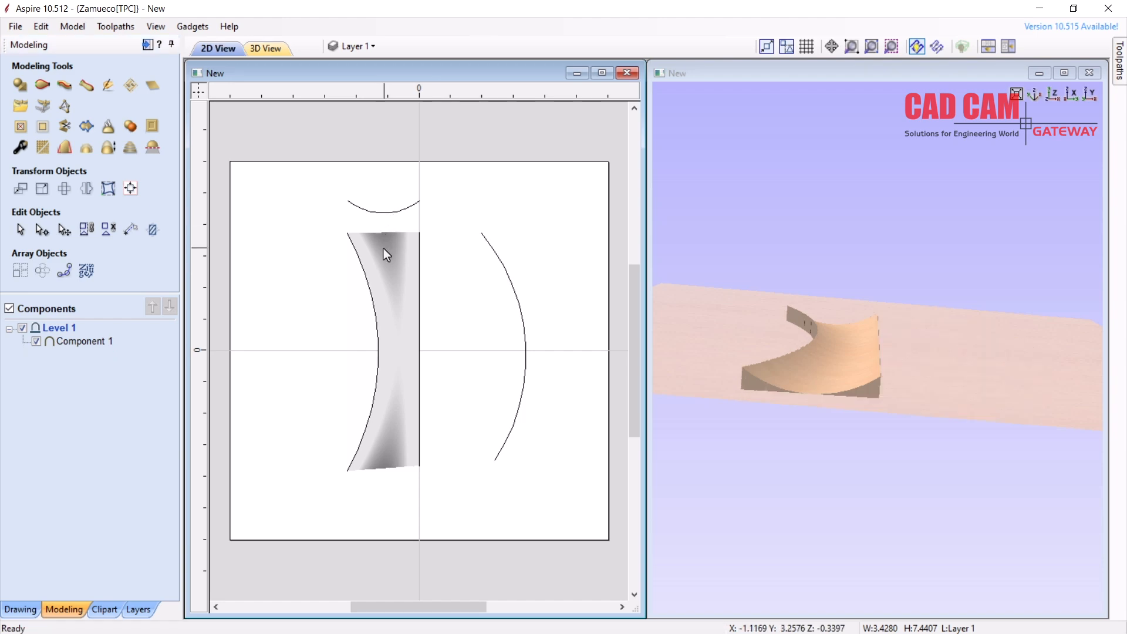
pyautogui.click(391, 276)
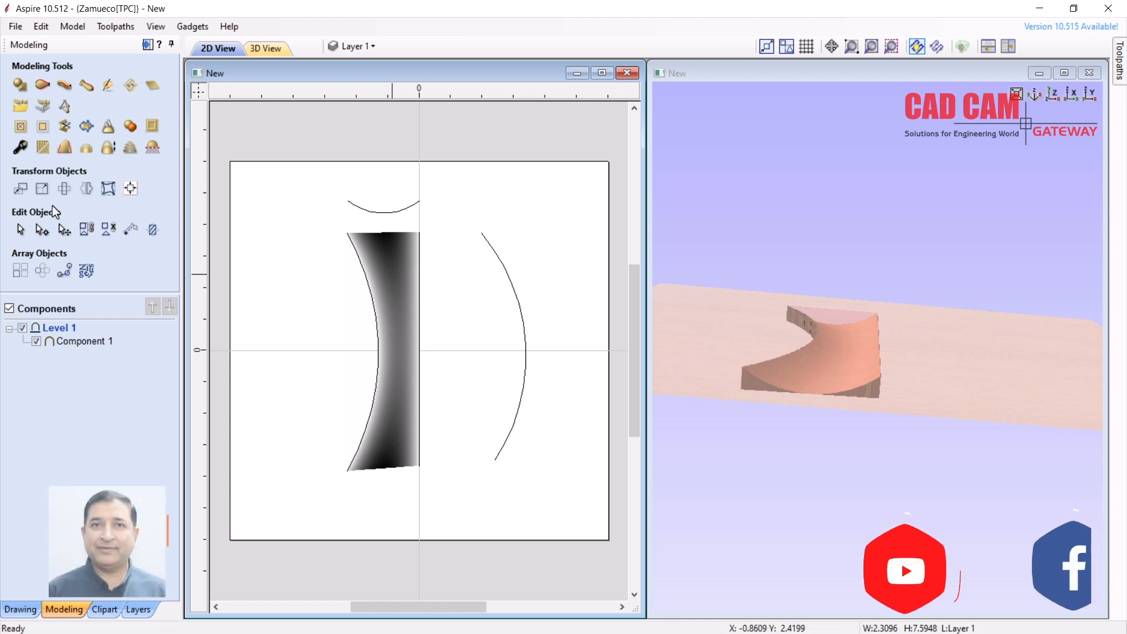
pyautogui.press('Delete')
pyautogui.click(33, 610)
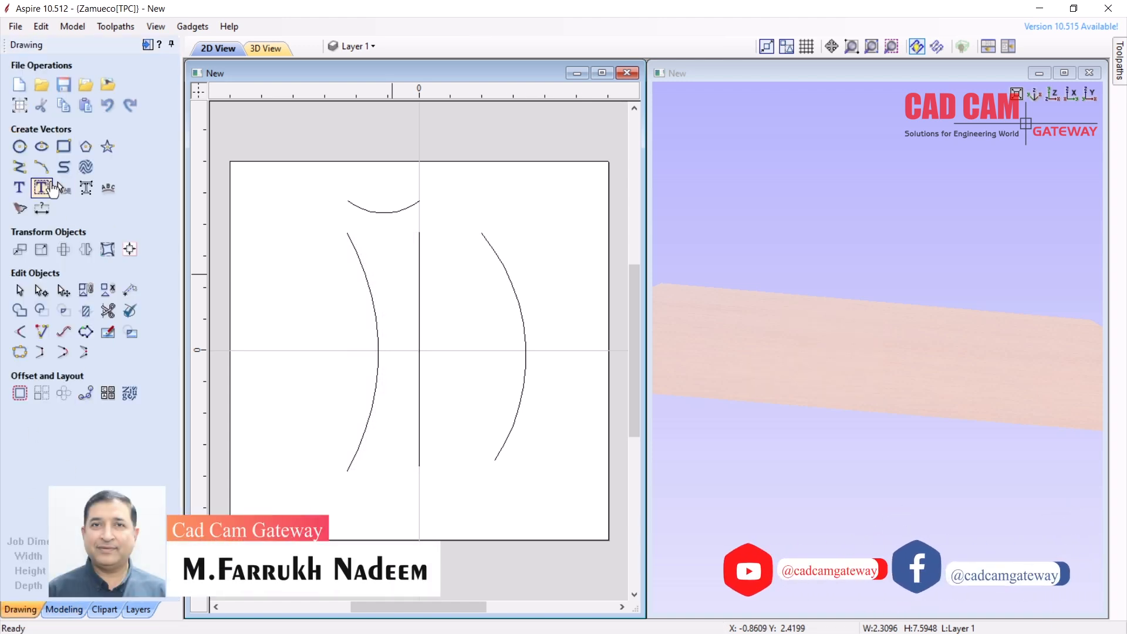
# Draw an open three-sided bracket polyline, 2.6 wide with 0.6 legs, above the right arc
pyautogui.click(20, 169)
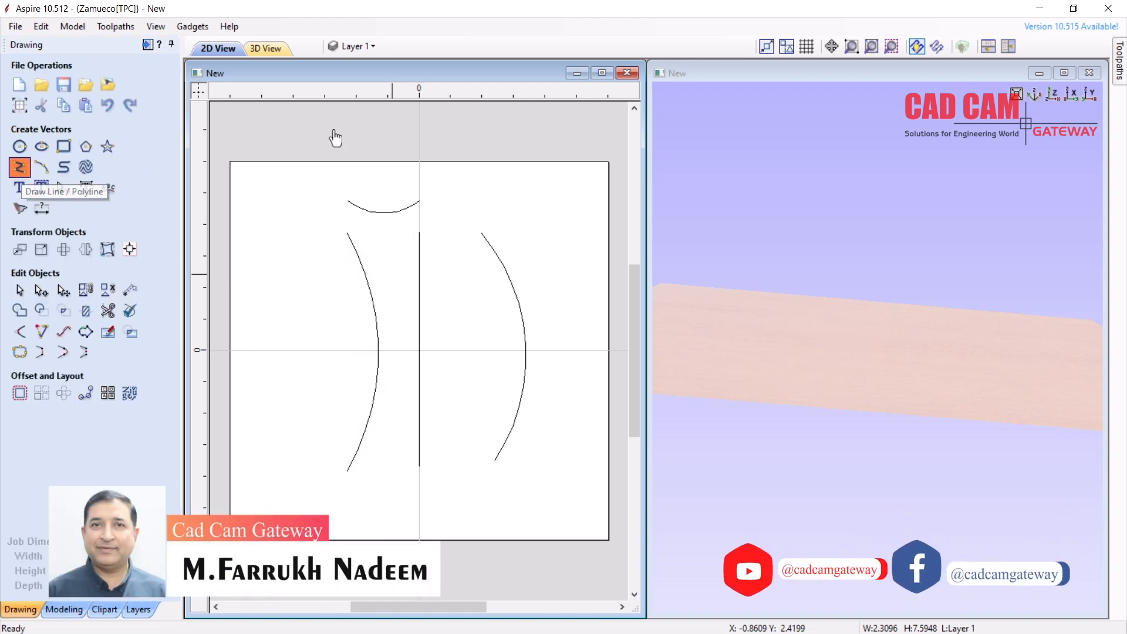
pyautogui.click(487, 211)
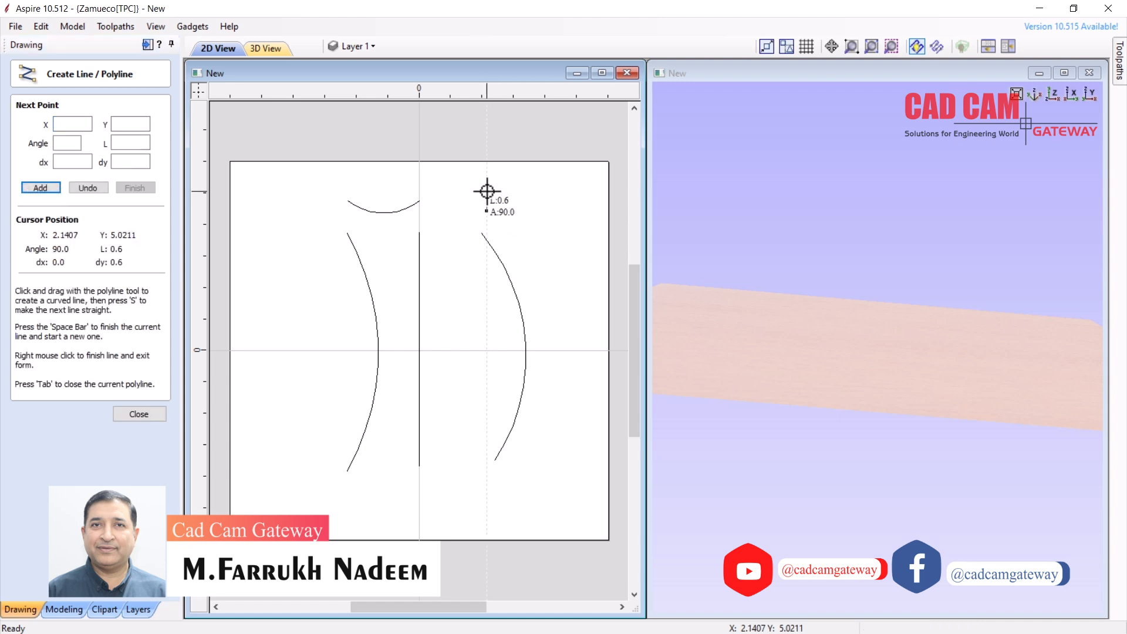
pyautogui.click(495, 192)
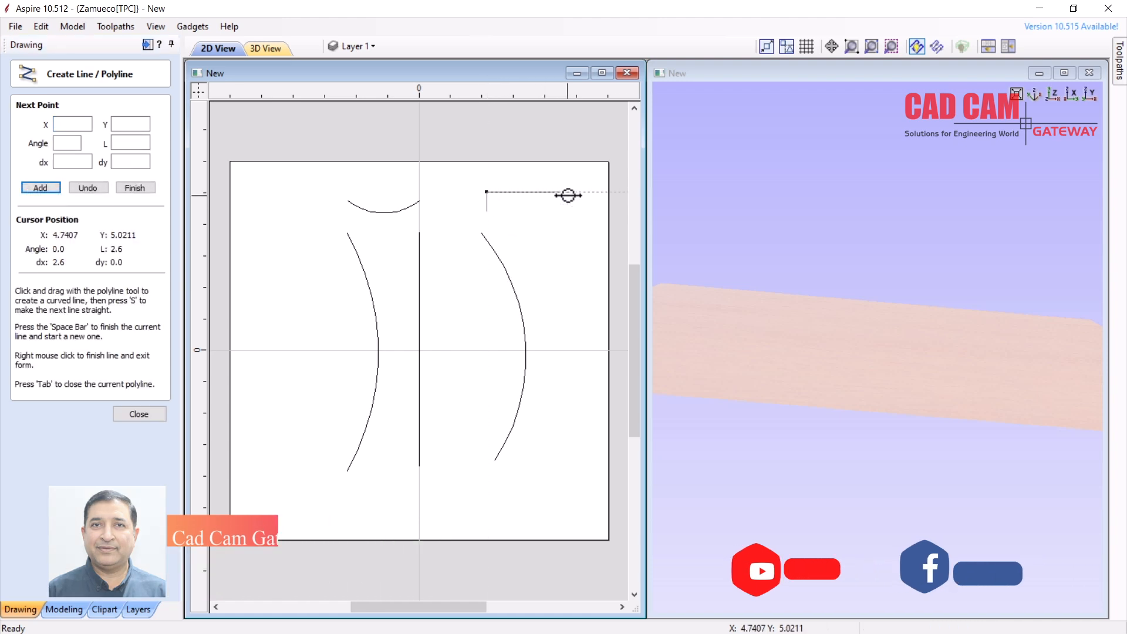
pyautogui.click(570, 192)
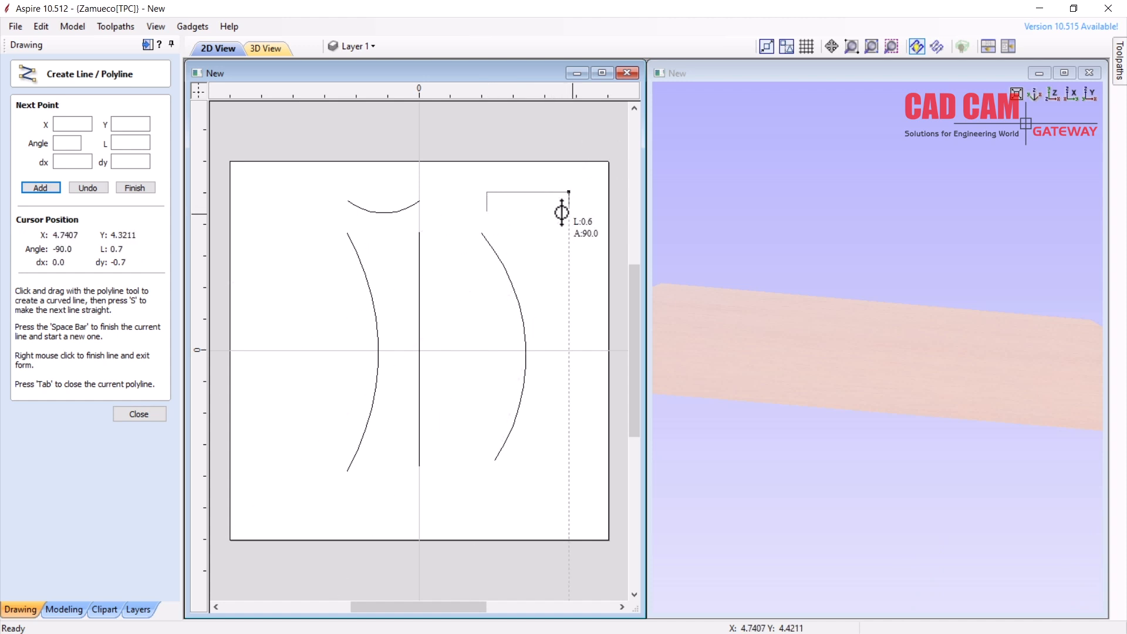
pyautogui.scroll(3, 546, 196)
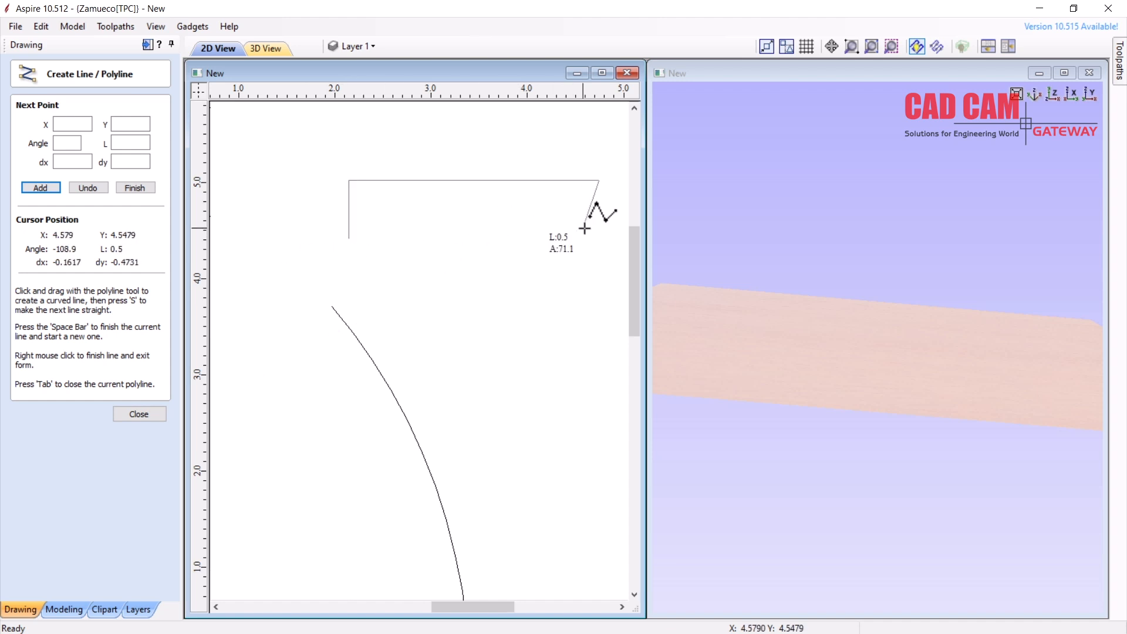
pyautogui.click(594, 246)
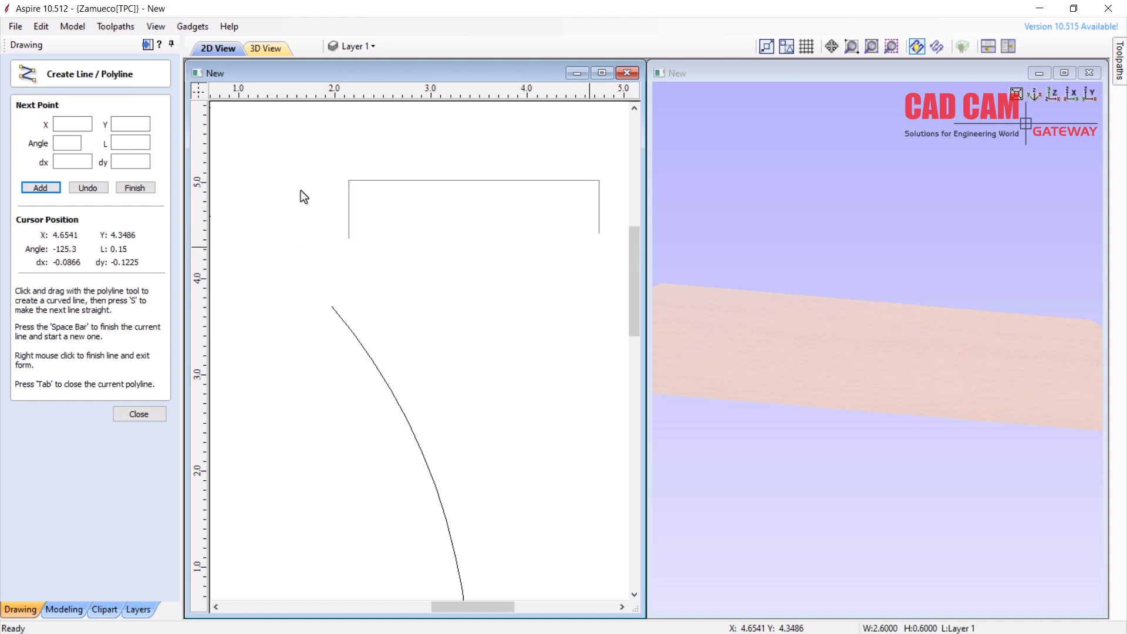
pyautogui.rightClick(488, 234)
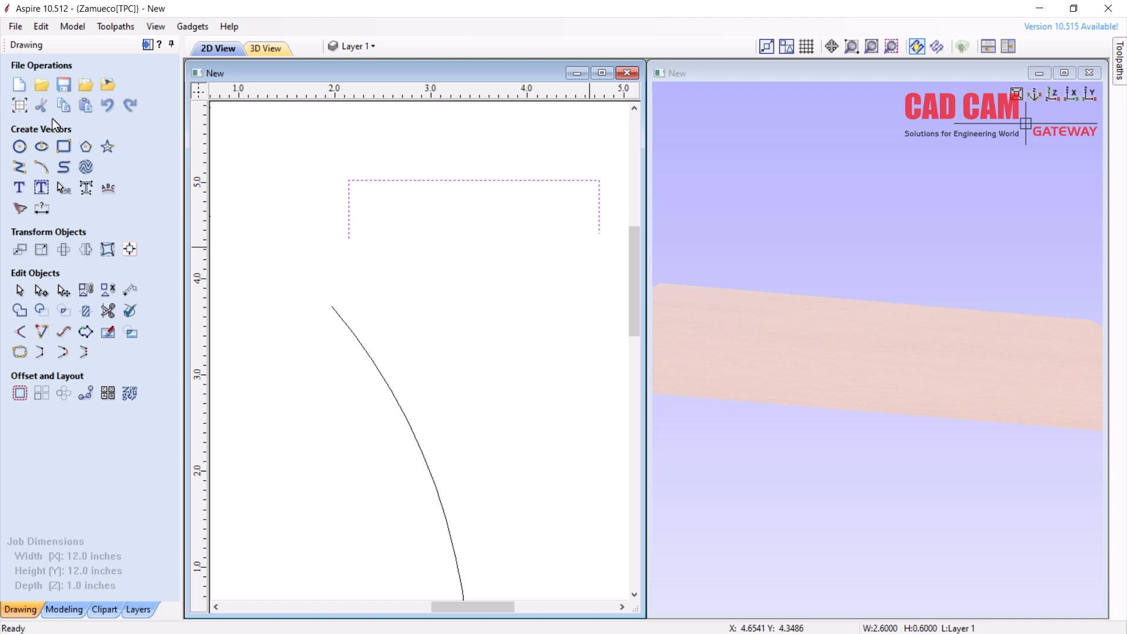
# Draw a horizontal cutting line across both bracket legs
pyautogui.click(19, 166)
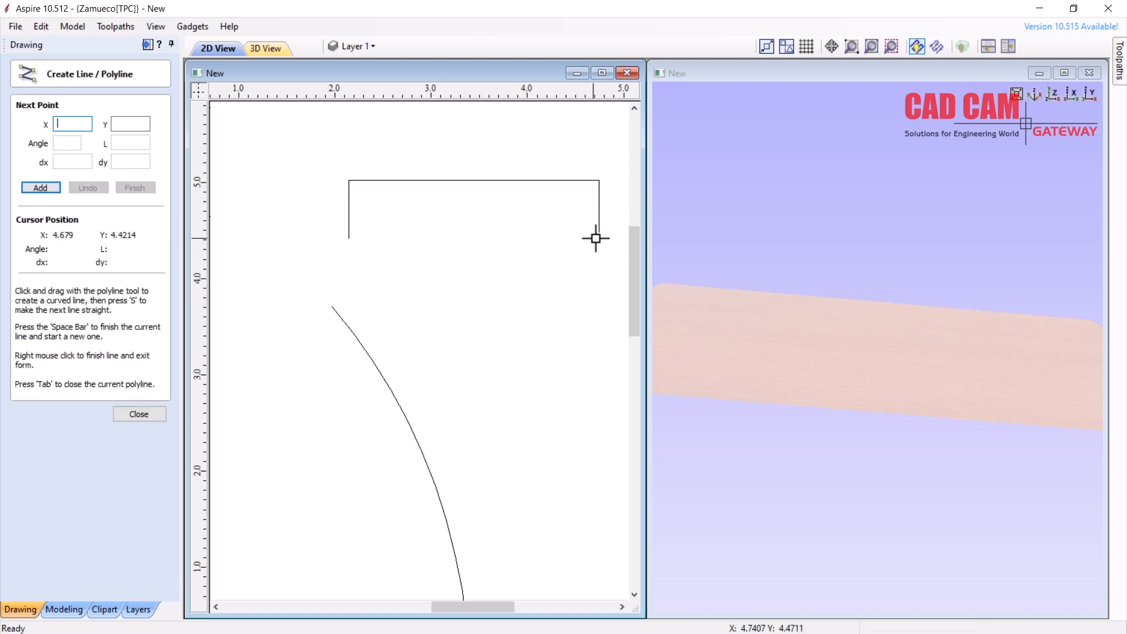
pyautogui.click(613, 221)
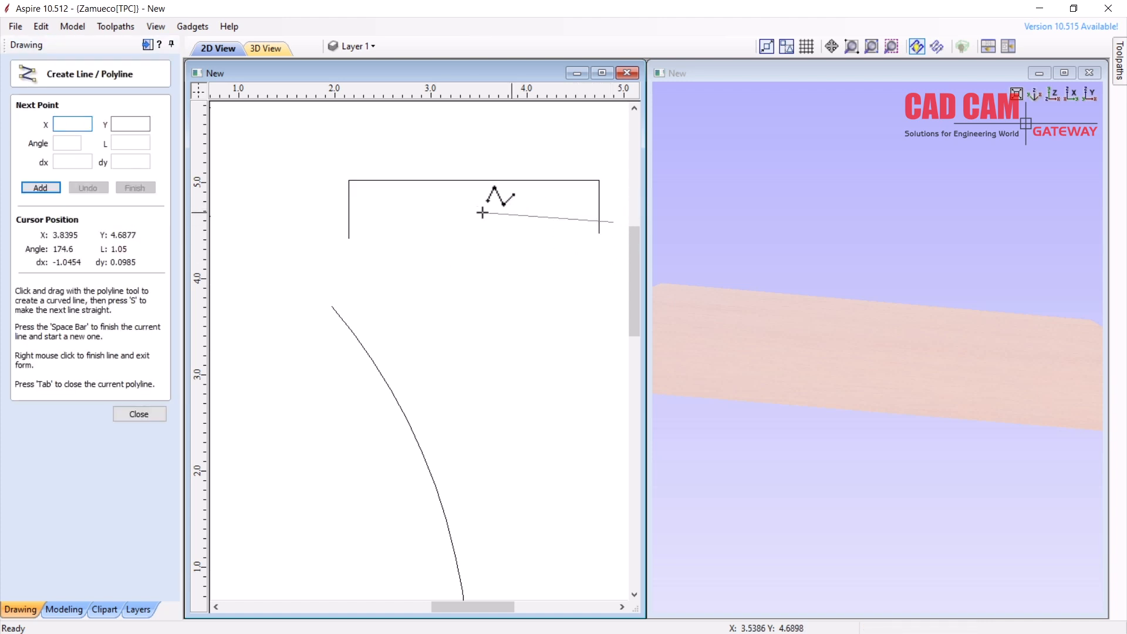
pyautogui.click(315, 222)
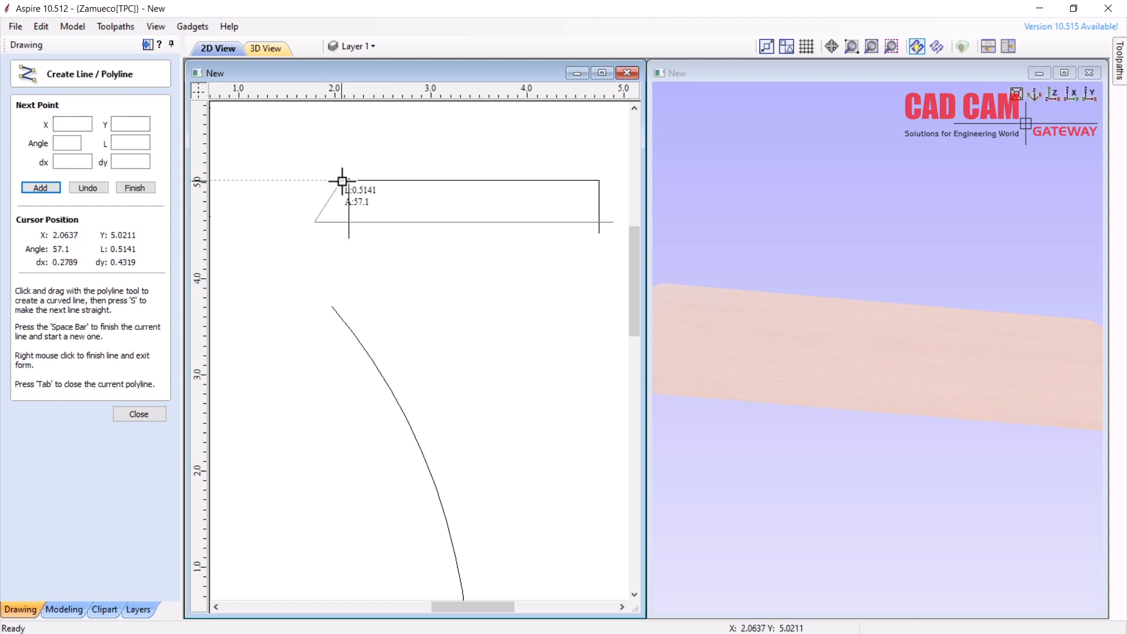
pyautogui.click(140, 414)
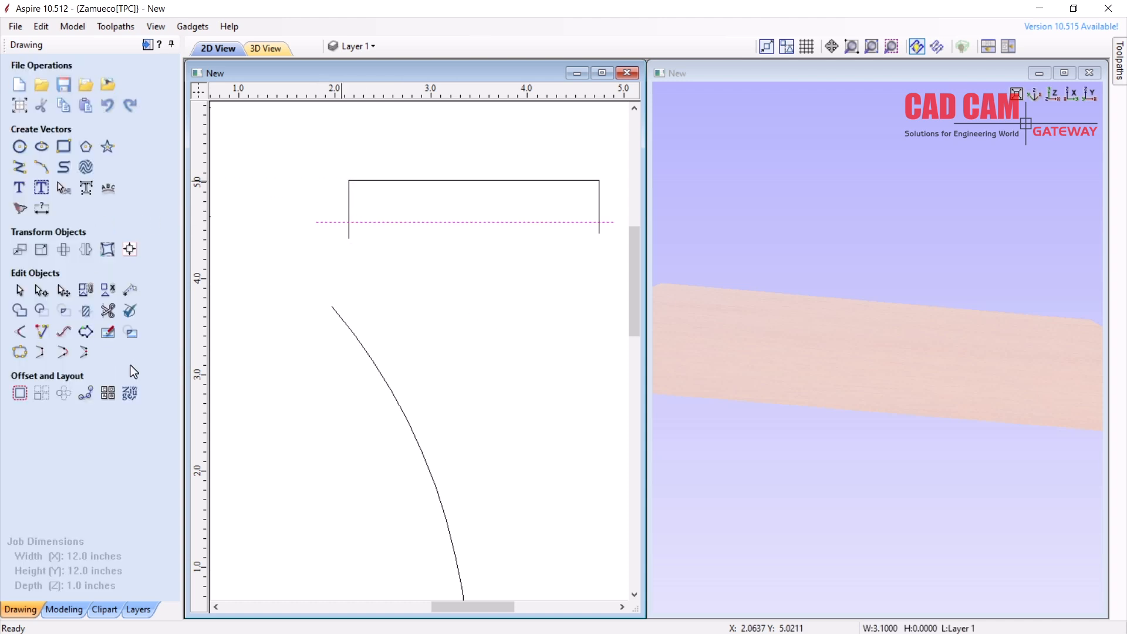
# Trim both leg tails below the cutting line, then delete the cutting line
pyautogui.click(108, 313)
pyautogui.click(349, 230)
pyautogui.click(599, 230)
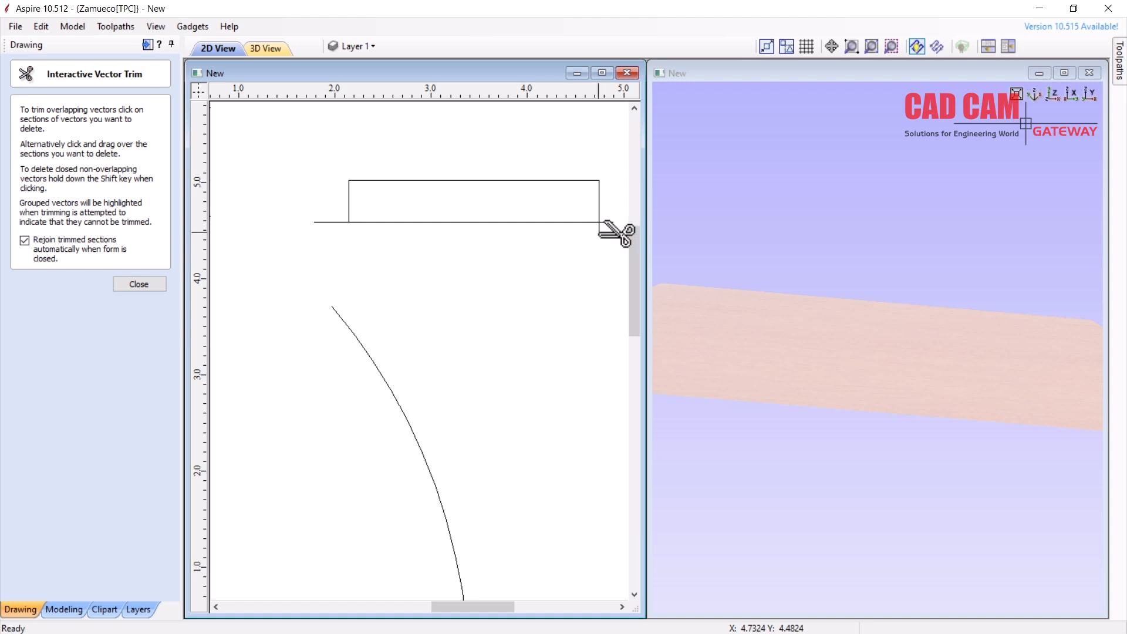
pyautogui.press('Escape')
pyautogui.click(543, 222)
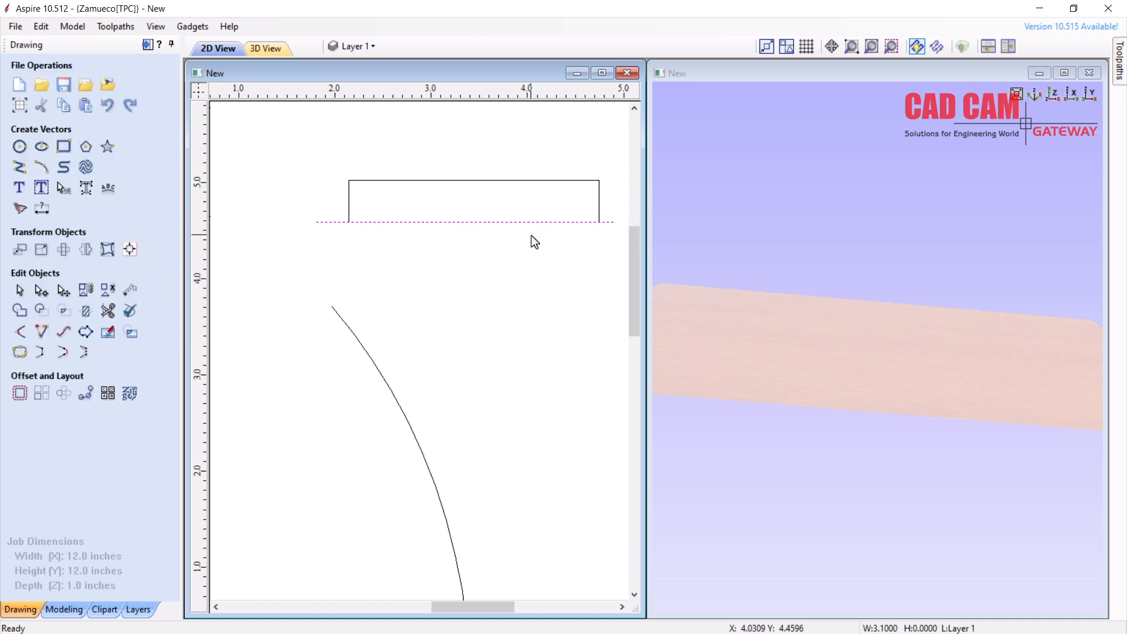
pyautogui.press('Delete')
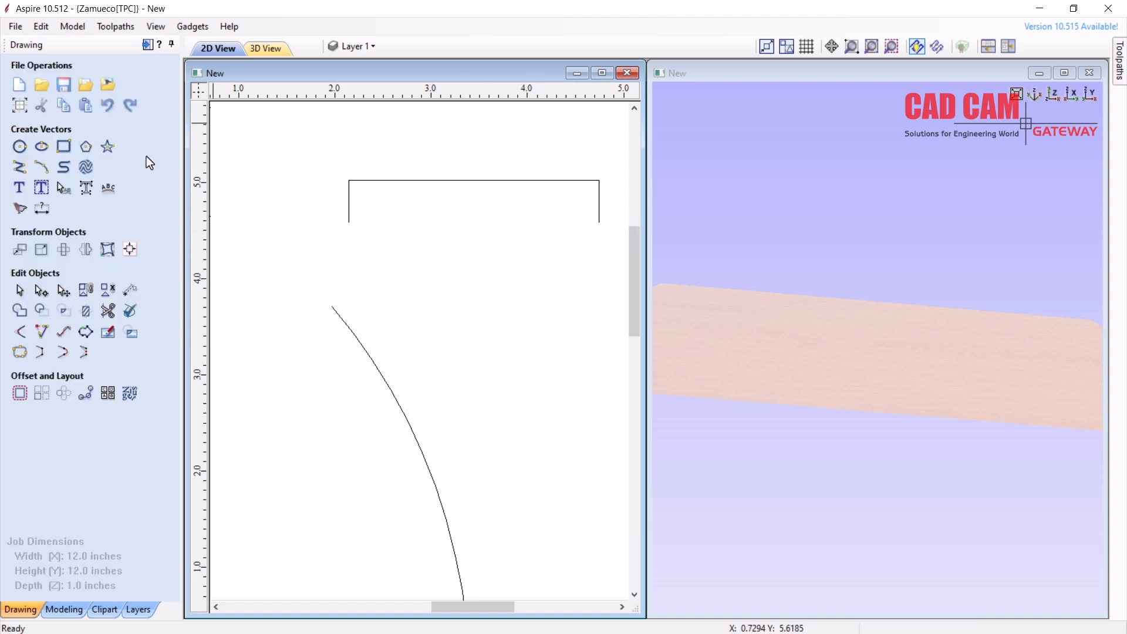
# Draw a three-point arc sagging between the bracket's top-left and top-right corners
pyautogui.click(22, 148)
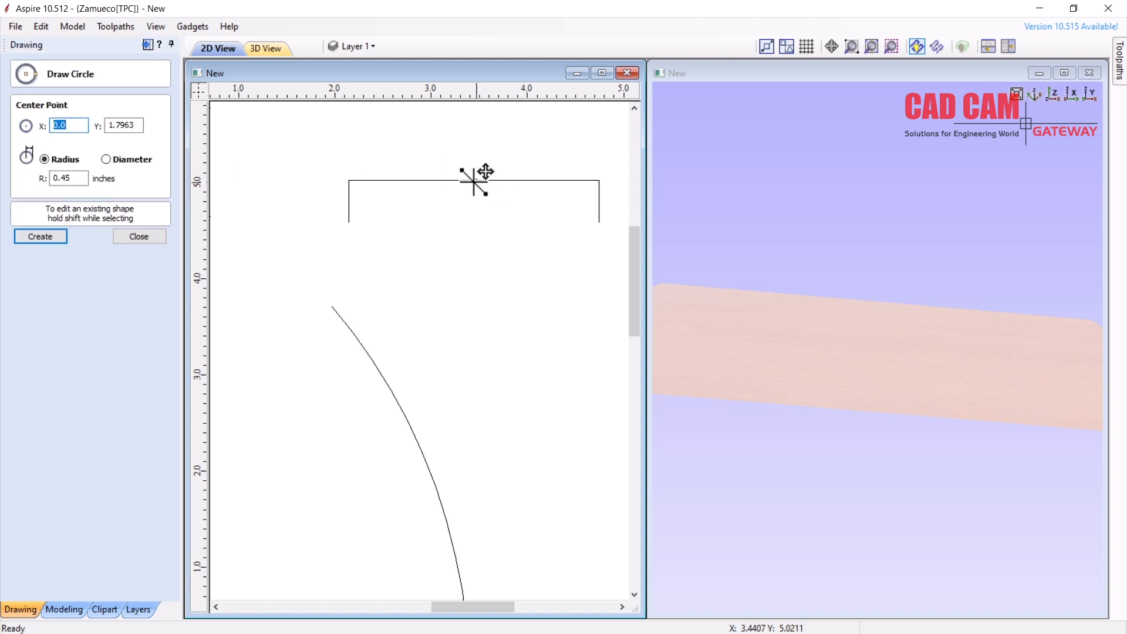
pyautogui.click(147, 239)
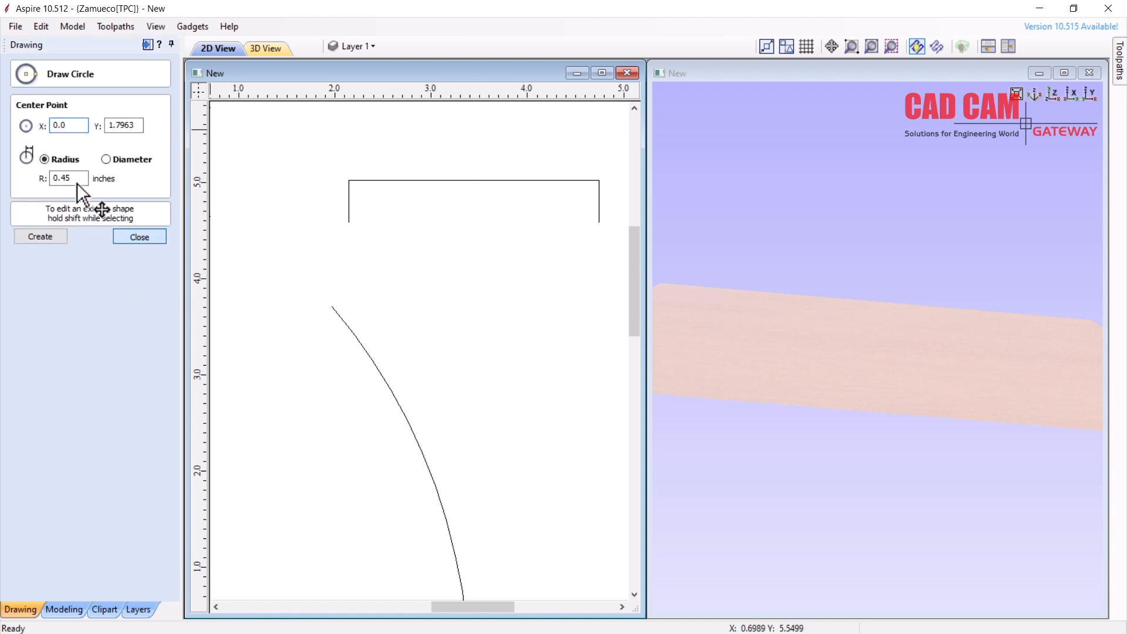
pyautogui.click(349, 180)
pyautogui.click(471, 195)
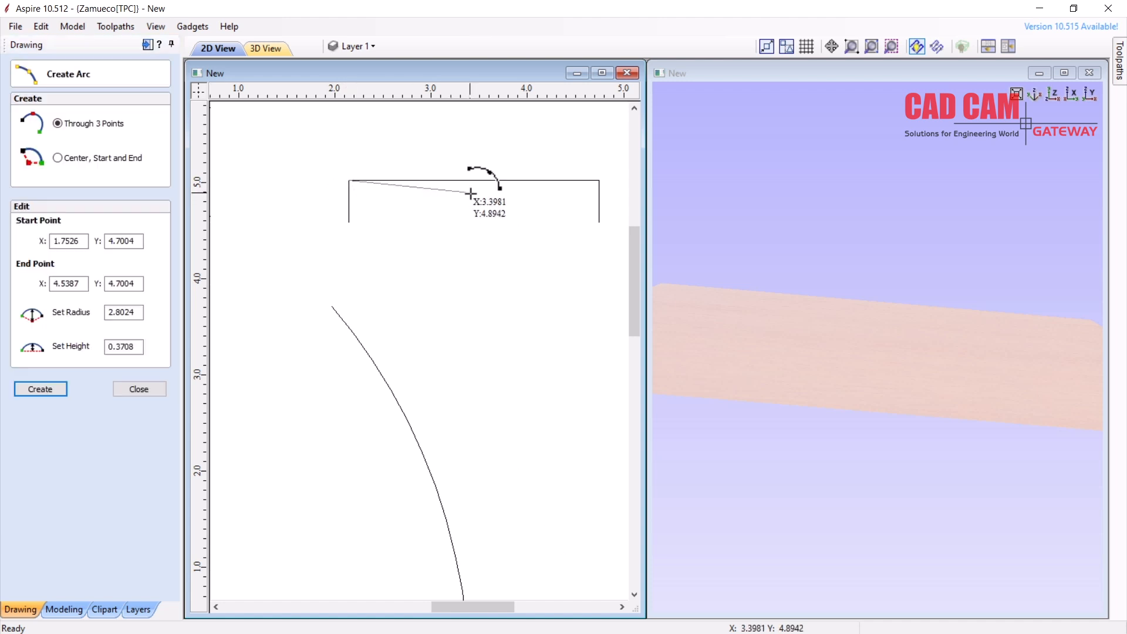
pyautogui.click(597, 181)
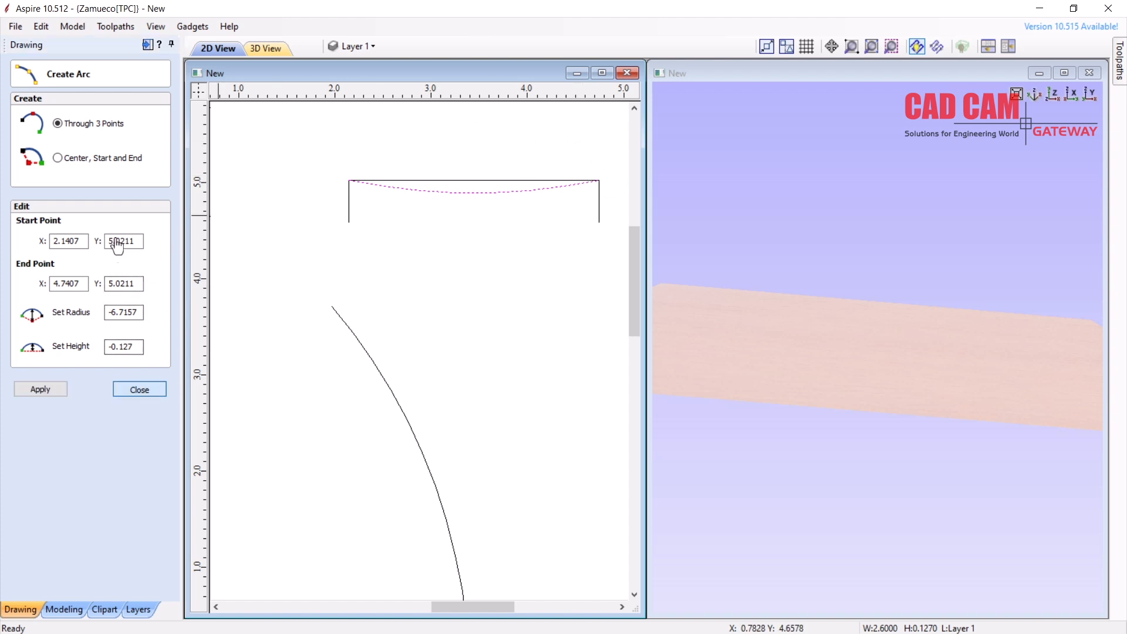
pyautogui.click(139, 389)
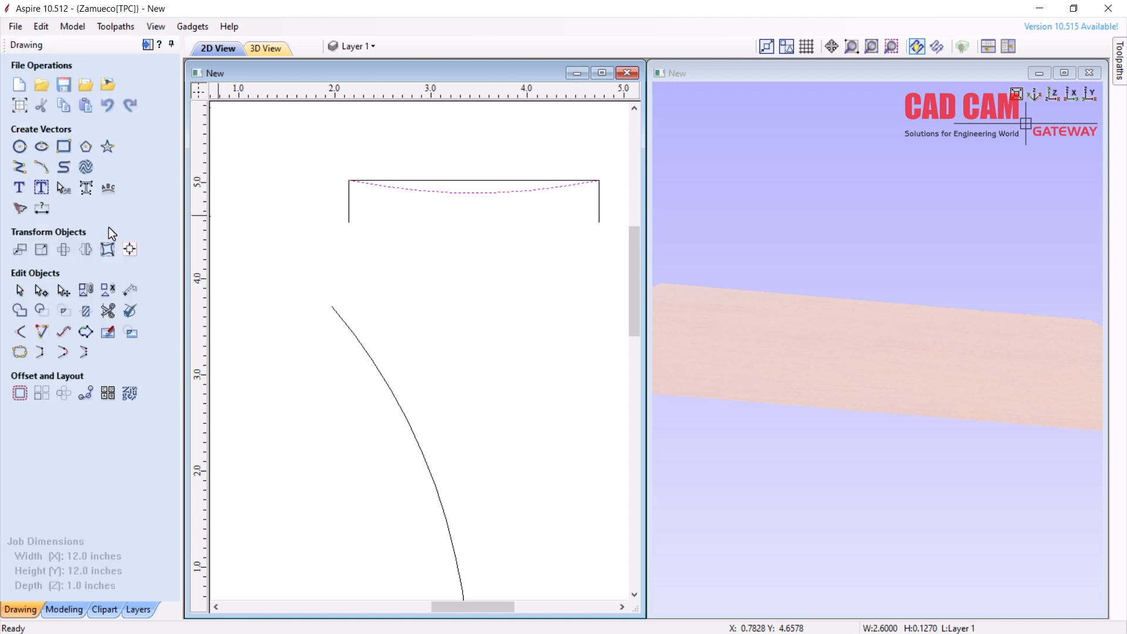
# Trim away the bracket's straight top edge, leaving the sagging arc selected
pyautogui.click(112, 318)
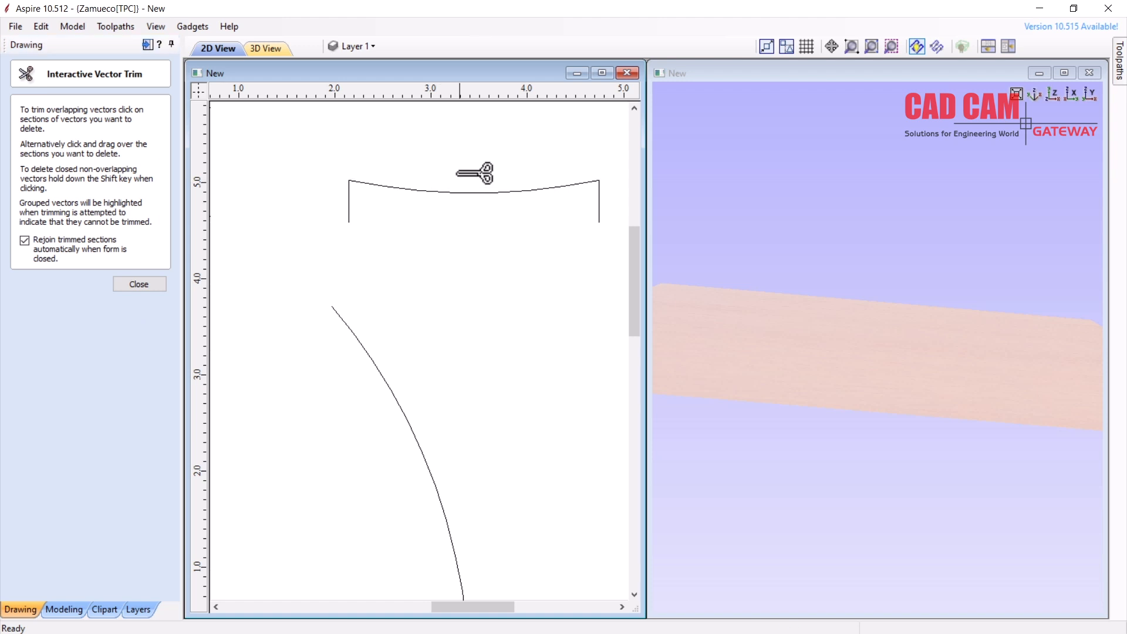
pyautogui.press('Escape')
pyautogui.click(467, 192)
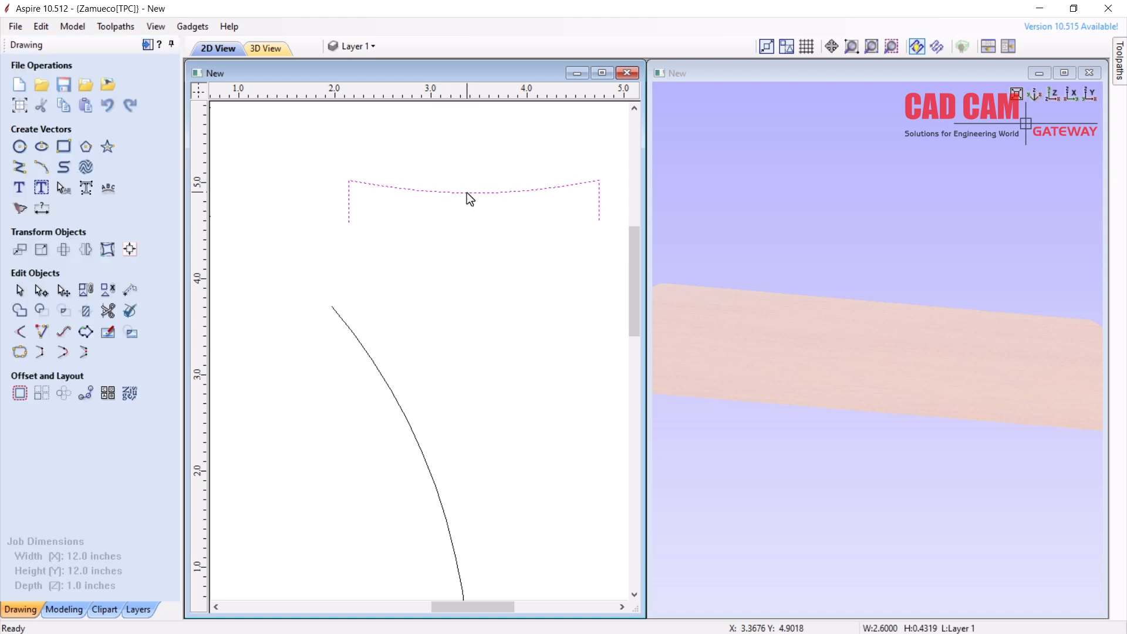
pyautogui.scroll(-5, 467, 193)
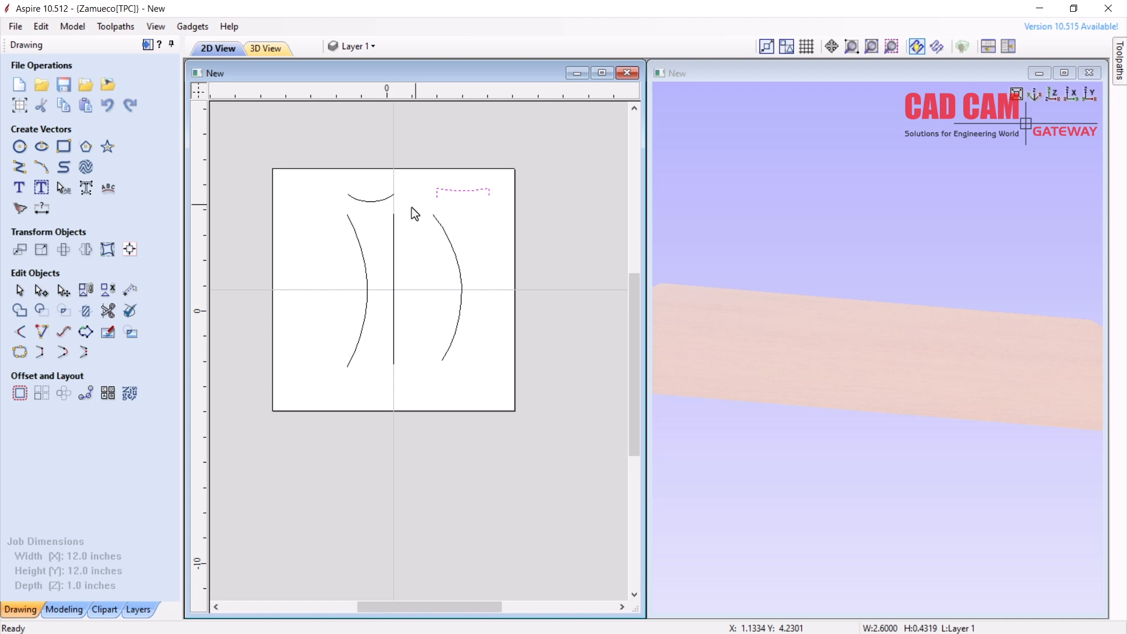
# Set the left arc and centre line as drive rails for a Two Rail Sweep
pyautogui.scroll(2, 411, 207)
pyautogui.moveTo(386, 245); pyautogui.dragTo(297, 297)
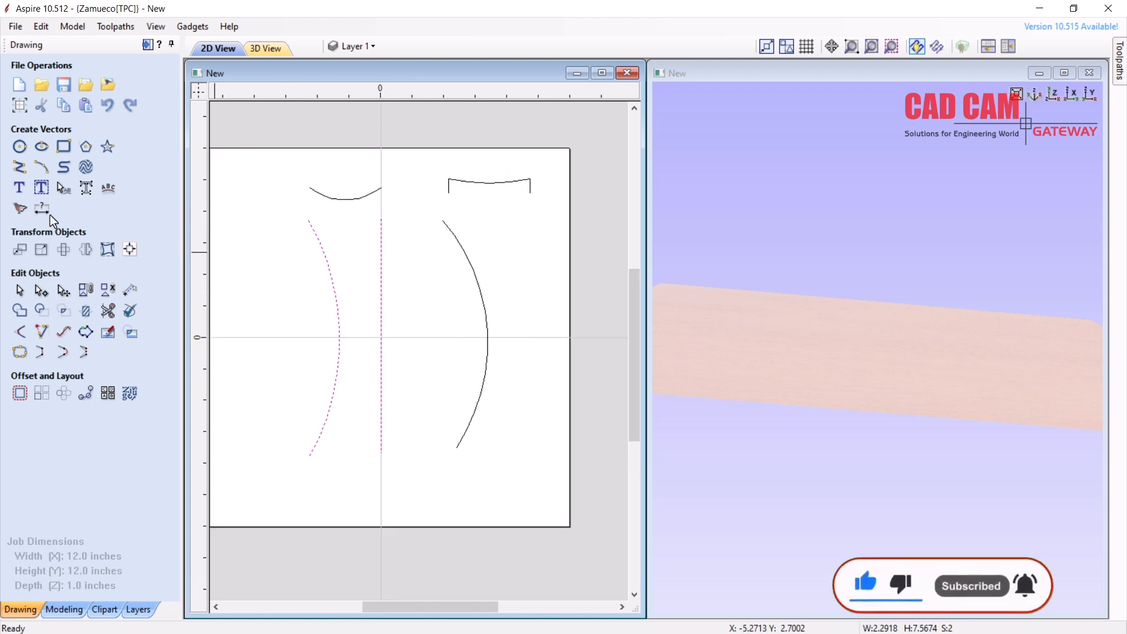
pyautogui.click(61, 610)
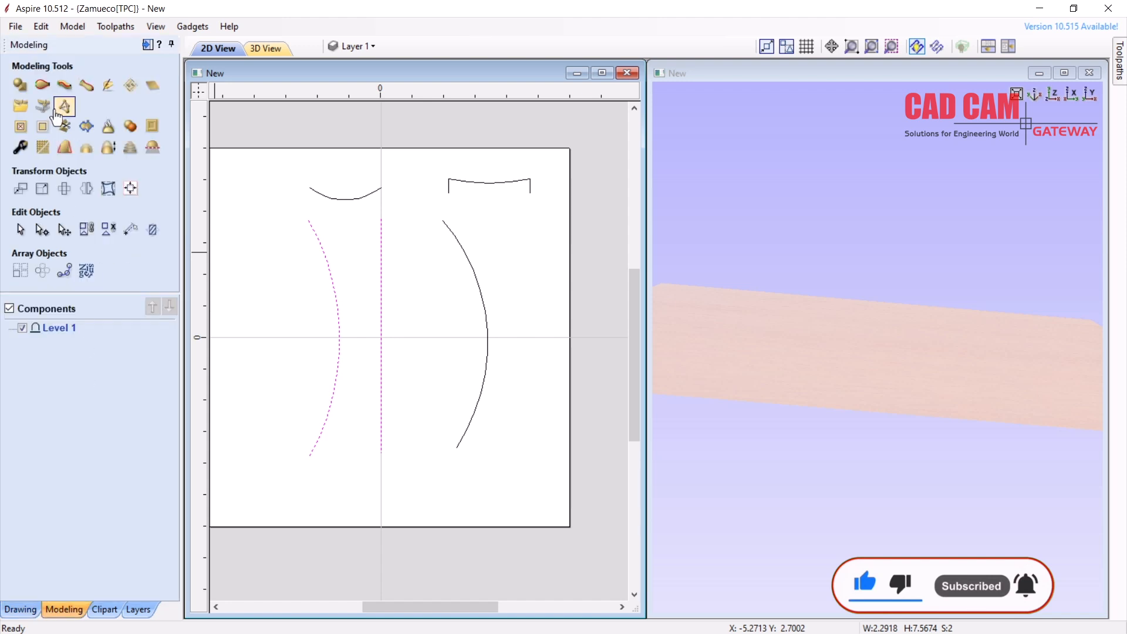
pyautogui.click(42, 86)
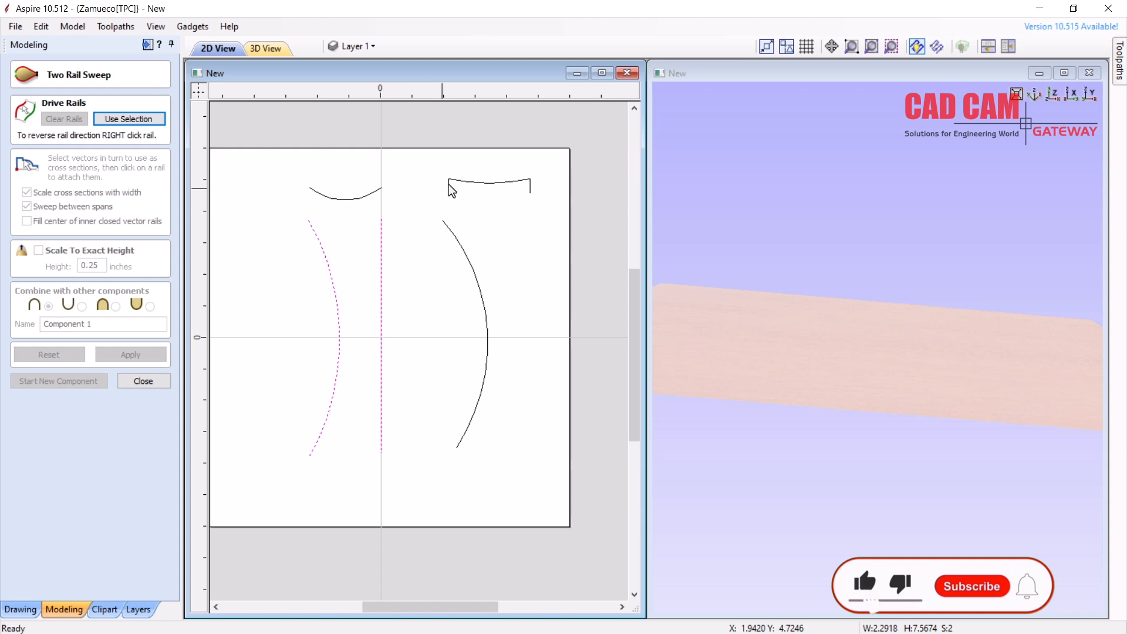
pyautogui.click(113, 120)
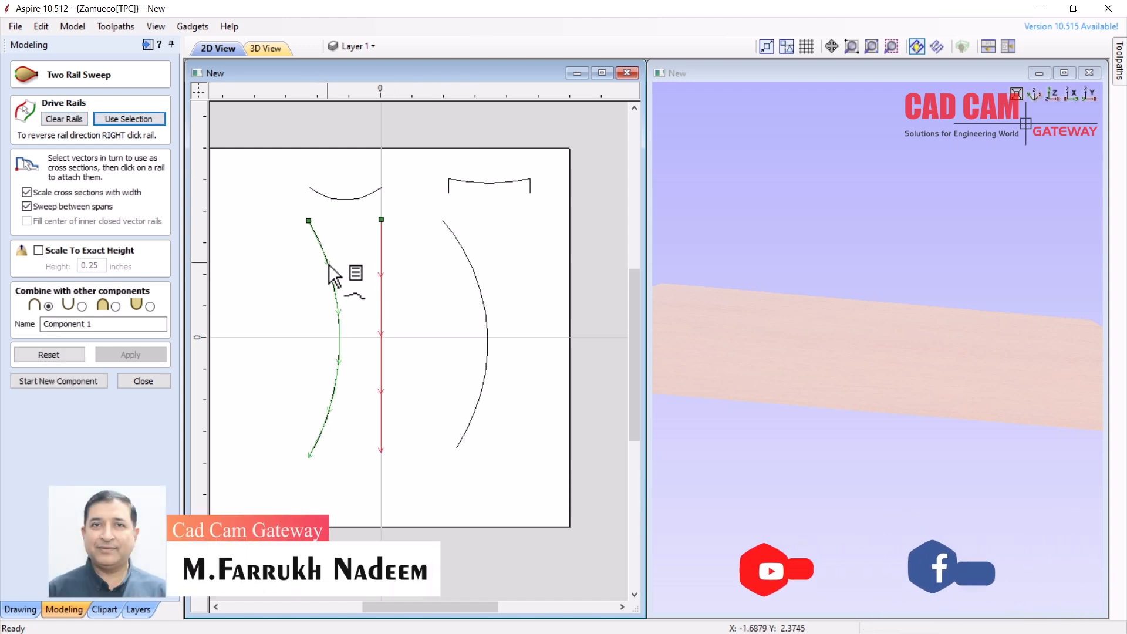
# Reverse the centre rail, sweep with the top-right cross-section, inspect the twist, then undo it
pyautogui.rightClick(382, 220)
pyautogui.click(401, 232)
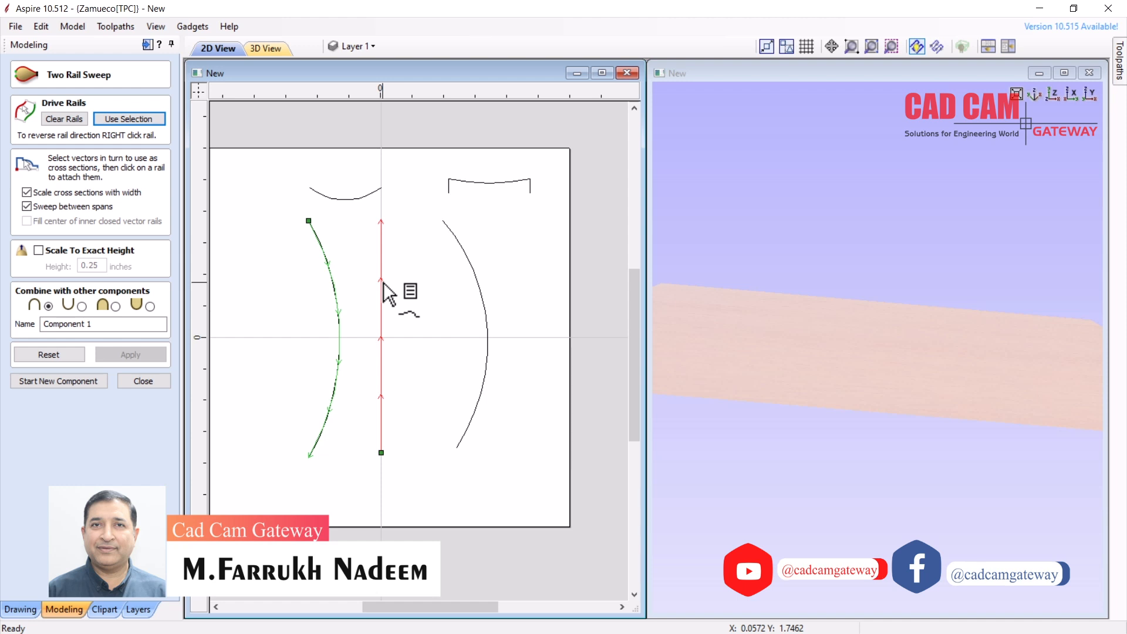
pyautogui.click(484, 182)
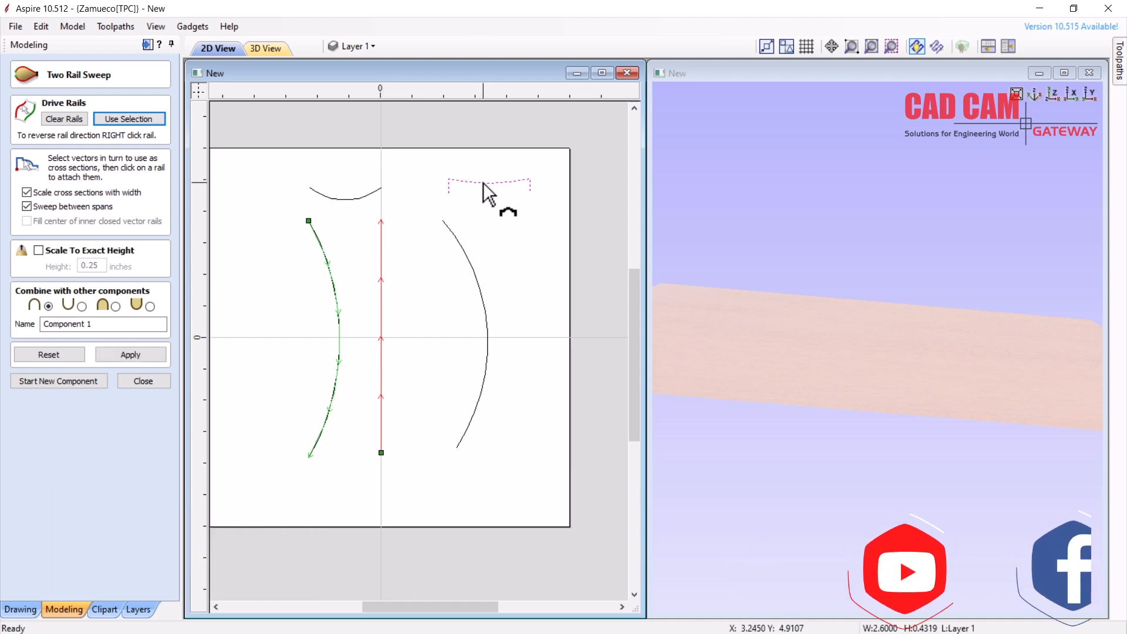
pyautogui.click(130, 355)
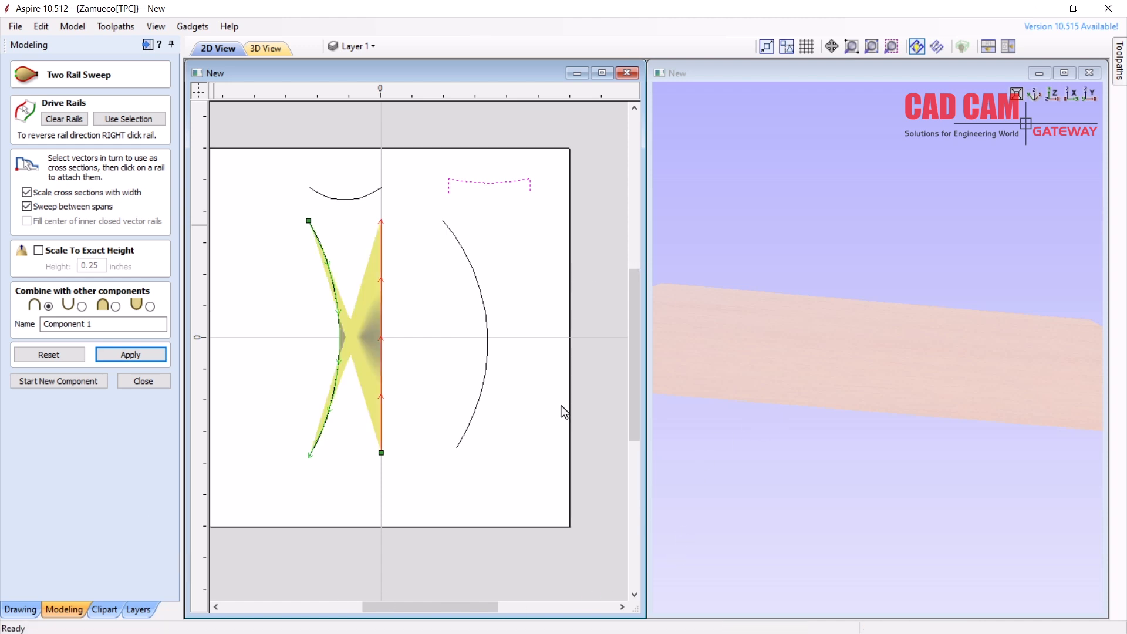
pyautogui.click(745, 409)
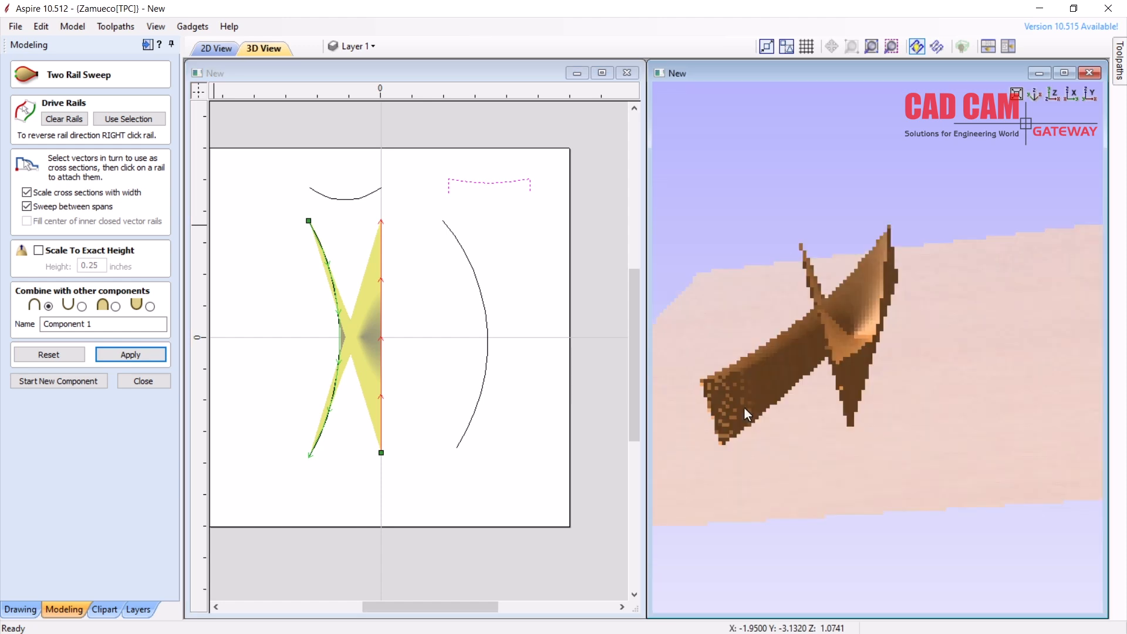
pyautogui.moveTo(790, 410); pyautogui.dragTo(855, 400)
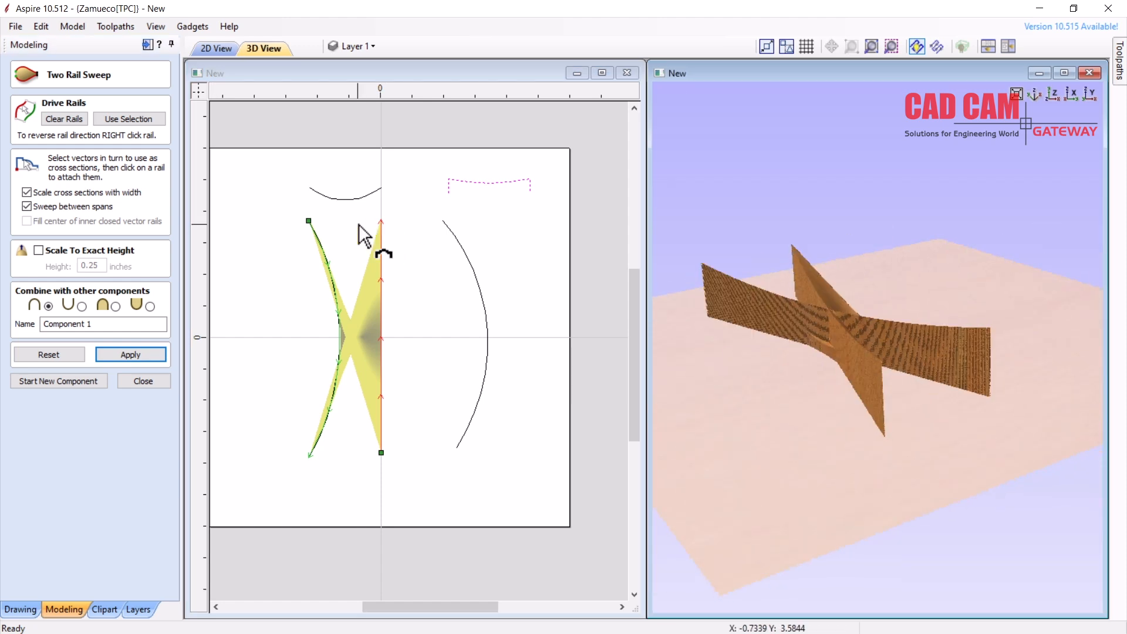
pyautogui.click(54, 28)
pyautogui.click(57, 36)
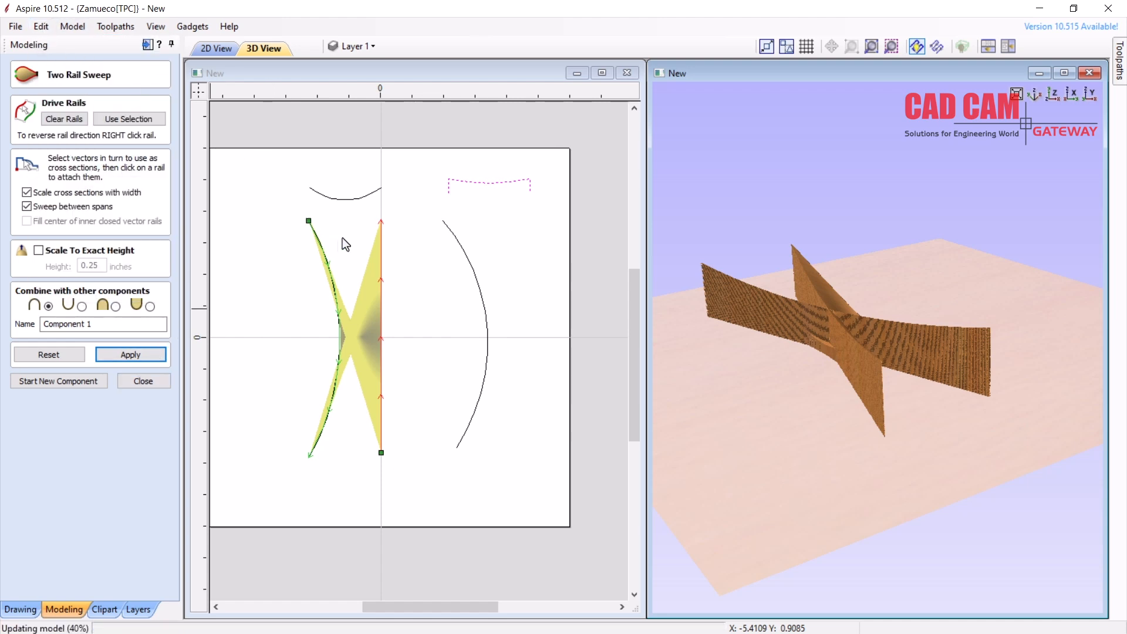
# Reverse the centre rail back to pointing down and rebuild the left half-leaf sweep as Component 1
pyautogui.rightClick(382, 453)
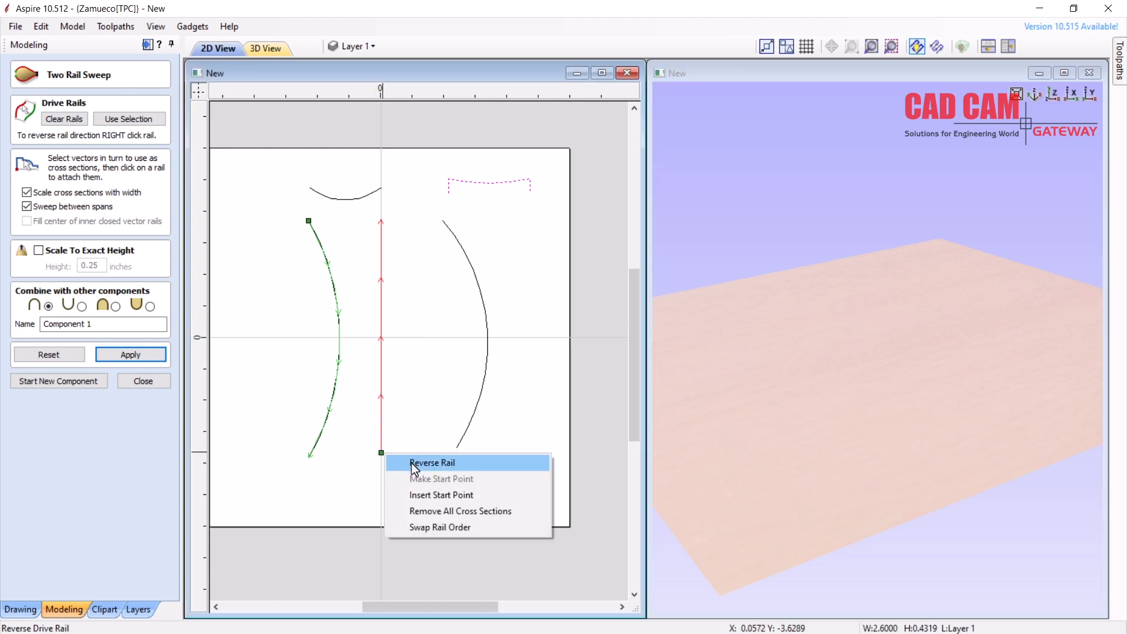
pyautogui.click(432, 463)
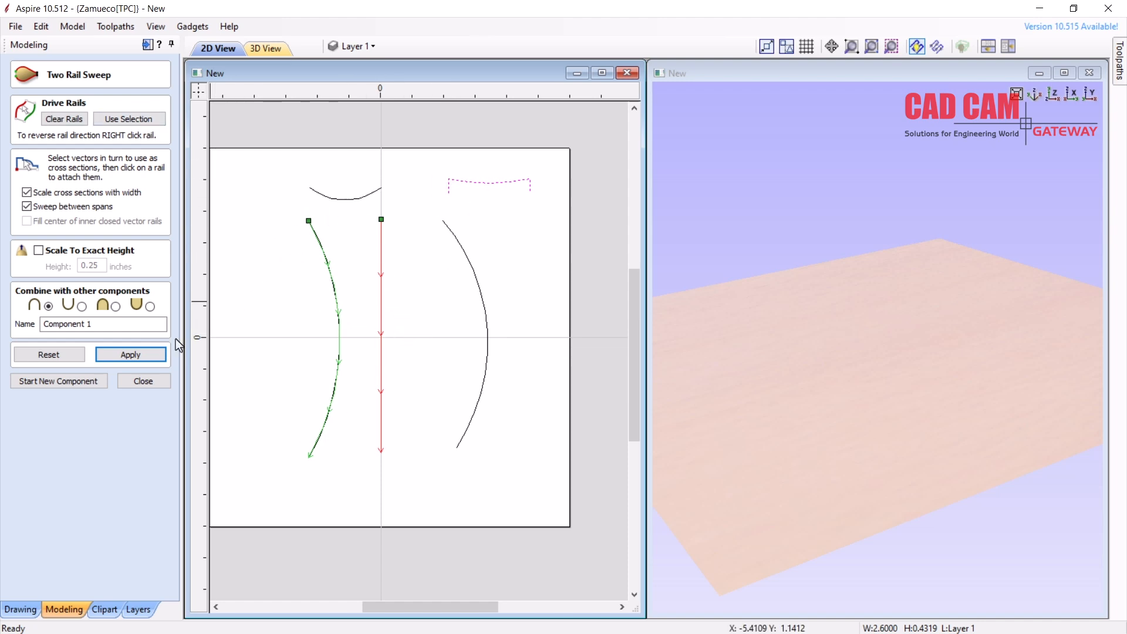
pyautogui.click(150, 354)
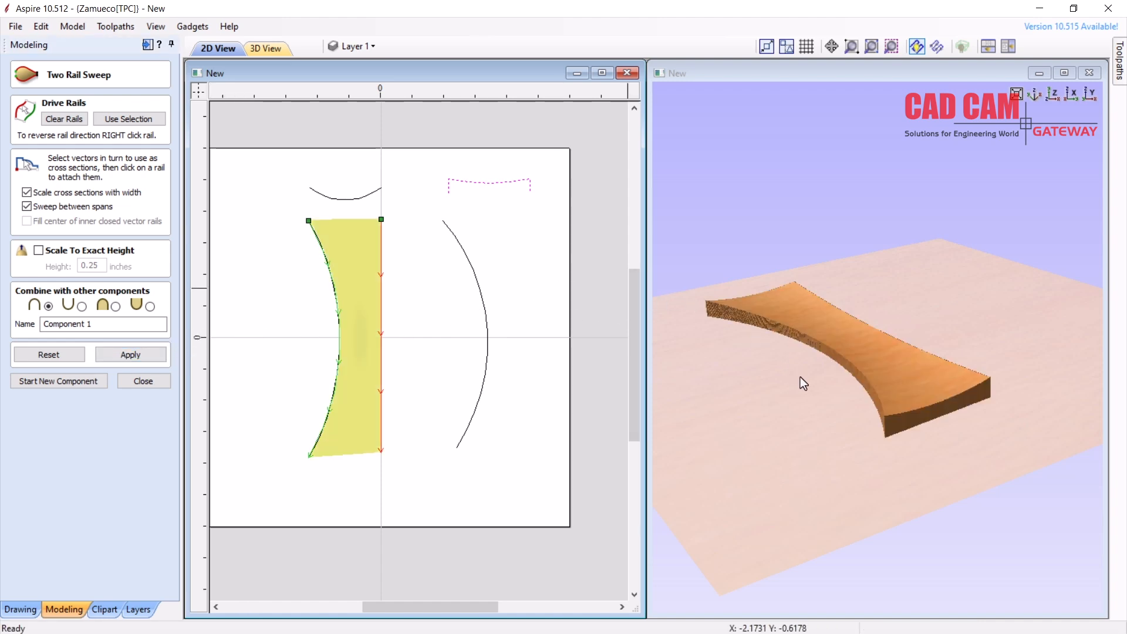
pyautogui.moveTo(804, 409); pyautogui.dragTo(864, 434)
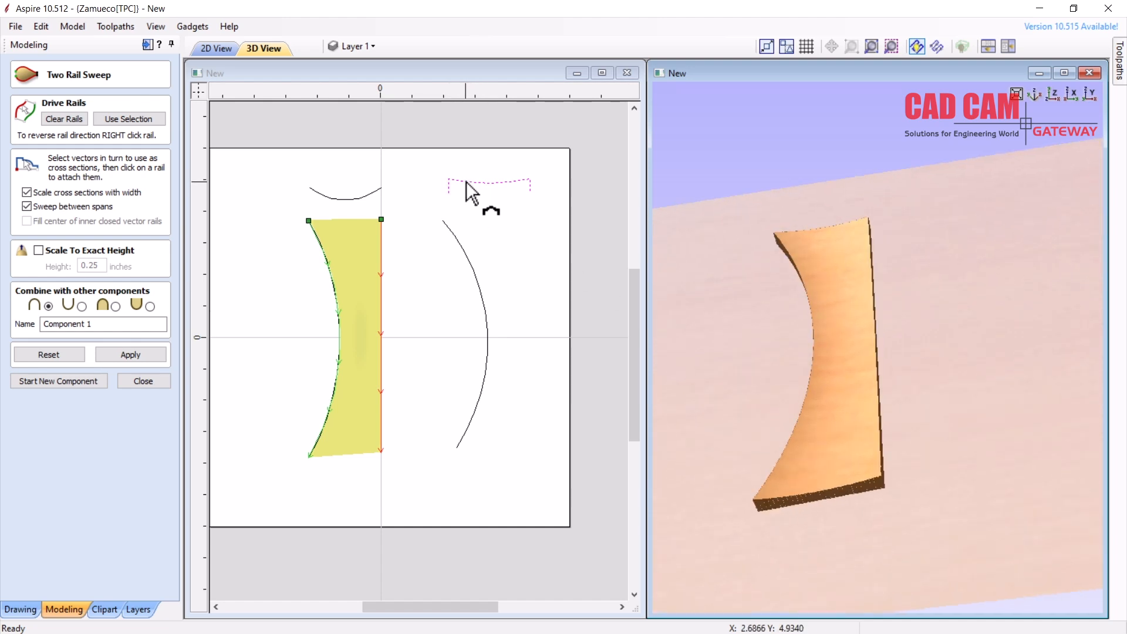
pyautogui.click(130, 354)
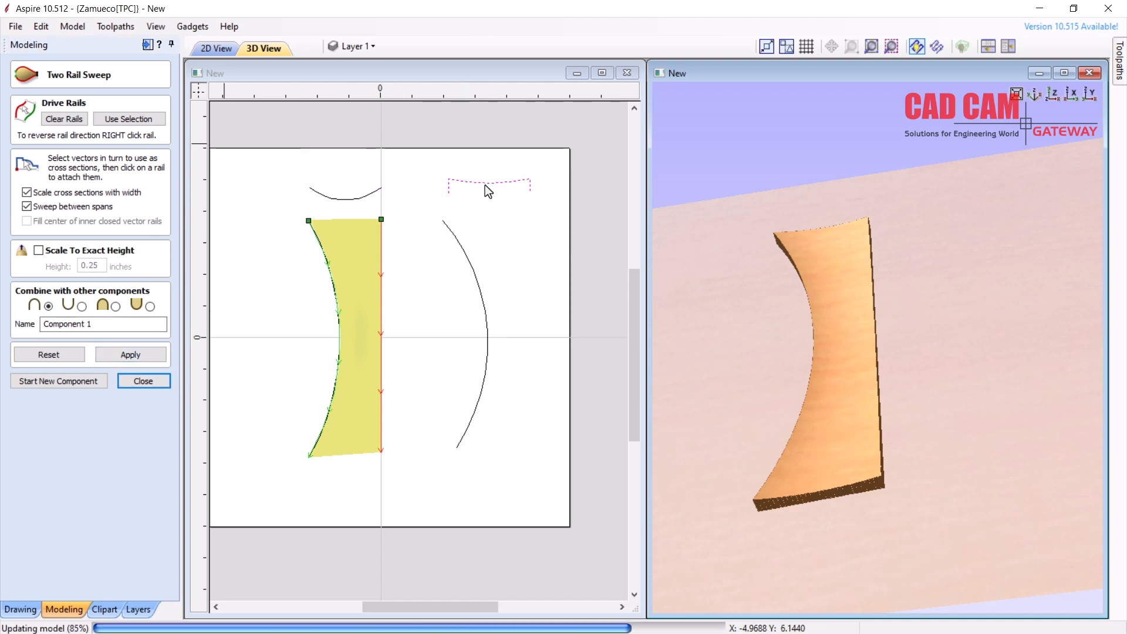
# Copy the cross-section below the first one and node-edit its middle to arch upward
pyautogui.moveTo(490, 186); pyautogui.dragTo(511, 208)
pyautogui.scroll(3, 514, 202)
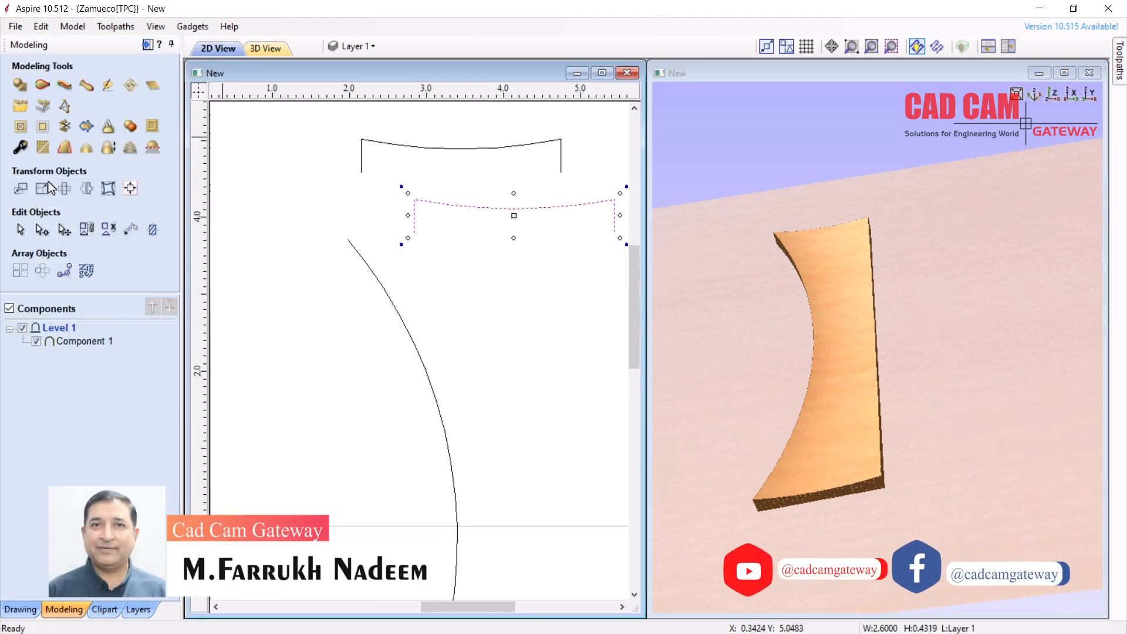
pyautogui.click(22, 608)
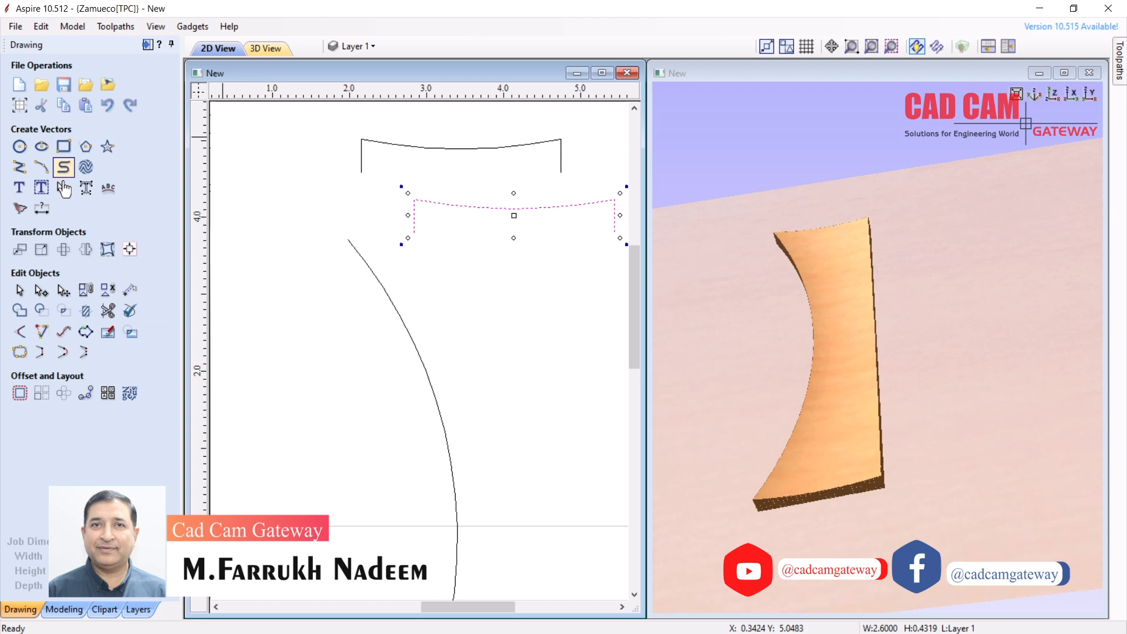
pyautogui.click(49, 296)
pyautogui.moveTo(514, 211); pyautogui.dragTo(518, 187)
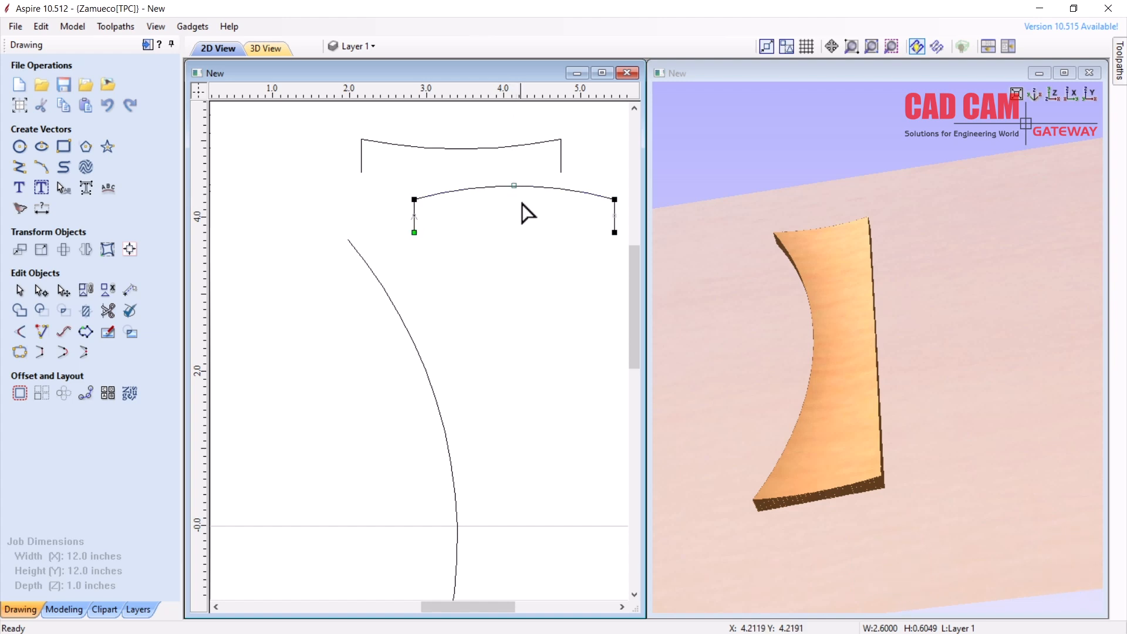
pyautogui.scroll(-3, 496, 189)
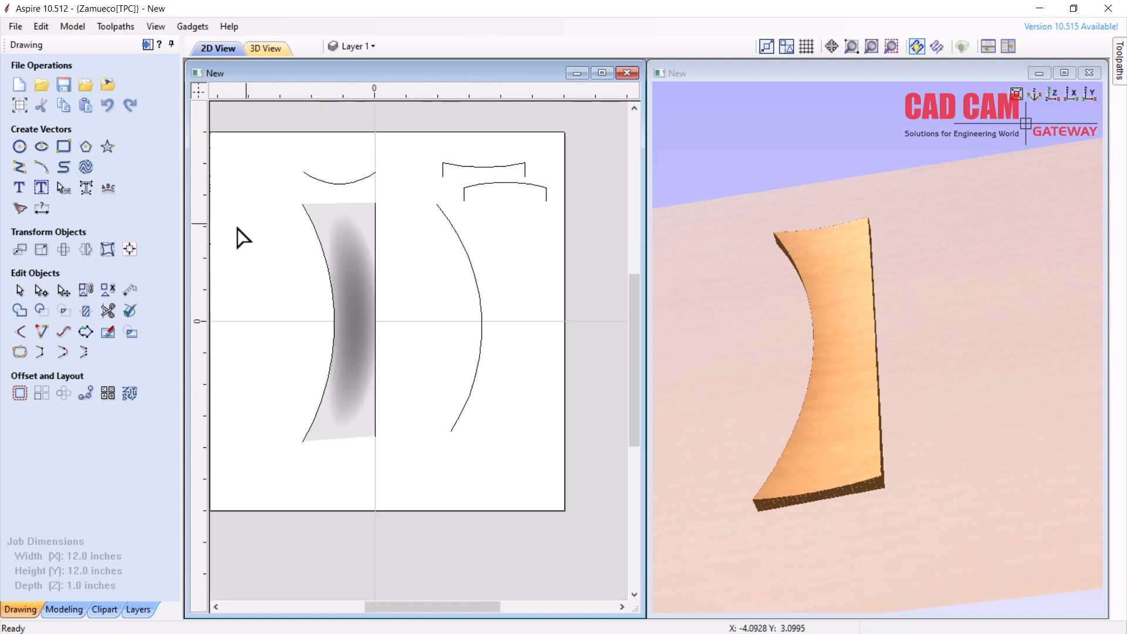
pyautogui.click(64, 609)
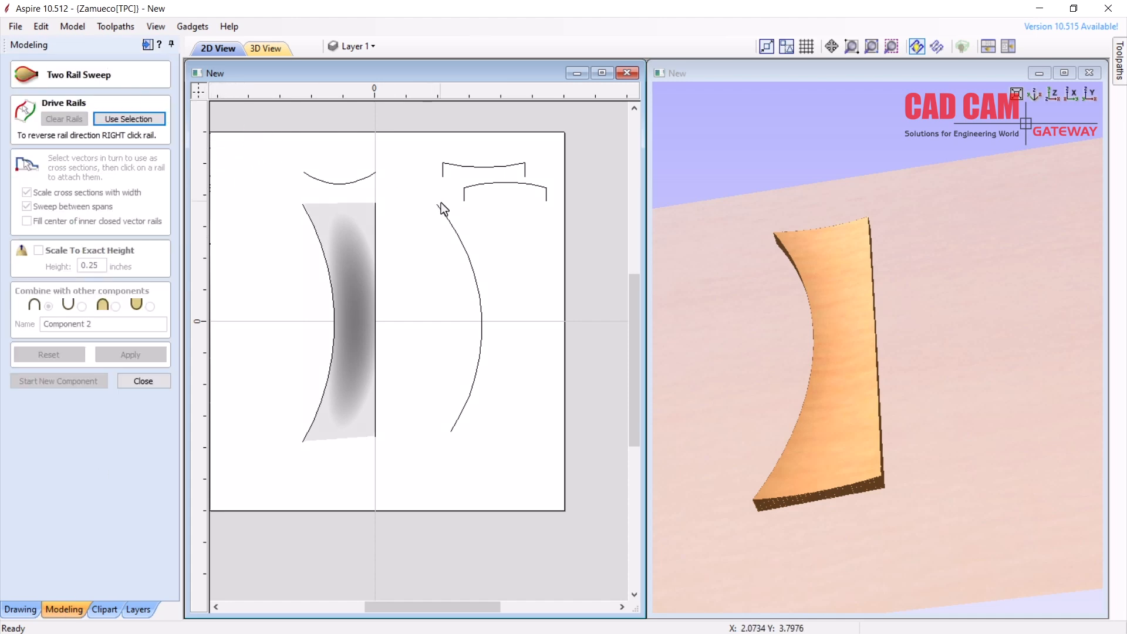
# Sweep Component 2 between the centre line and right curve along the lower, upward-arched cross-section
pyautogui.click(376, 220)
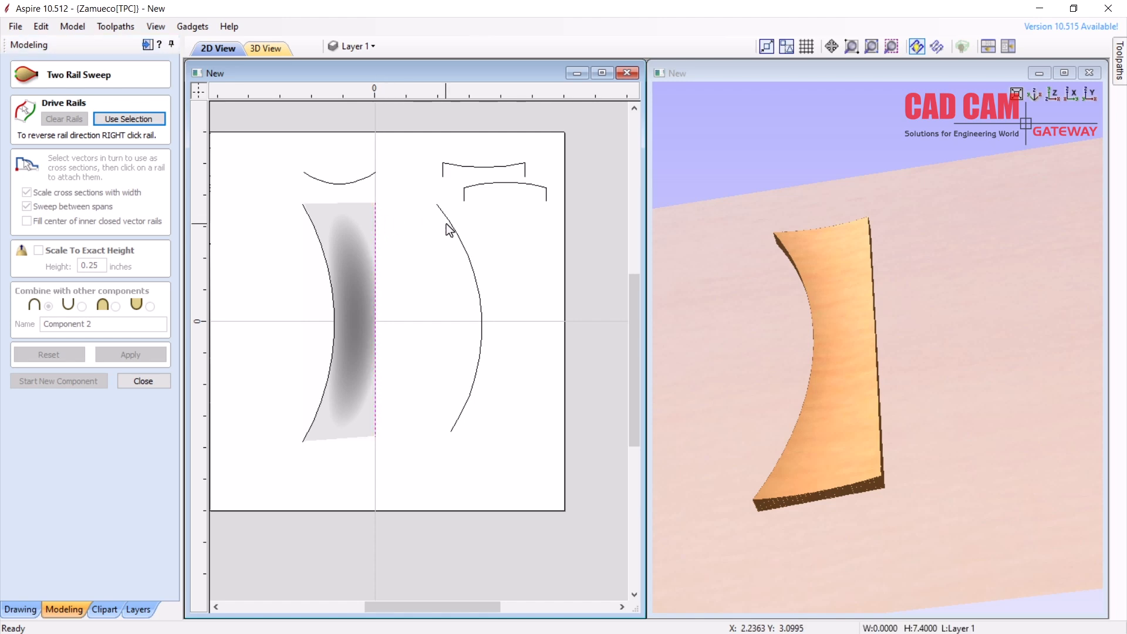
pyautogui.keyDown('shift'); pyautogui.click(450, 226); pyautogui.keyUp('shift')
pyautogui.click(120, 119)
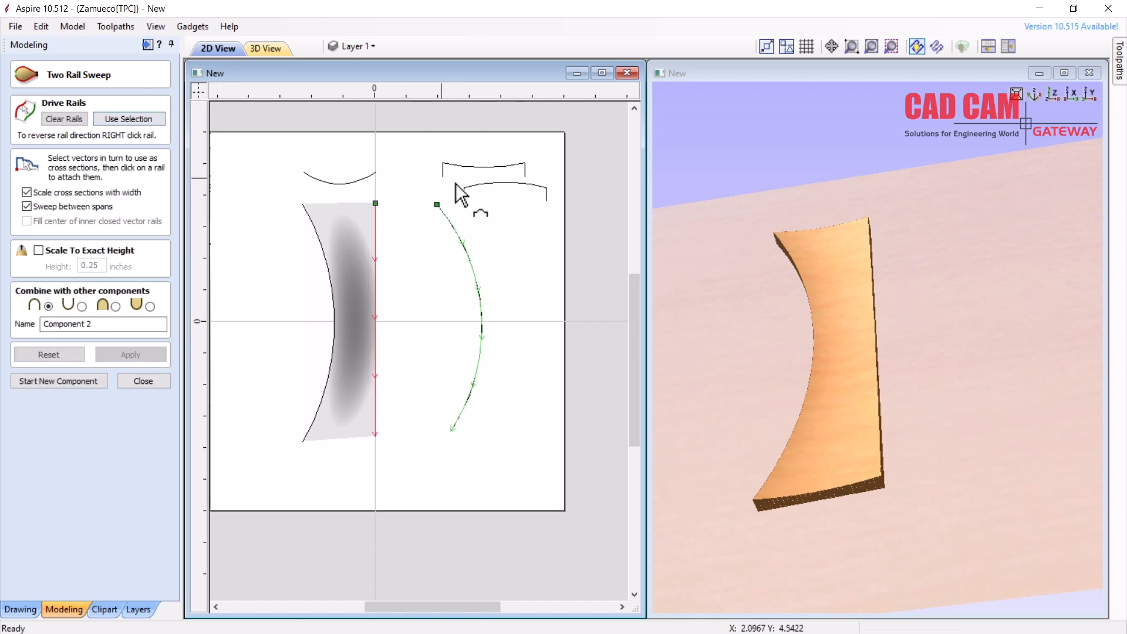
pyautogui.click(482, 185)
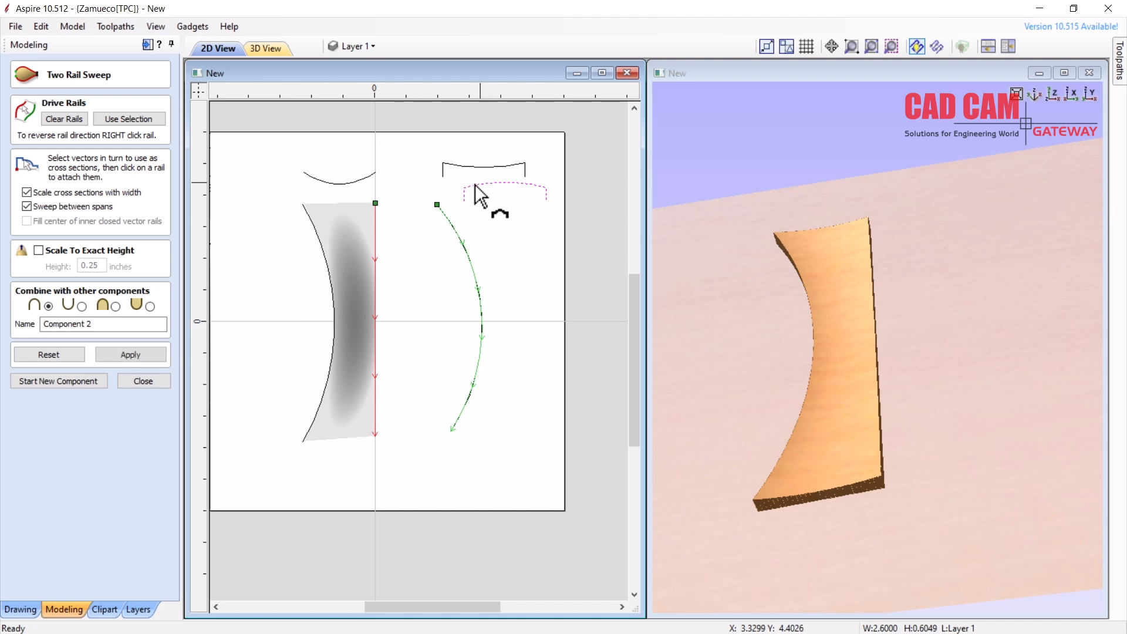
pyautogui.click(147, 356)
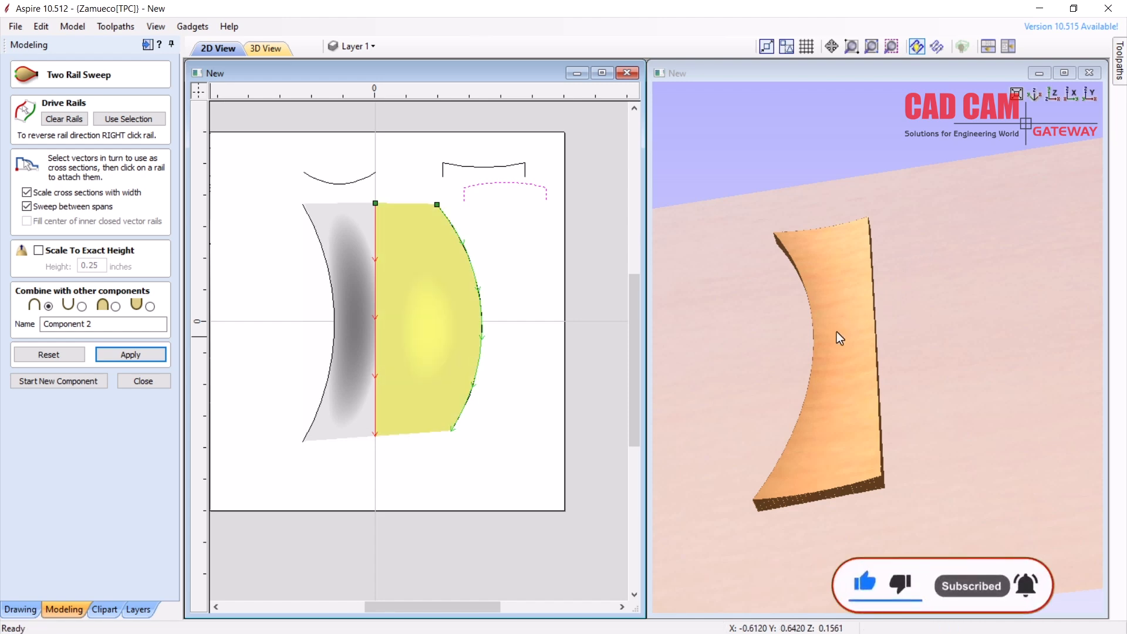
pyautogui.moveTo(824, 351); pyautogui.dragTo(984, 326)
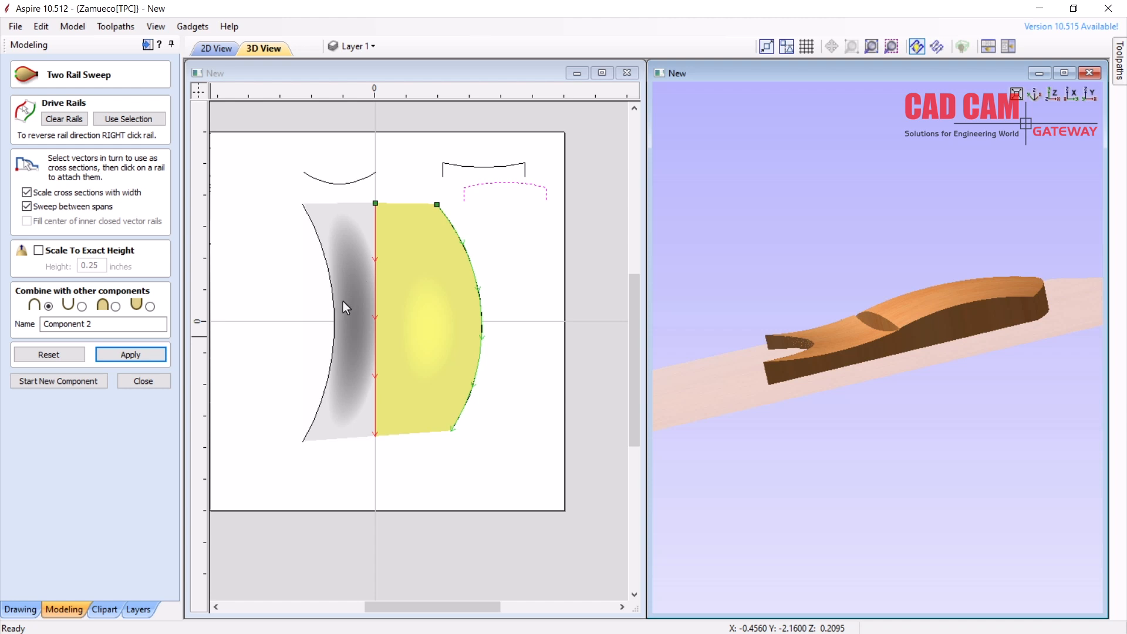
pyautogui.moveTo(343, 302); pyautogui.dragTo(332, 306)
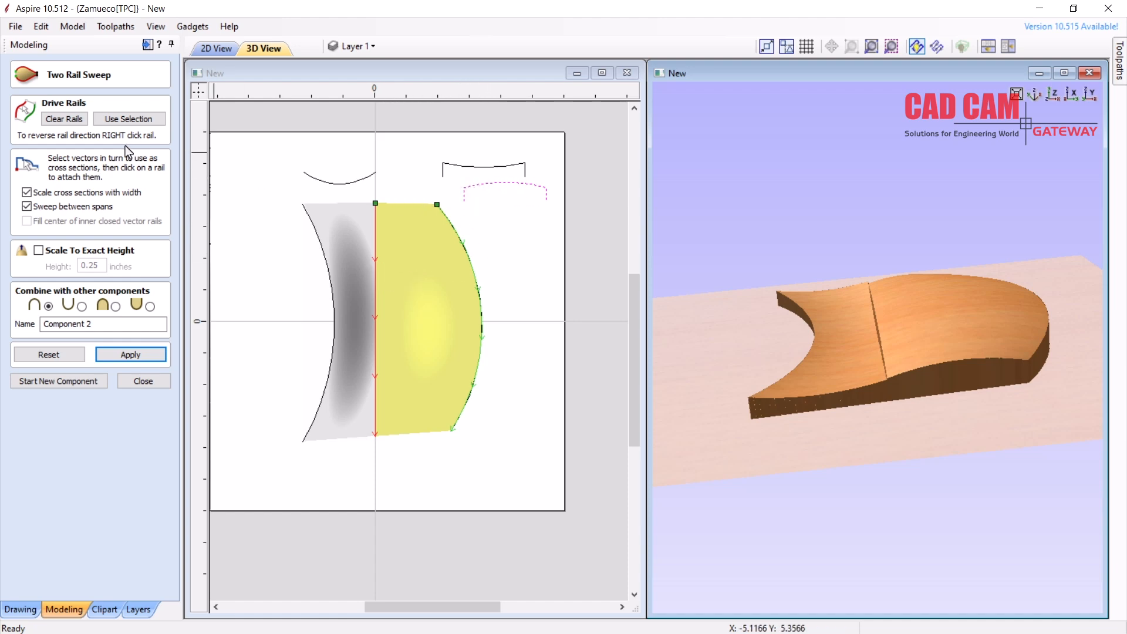
pyautogui.click(139, 385)
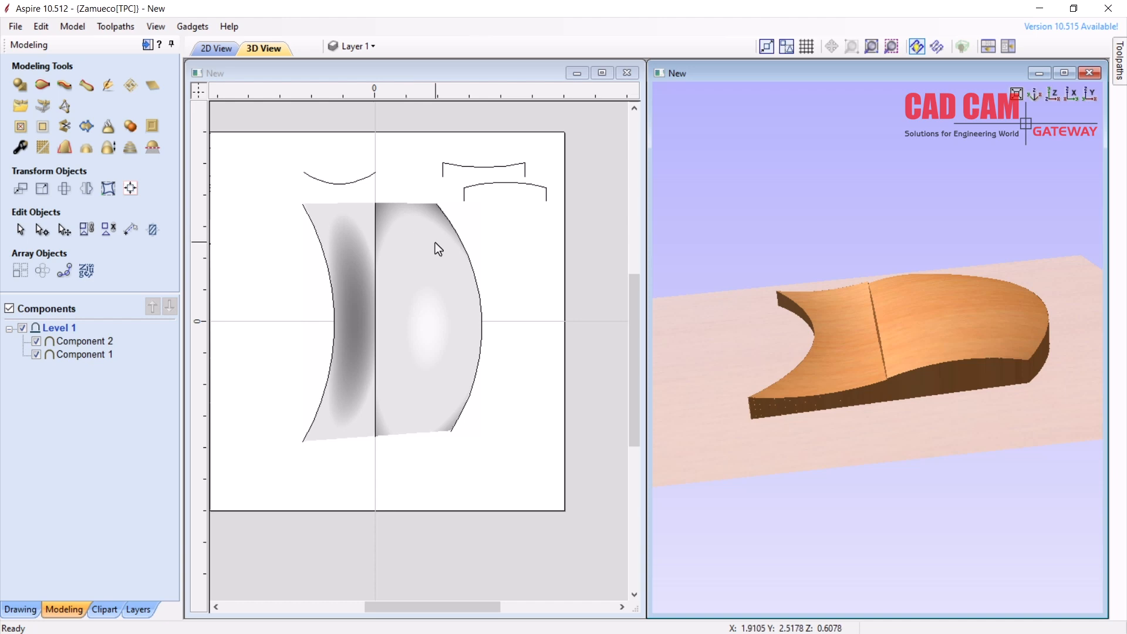
# Delete the swept component, the left curves, top arc, centre line and right rail curve
pyautogui.click(397, 235)
pyautogui.press('Delete')
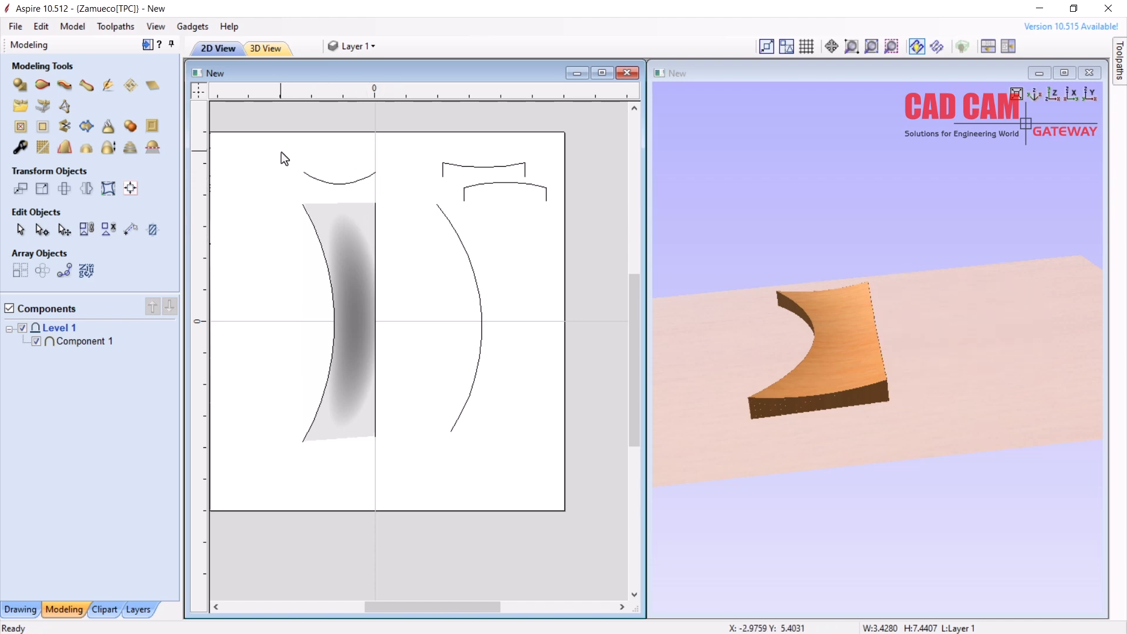
pyautogui.moveTo(268, 148); pyautogui.dragTo(446, 445)
pyautogui.moveTo(395, 471); pyautogui.dragTo(397, 473)
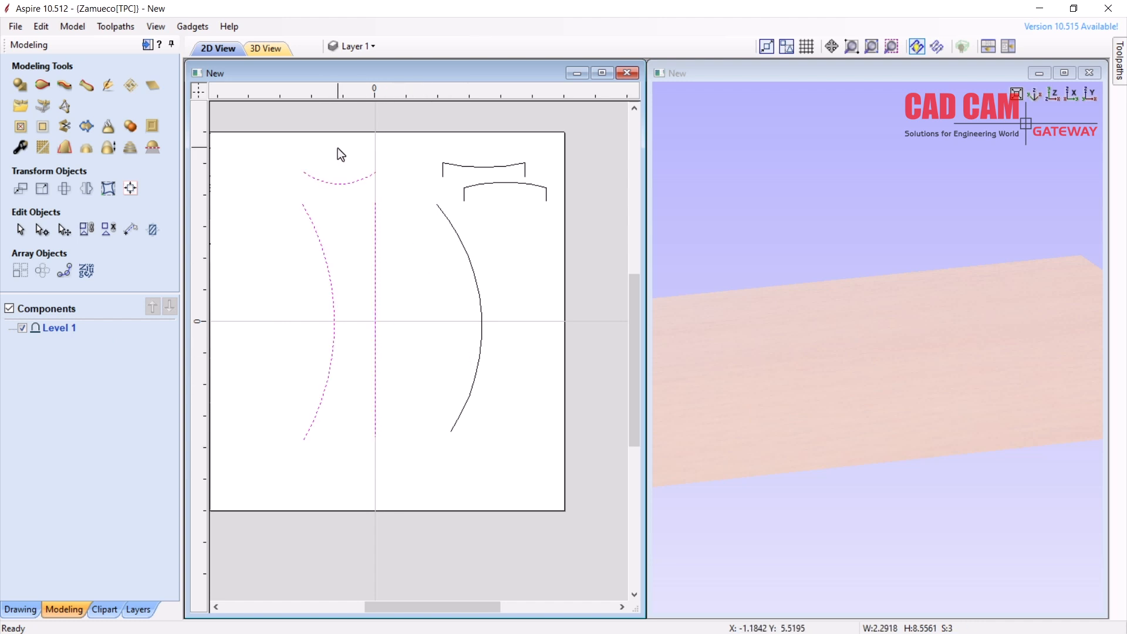
pyautogui.press('Delete')
pyautogui.click(456, 236)
pyautogui.press('Delete')
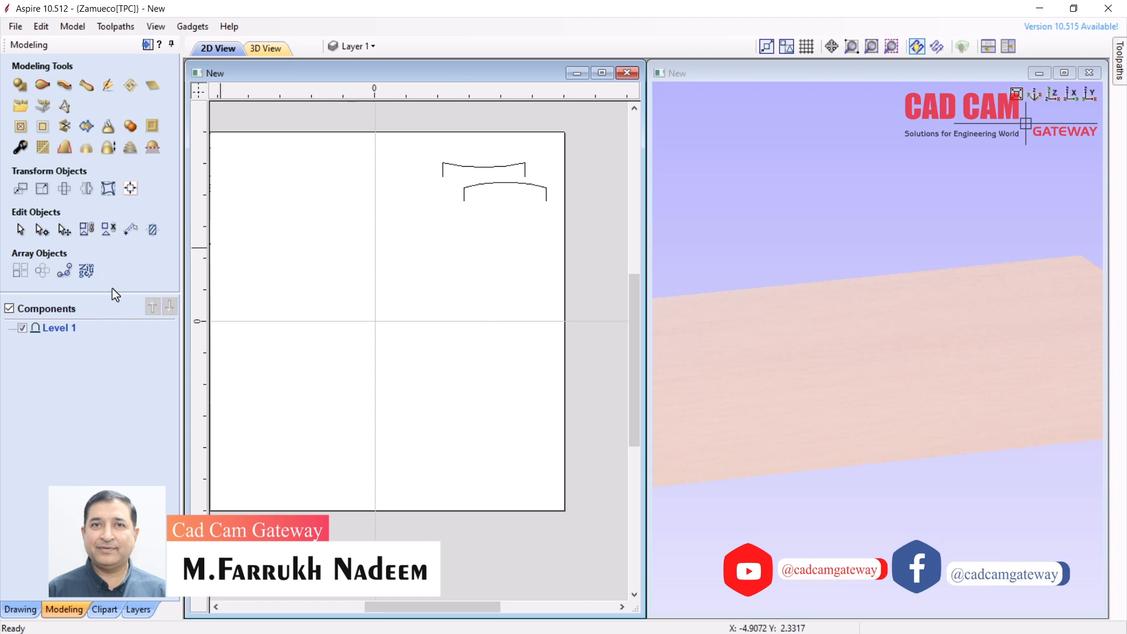
# Draw an arc upward from the origin and mirror a copy to the right to form a lens
pyautogui.click(5, 608)
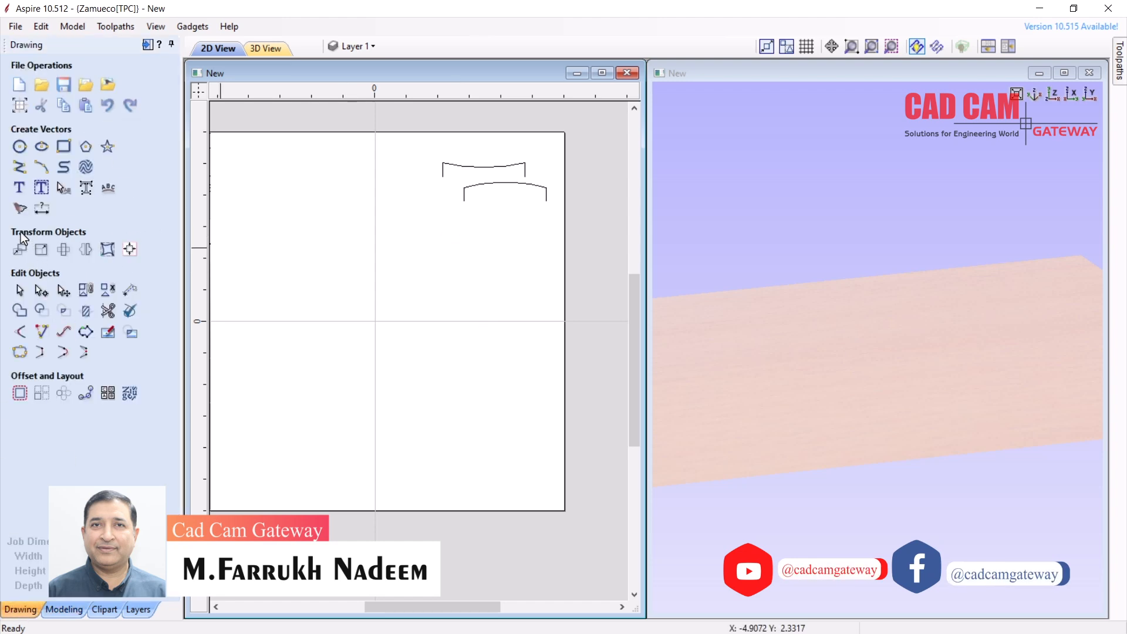
pyautogui.click(41, 167)
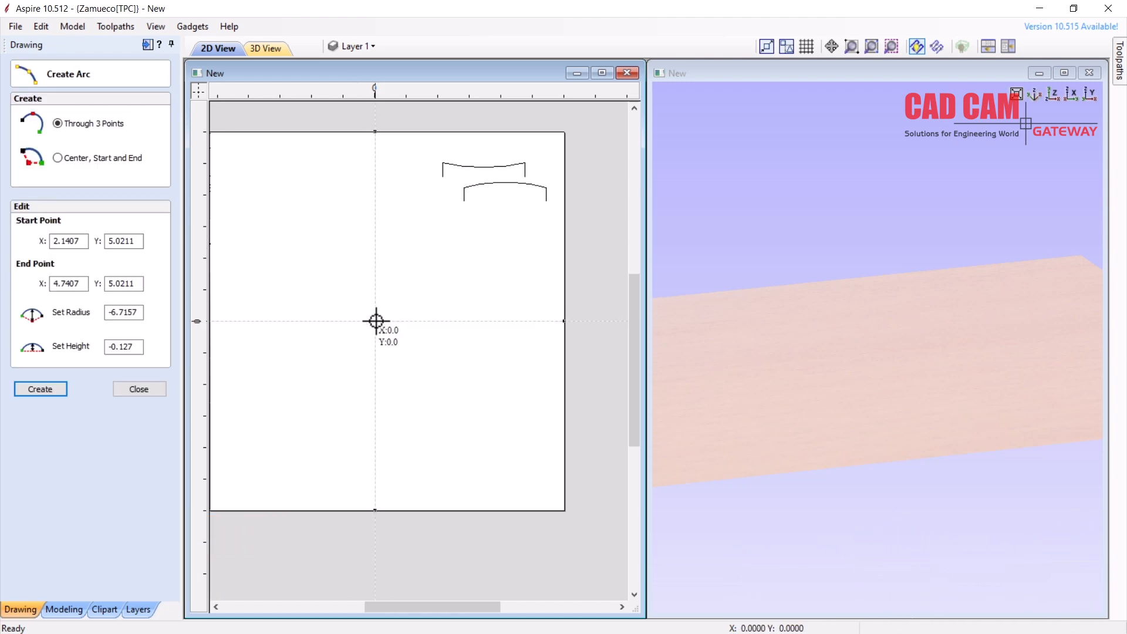
pyautogui.click(374, 171)
pyautogui.click(374, 157)
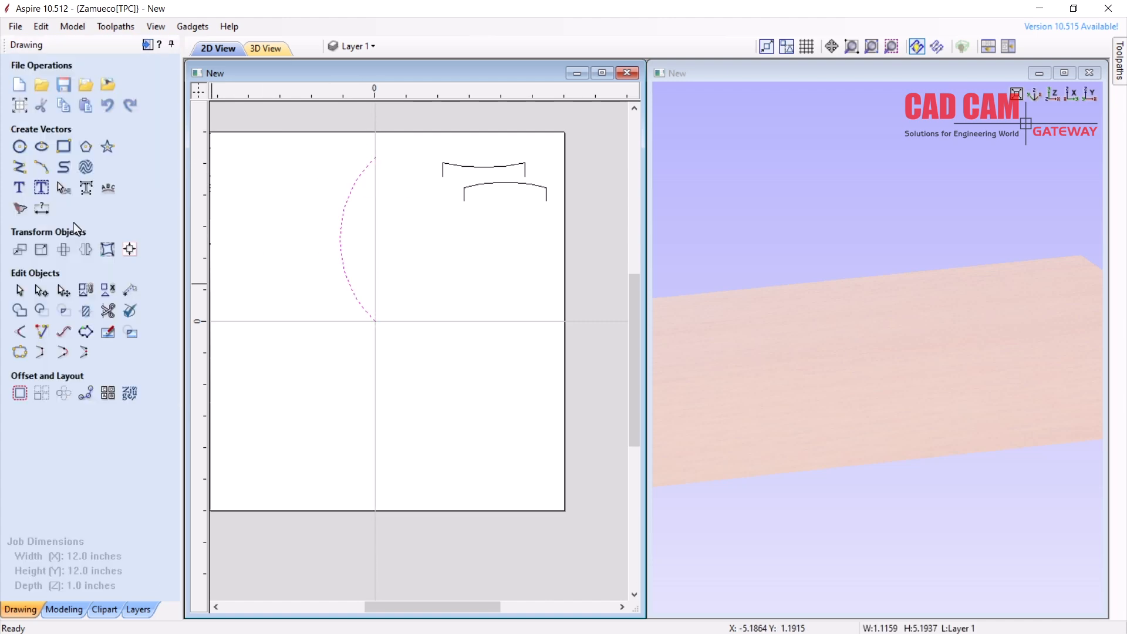
pyautogui.click(85, 249)
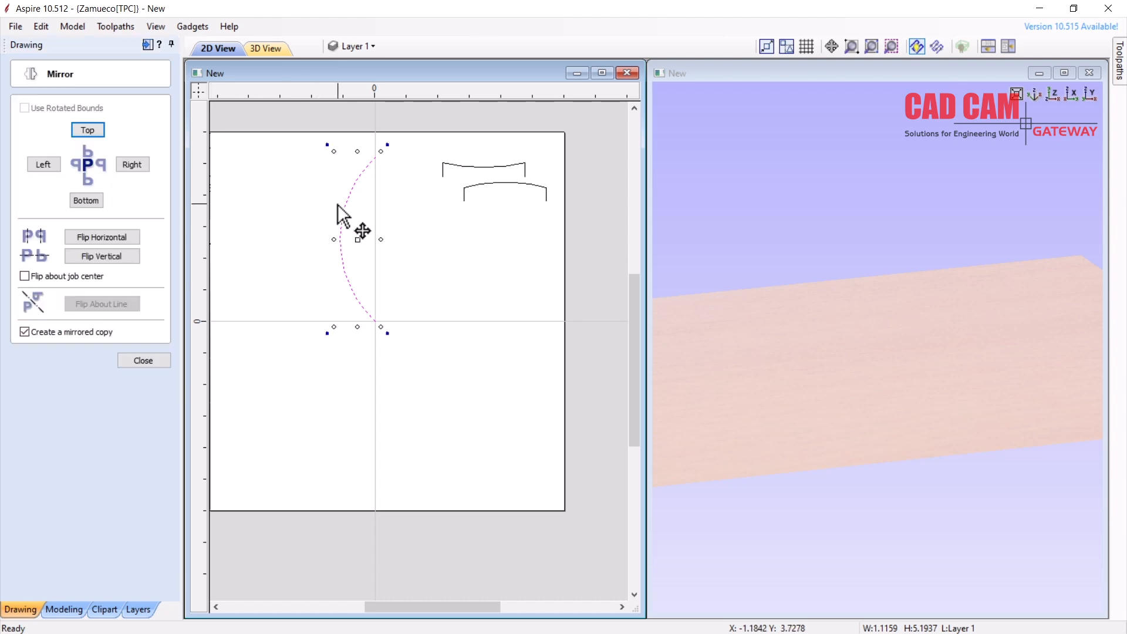
pyautogui.click(146, 166)
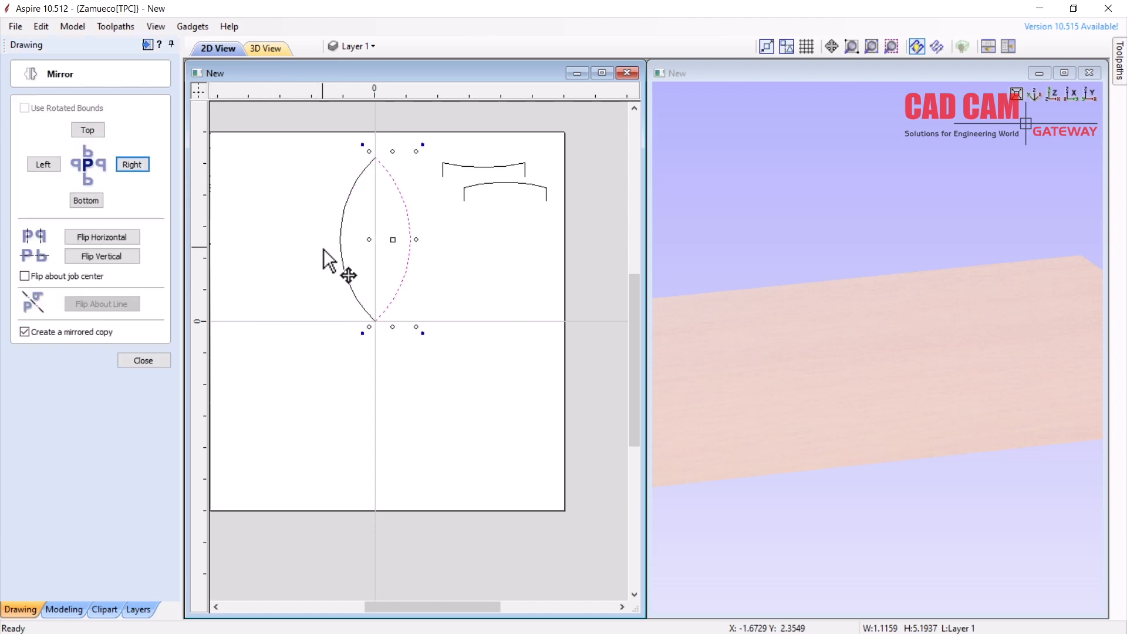
# Select both arcs of the lens outline
pyautogui.click(297, 209)
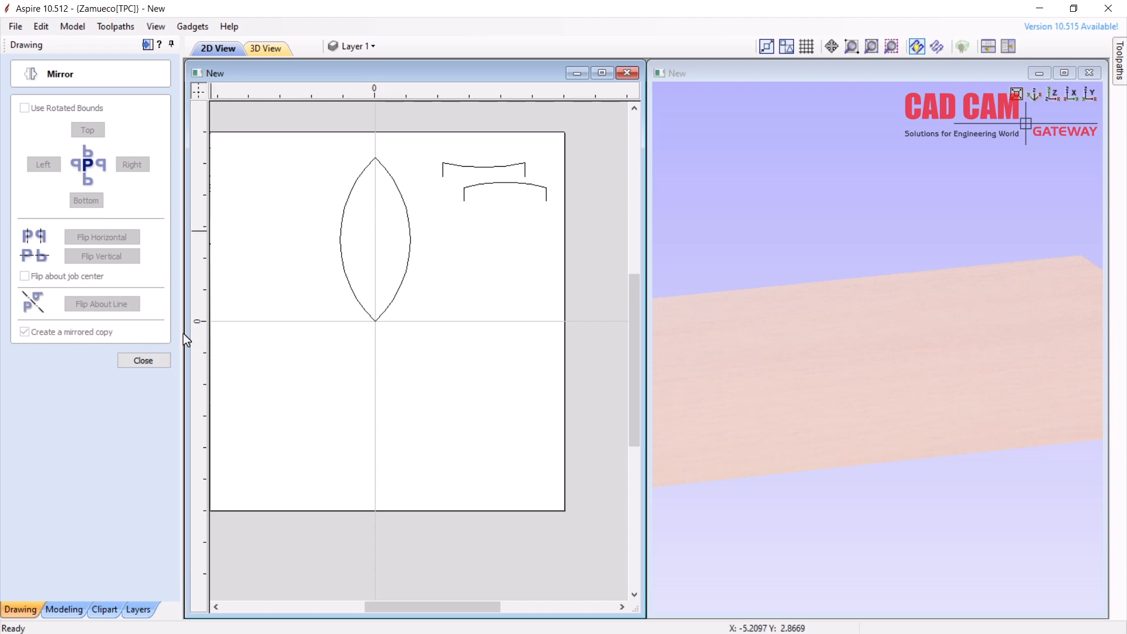
pyautogui.click(462, 167)
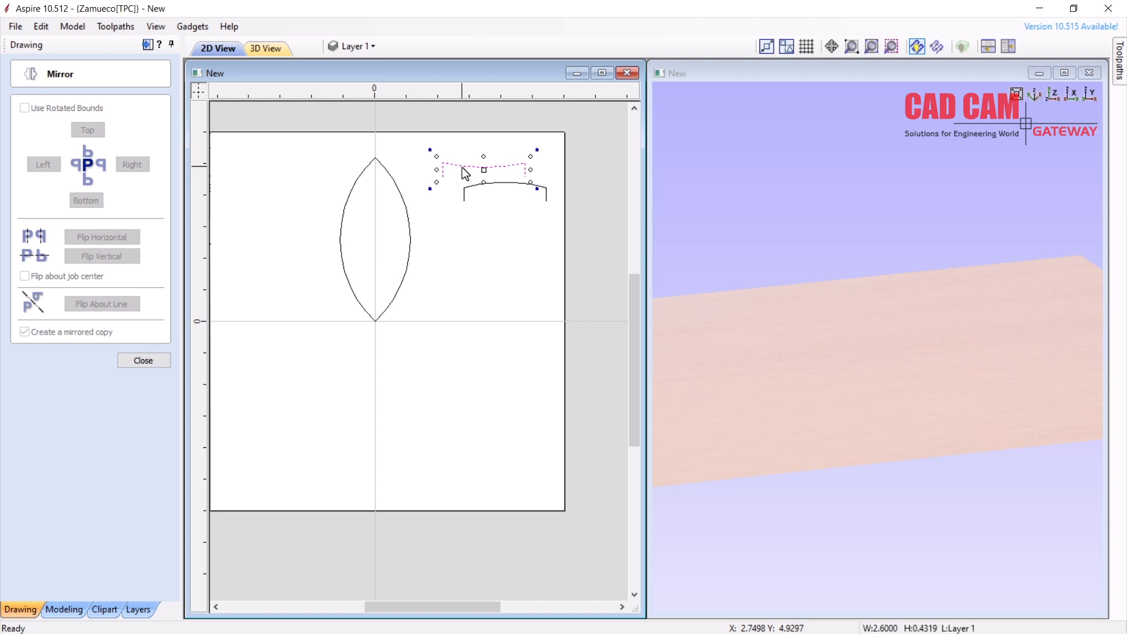
pyautogui.click(426, 240)
pyautogui.moveTo(305, 270); pyautogui.dragTo(304, 270)
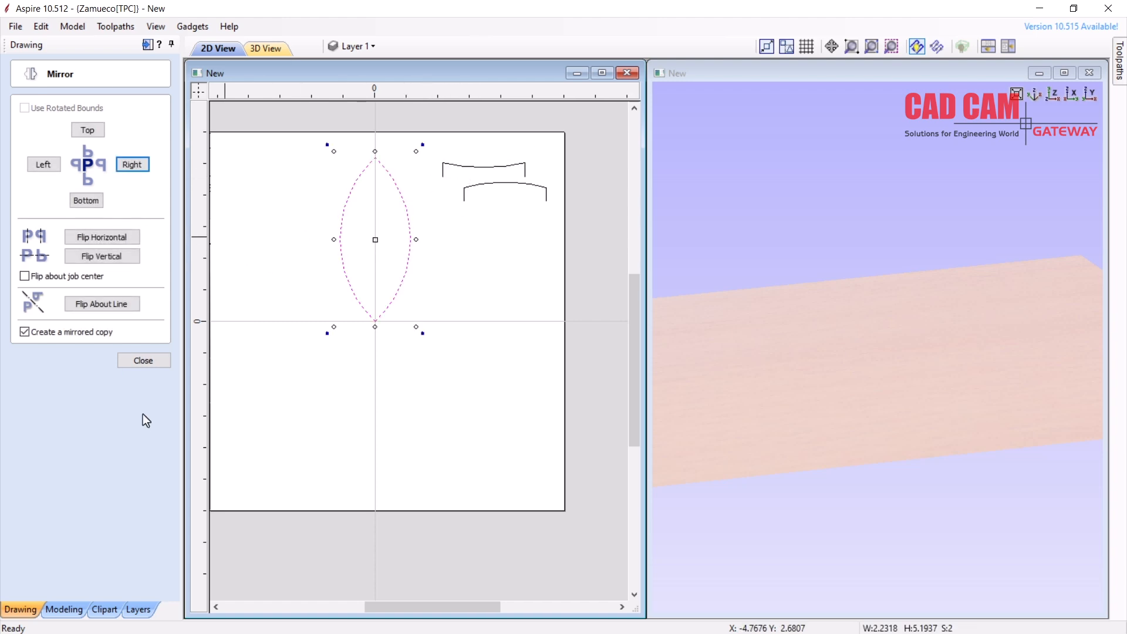
# Two-rail sweep the lens arcs with the upper curve as cross-section to raise a leaf component
pyautogui.click(144, 361)
pyautogui.click(64, 609)
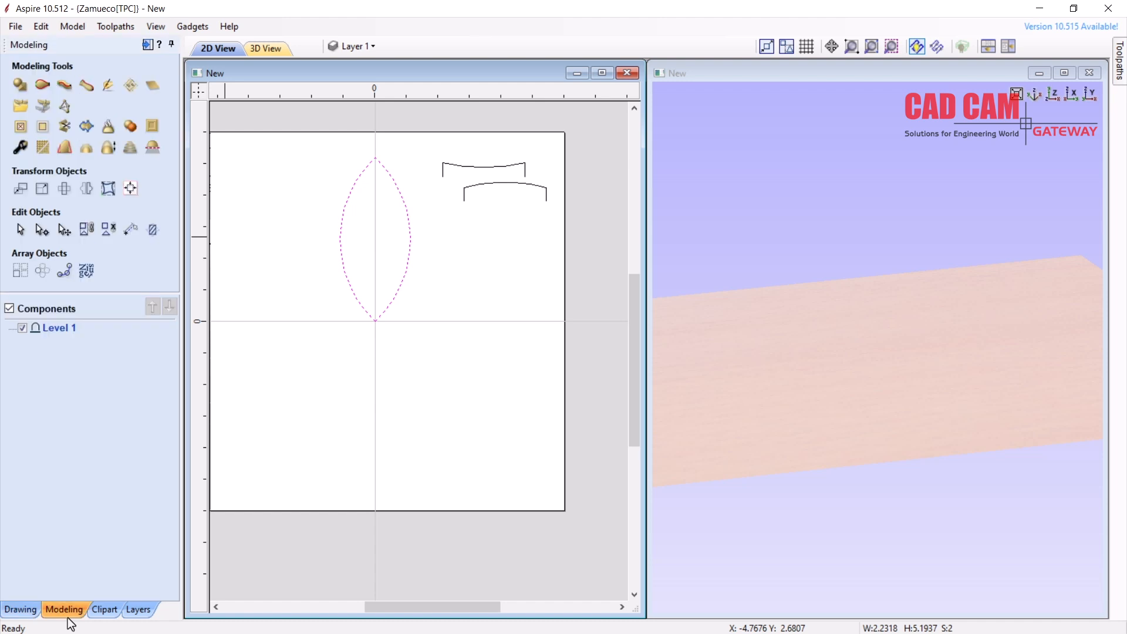
pyautogui.click(41, 85)
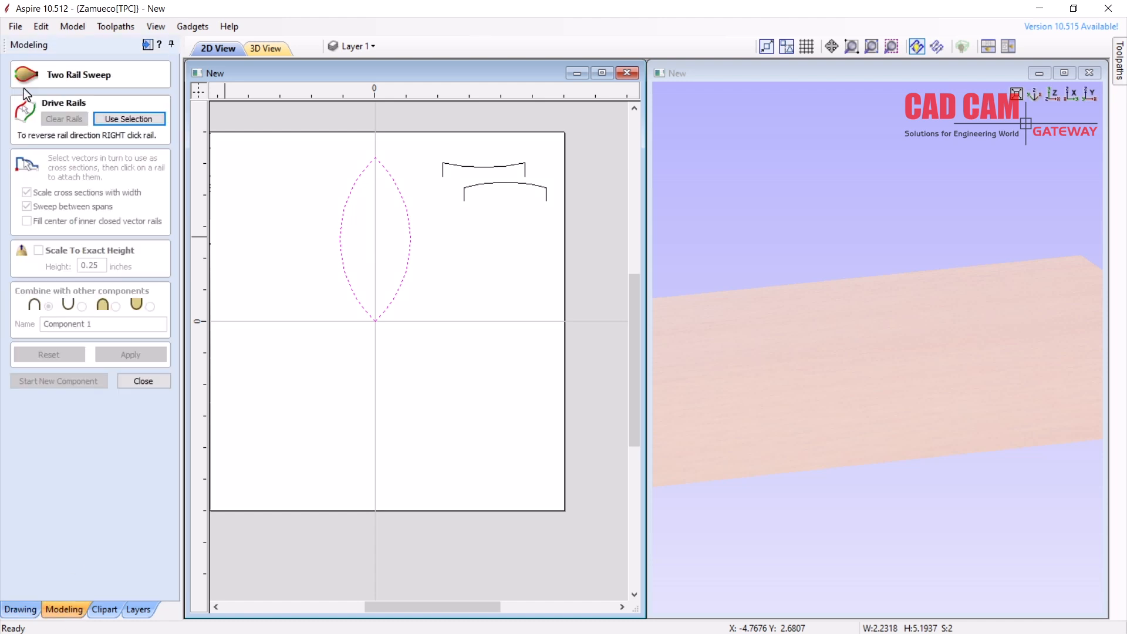
pyautogui.click(132, 120)
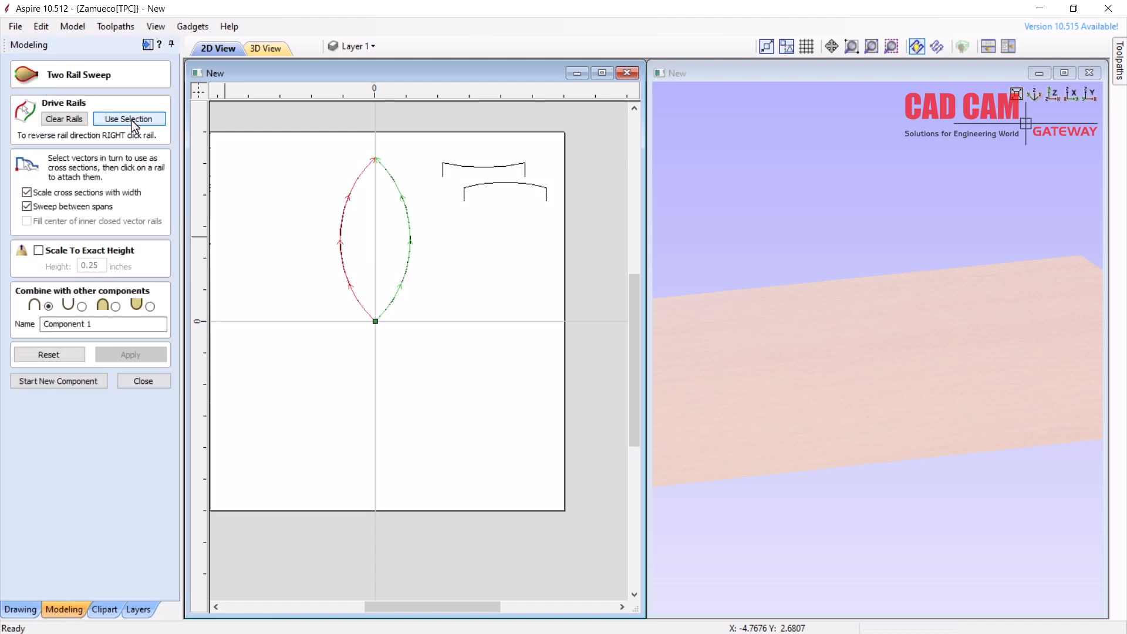
pyautogui.click(456, 165)
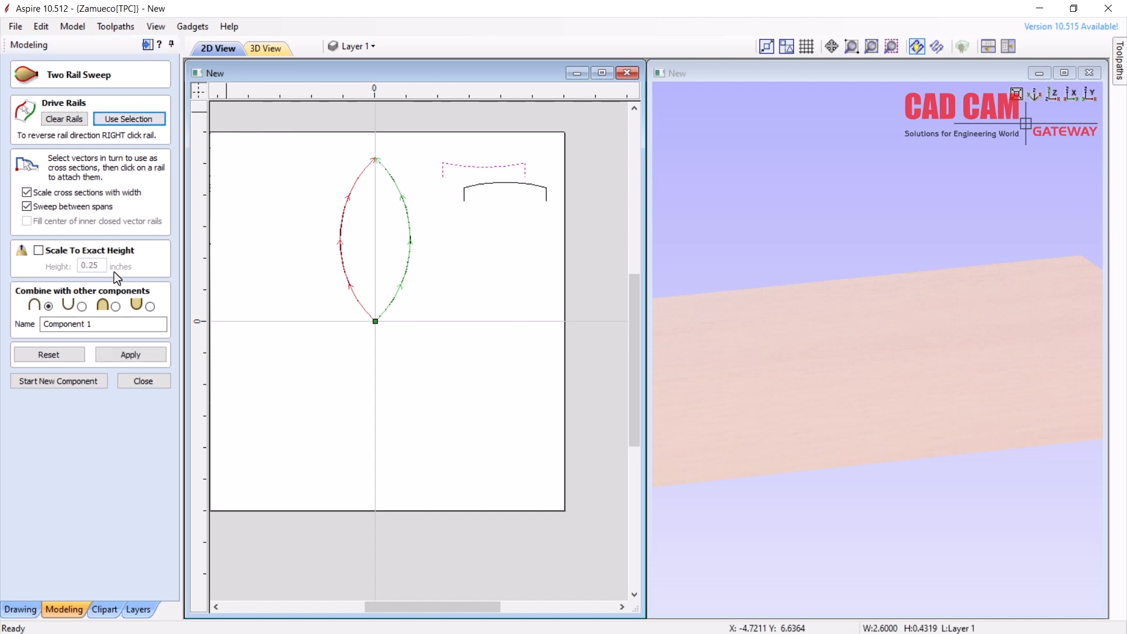
pyautogui.click(129, 353)
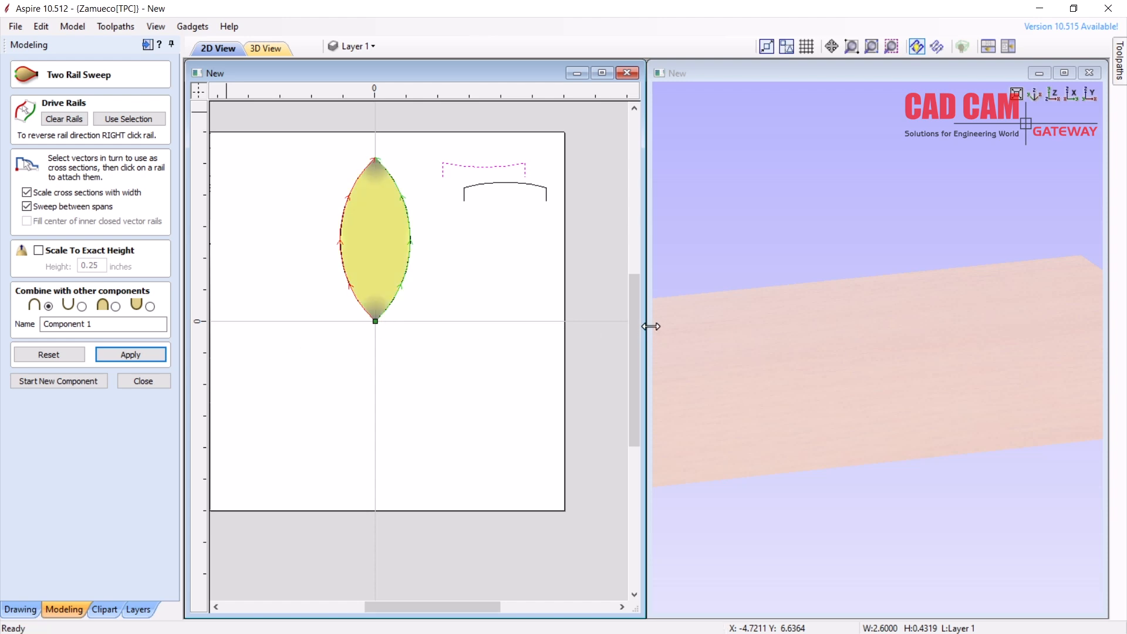
pyautogui.moveTo(830, 360); pyautogui.dragTo(876, 312)
pyautogui.scroll(2, 857, 281)
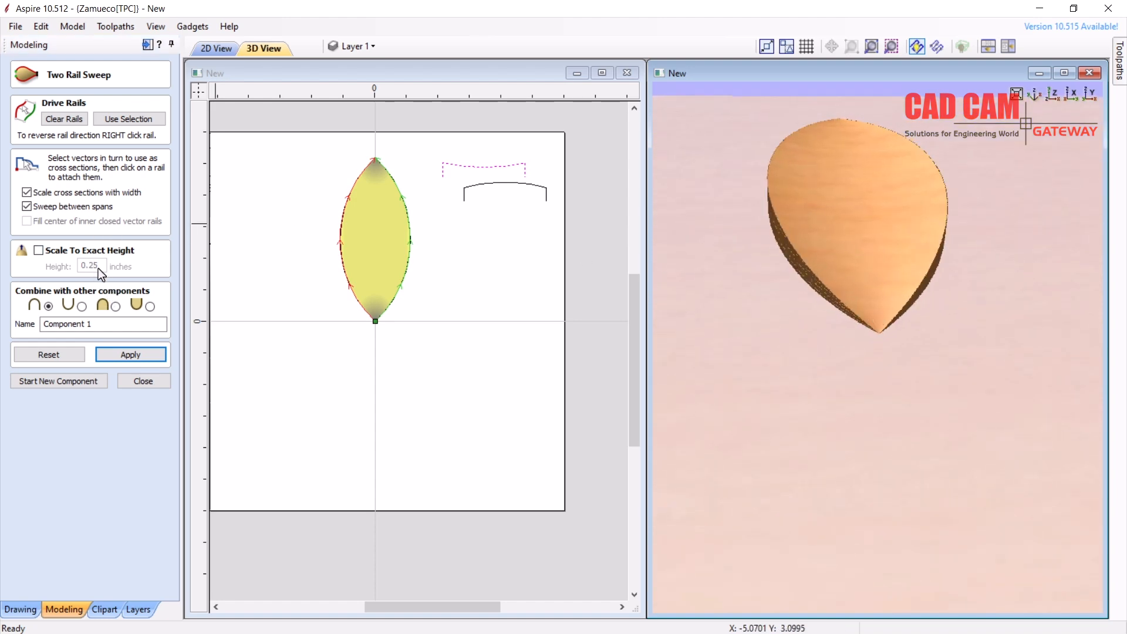
# Rebuild the leaf sweep at an exact height of 0.15 inches instead of 0.25
pyautogui.click(39, 251)
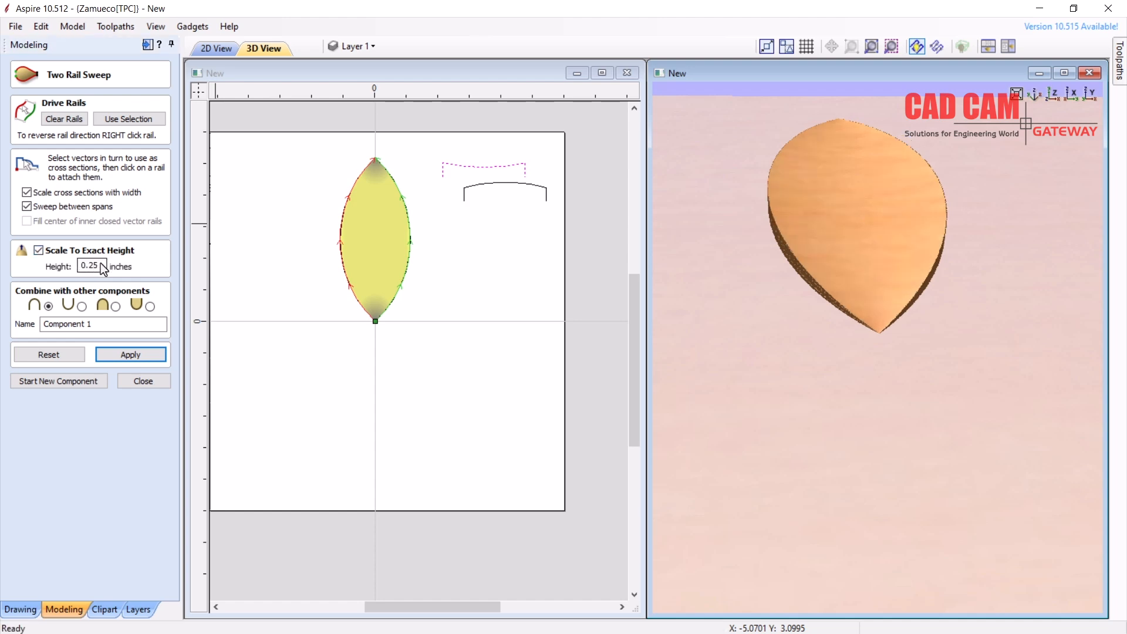
pyautogui.moveTo(655, 301); pyautogui.dragTo(731, 293)
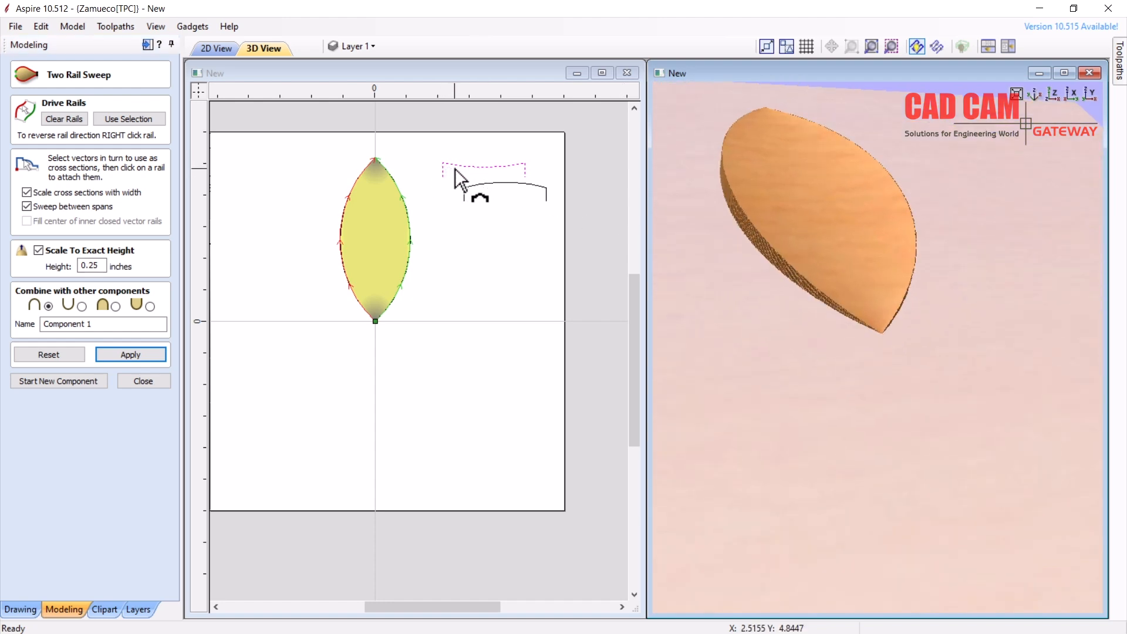
pyautogui.moveTo(864, 196); pyautogui.dragTo(828, 182)
pyautogui.click(91, 266)
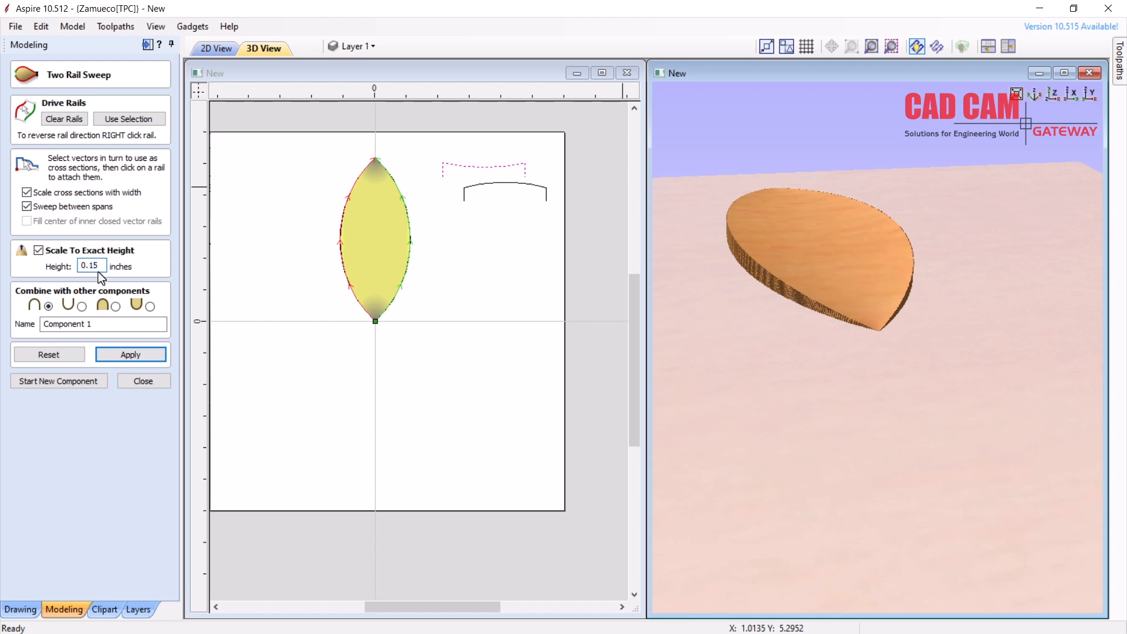
pyautogui.click(138, 354)
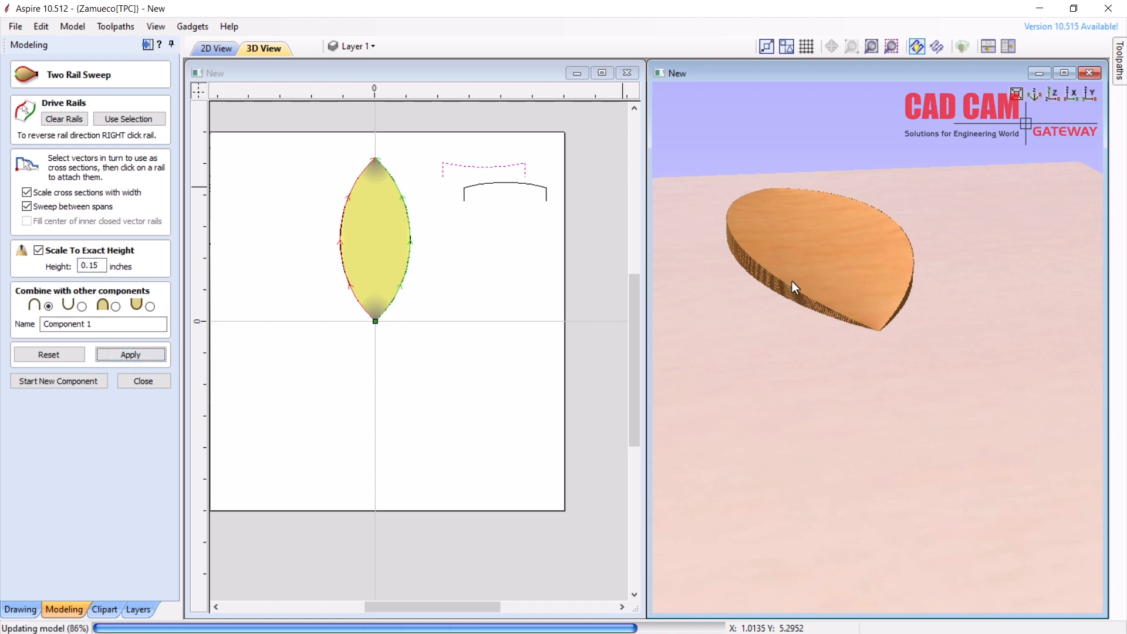
pyautogui.moveTo(819, 280); pyautogui.dragTo(734, 282)
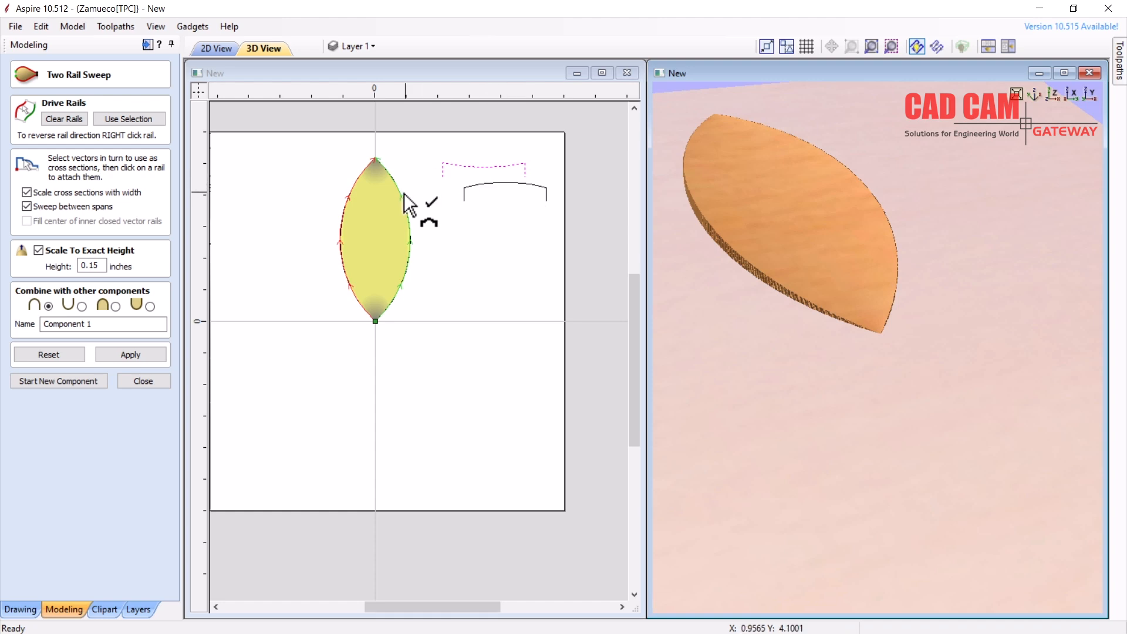
# Commit the 0.15-inch leaf as Component 1 and move it left of the lens outline
pyautogui.click(64, 380)
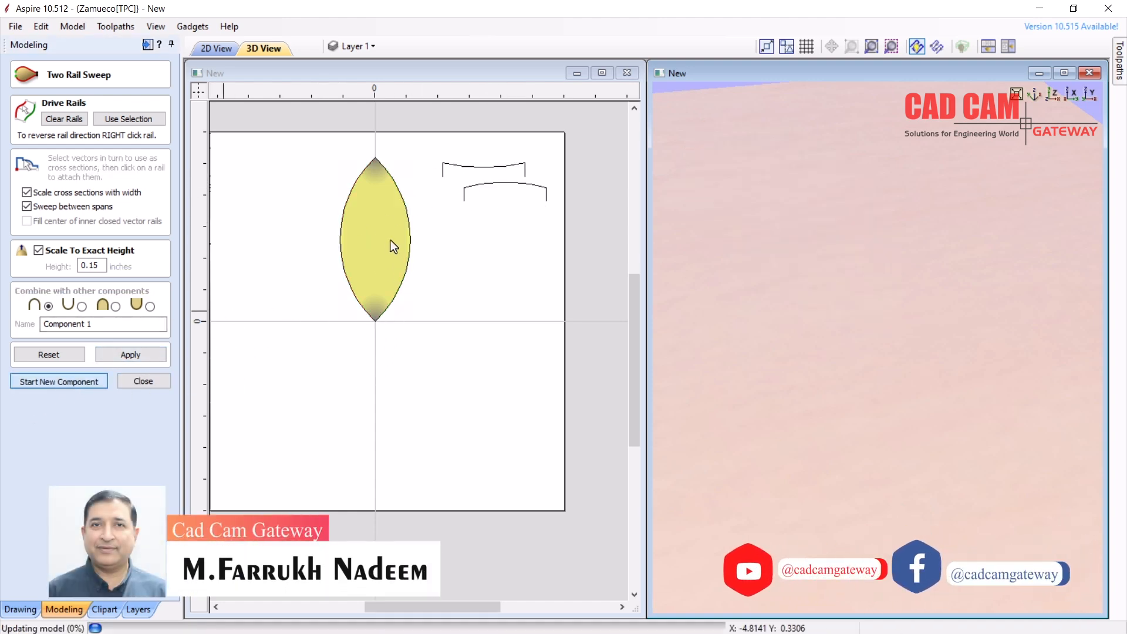
pyautogui.click(442, 234)
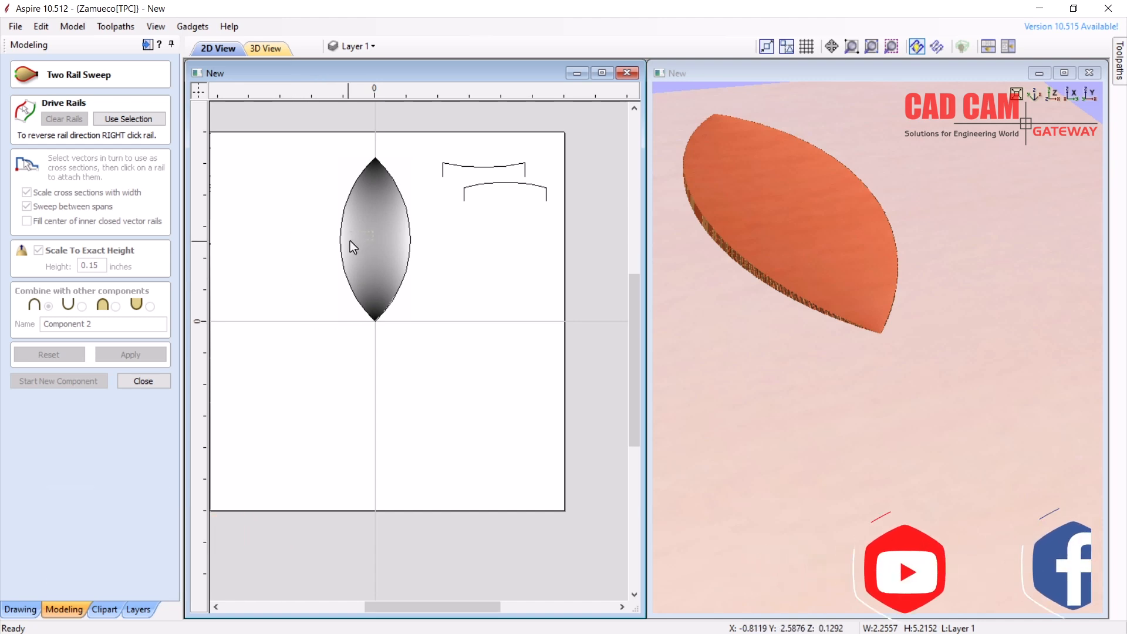
pyautogui.moveTo(364, 236)
pyautogui.mouseDown()
pyautogui.moveTo(286, 290)
pyautogui.moveTo(276, 269)
pyautogui.mouseUp()
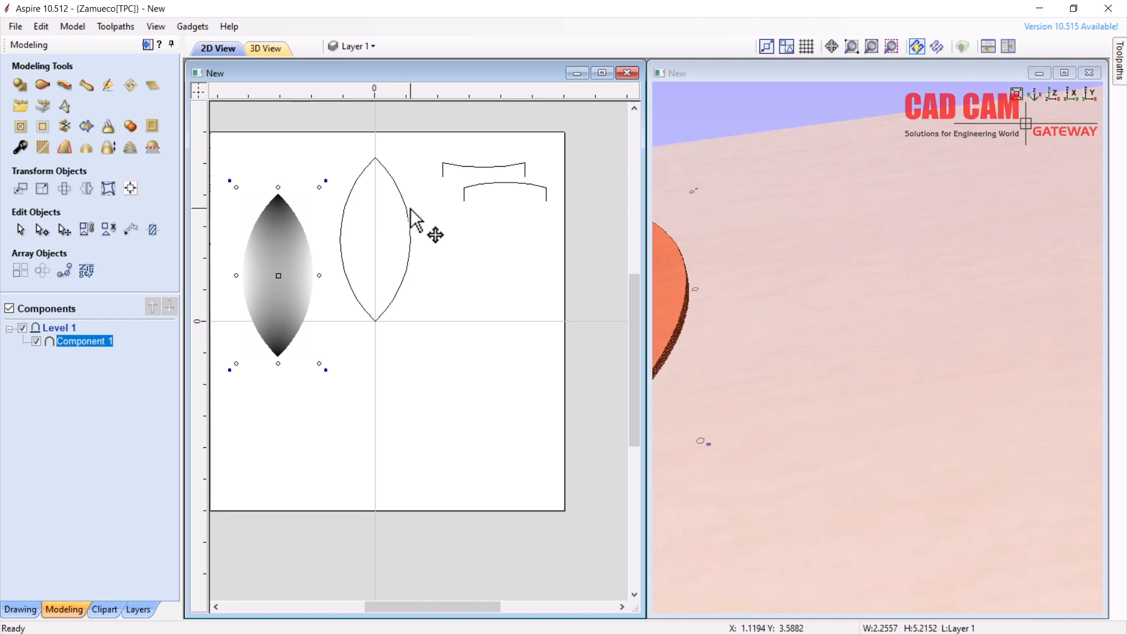
# Sweep a second 0.15-inch leaf, Component 2, through the lens outline using the lower curve as profile
pyautogui.click(427, 191)
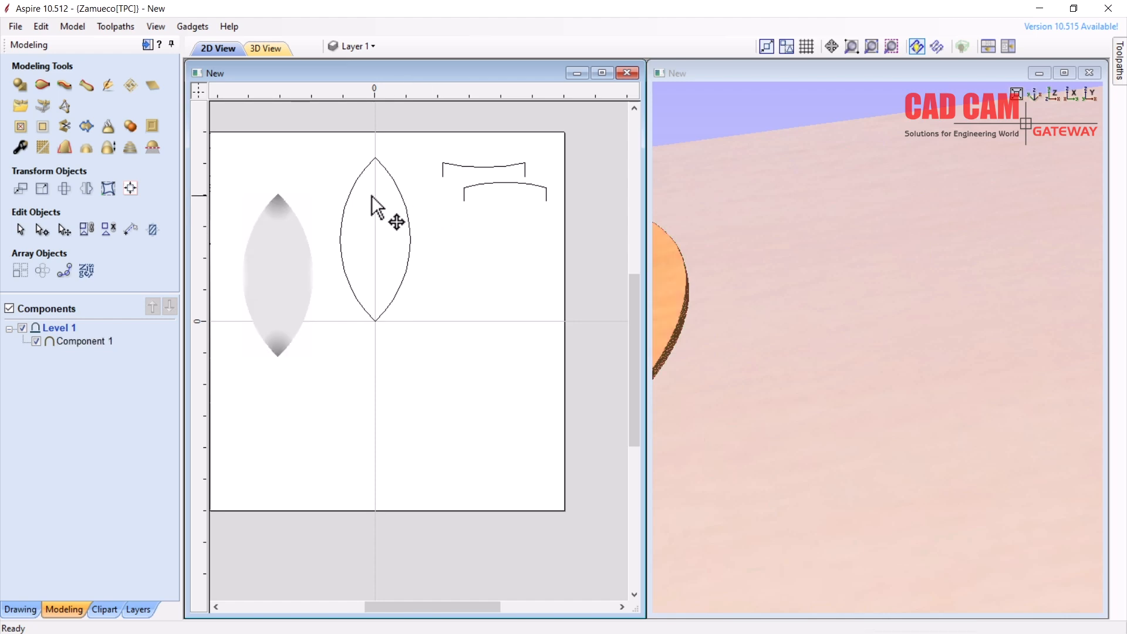
pyautogui.click(42, 85)
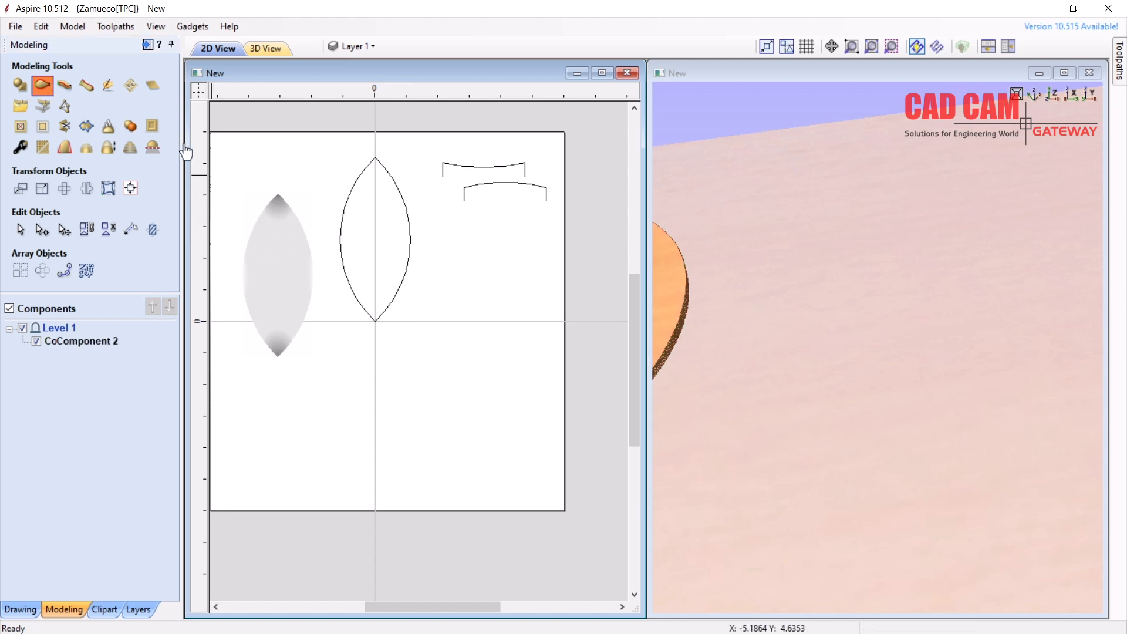
pyautogui.click(346, 207)
pyautogui.click(148, 119)
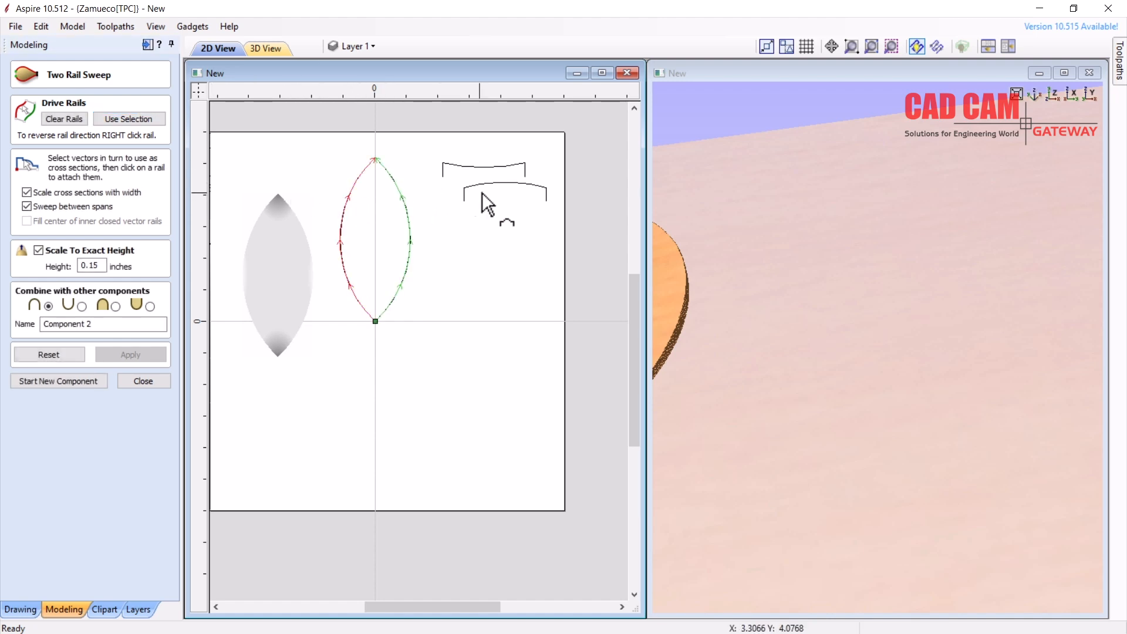
pyautogui.click(488, 194)
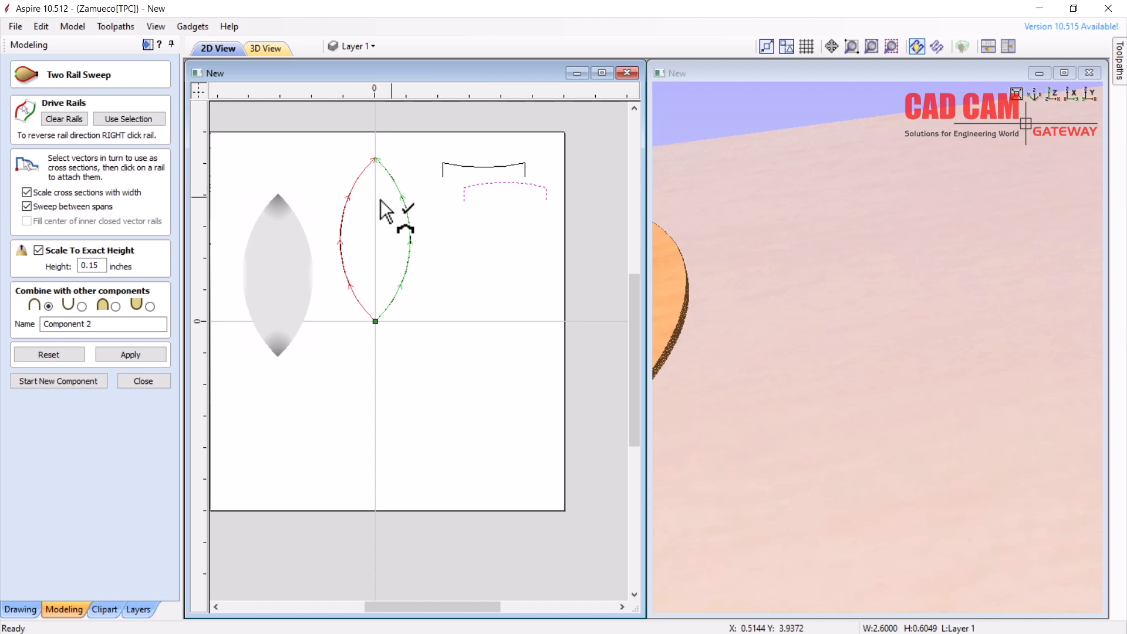
pyautogui.click(136, 355)
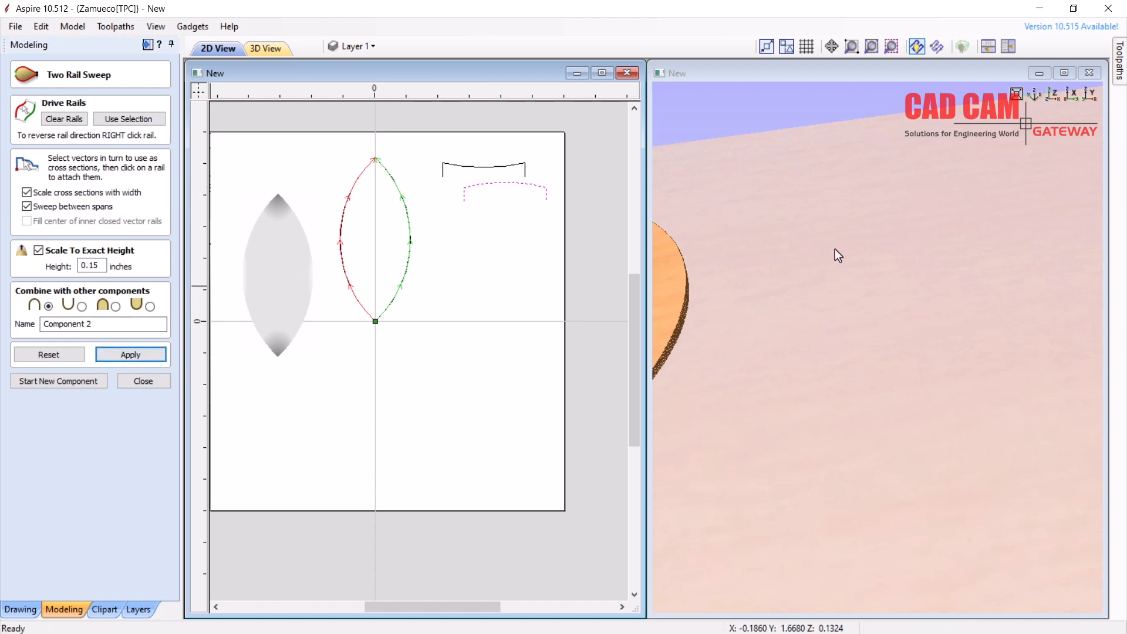
pyautogui.moveTo(882, 277); pyautogui.dragTo(952, 309)
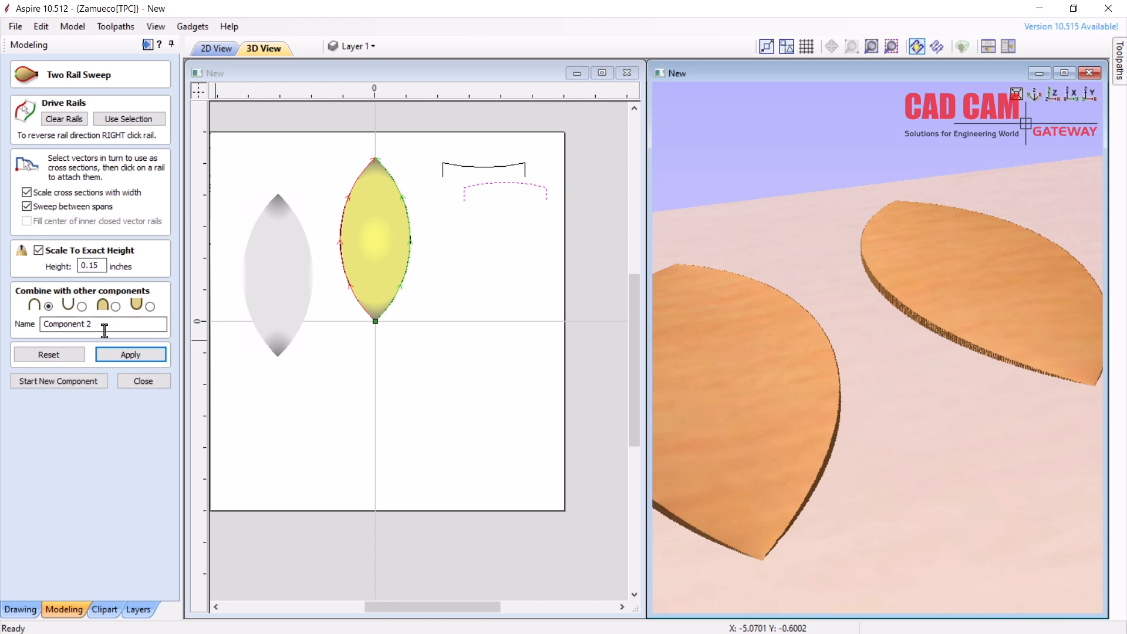
pyautogui.click(135, 356)
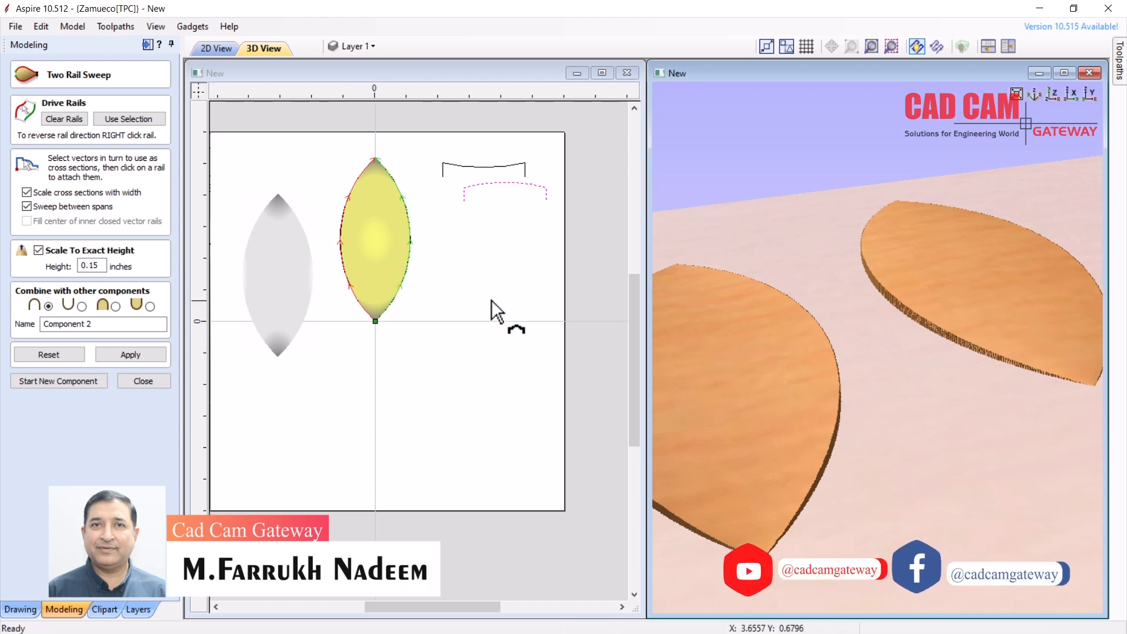
pyautogui.click(459, 251)
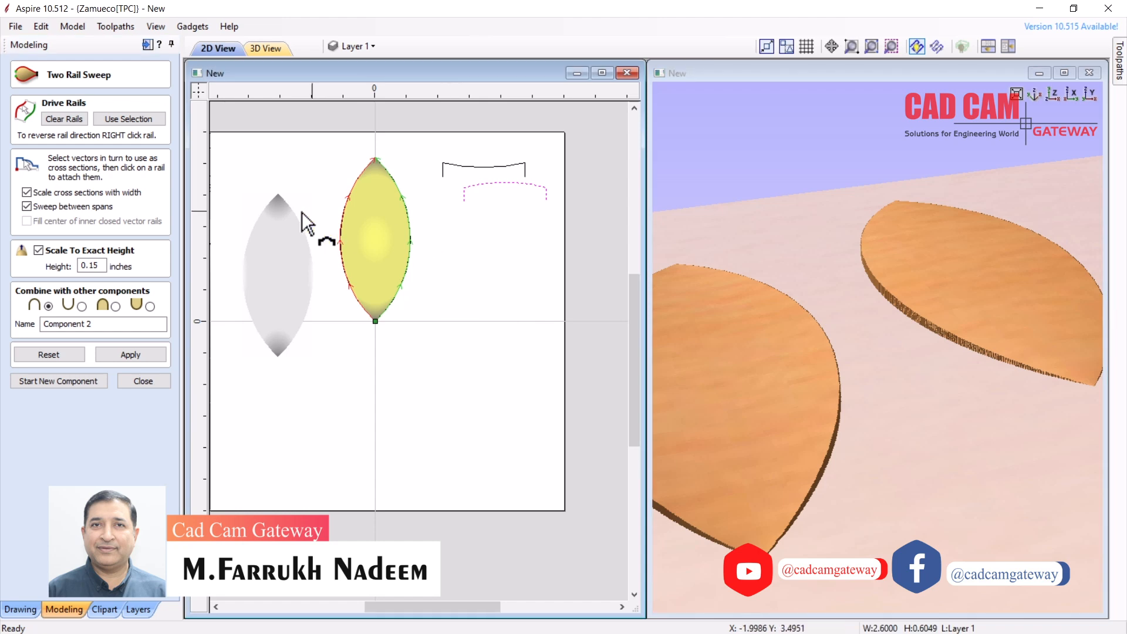
pyautogui.click(144, 381)
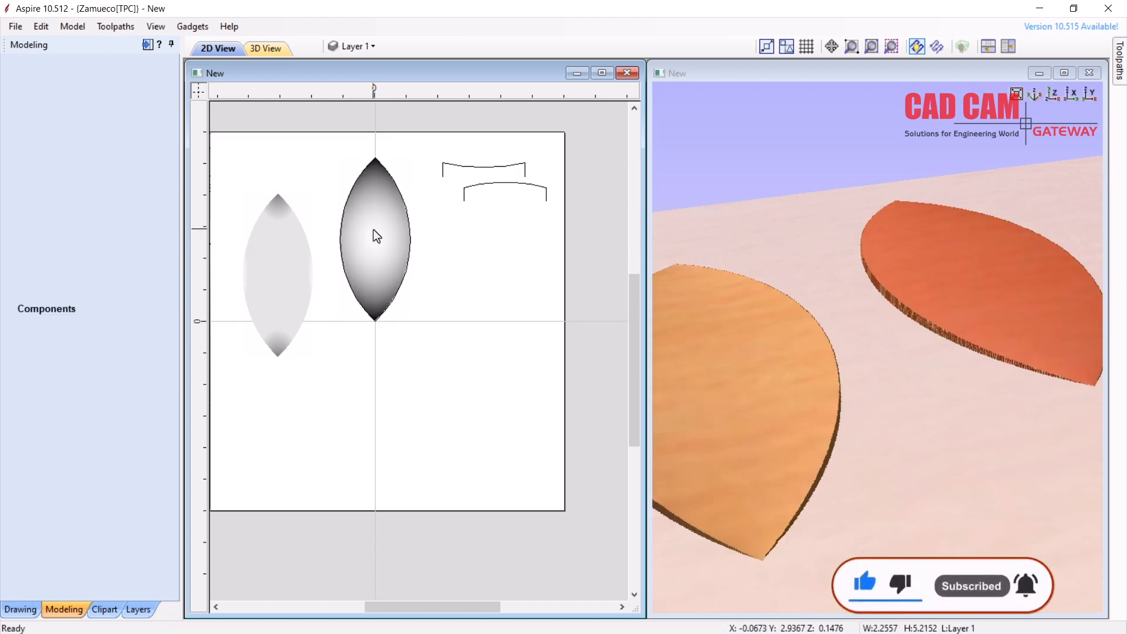
# Move Component 2 down-right and rotate it so it leans sideways
pyautogui.click(65, 232)
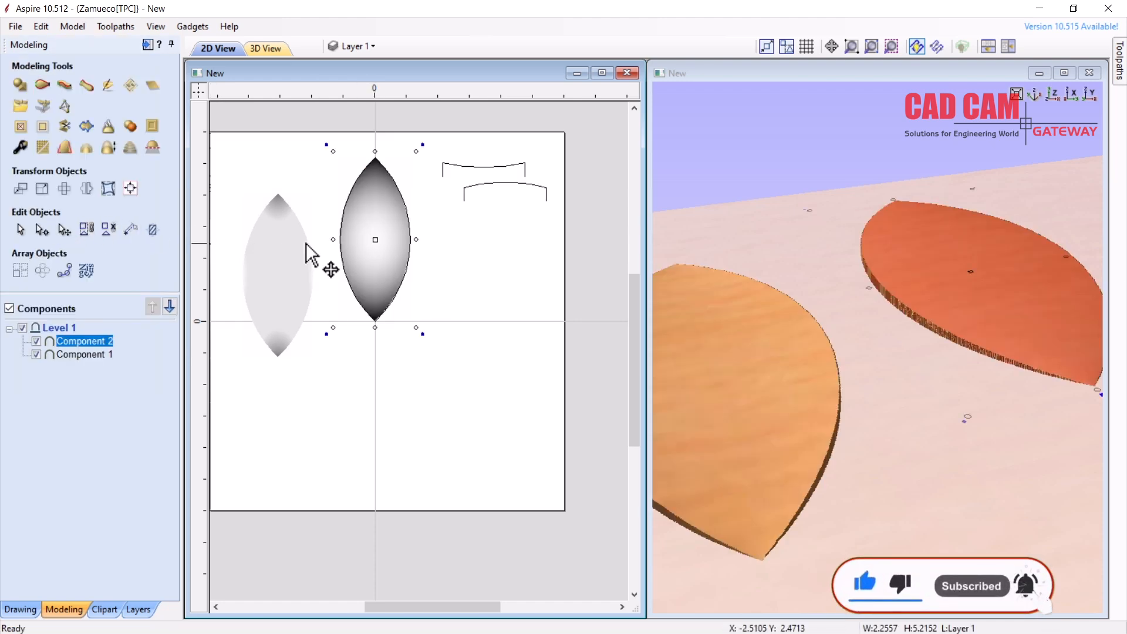
pyautogui.moveTo(374, 230); pyautogui.dragTo(475, 347)
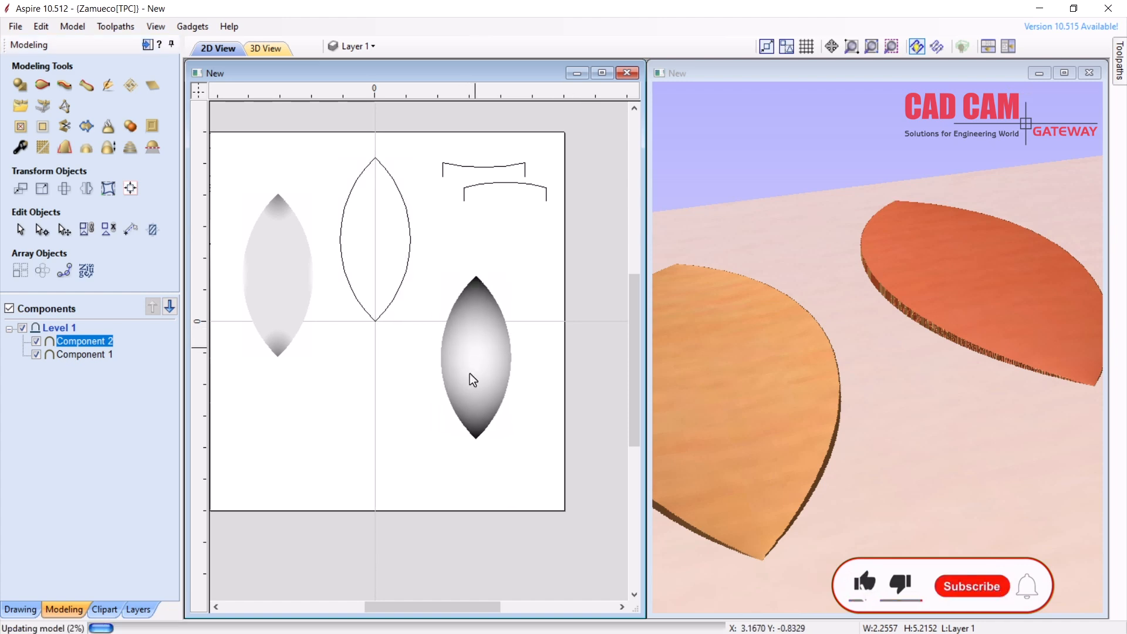
pyautogui.click(483, 297)
pyautogui.moveTo(523, 260); pyautogui.dragTo(294, 277)
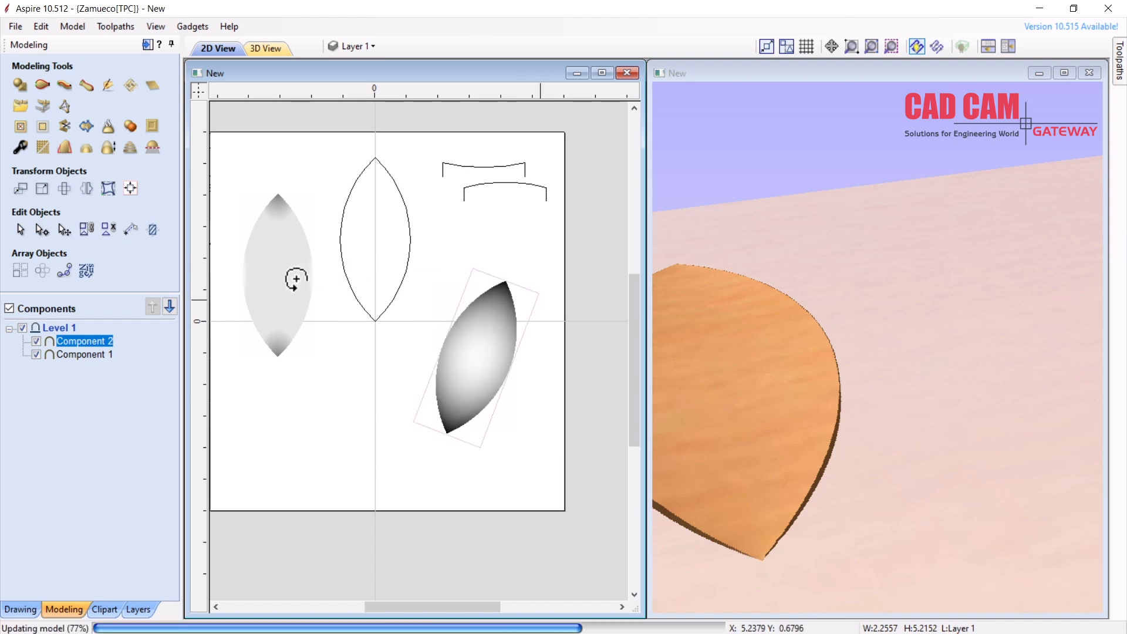
# Move Component 1 to overlap Component 2 and rotate it to lean the opposite way
pyautogui.click(293, 281)
pyautogui.click(286, 276)
pyautogui.moveTo(280, 276); pyautogui.dragTo(393, 360)
pyautogui.moveTo(398, 360); pyautogui.dragTo(432, 351)
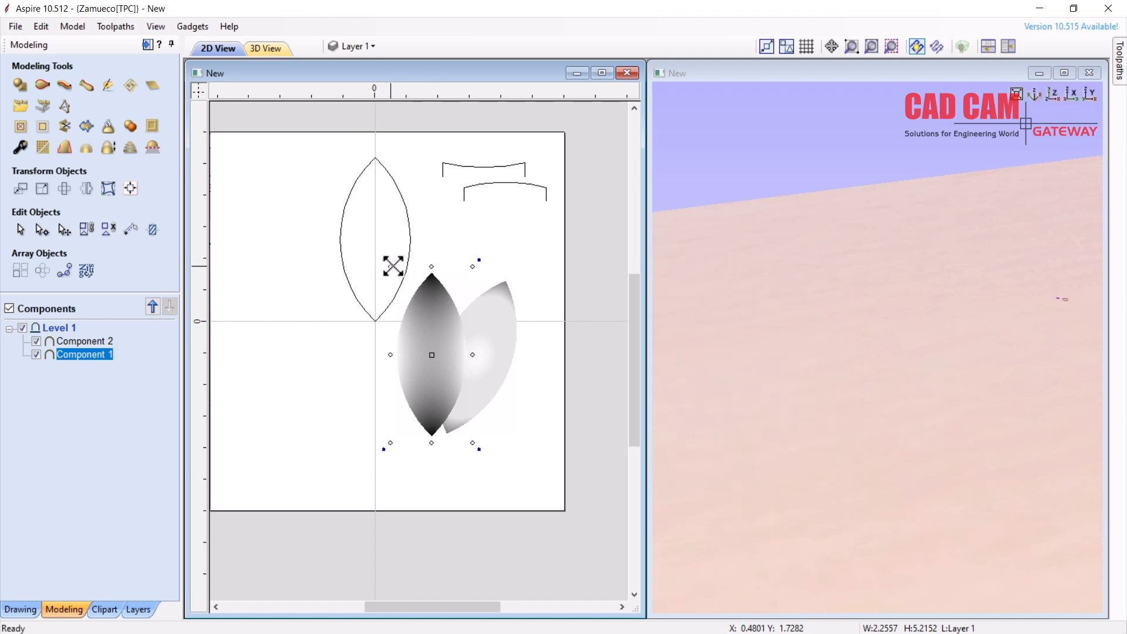
pyautogui.moveTo(479, 260); pyautogui.dragTo(434, 258)
pyautogui.moveTo(435, 349); pyautogui.dragTo(411, 352)
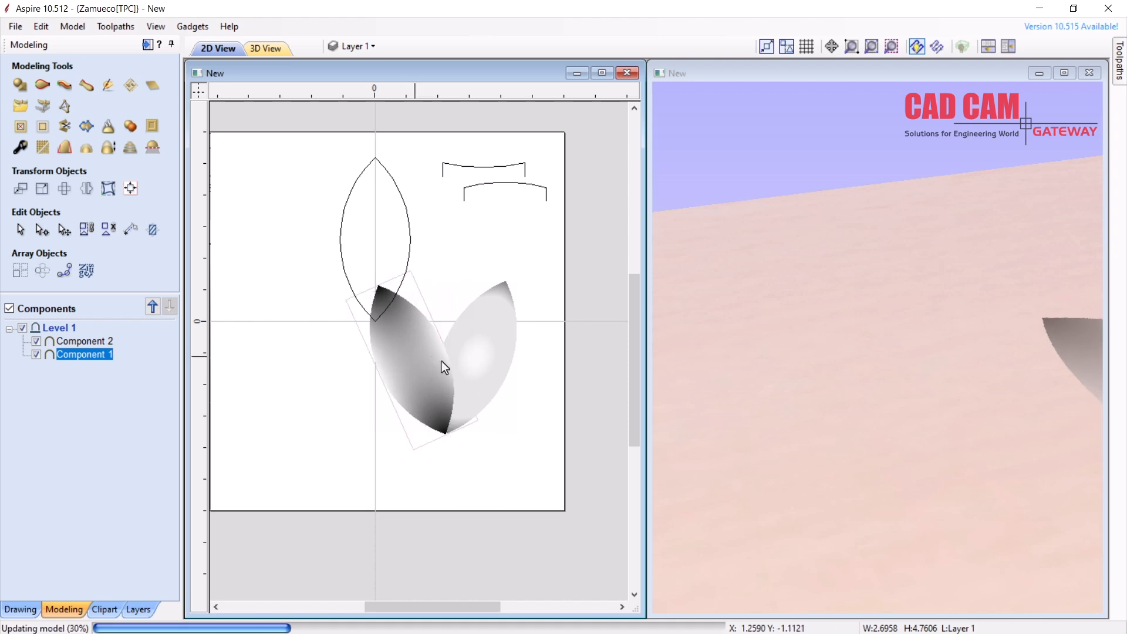
pyautogui.click(772, 342)
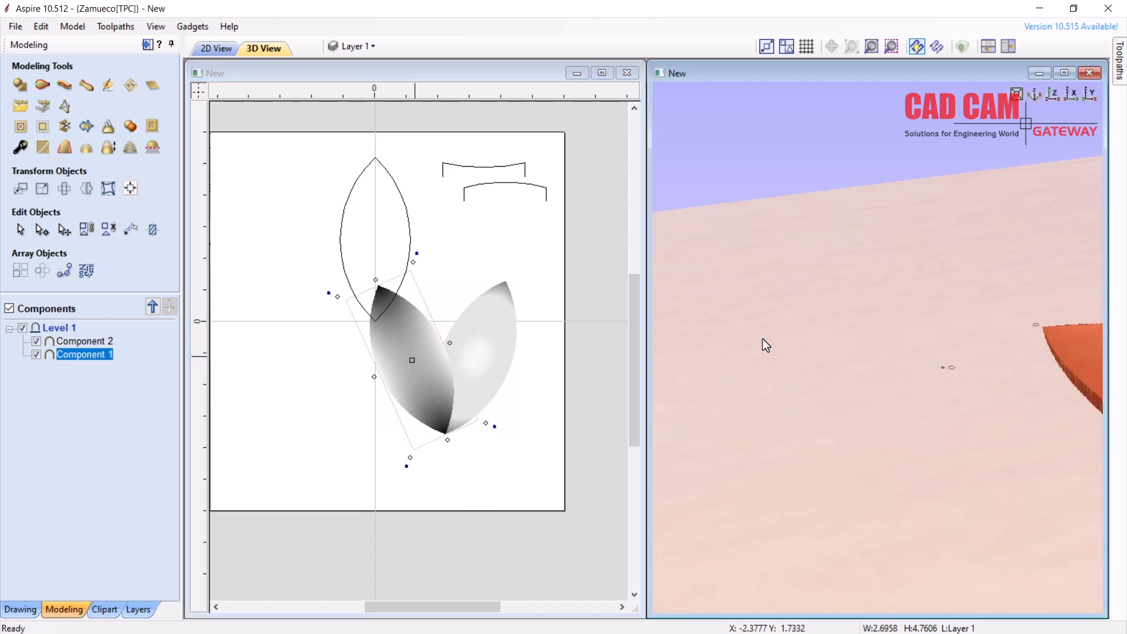
pyautogui.moveTo(691, 320); pyautogui.dragTo(1052, 378)
pyautogui.moveTo(965, 448); pyautogui.dragTo(1086, 470)
pyautogui.scroll(2, 1085, 472)
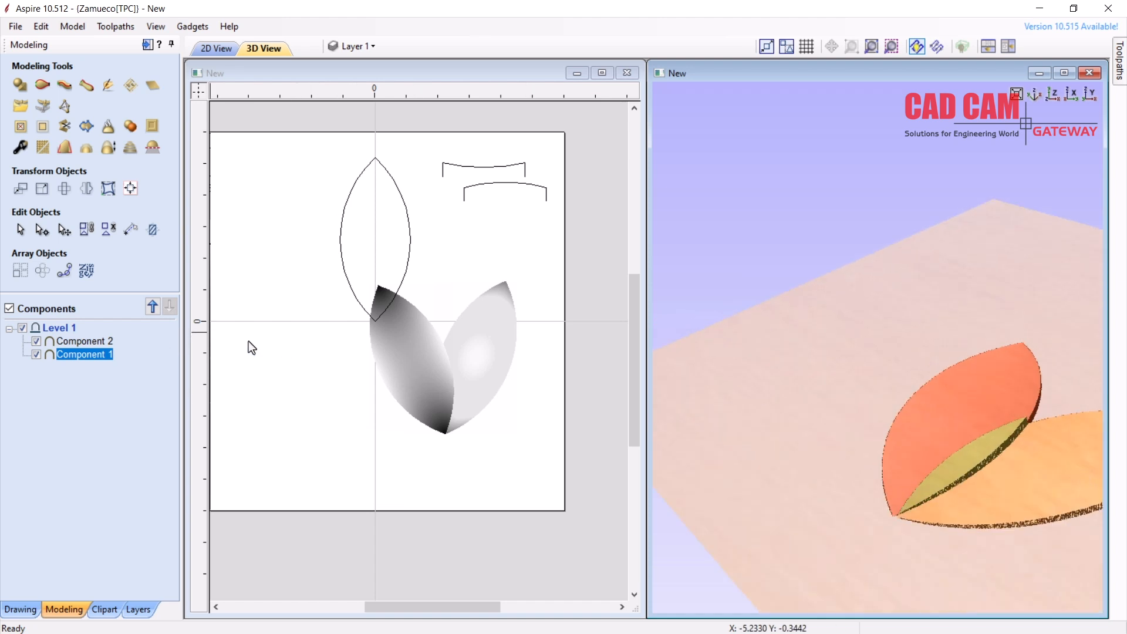
# Give Component 2 a 0.14 base height and switch its combine mode from Subtract to Merge
pyautogui.click(87, 341)
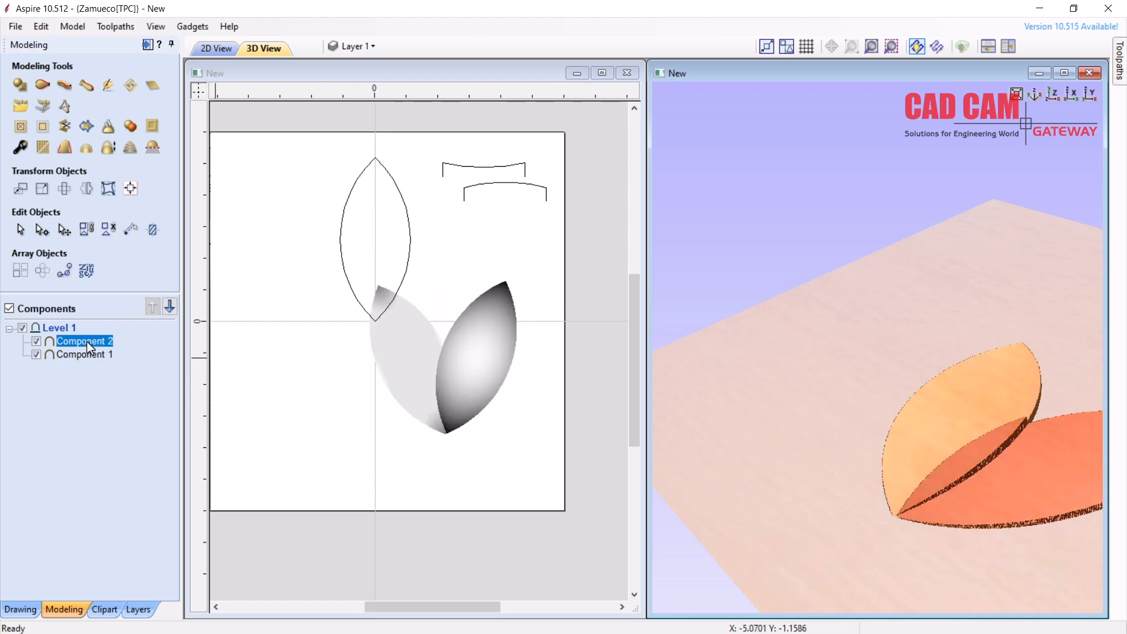
pyautogui.click(22, 158)
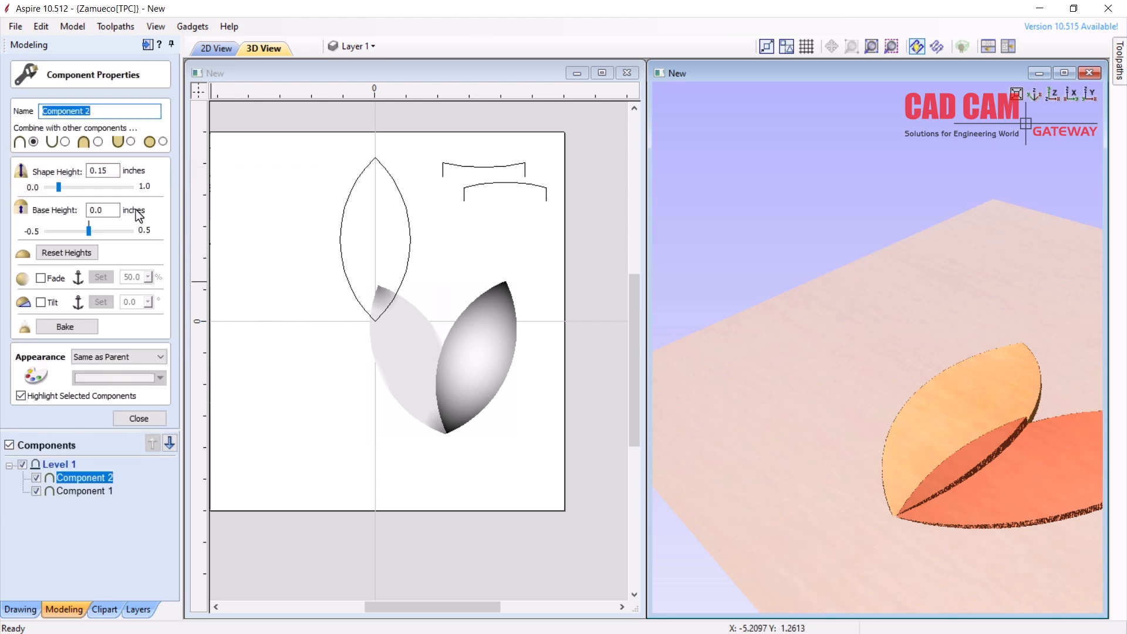
pyautogui.moveTo(89, 229); pyautogui.dragTo(99, 229)
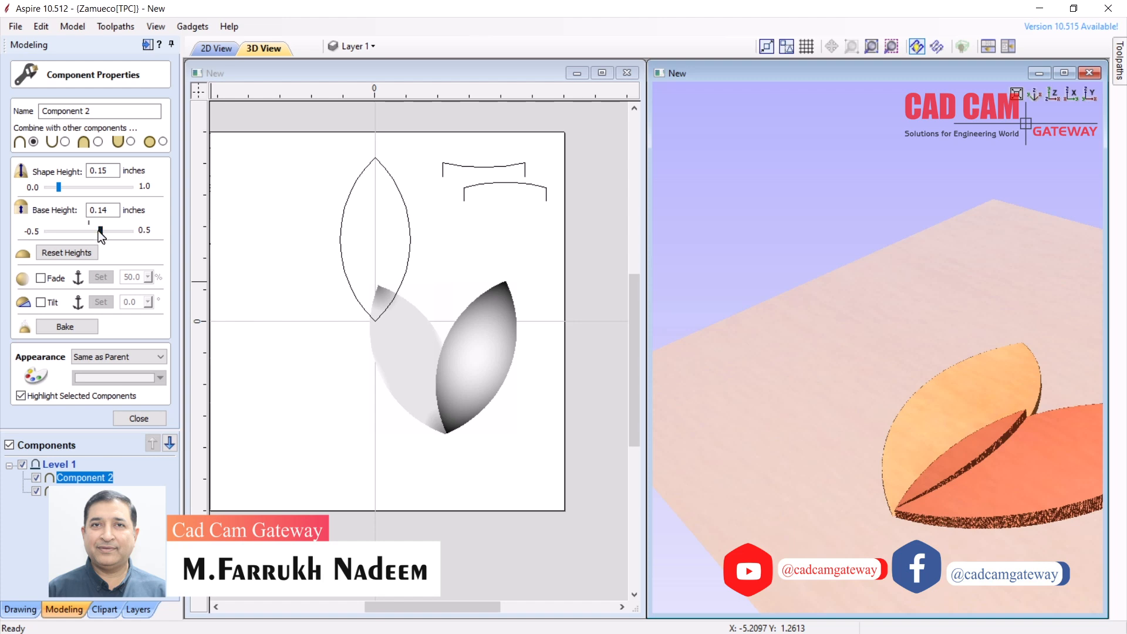
pyautogui.click(65, 141)
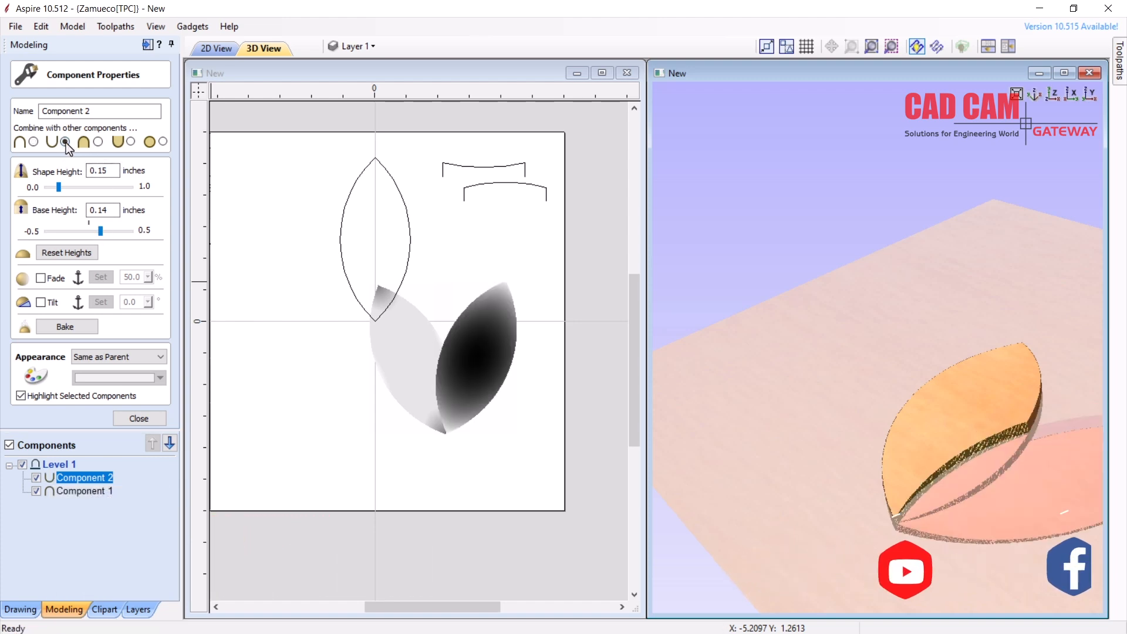
pyautogui.click(98, 144)
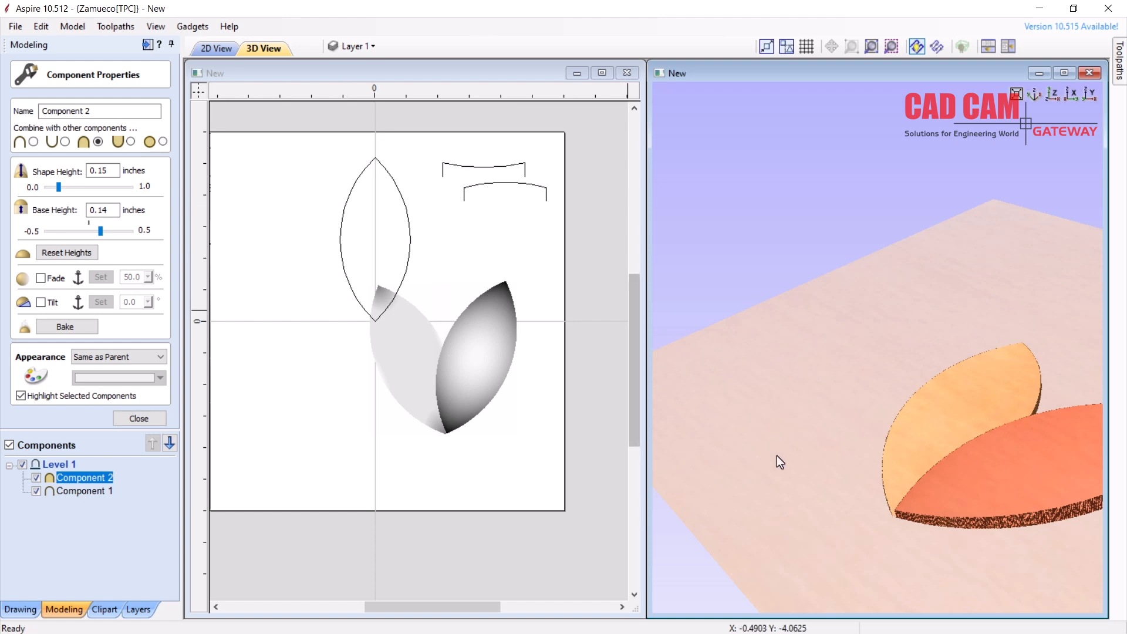
pyautogui.moveTo(868, 464); pyautogui.dragTo(1123, 495)
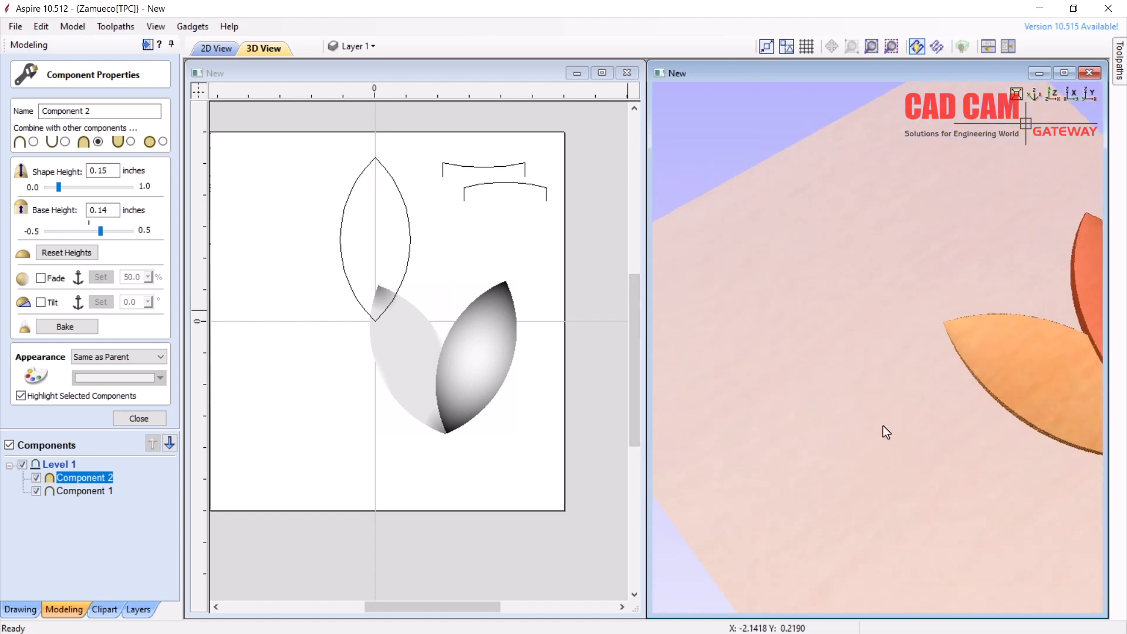
pyautogui.moveTo(893, 411); pyautogui.dragTo(763, 404)
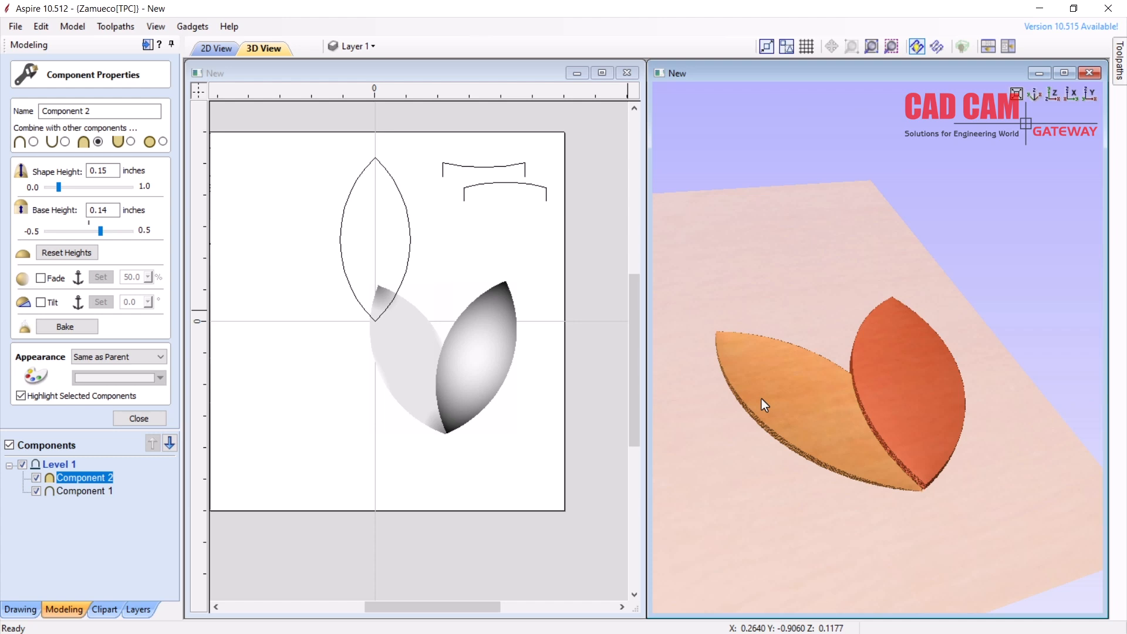
pyautogui.click(139, 419)
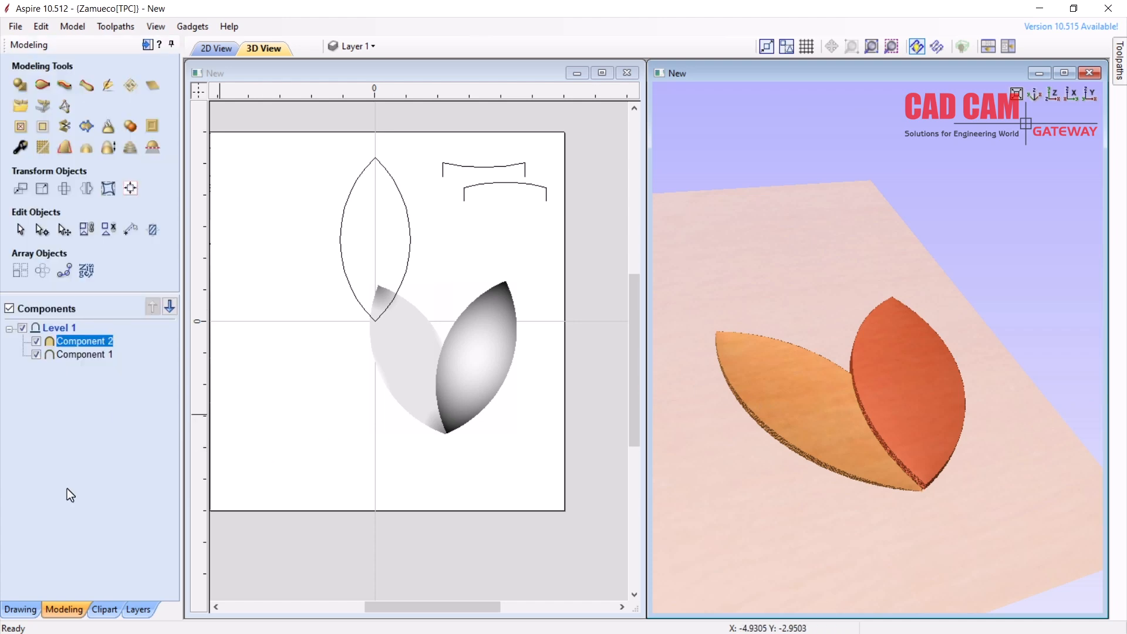
# Raise Component 1's base height to 0.13 and orbit the 3D view to compare the leaves
pyautogui.click(80, 354)
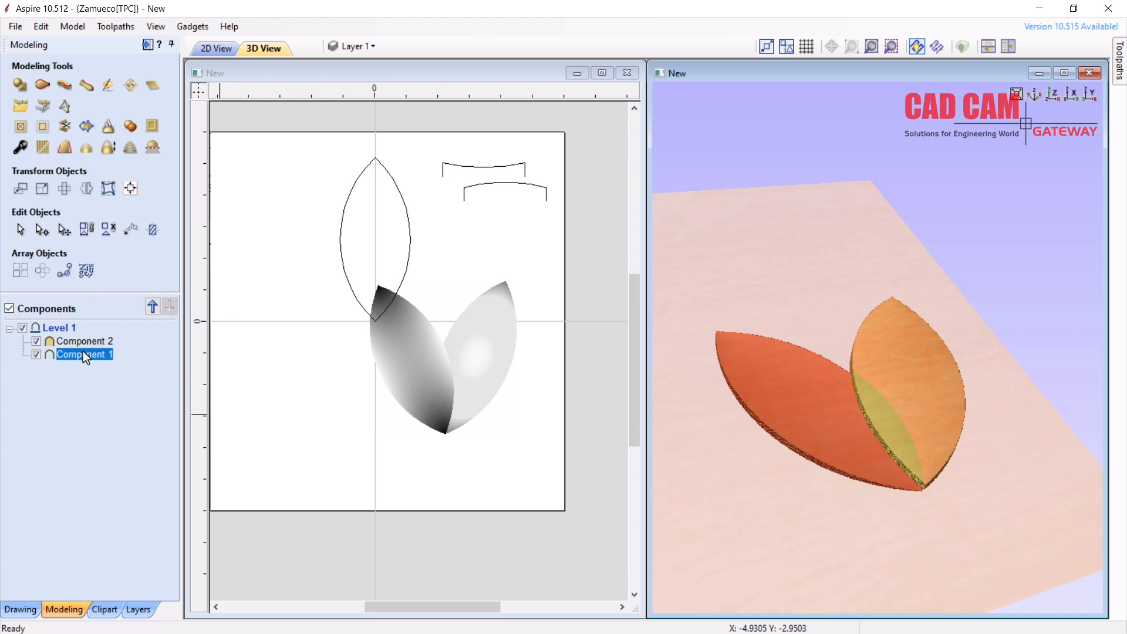
pyautogui.rightClick(83, 353)
pyautogui.click(149, 549)
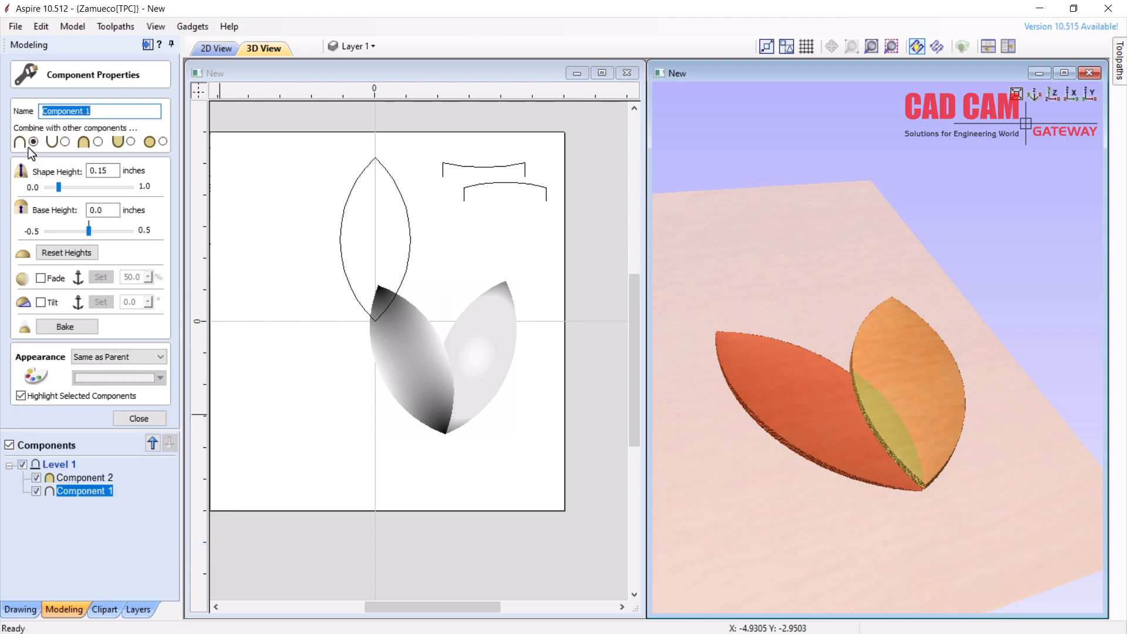
pyautogui.moveTo(88, 229); pyautogui.dragTo(90, 228)
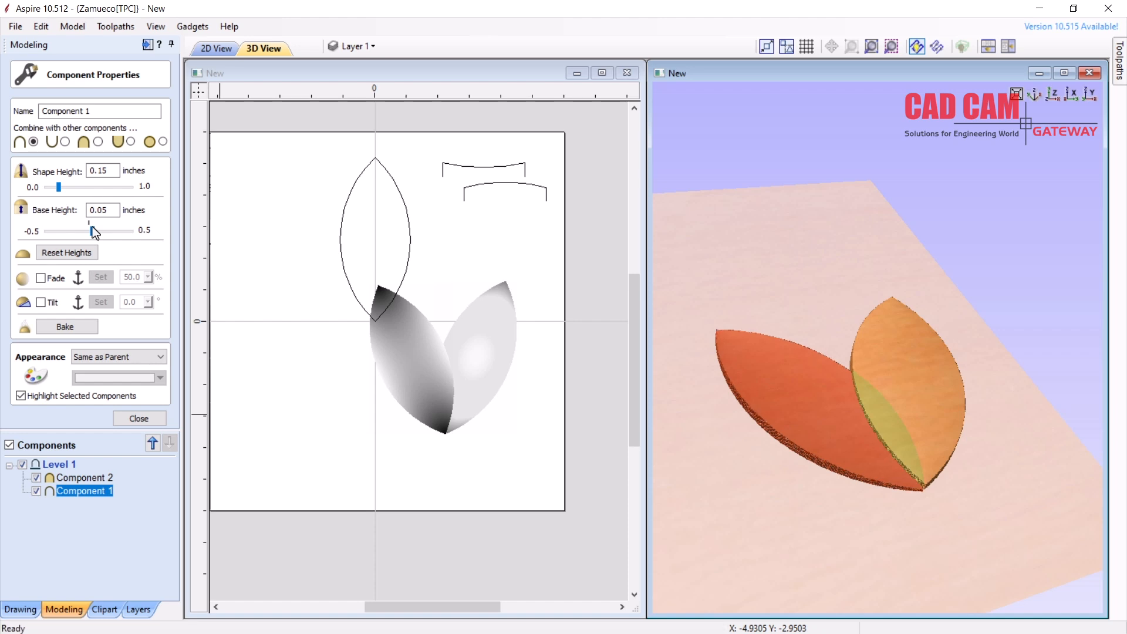
pyautogui.moveTo(97, 232); pyautogui.dragTo(97, 232)
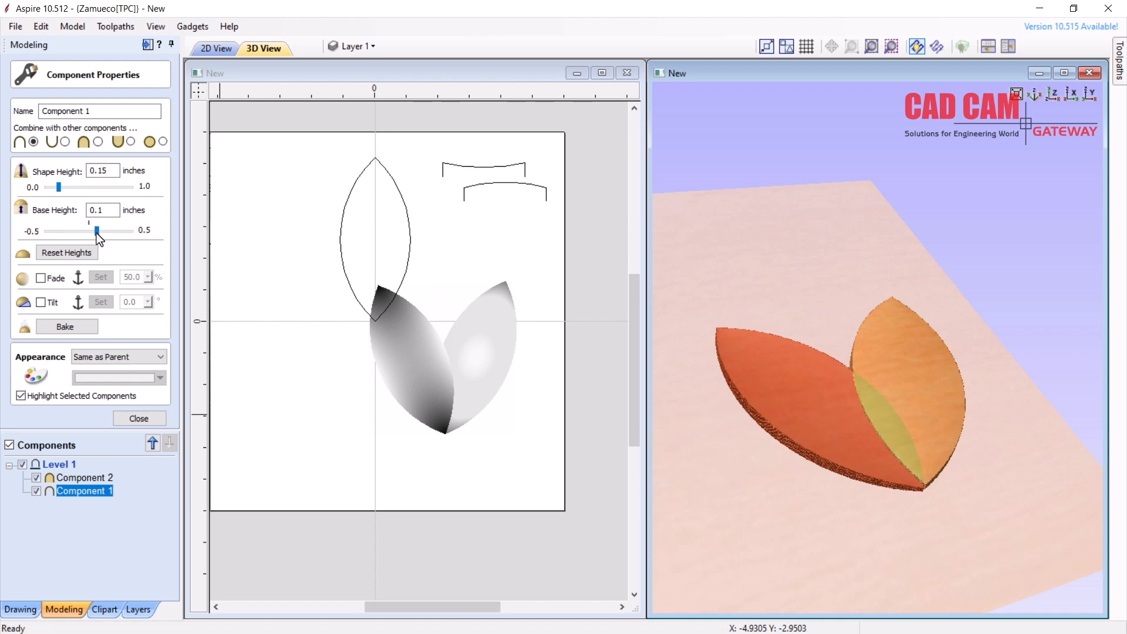
pyautogui.moveTo(96, 232); pyautogui.dragTo(100, 232)
pyautogui.moveTo(852, 502); pyautogui.dragTo(770, 544)
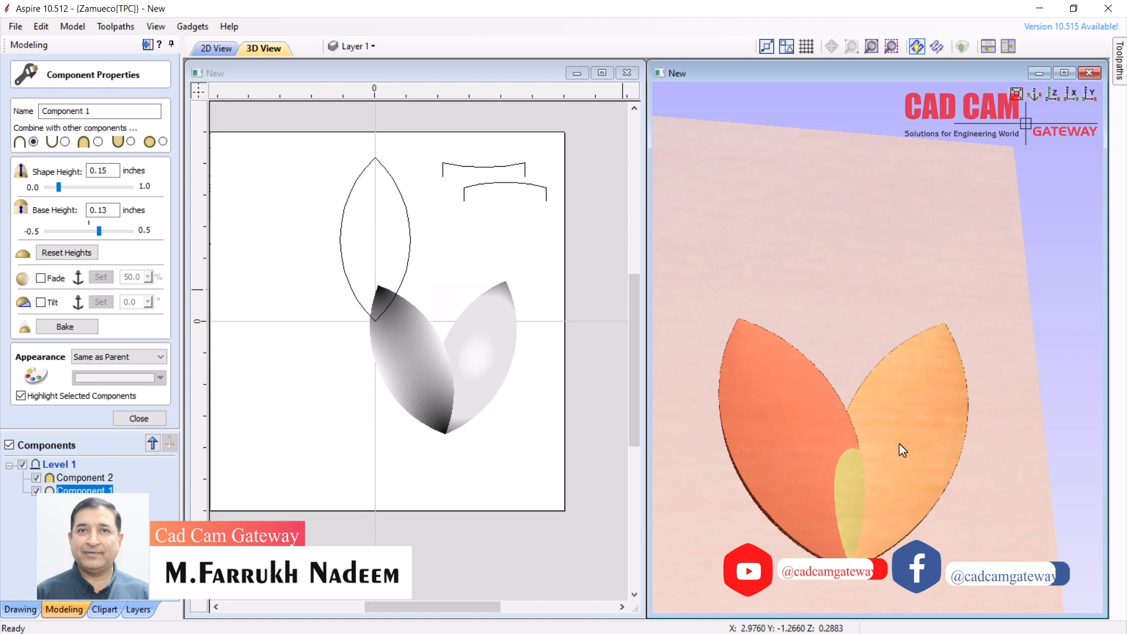
pyautogui.click(141, 417)
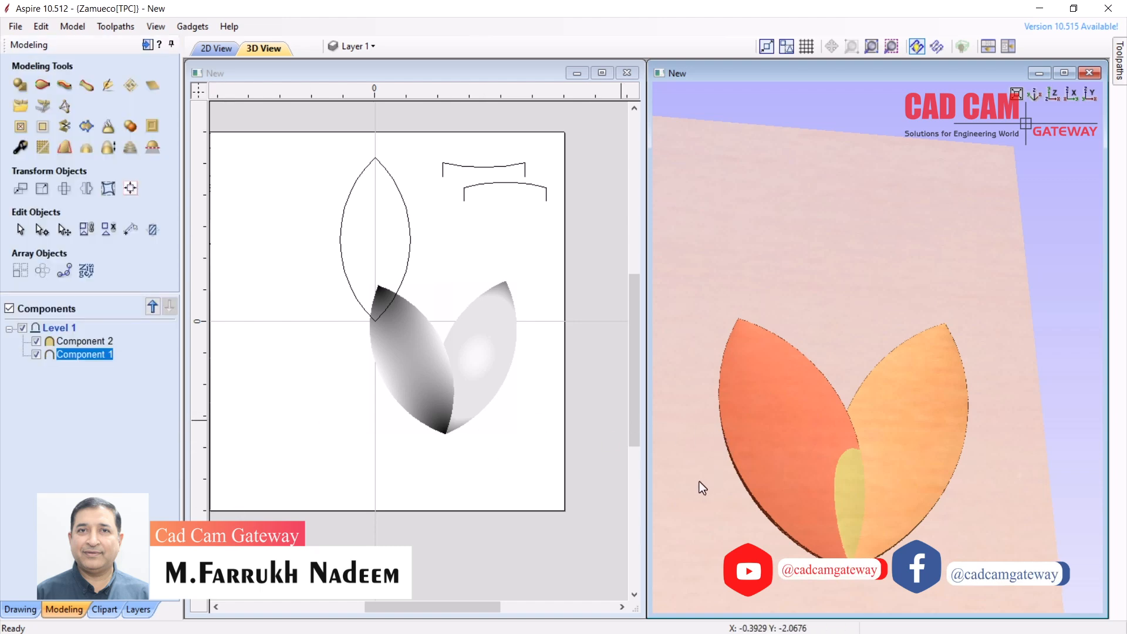
pyautogui.moveTo(733, 530); pyautogui.dragTo(881, 371)
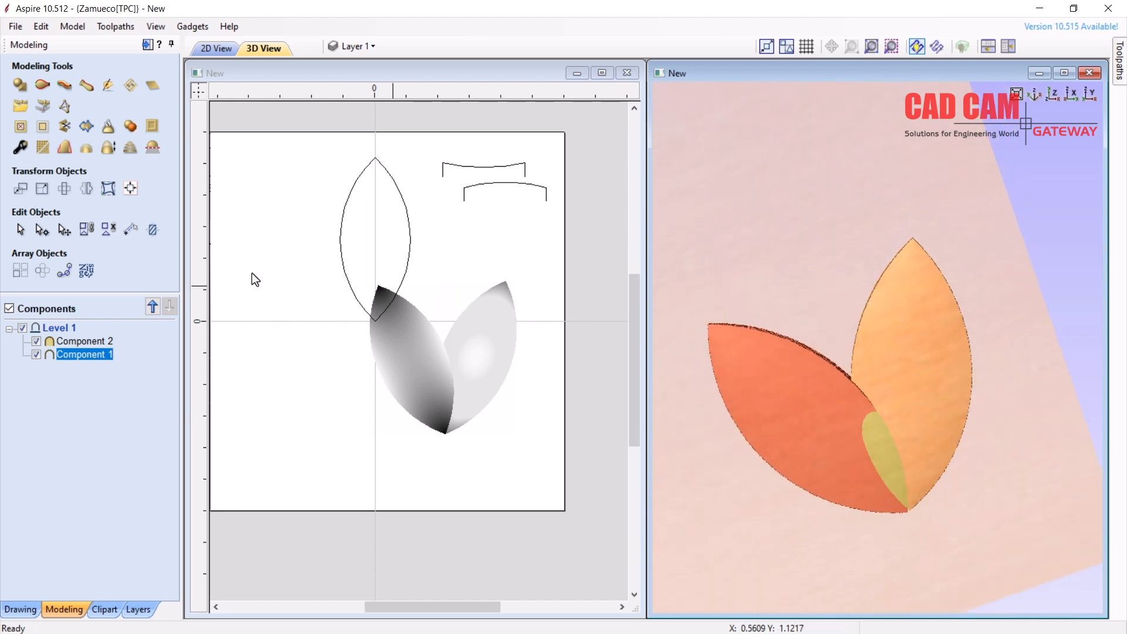
# Turn on fade for Component 2 with its direction running along the right leaf
pyautogui.rightClick(79, 343)
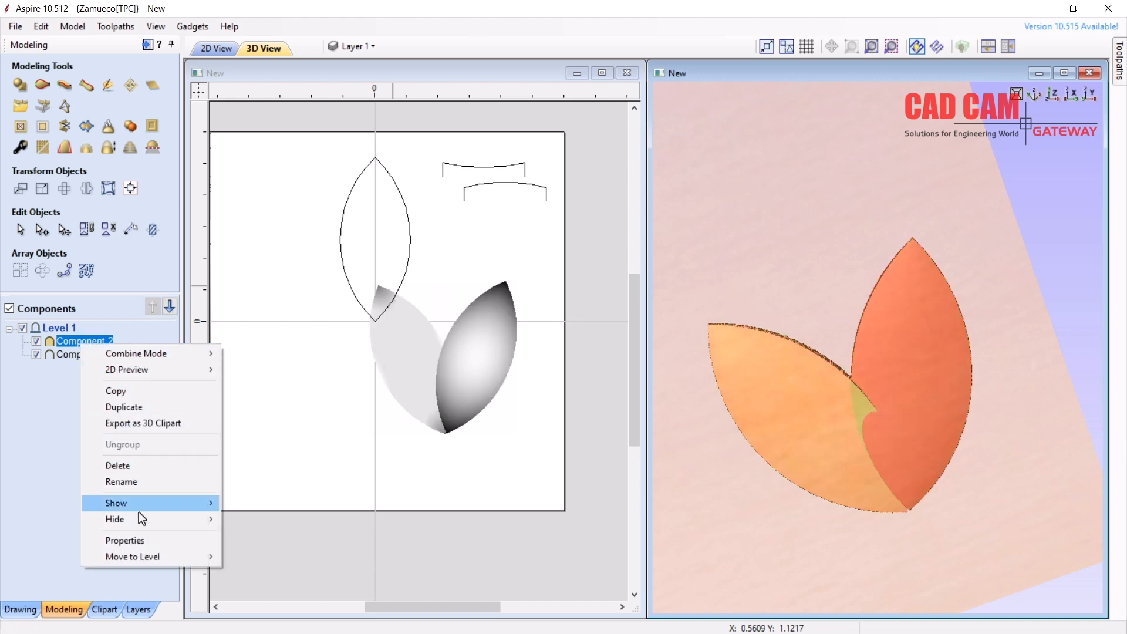
pyautogui.click(143, 537)
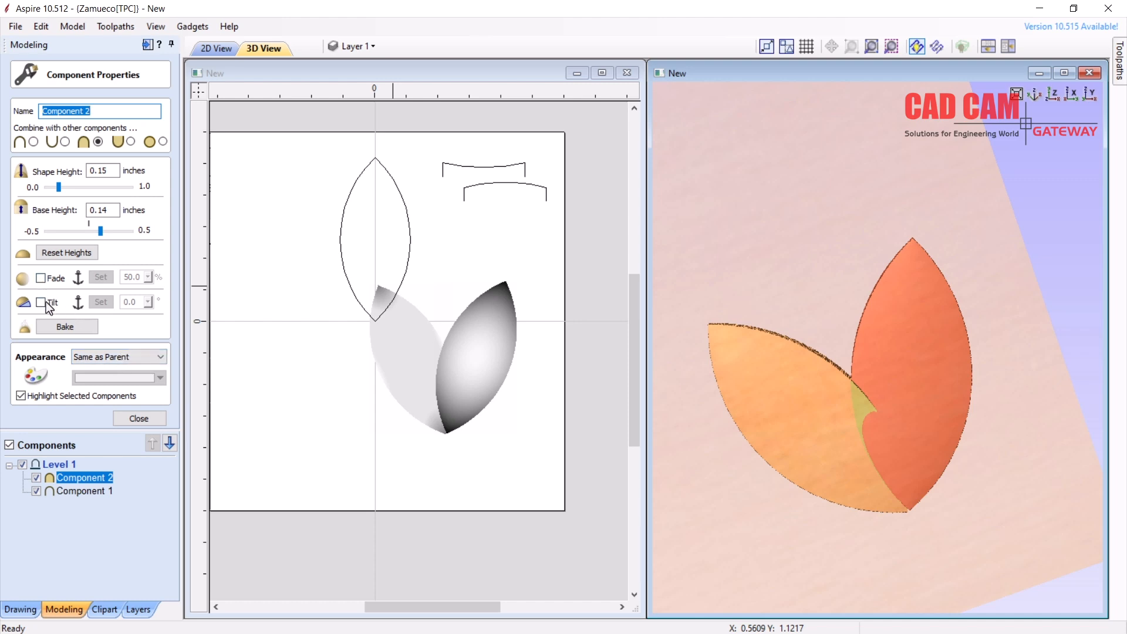
pyautogui.click(41, 278)
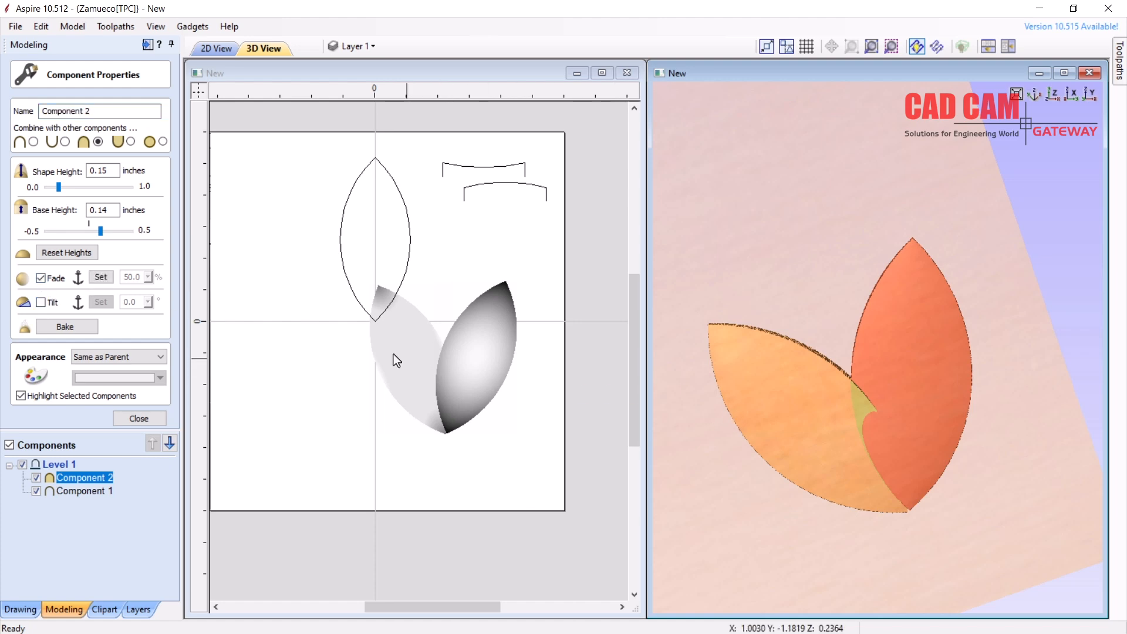
pyautogui.click(100, 277)
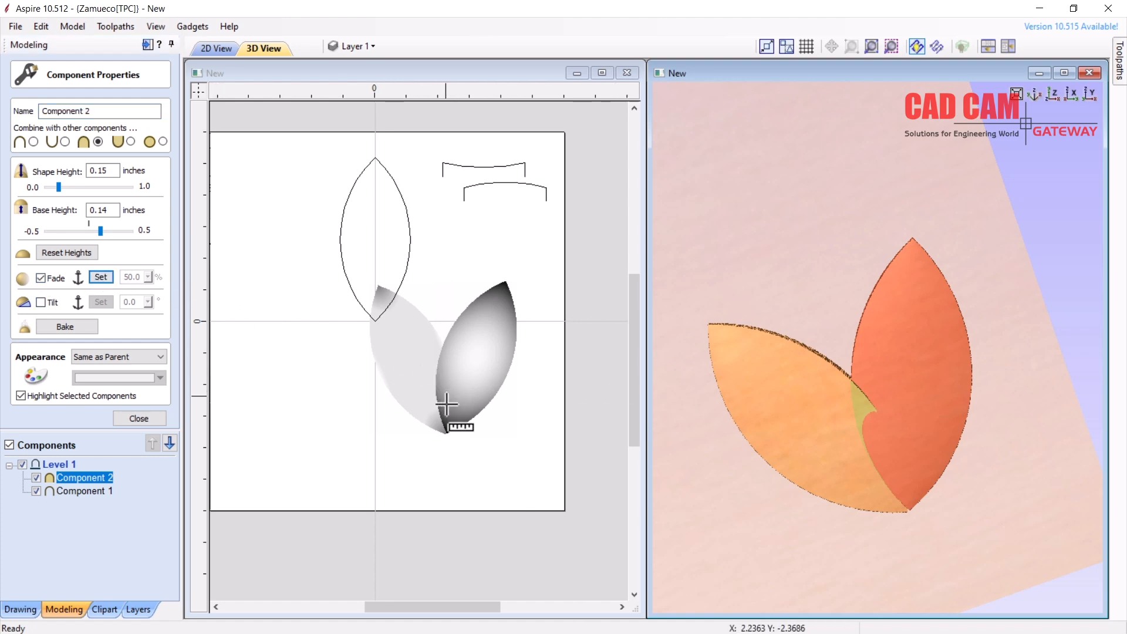
pyautogui.moveTo(448, 398); pyautogui.dragTo(452, 291)
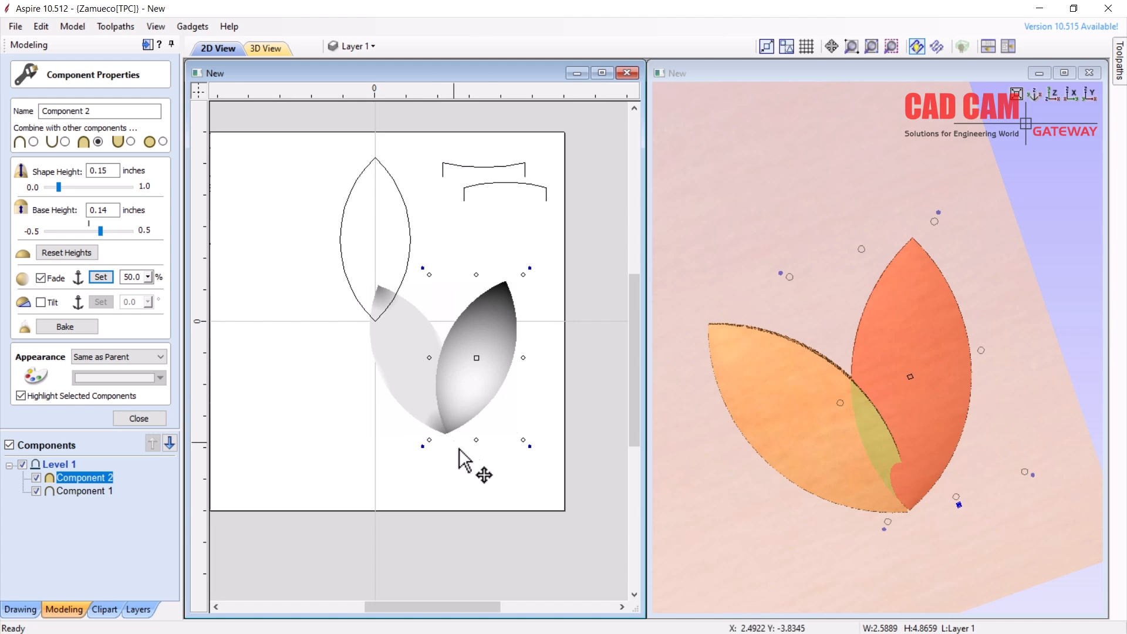
# Raise Component 2's fade from 76% to 100%, then switch the fade off again
pyautogui.click(148, 276)
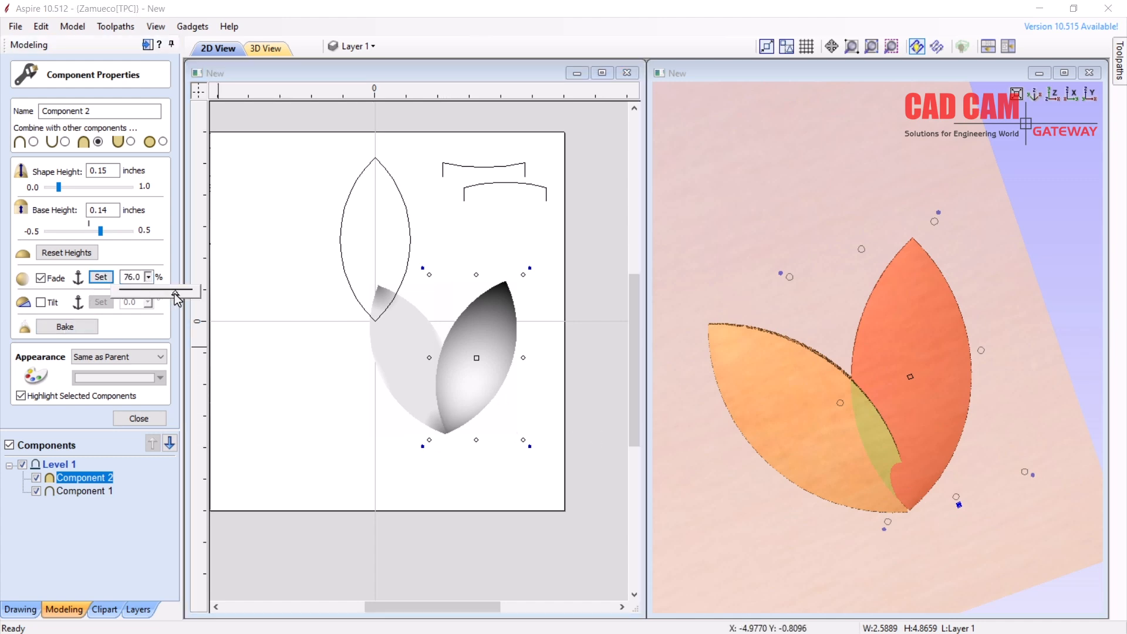
pyautogui.click(187, 304)
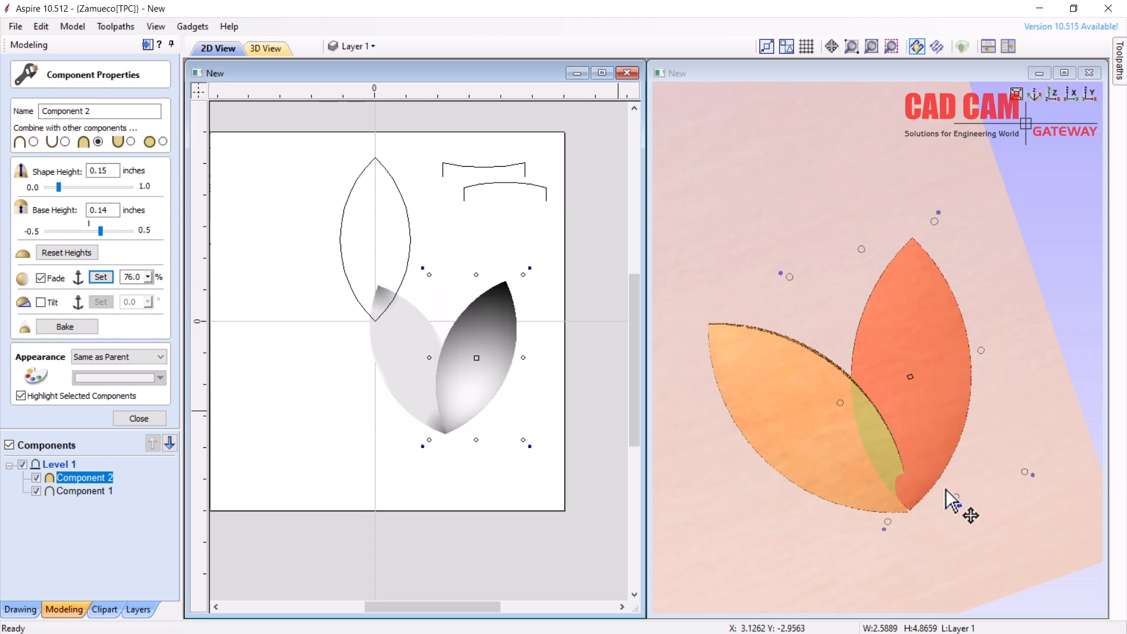
pyautogui.click(149, 276)
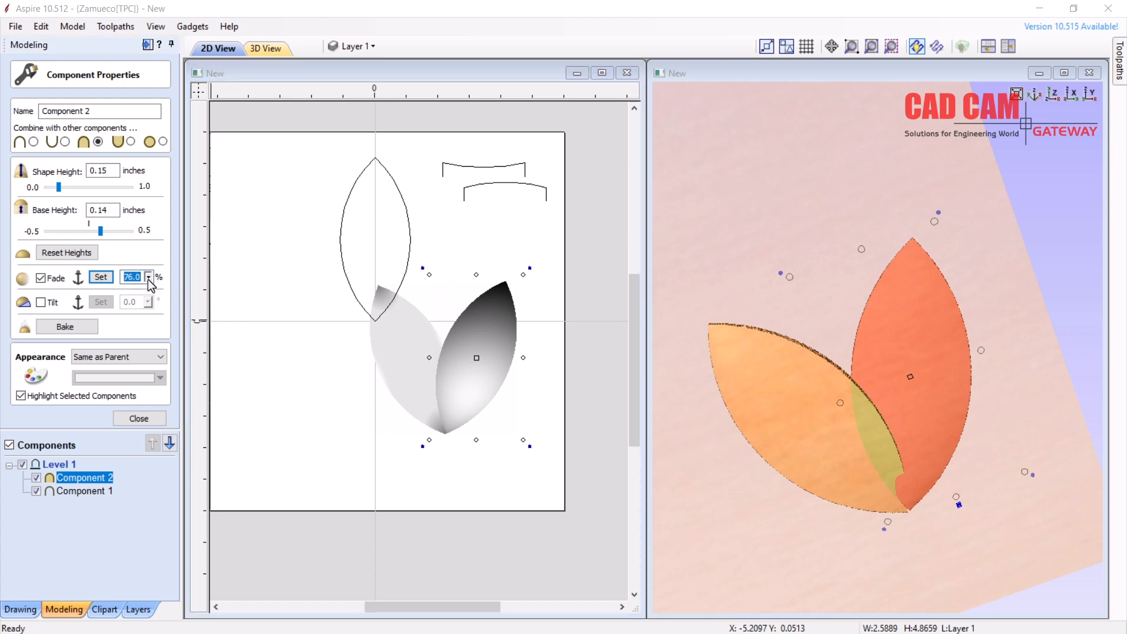
pyautogui.moveTo(155, 292); pyautogui.dragTo(215, 307)
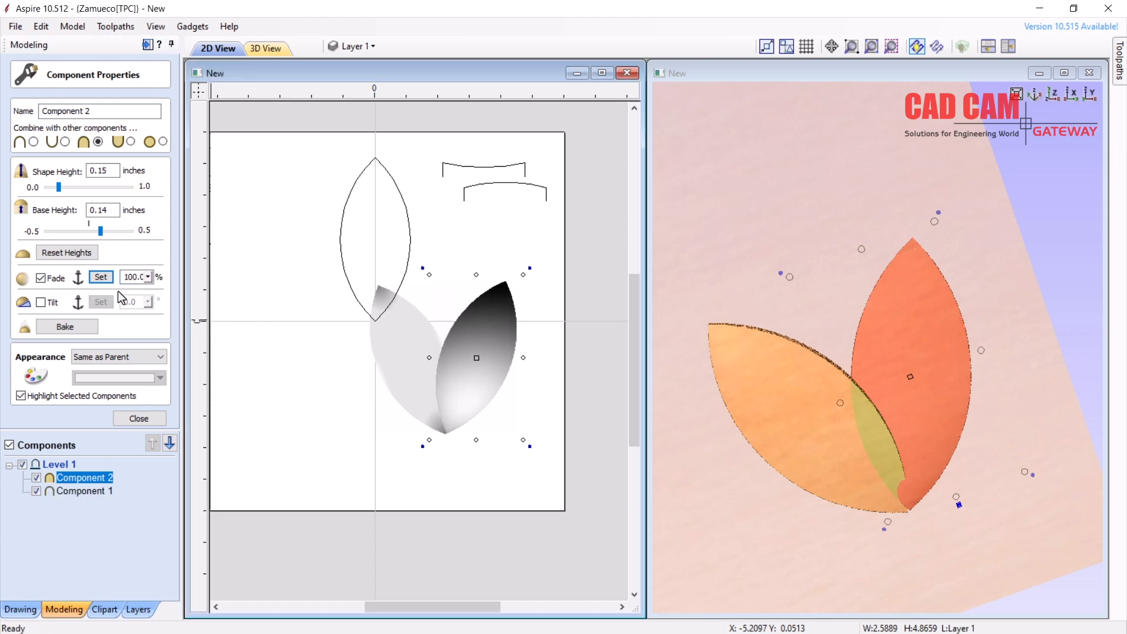
pyautogui.click(42, 279)
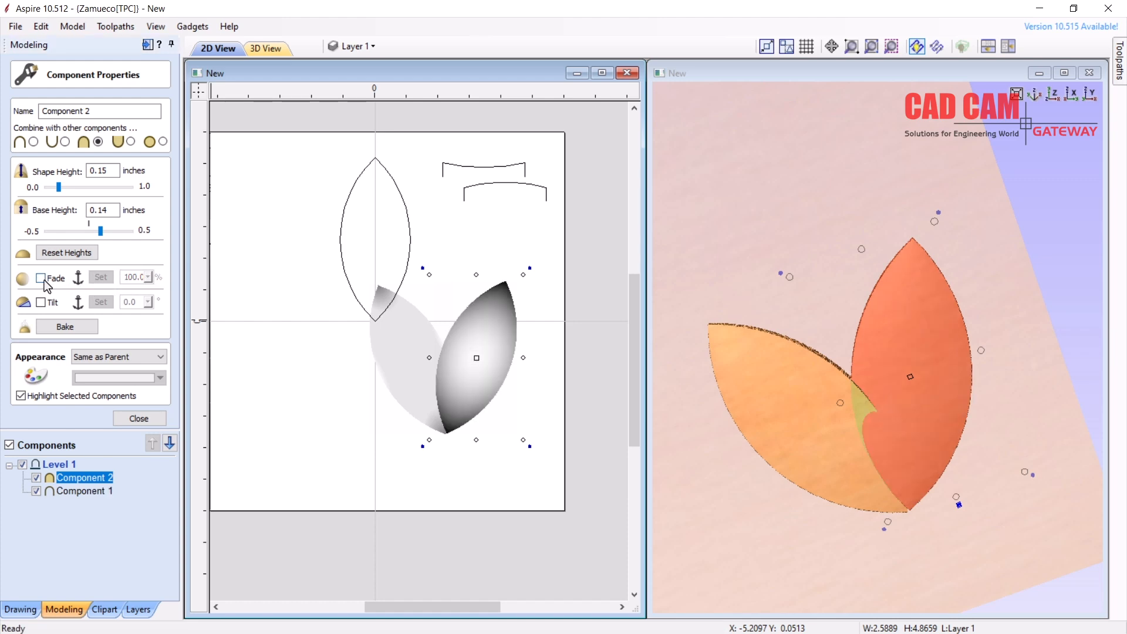
pyautogui.click(417, 364)
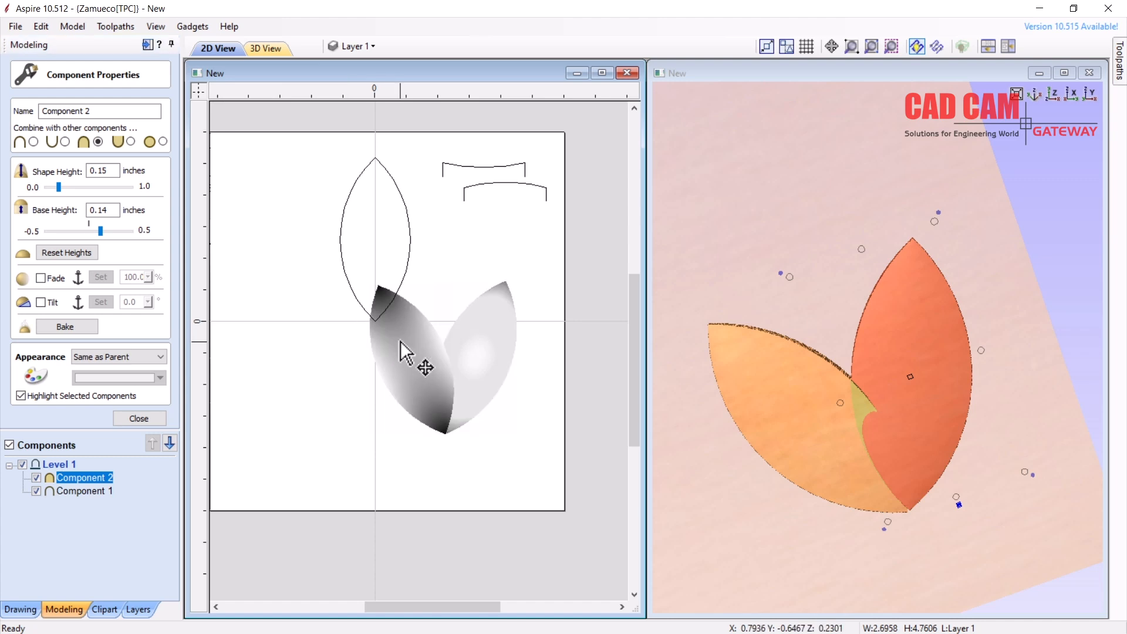
# Give Component 1 a 50% fade running from the leaf's bottom tip toward its top
pyautogui.click(40, 279)
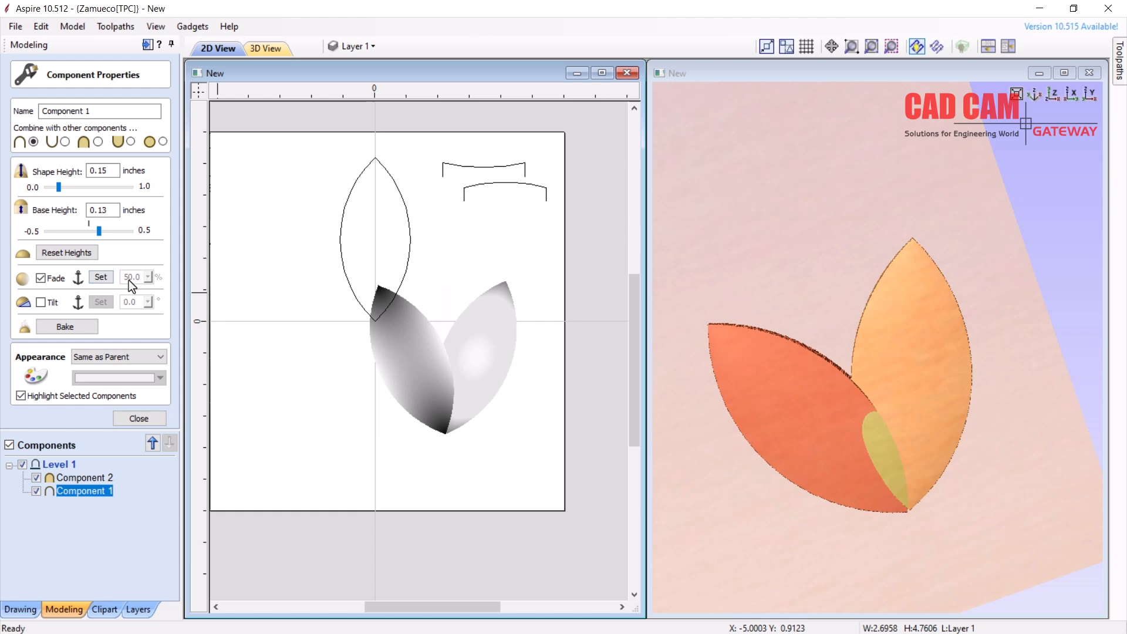
pyautogui.moveTo(446, 432); pyautogui.dragTo(379, 301)
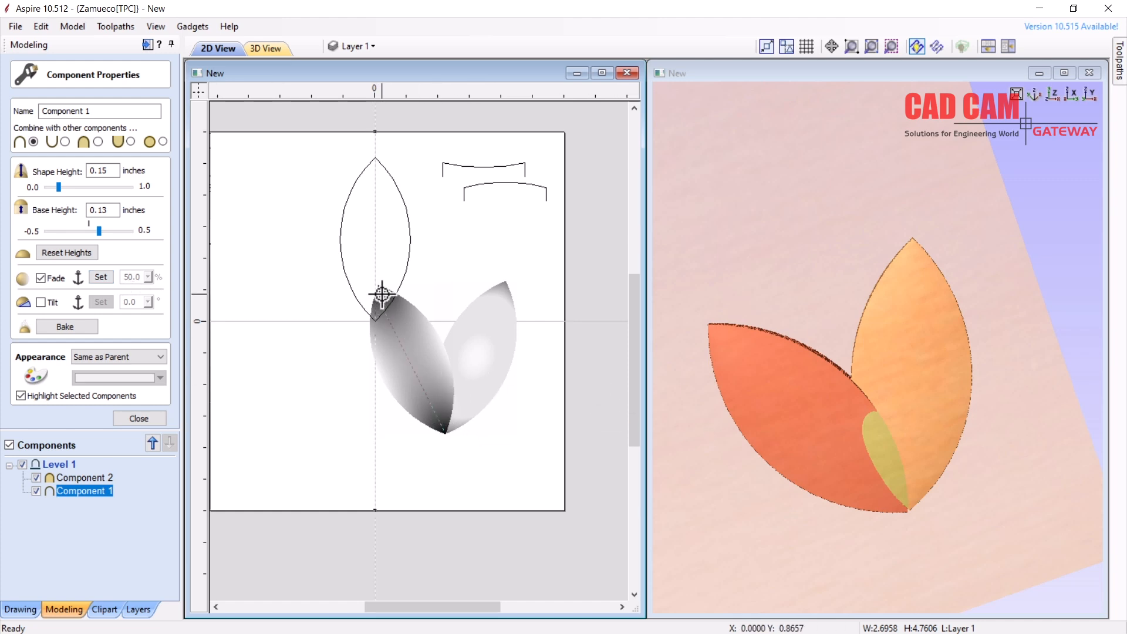
pyautogui.click(382, 294)
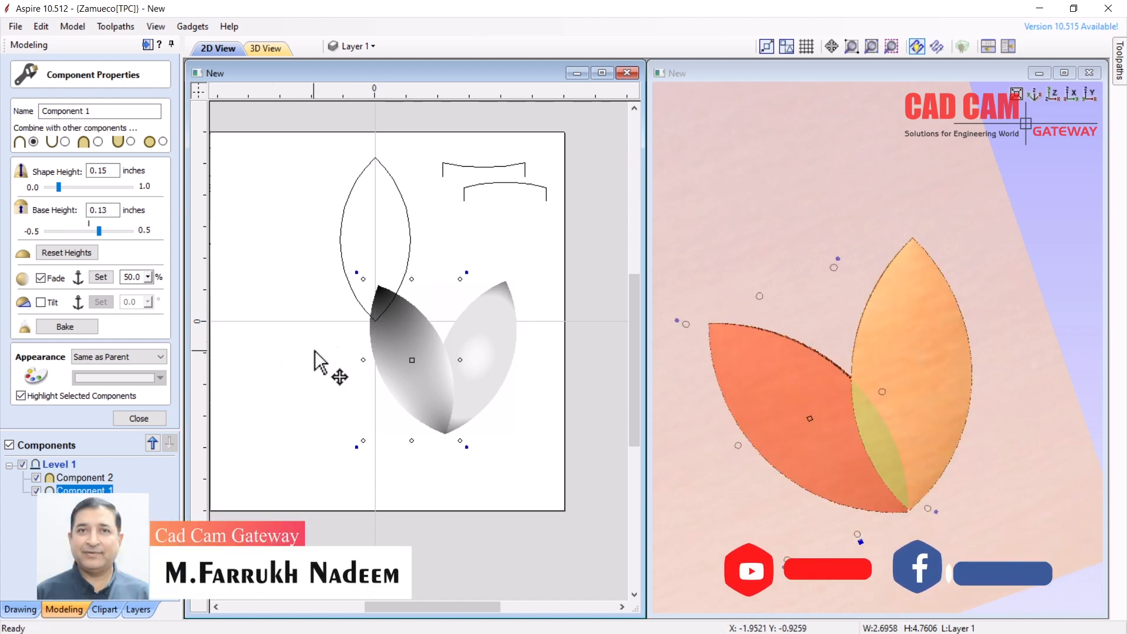
pyautogui.click(139, 419)
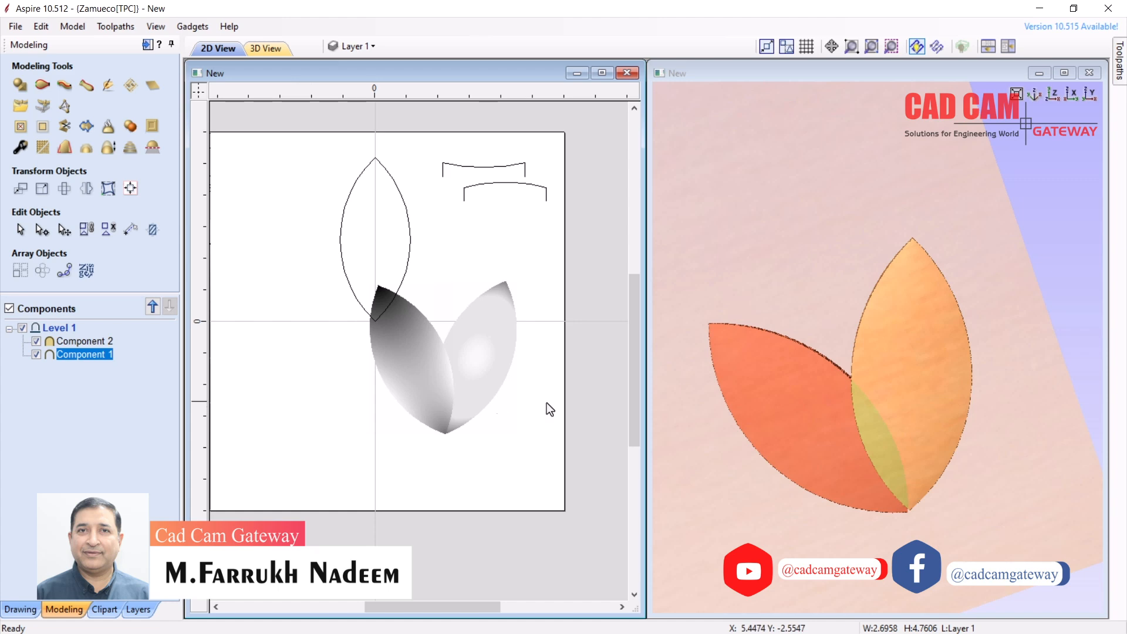
# Turn on tilt in Component 1's properties and orbit the 3D view to a low edge-on angle
pyautogui.click(751, 491)
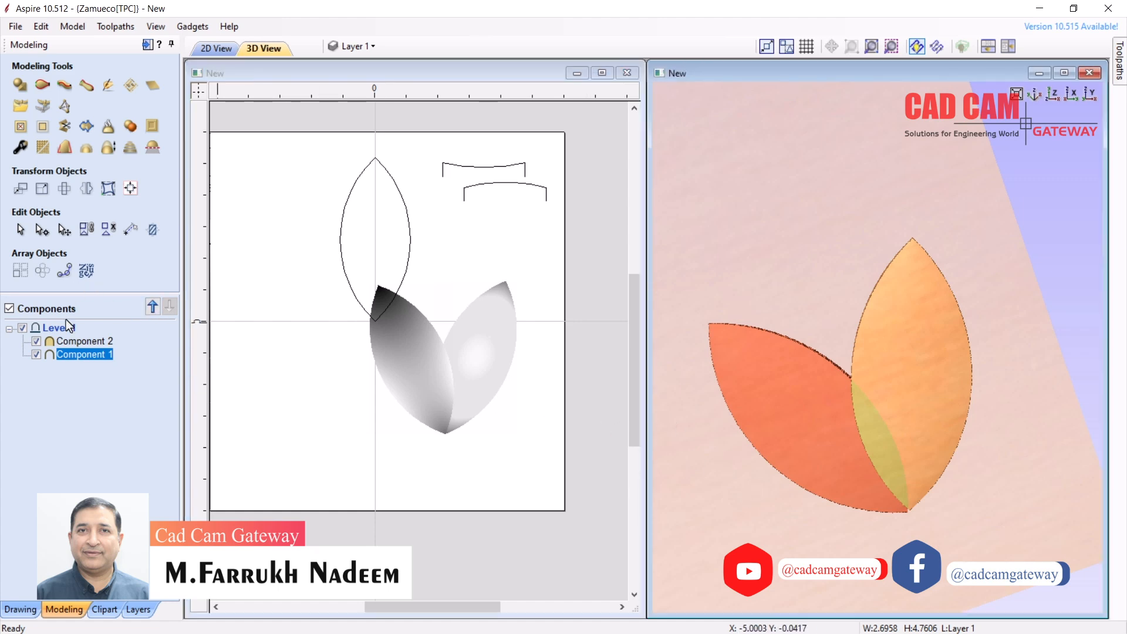
pyautogui.rightClick(82, 358)
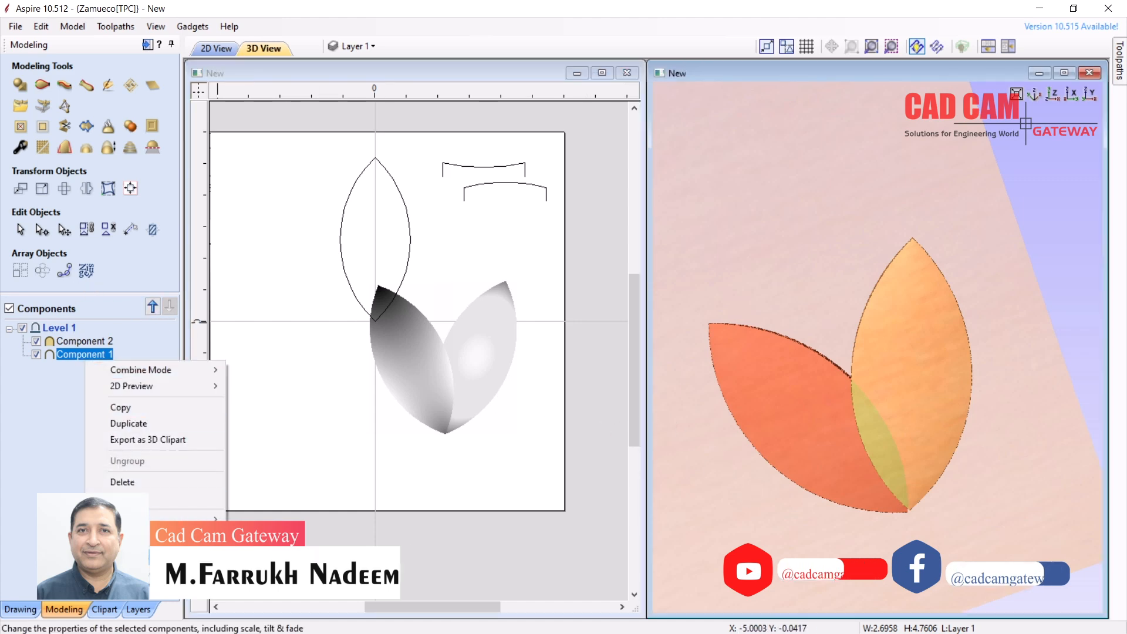
pyautogui.click(140, 543)
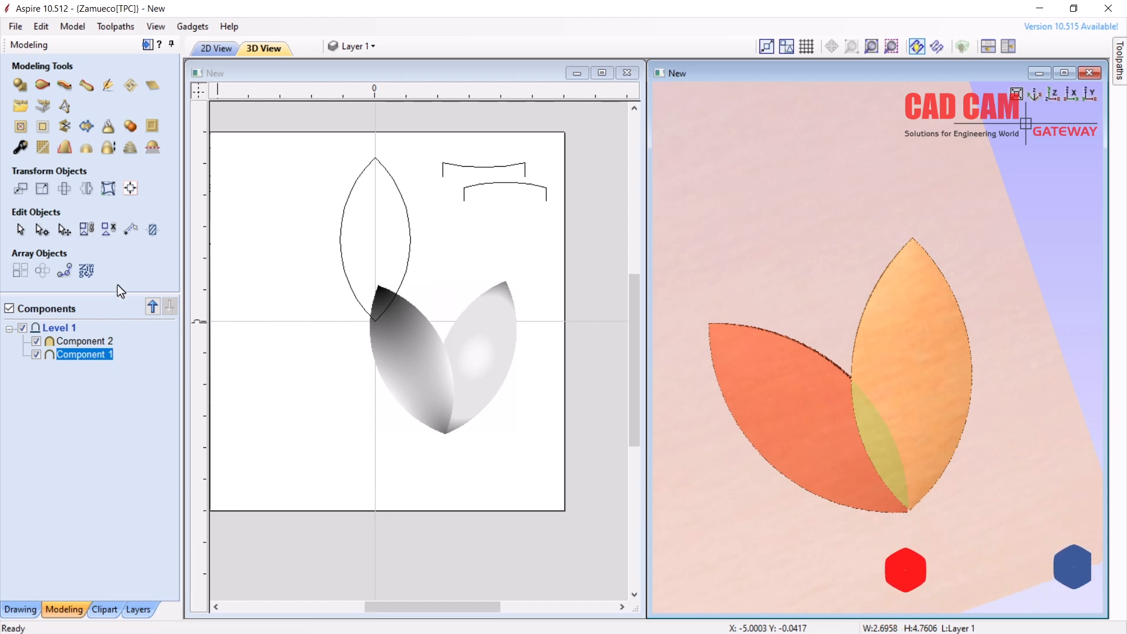
pyautogui.click(42, 302)
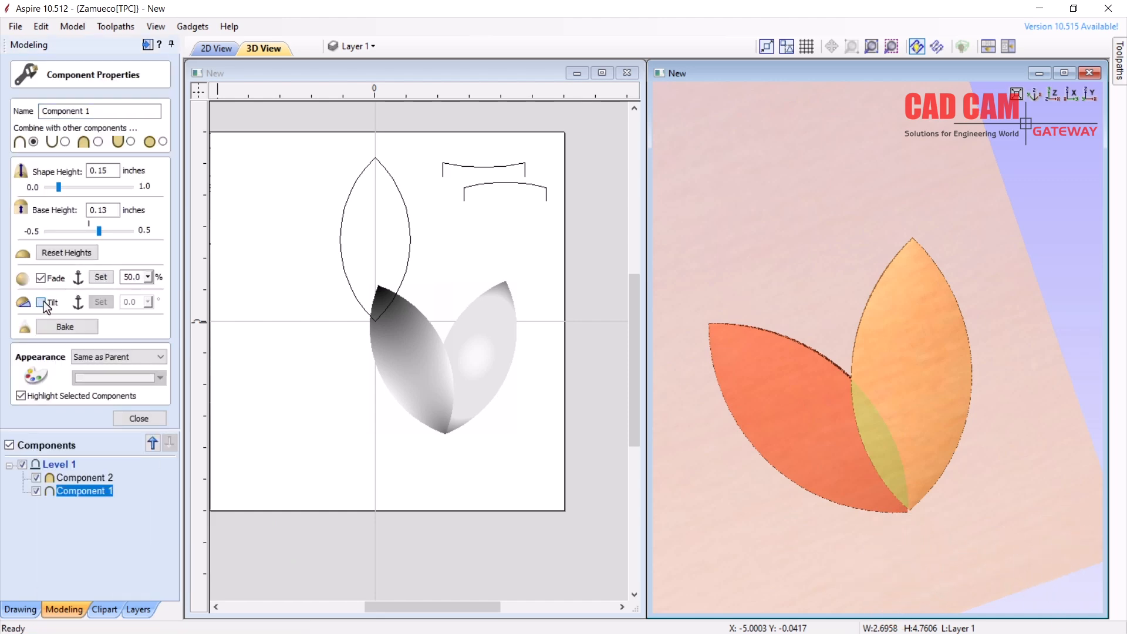
pyautogui.click(410, 364)
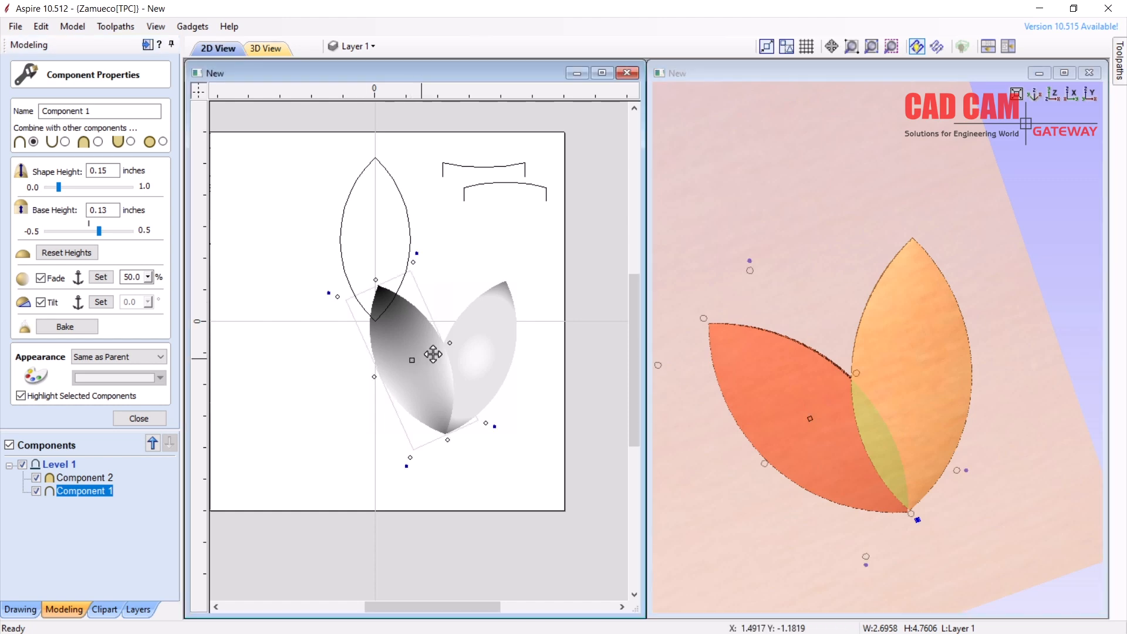
pyautogui.moveTo(917, 298); pyautogui.dragTo(948, 119)
pyautogui.moveTo(959, 438)
pyautogui.mouseDown()
pyautogui.moveTo(795, 422)
pyautogui.moveTo(892, 407)
pyautogui.moveTo(900, 425)
pyautogui.moveTo(752, 389)
pyautogui.moveTo(738, 406)
pyautogui.moveTo(819, 378)
pyautogui.moveTo(841, 406)
pyautogui.mouseUp()
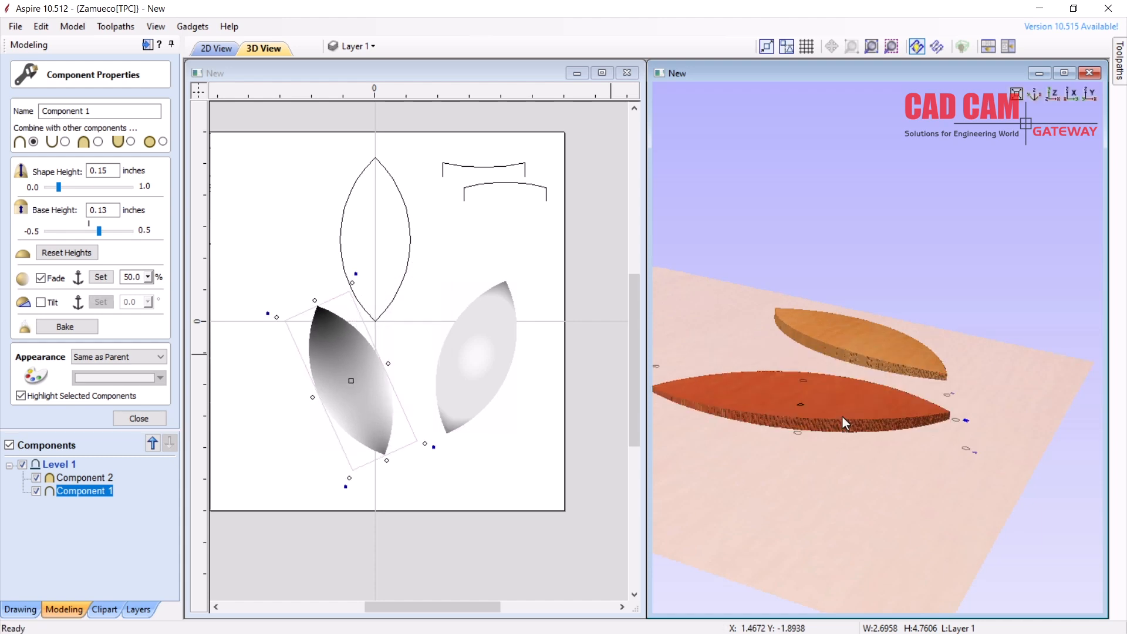
# Undo the accidental move of Component 1 and switch on its tilt
pyautogui.hotkey('ctrl', 'z')
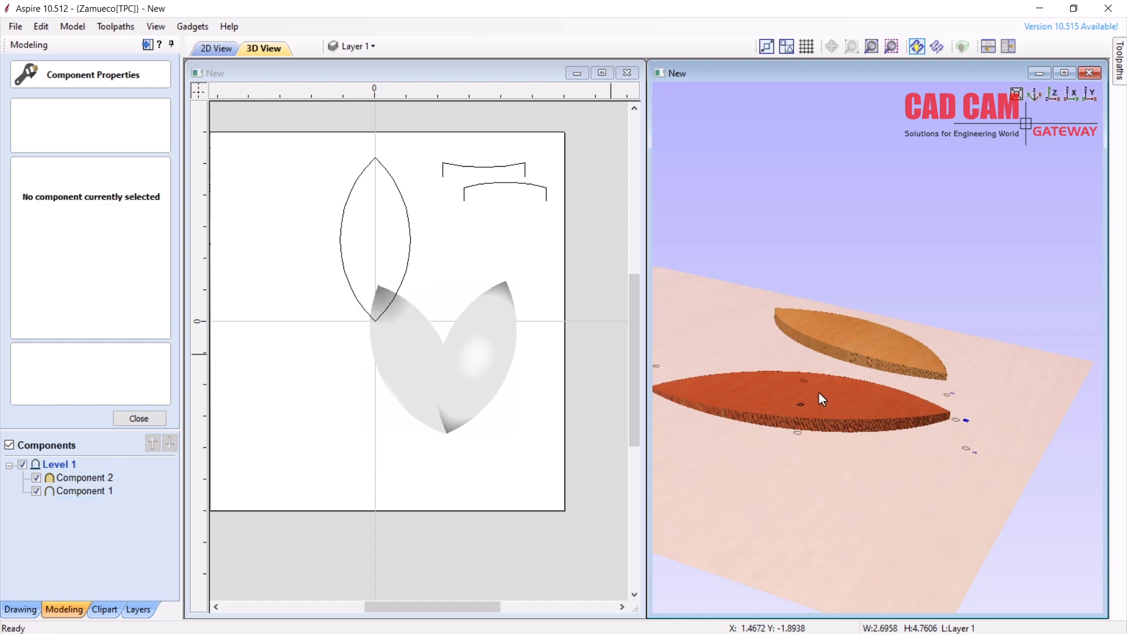
pyautogui.click(820, 395)
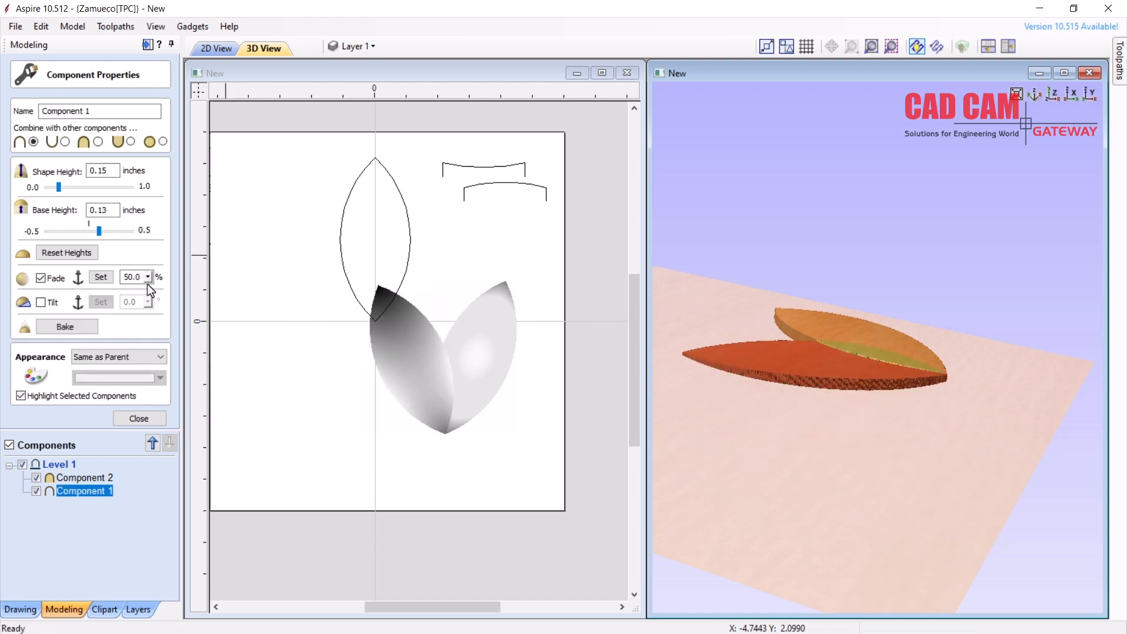
pyautogui.click(417, 342)
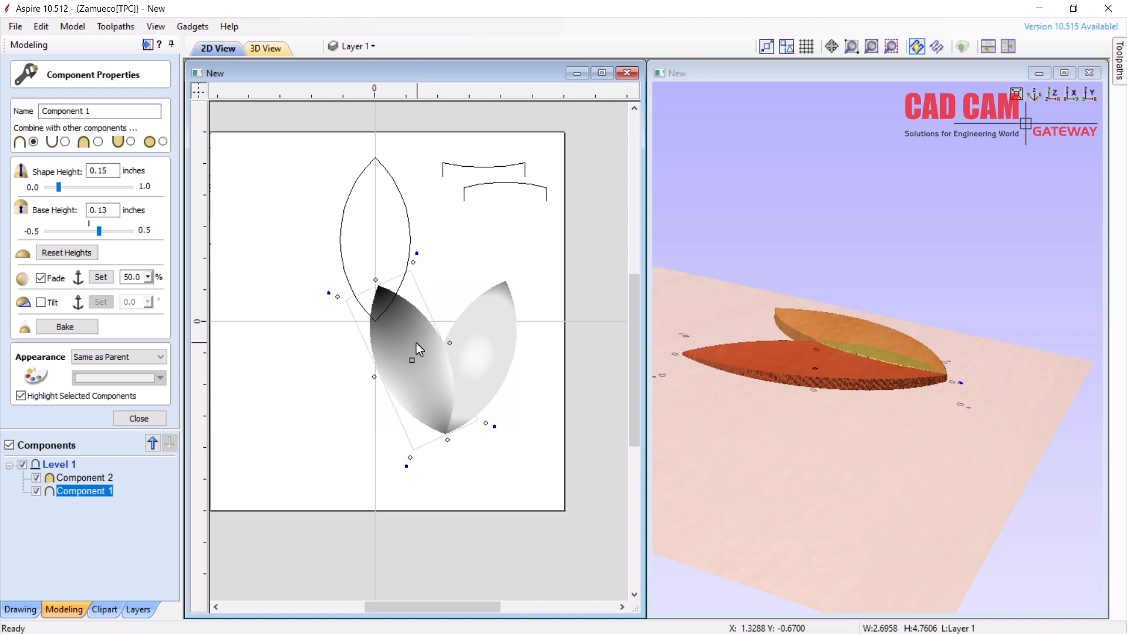
pyautogui.click(41, 302)
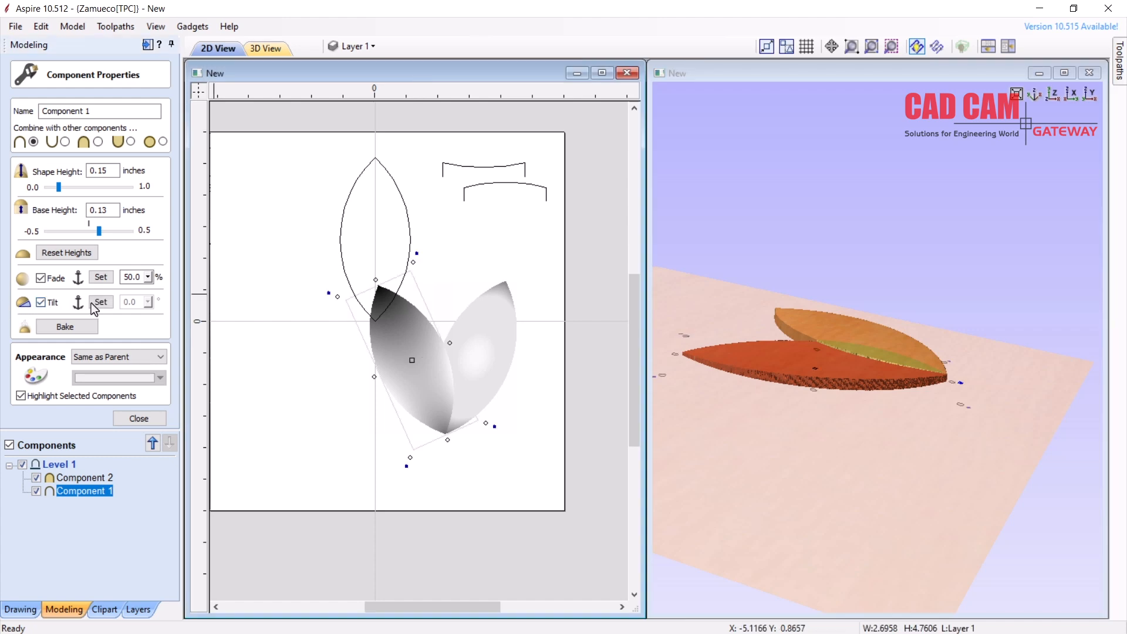
# Draw Component 1's tilt direction from the leaf's tip upward and set the tilt angle to 5.0°
pyautogui.click(101, 302)
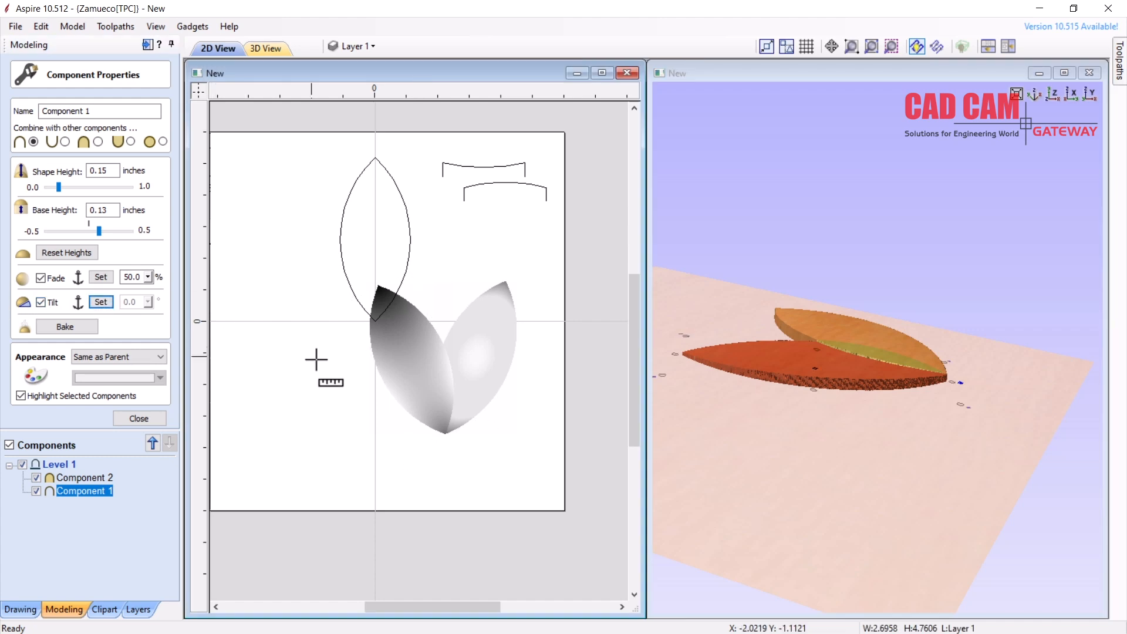
pyautogui.moveTo(444, 434); pyautogui.dragTo(345, 209)
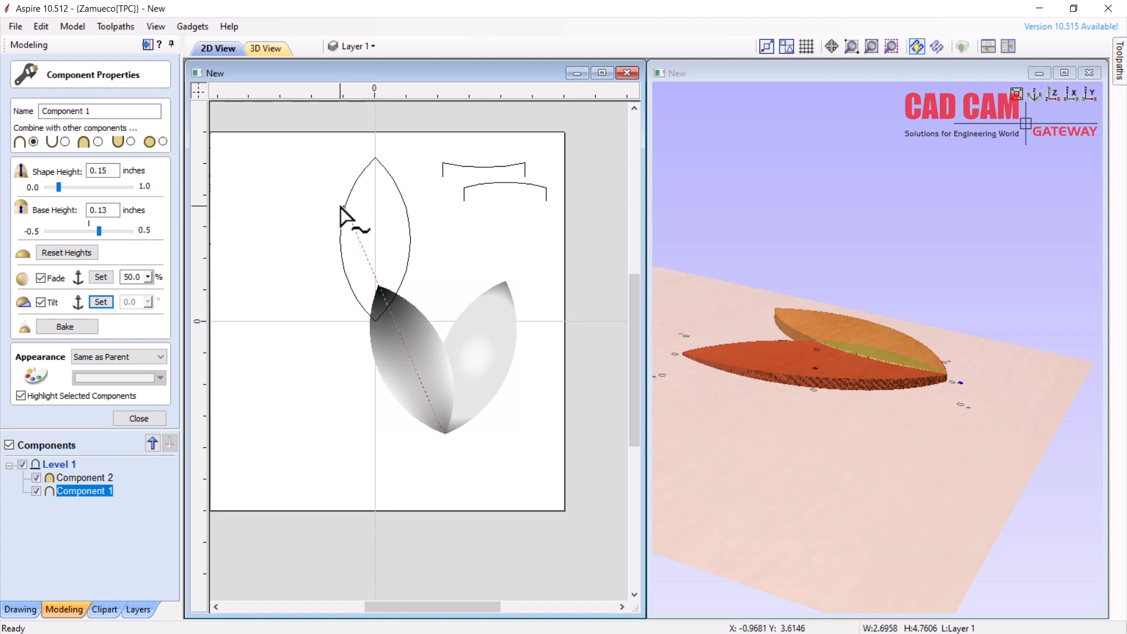
pyautogui.click(343, 208)
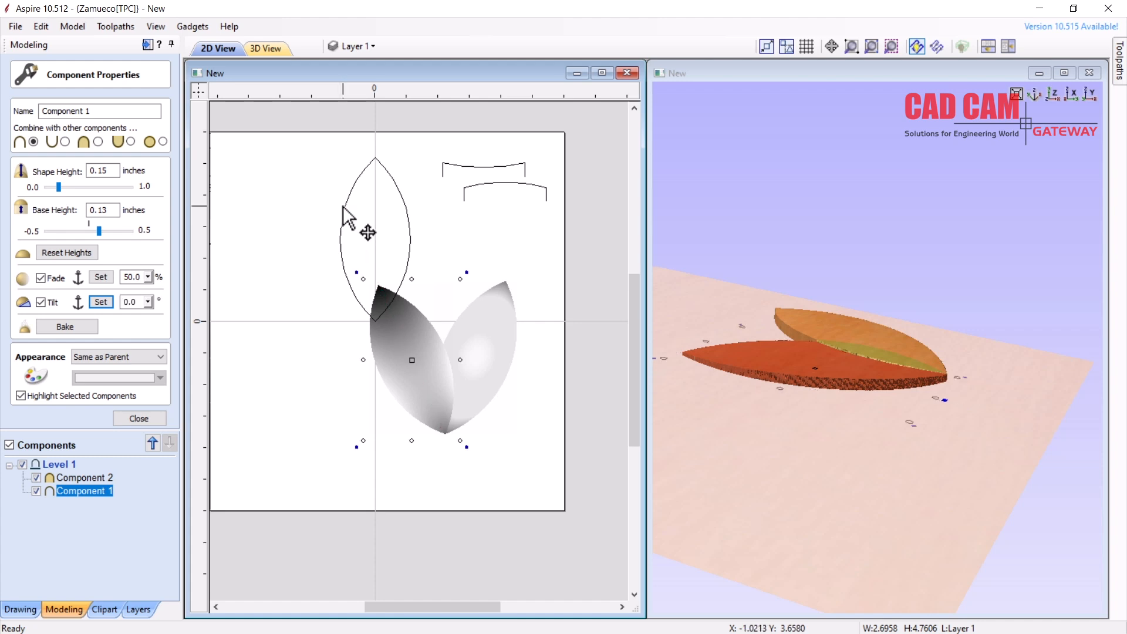
pyautogui.moveTo(148, 302); pyautogui.dragTo(176, 323)
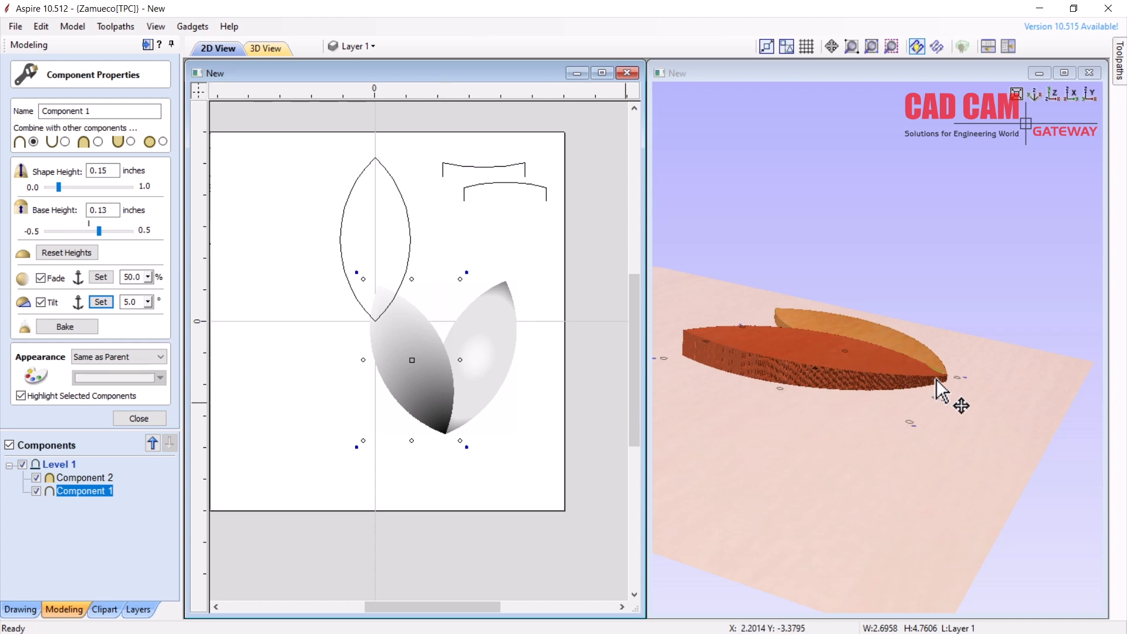
pyautogui.moveTo(901, 404); pyautogui.dragTo(809, 244)
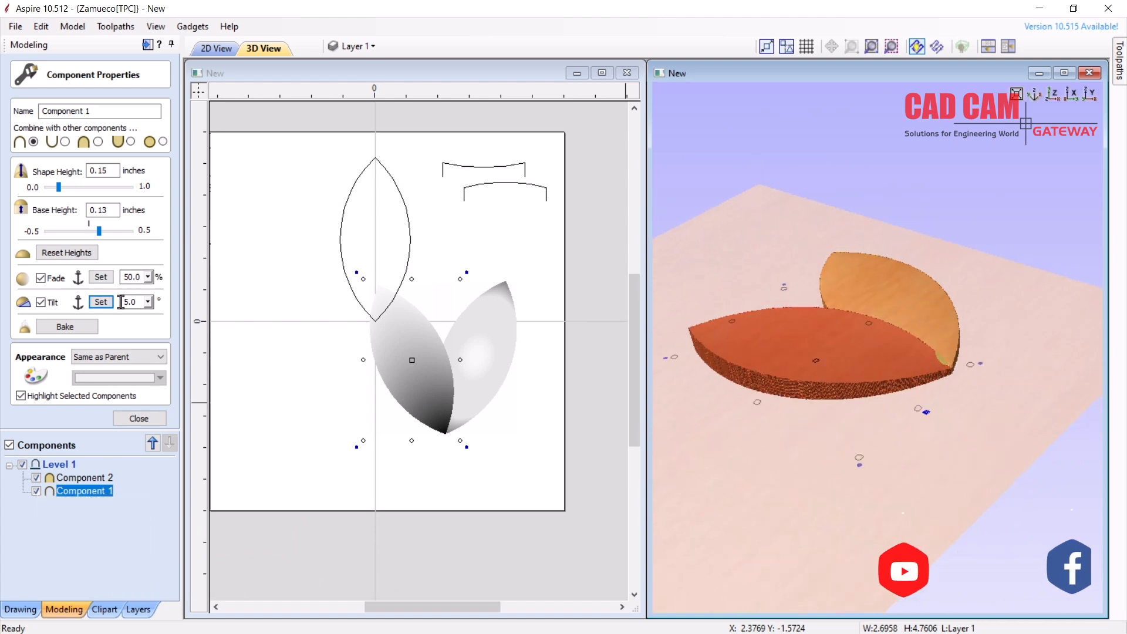
# Redefine Component 1's tilt direction with a new two-point line across the leaf, redrawing it once
pyautogui.click(102, 303)
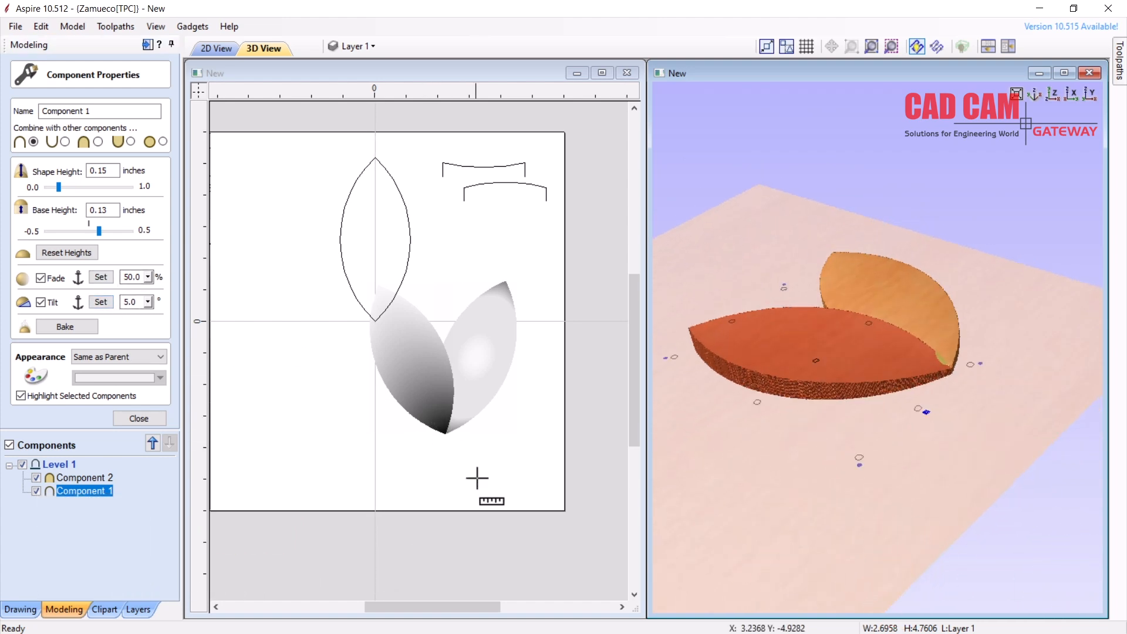
pyautogui.click(490, 496)
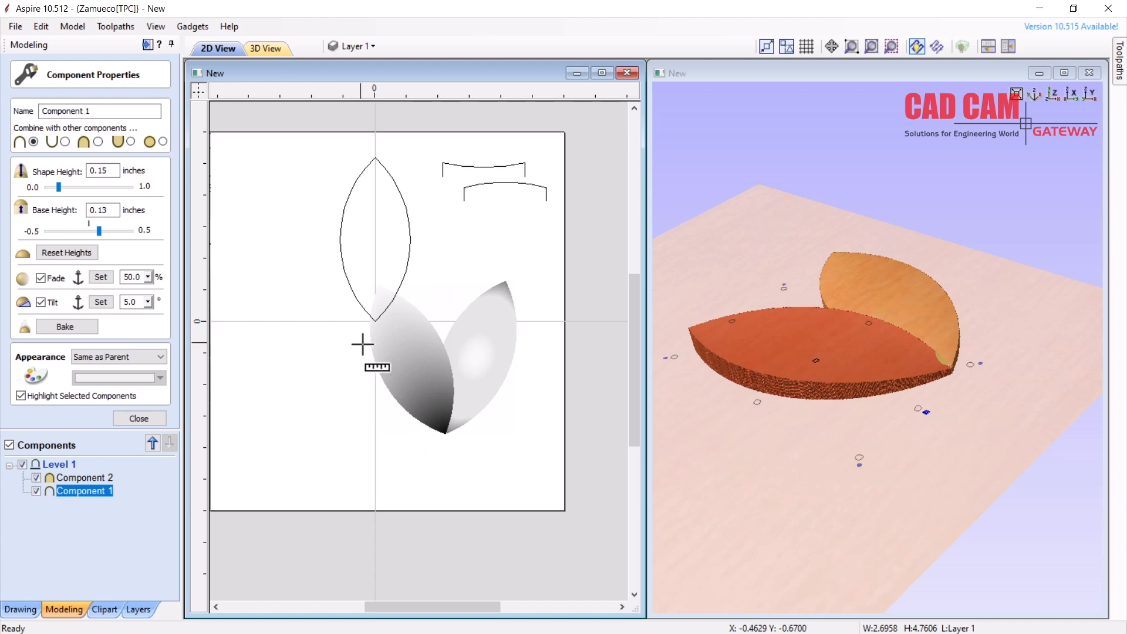
pyautogui.click(382, 335)
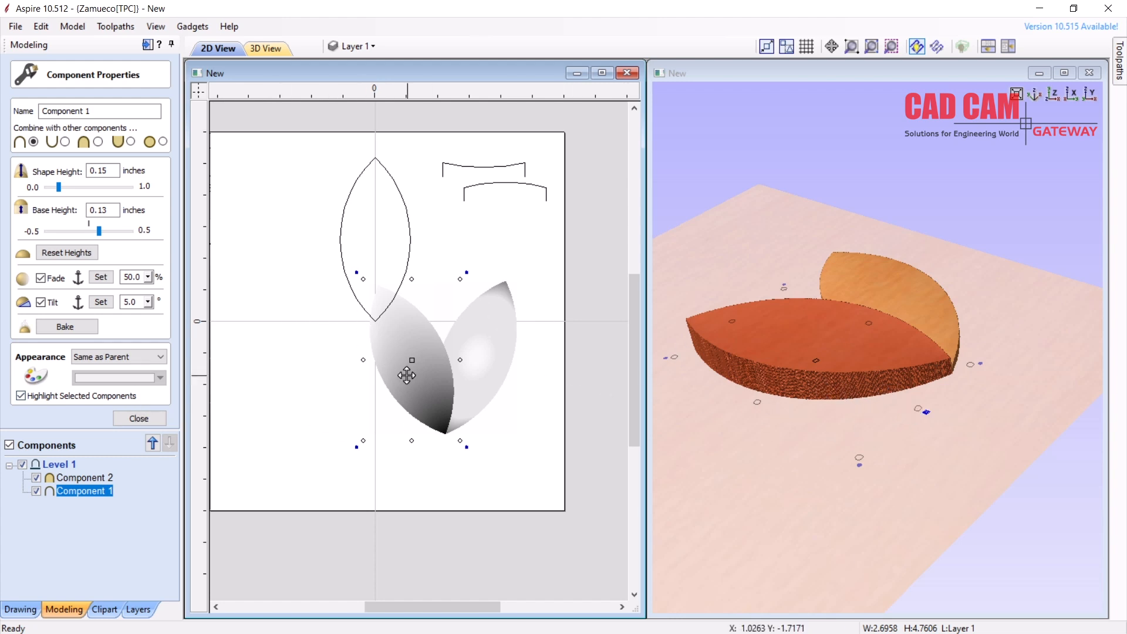
pyautogui.click(100, 301)
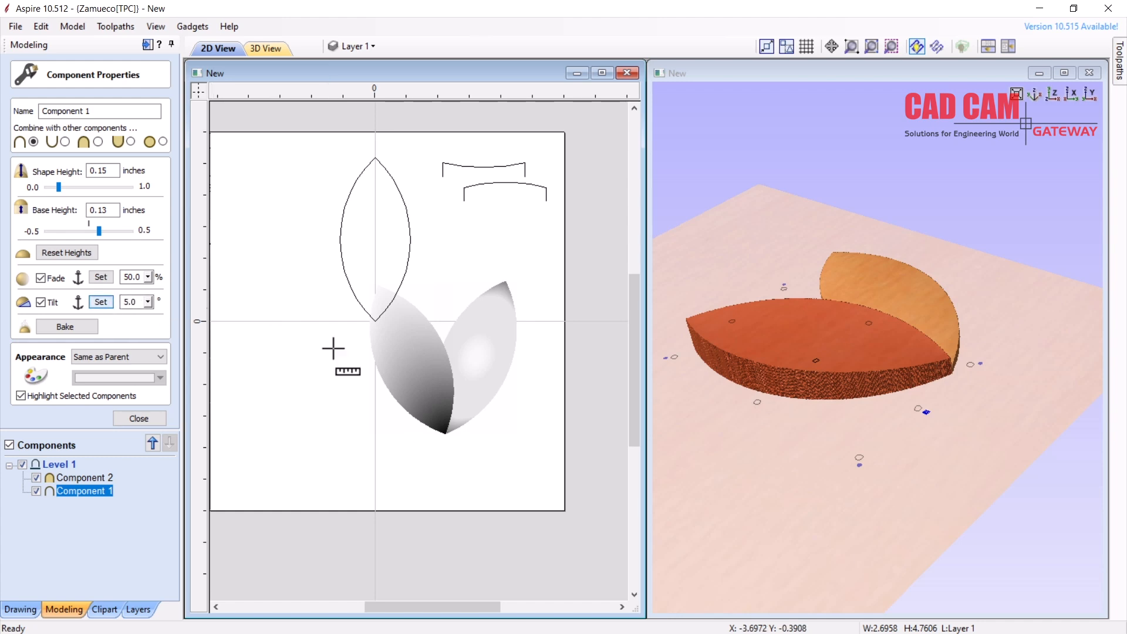
pyautogui.click(410, 350)
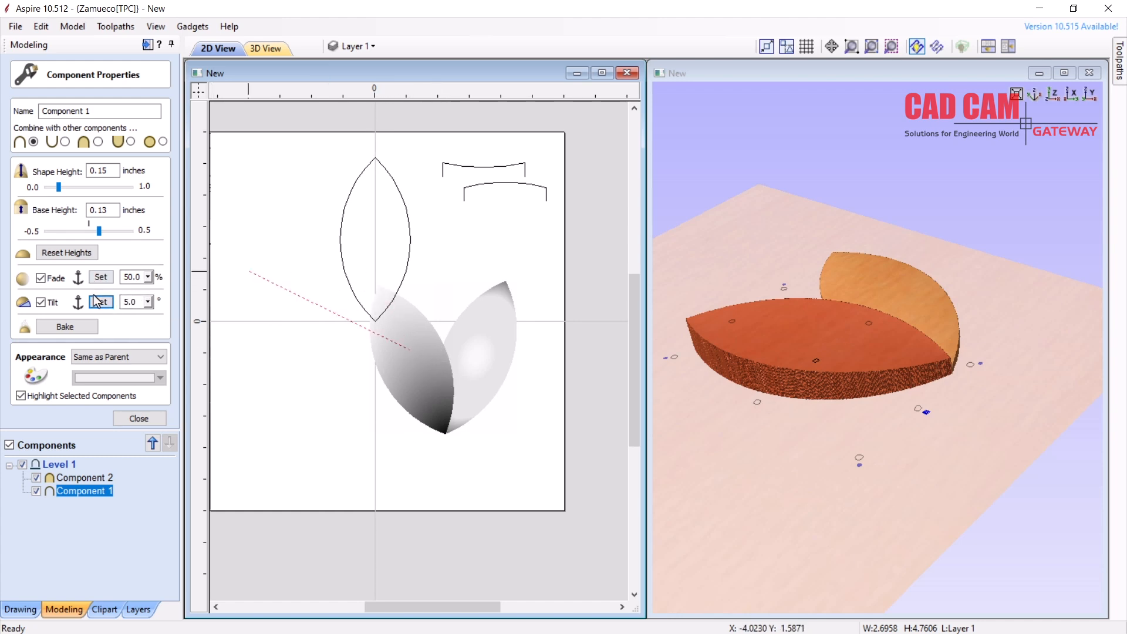
pyautogui.click(346, 250)
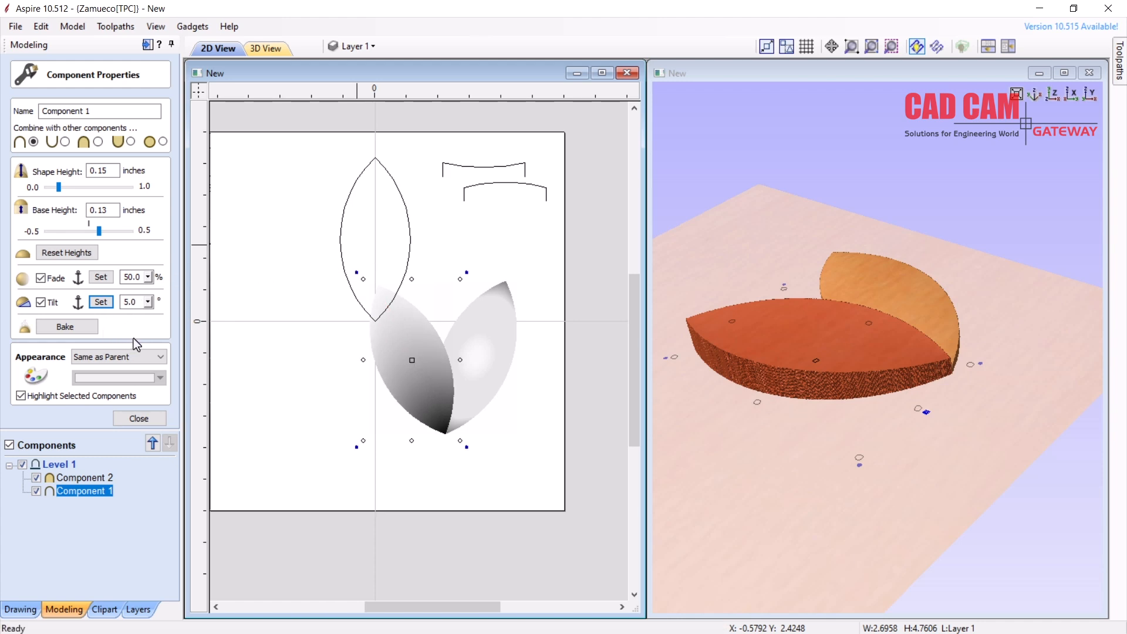
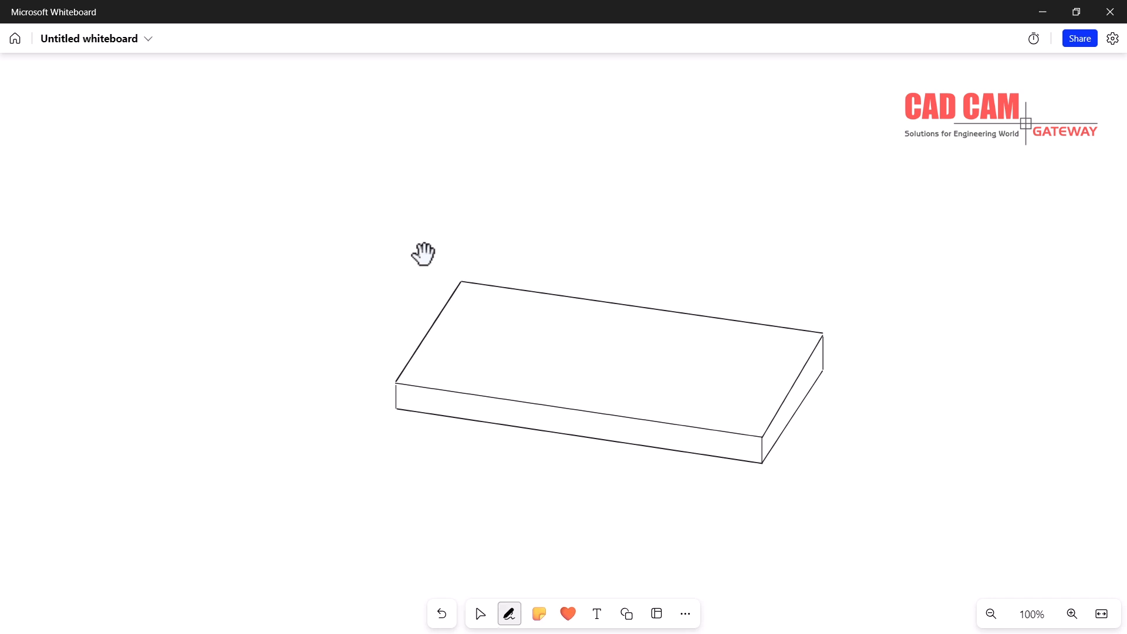
# Sketch edge lines, an arrowhead, a capping arc and a long line, then erase everything
pyautogui.moveTo(852, 289)
pyautogui.mouseDown()
pyautogui.moveTo(823, 319)
pyautogui.moveTo(834, 356)
pyautogui.mouseUp()
pyautogui.moveTo(853, 307); pyautogui.dragTo(858, 335)
pyautogui.moveTo(850, 291); pyautogui.dragTo(860, 293)
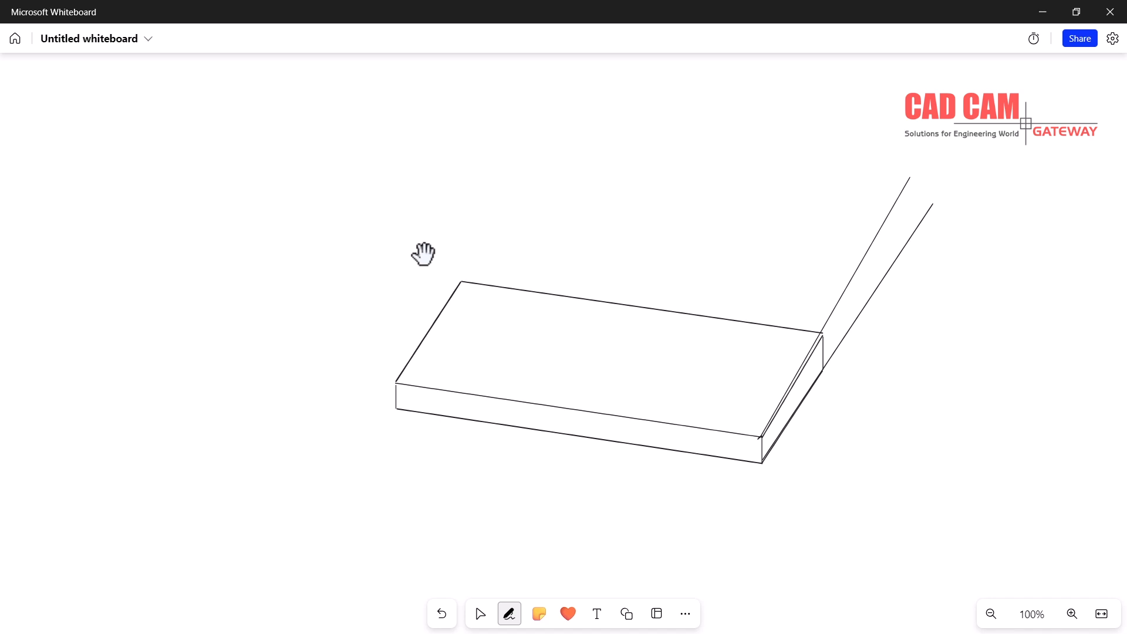
pyautogui.moveTo(939, 226)
pyautogui.mouseDown()
pyautogui.moveTo(931, 199)
pyautogui.moveTo(887, 163)
pyautogui.mouseUp()
pyautogui.moveTo(857, 208); pyautogui.dragTo(781, 495)
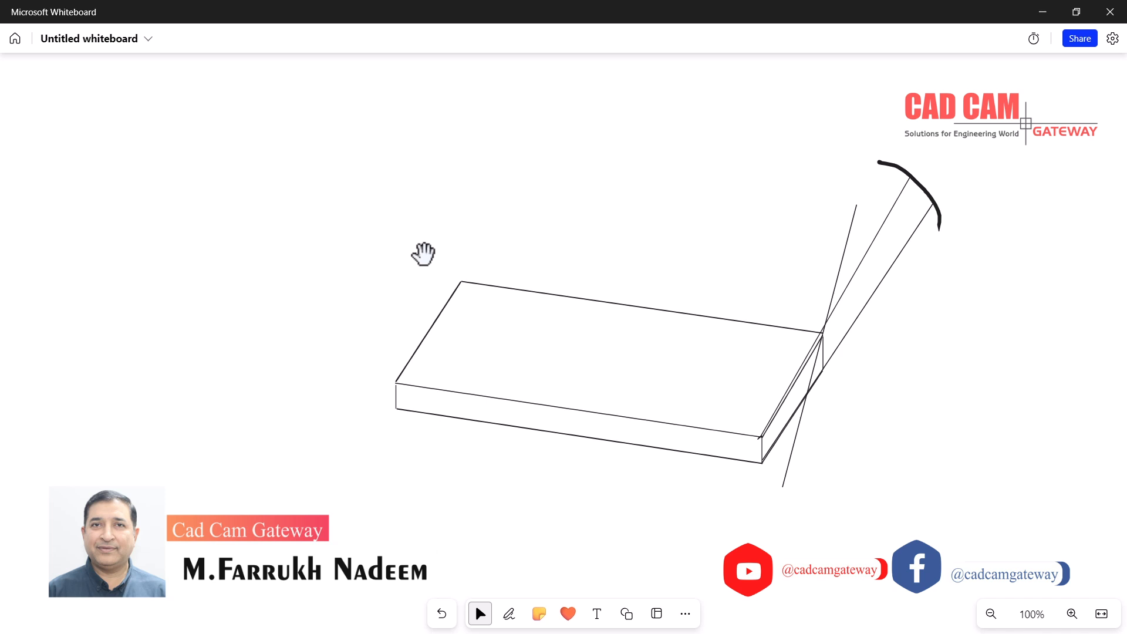
pyautogui.hotkey('ctrl', 'a')
pyautogui.press('Delete')
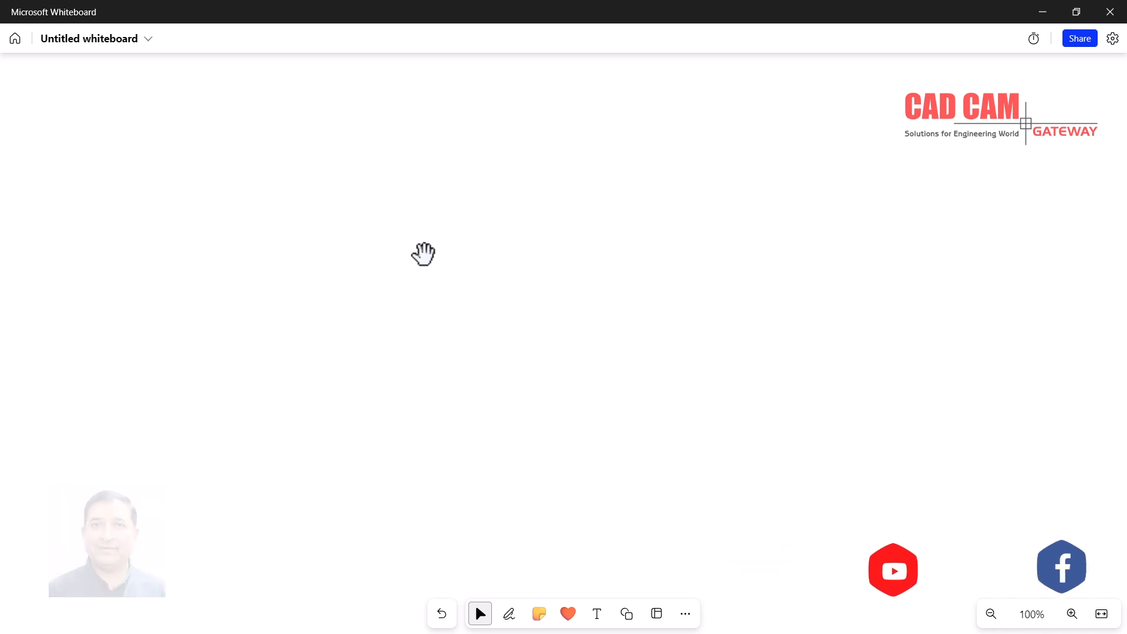
# Draw a horizontal and a vertical axis with a small circle at their crossing
pyautogui.hotkey('alt', 'w')
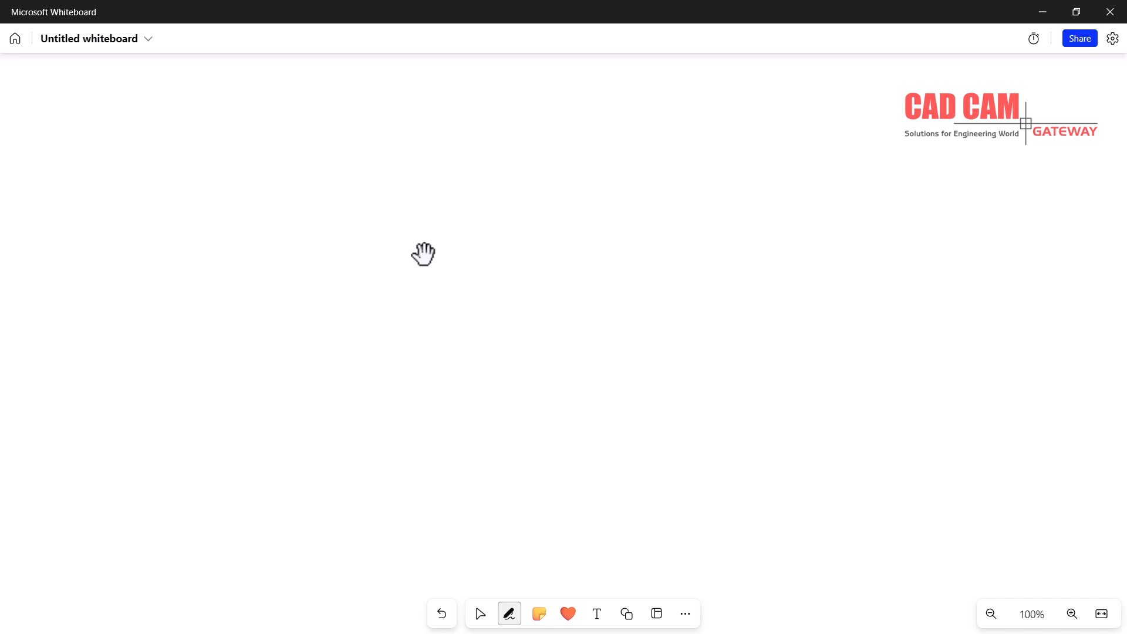
pyautogui.moveTo(440, 309); pyautogui.dragTo(747, 325)
pyautogui.press('Escape')
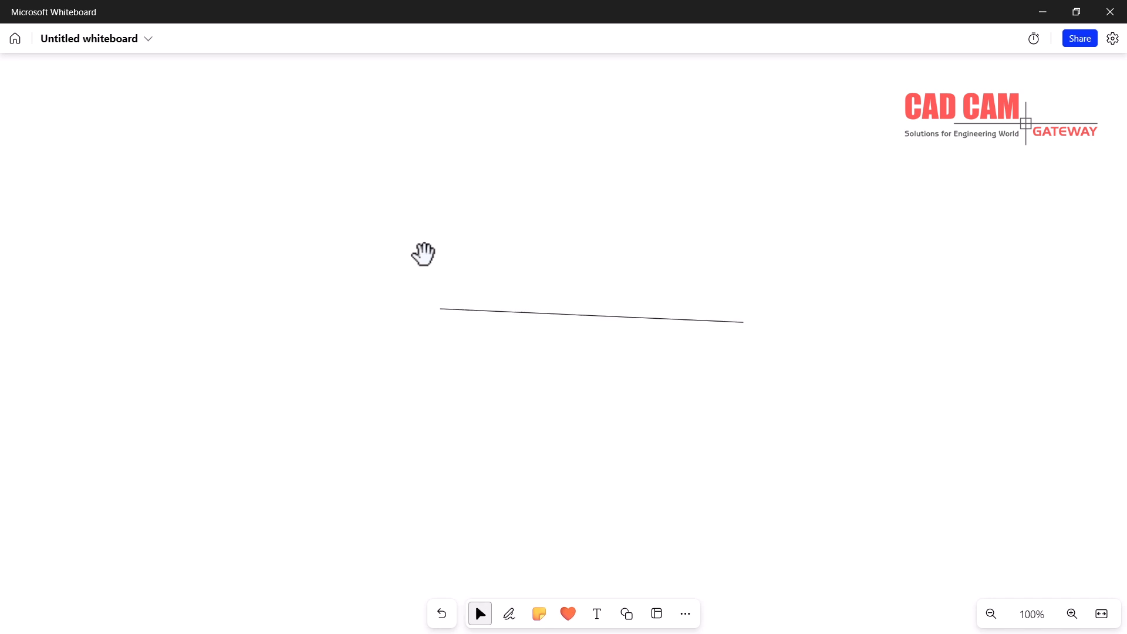
pyautogui.hotkey('alt', 'w')
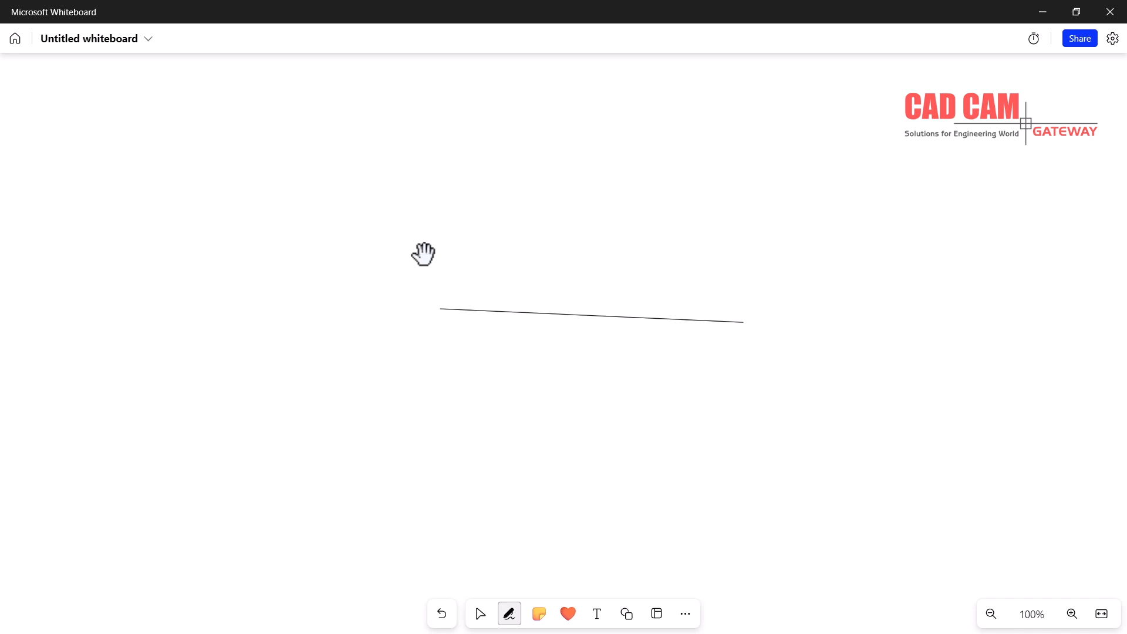
pyautogui.moveTo(599, 240); pyautogui.dragTo(586, 405)
pyautogui.press('Escape')
pyautogui.hotkey('alt', 'w')
pyautogui.moveTo(577, 315)
pyautogui.mouseDown()
pyautogui.moveTo(594, 338)
pyautogui.moveTo(606, 304)
pyautogui.moveTo(583, 304)
pyautogui.mouseUp()
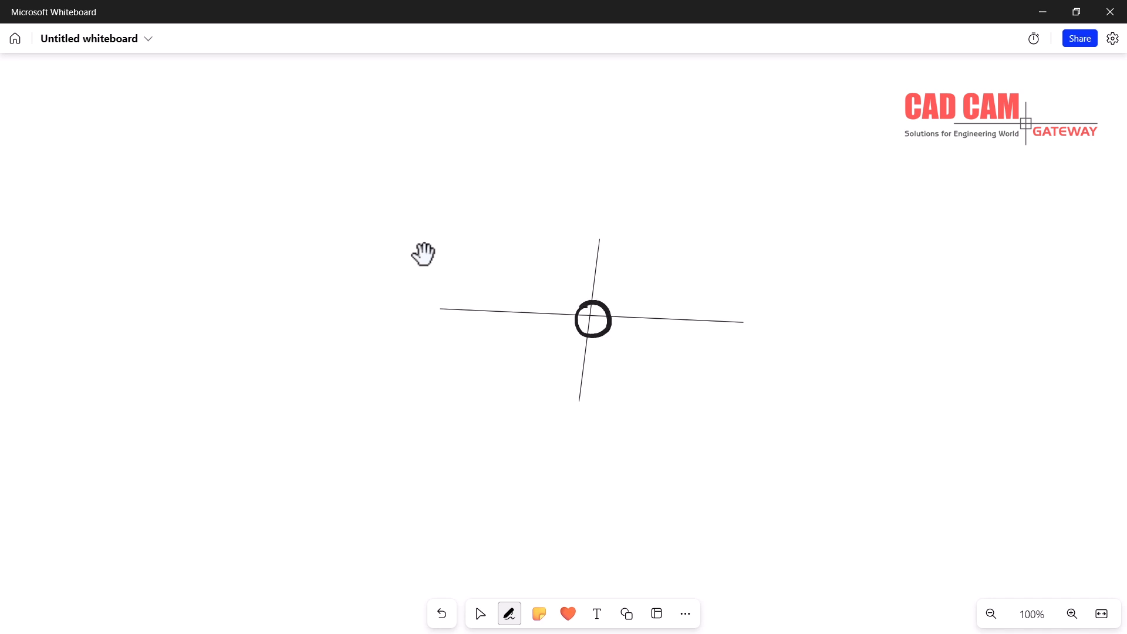
pyautogui.press('Escape')
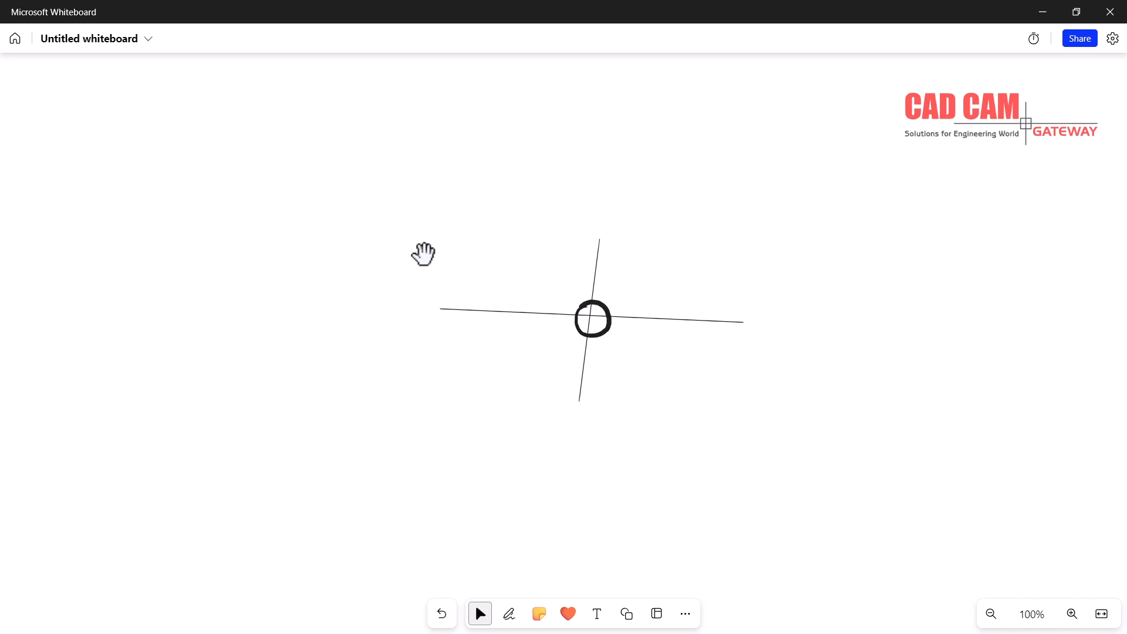
# Add converging lines from the circle, a thick right edge stroke, shading and a loop
pyautogui.hotkey('alt', 'w')
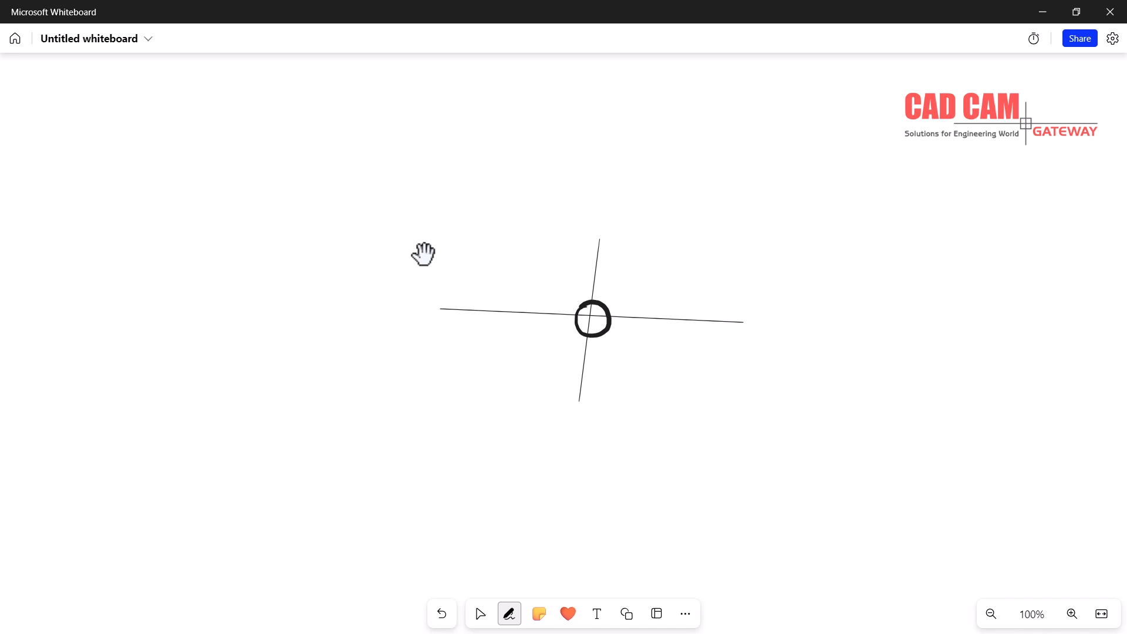
pyautogui.moveTo(589, 314); pyautogui.dragTo(745, 245)
pyautogui.moveTo(589, 314); pyautogui.dragTo(456, 393)
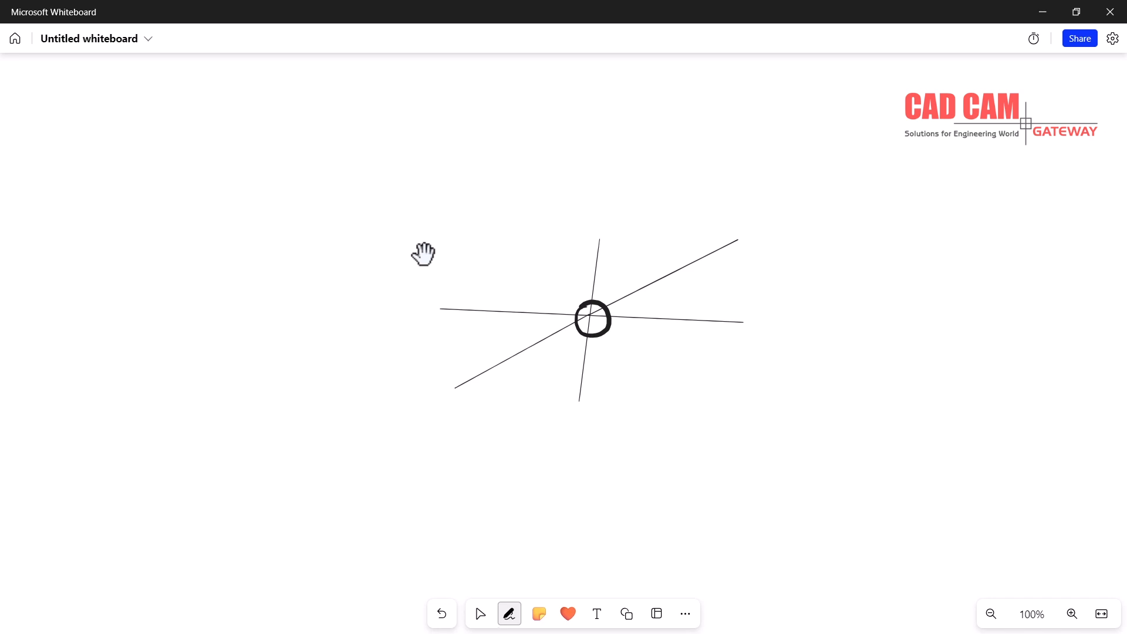
pyautogui.moveTo(477, 308); pyautogui.dragTo(750, 249)
pyautogui.moveTo(741, 239); pyautogui.dragTo(724, 333)
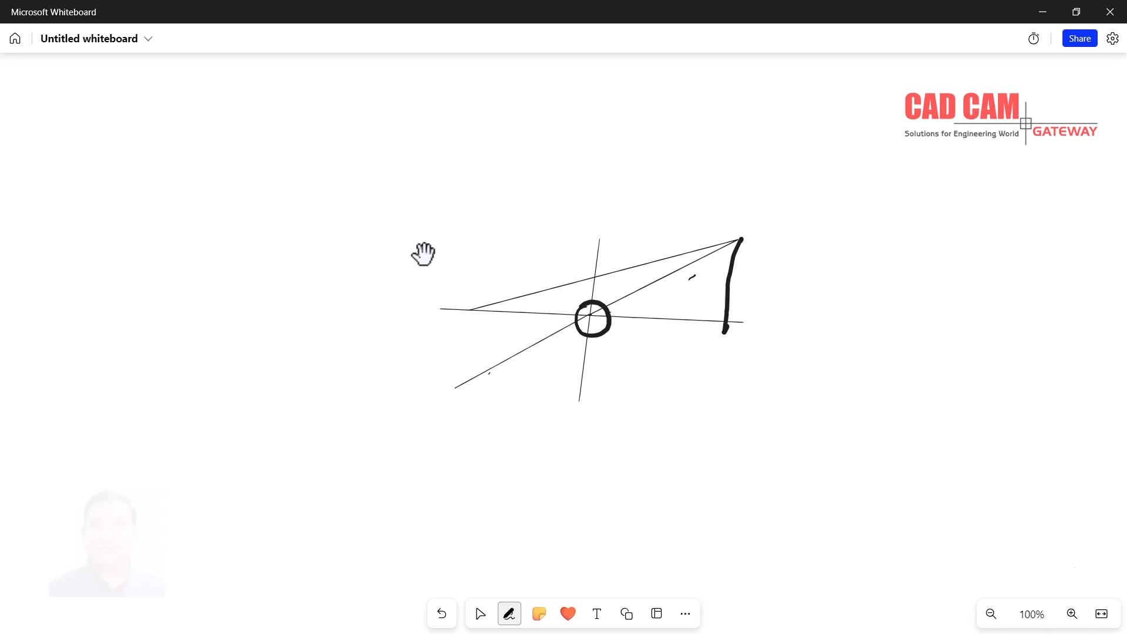
pyautogui.moveTo(576, 288); pyautogui.dragTo(693, 272)
pyautogui.moveTo(693, 272)
pyautogui.mouseDown()
pyautogui.moveTo(628, 286)
pyautogui.moveTo(675, 308)
pyautogui.moveTo(718, 260)
pyautogui.moveTo(541, 302)
pyautogui.moveTo(646, 280)
pyautogui.mouseUp()
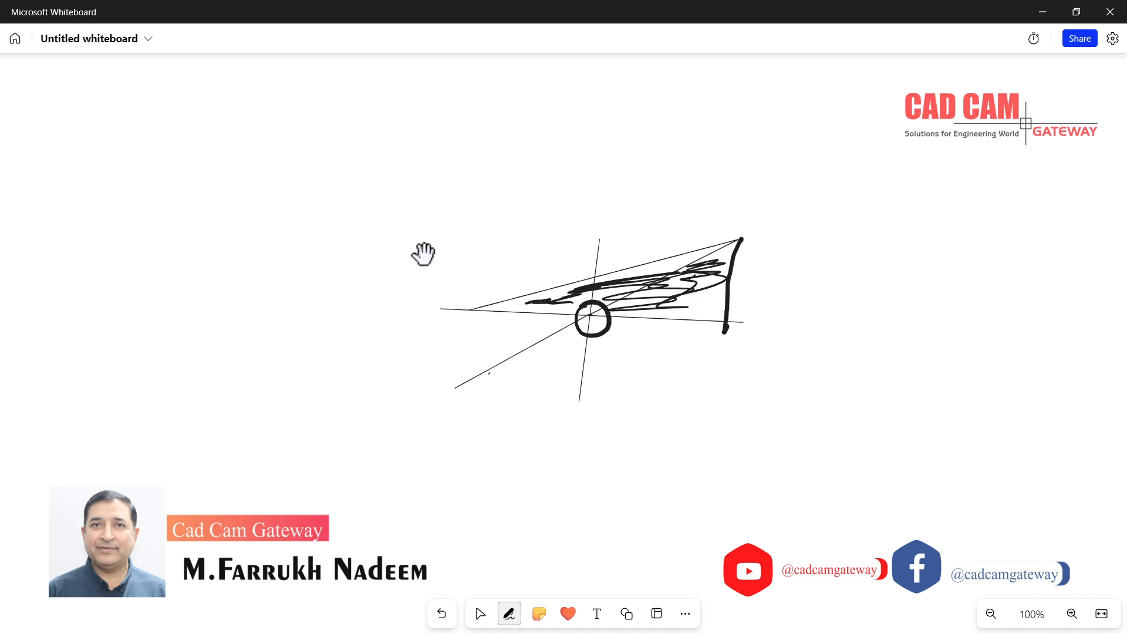
pyautogui.moveTo(429, 299)
pyautogui.mouseDown()
pyautogui.moveTo(424, 311)
pyautogui.moveTo(449, 309)
pyautogui.moveTo(465, 386)
pyautogui.mouseUp()
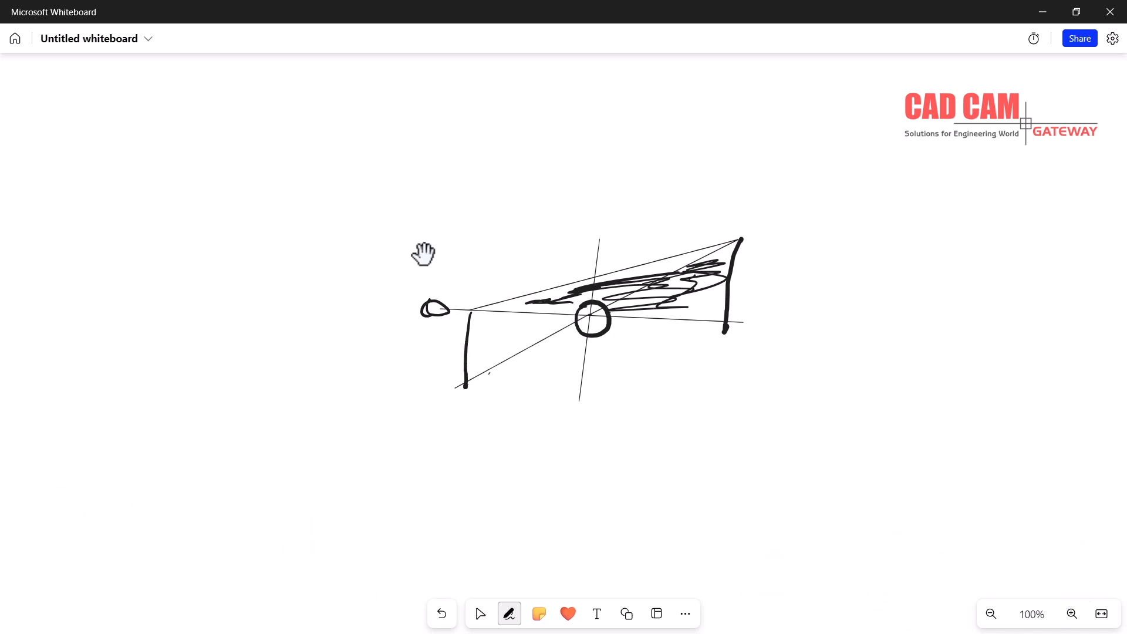
pyautogui.click(481, 613)
pyautogui.click(509, 613)
# Sketch a rectangle with a tilted box crossing it and a line through the box
pyautogui.moveTo(784, 271)
pyautogui.mouseDown()
pyautogui.moveTo(910, 280)
pyautogui.moveTo(941, 325)
pyautogui.moveTo(831, 317)
pyautogui.moveTo(794, 259)
pyautogui.mouseUp()
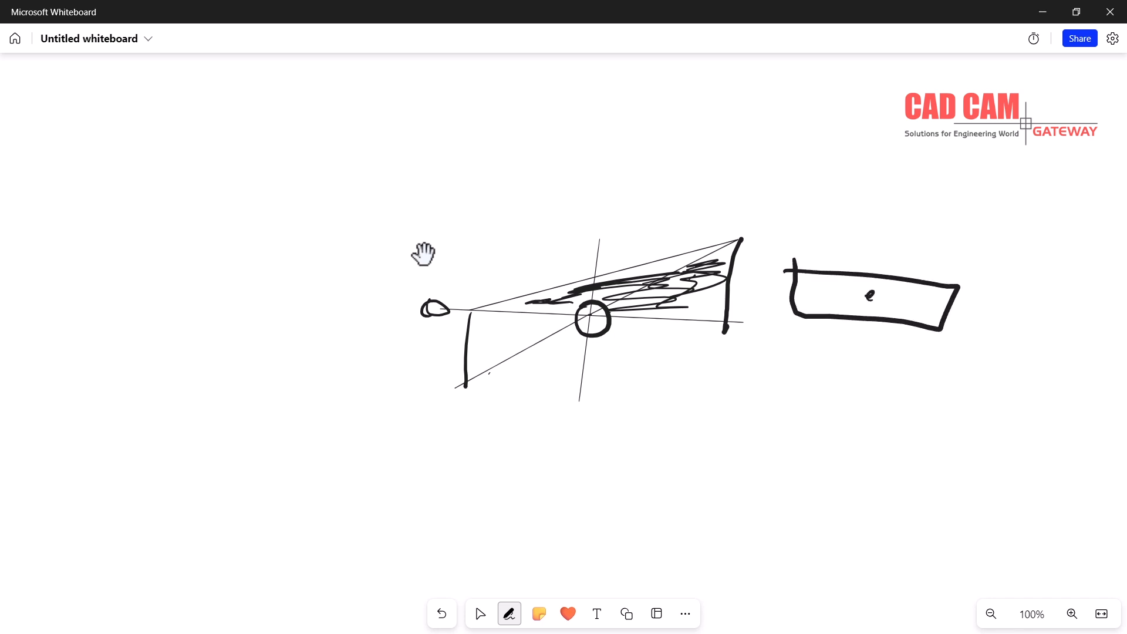
pyautogui.moveTo(908, 242)
pyautogui.mouseDown()
pyautogui.moveTo(761, 346)
pyautogui.moveTo(800, 374)
pyautogui.moveTo(932, 286)
pyautogui.moveTo(958, 250)
pyautogui.moveTo(887, 247)
pyautogui.mouseUp()
pyautogui.click(481, 614)
pyautogui.click(509, 614)
pyautogui.moveTo(773, 283); pyautogui.dragTo(985, 320)
pyautogui.click(480, 614)
pyautogui.click(509, 613)
# Sketch a lower rectangle and a diagonal line across it
pyautogui.moveTo(753, 404)
pyautogui.mouseDown()
pyautogui.moveTo(908, 402)
pyautogui.moveTo(891, 444)
pyautogui.moveTo(734, 447)
pyautogui.moveTo(727, 403)
pyautogui.moveTo(765, 404)
pyautogui.mouseUp()
pyautogui.moveTo(709, 450)
pyautogui.mouseDown()
pyautogui.moveTo(880, 362)
pyautogui.moveTo(863, 333)
pyautogui.moveTo(705, 405)
pyautogui.moveTo(719, 441)
pyautogui.moveTo(623, 450)
pyautogui.moveTo(683, 489)
pyautogui.moveTo(703, 465)
pyautogui.mouseUp()
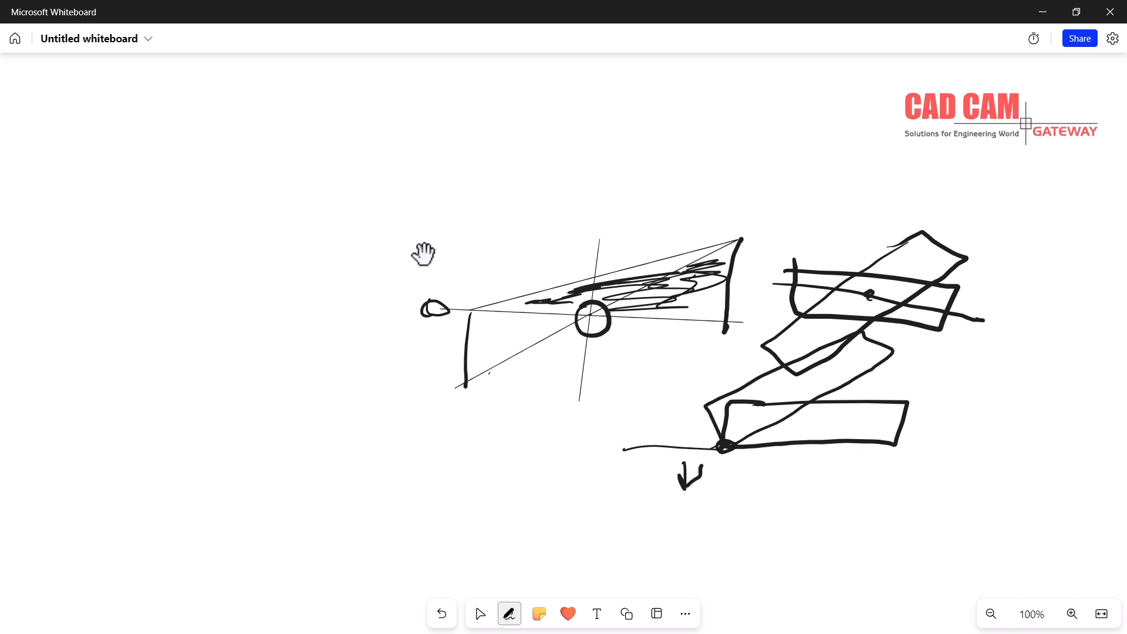
pyautogui.moveTo(754, 492); pyautogui.dragTo(903, 392)
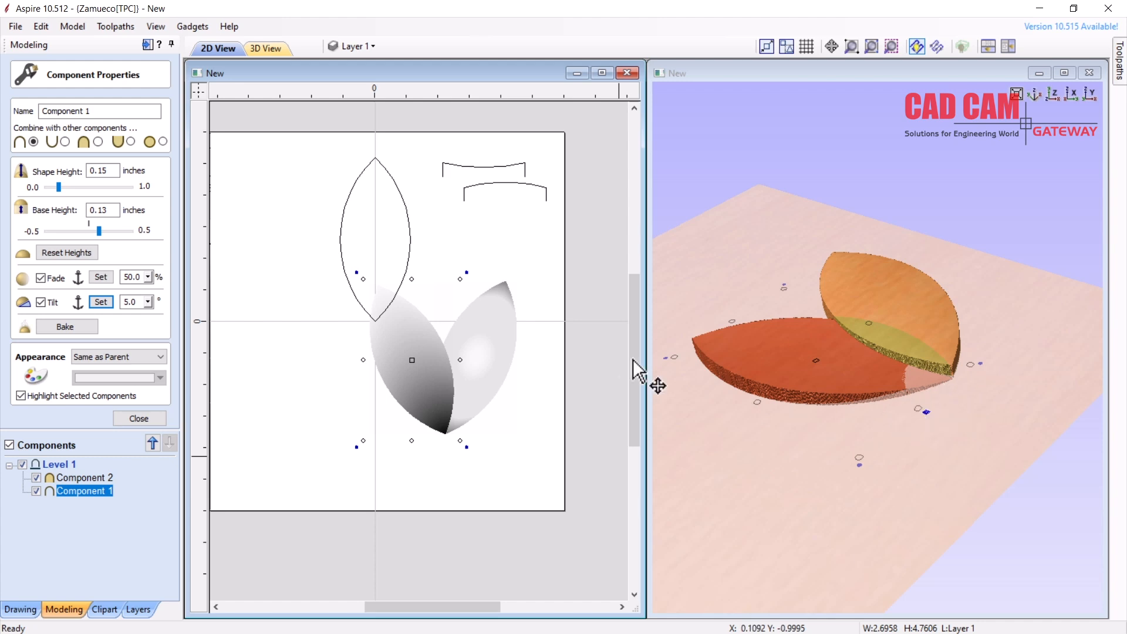
# Set Component 1's tilt back to 0.0° and close Component Properties
pyautogui.click(148, 302)
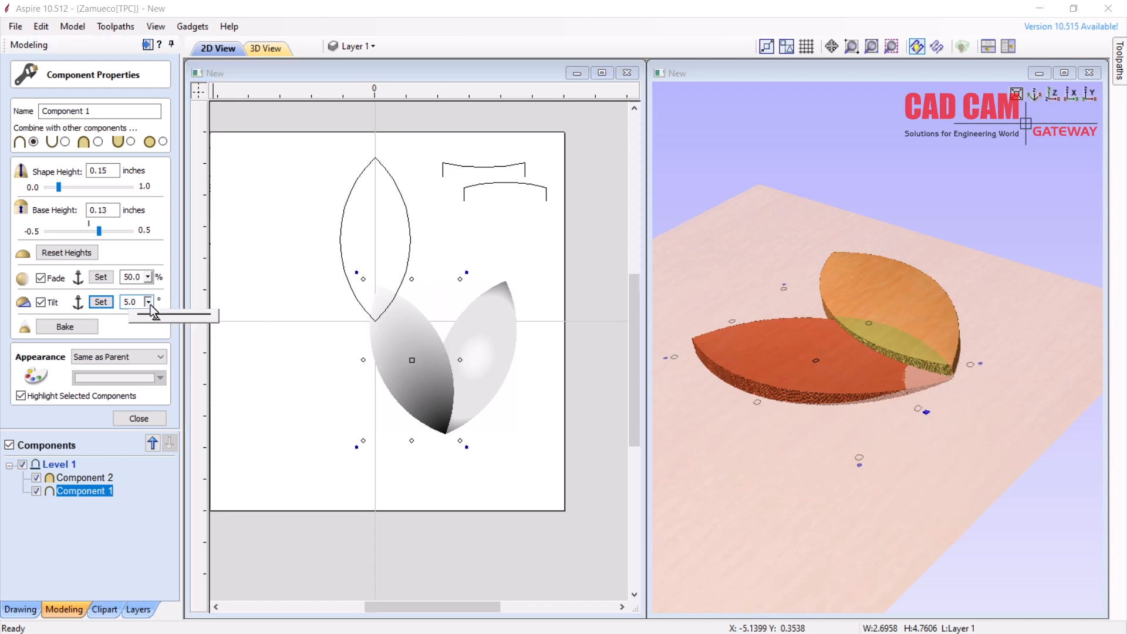
pyautogui.moveTo(155, 318); pyautogui.dragTo(111, 325)
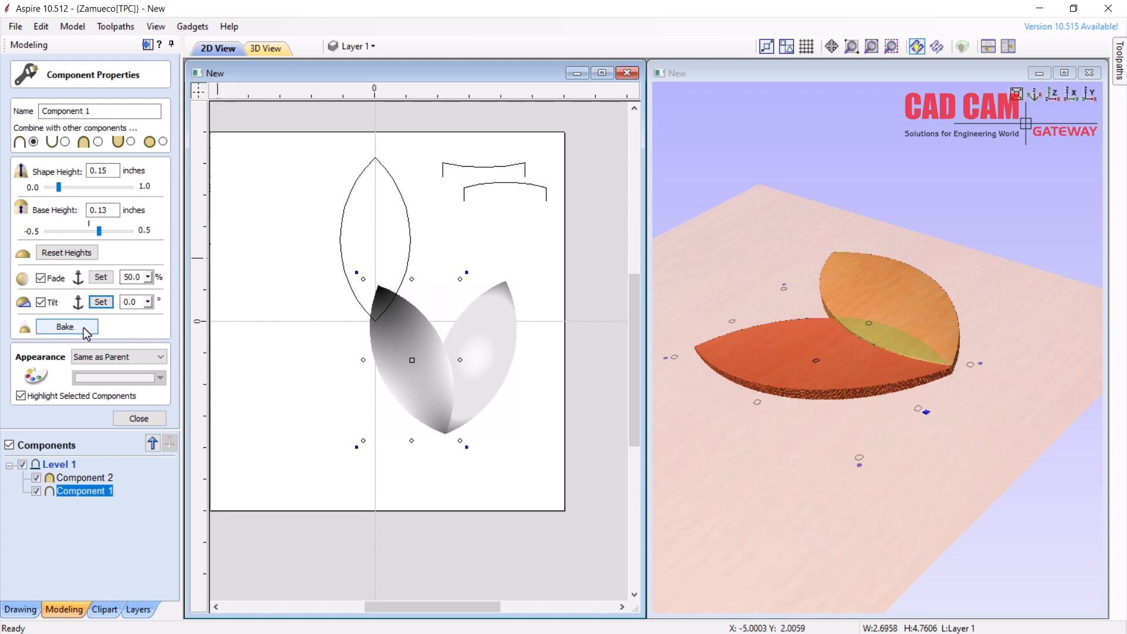
pyautogui.click(716, 242)
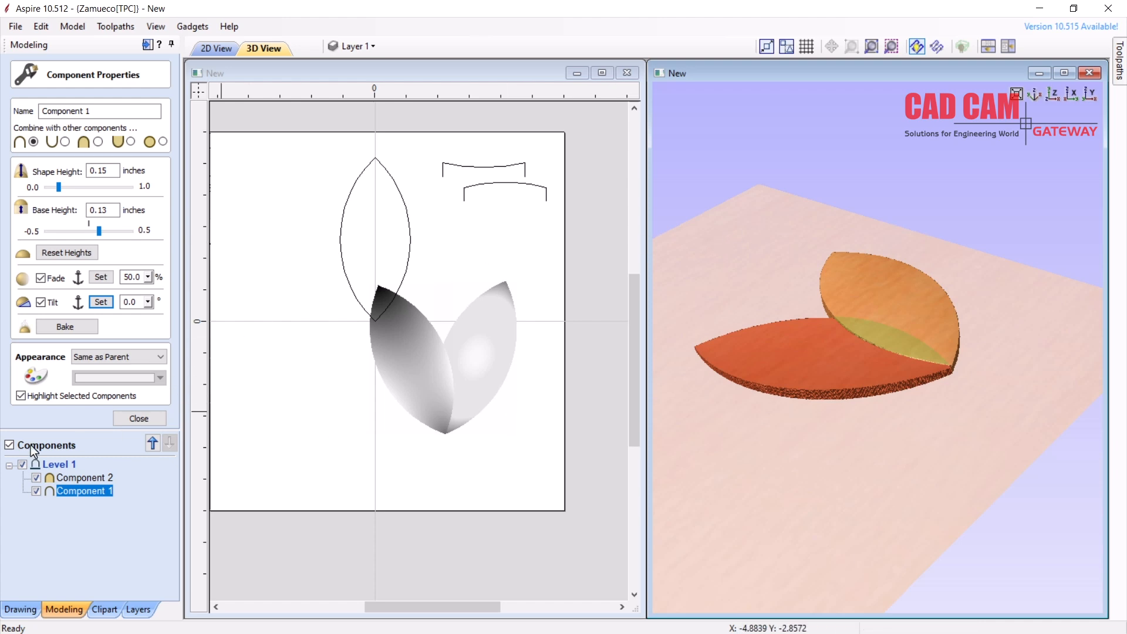
pyautogui.click(152, 422)
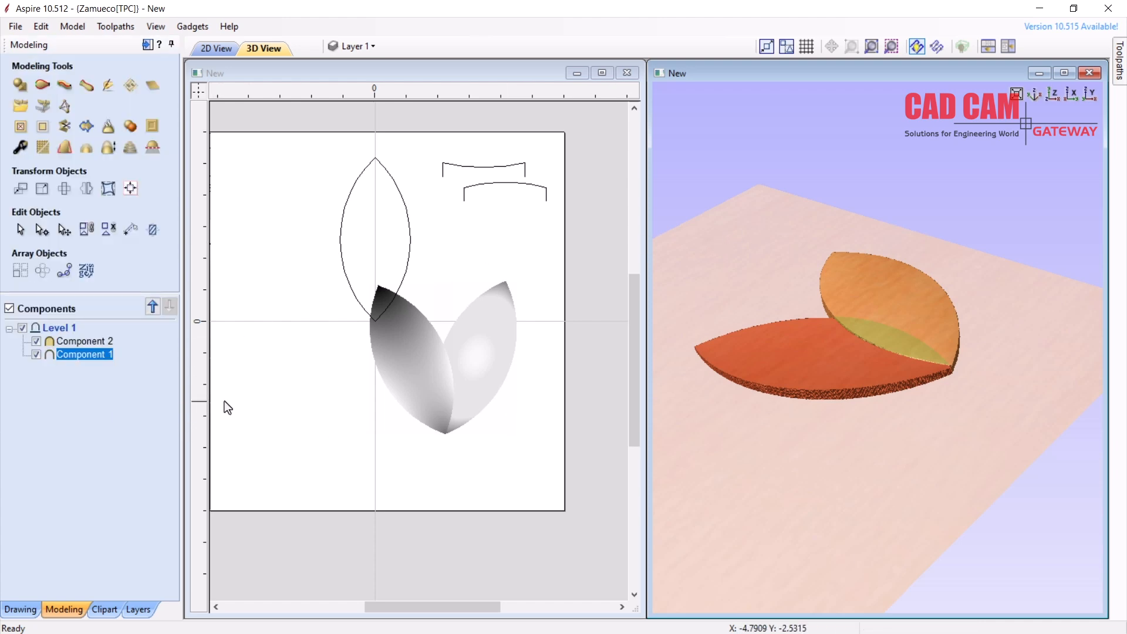
# Bake Component 2 and Component 1 into one component and delete the originals
pyautogui.click(475, 363)
pyautogui.click(422, 366)
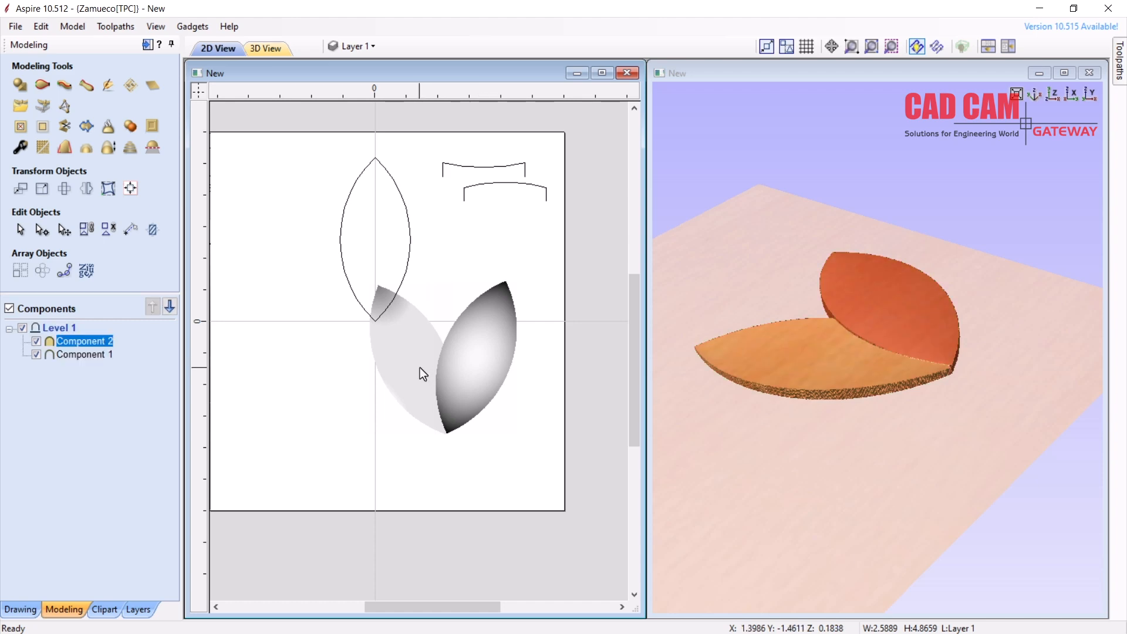
pyautogui.keyDown('shift'); pyautogui.click(421, 368); pyautogui.keyUp('shift')
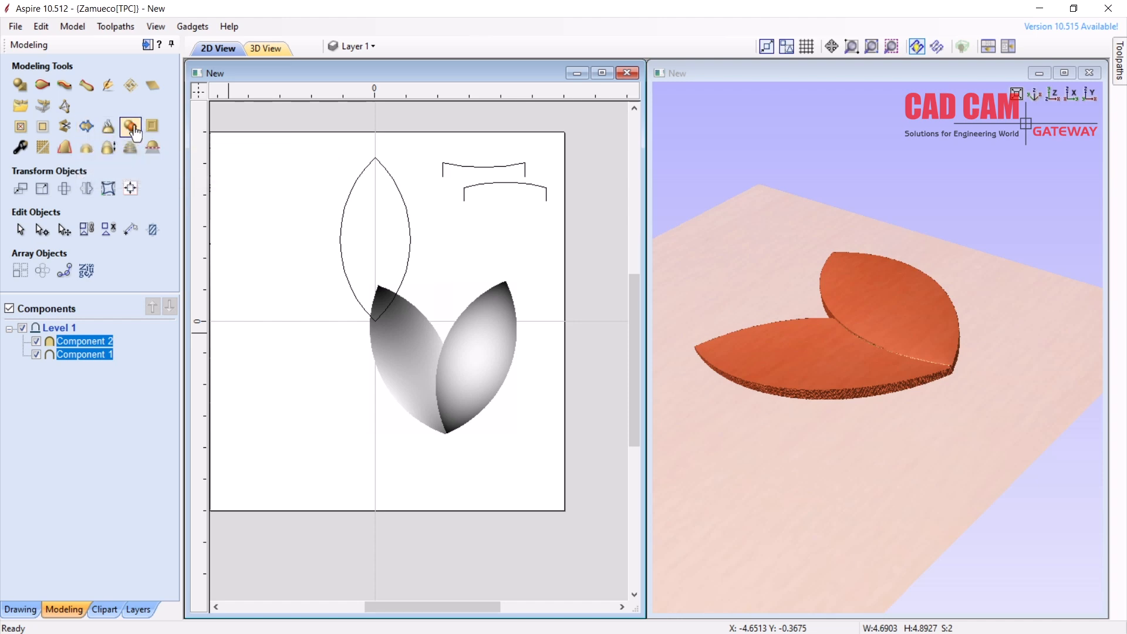
pyautogui.click(109, 128)
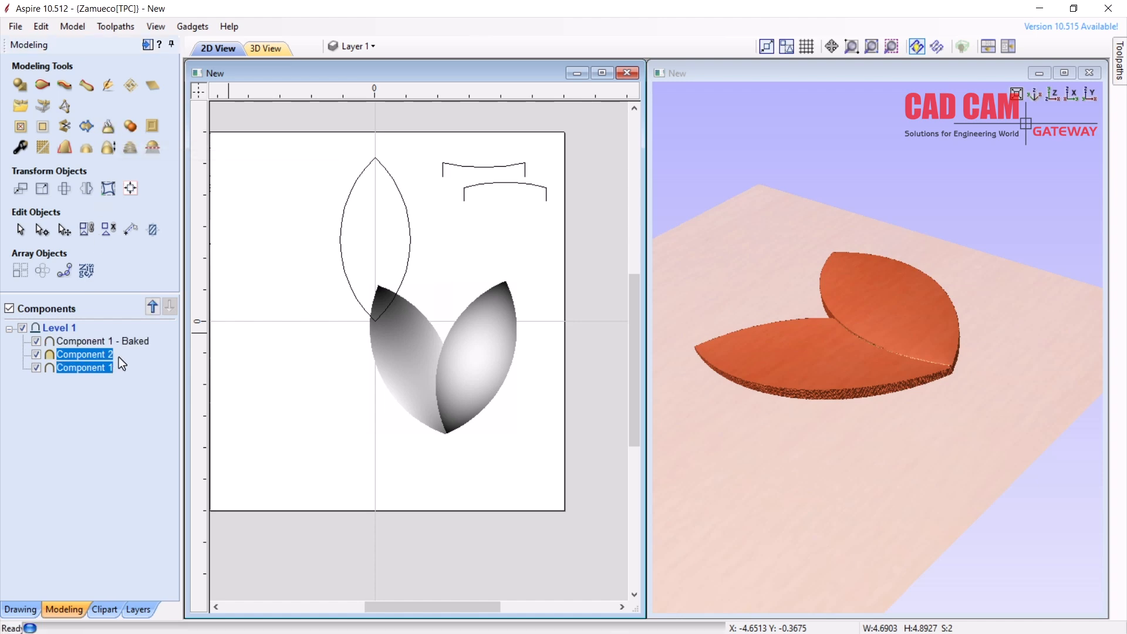
pyautogui.press('Delete')
# Open the properties of Component 1 - Baked
pyautogui.click(82, 341)
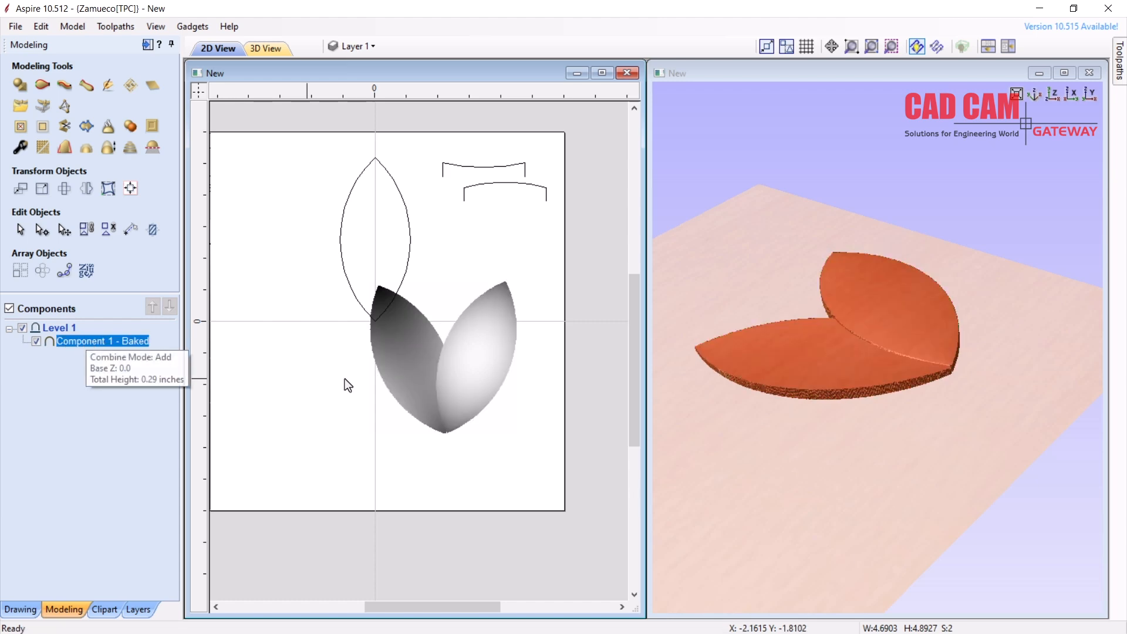
pyautogui.click(449, 394)
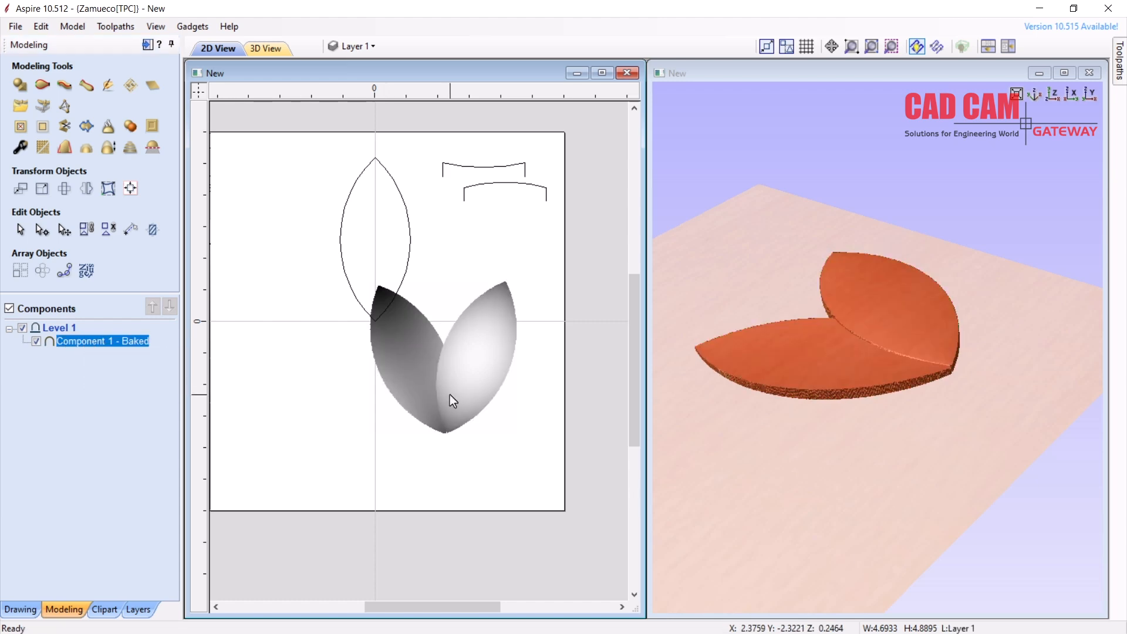
pyautogui.rightClick(104, 342)
pyautogui.click(155, 540)
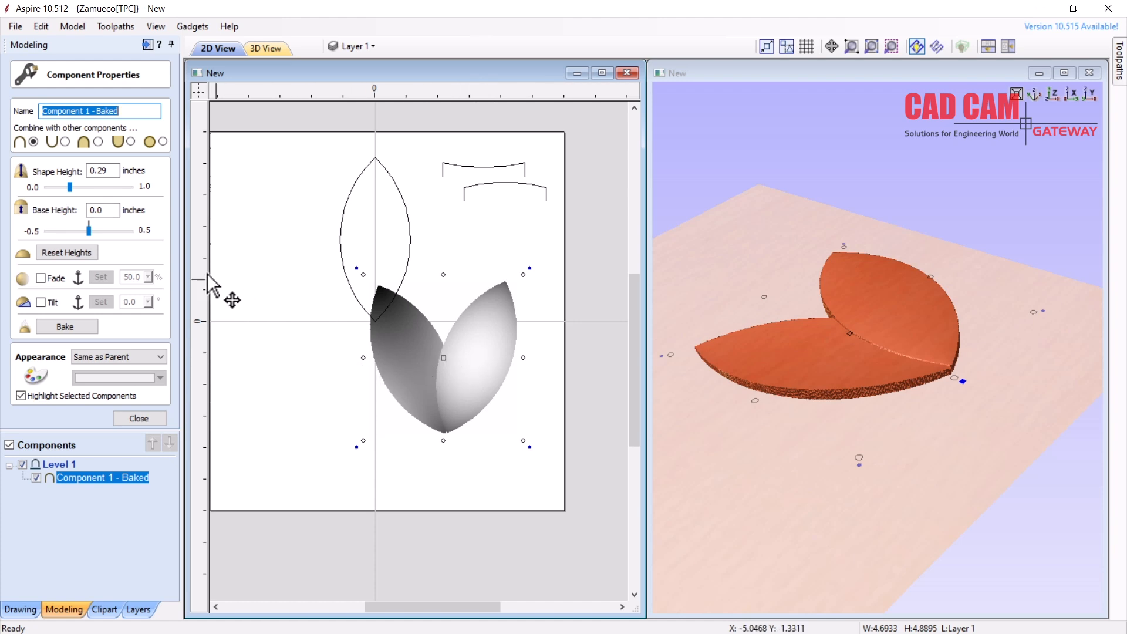
# Raise the baked leaf's base height to 0.19 inches and close its properties
pyautogui.moveTo(89, 232); pyautogui.dragTo(104, 231)
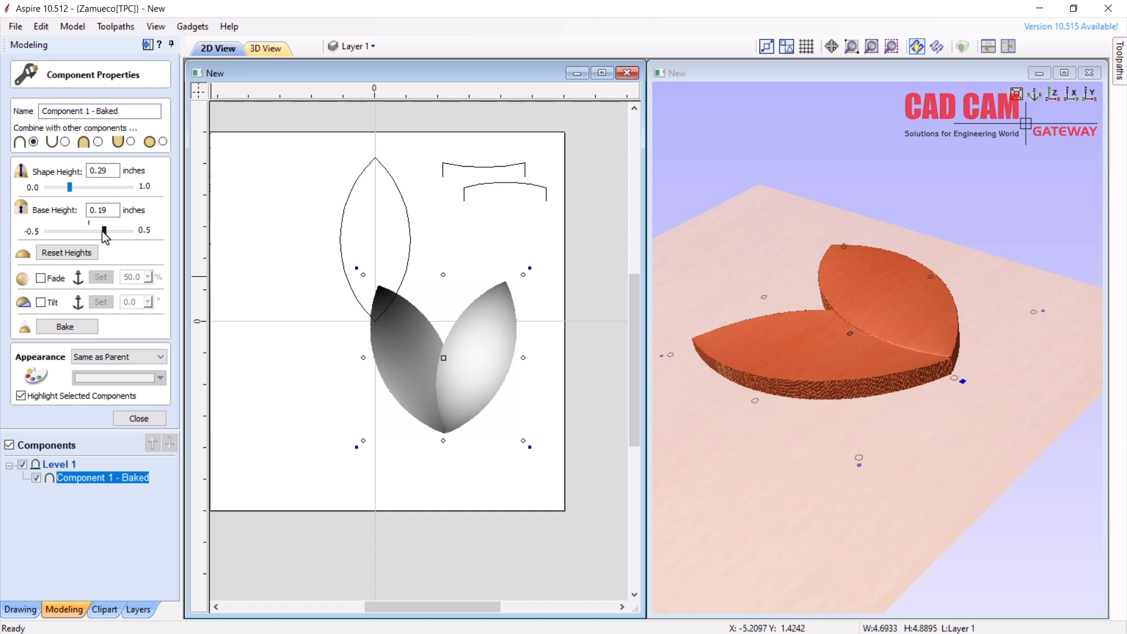
pyautogui.click(140, 418)
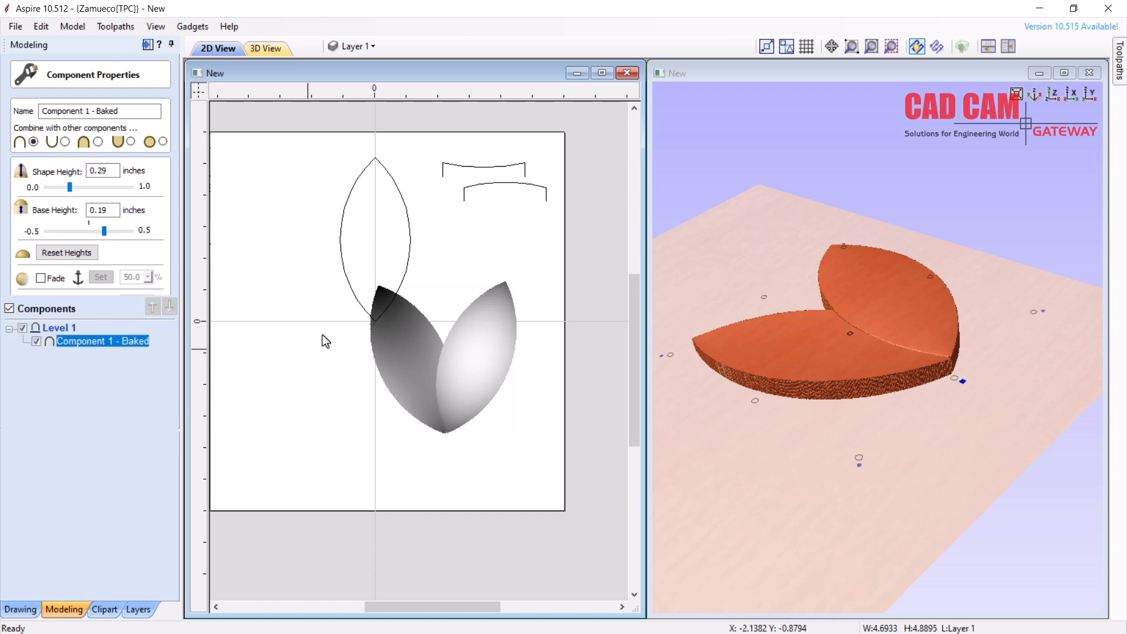
pyautogui.click(473, 340)
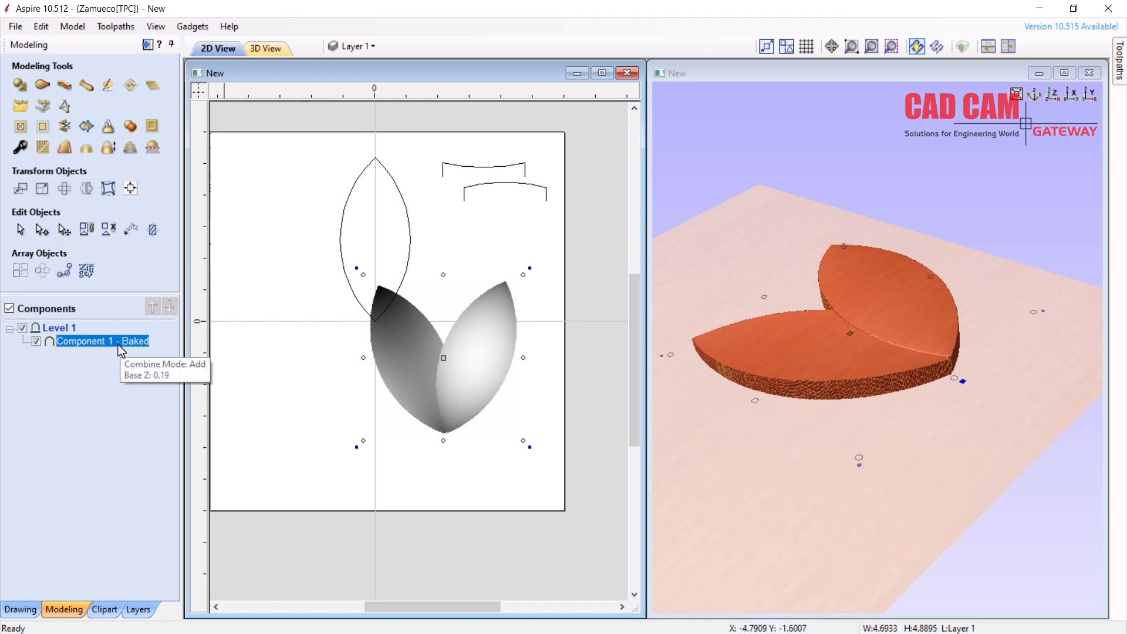
# Shrink the baked leaf component and move it to the lower-left of the job
pyautogui.click(544, 393)
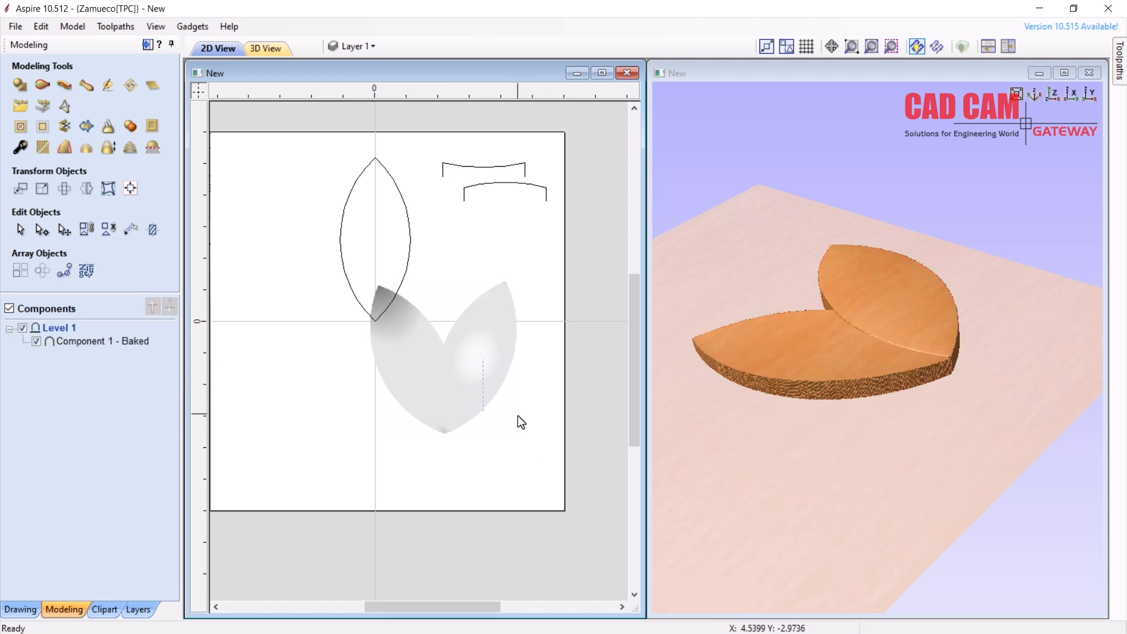
pyautogui.click(393, 359)
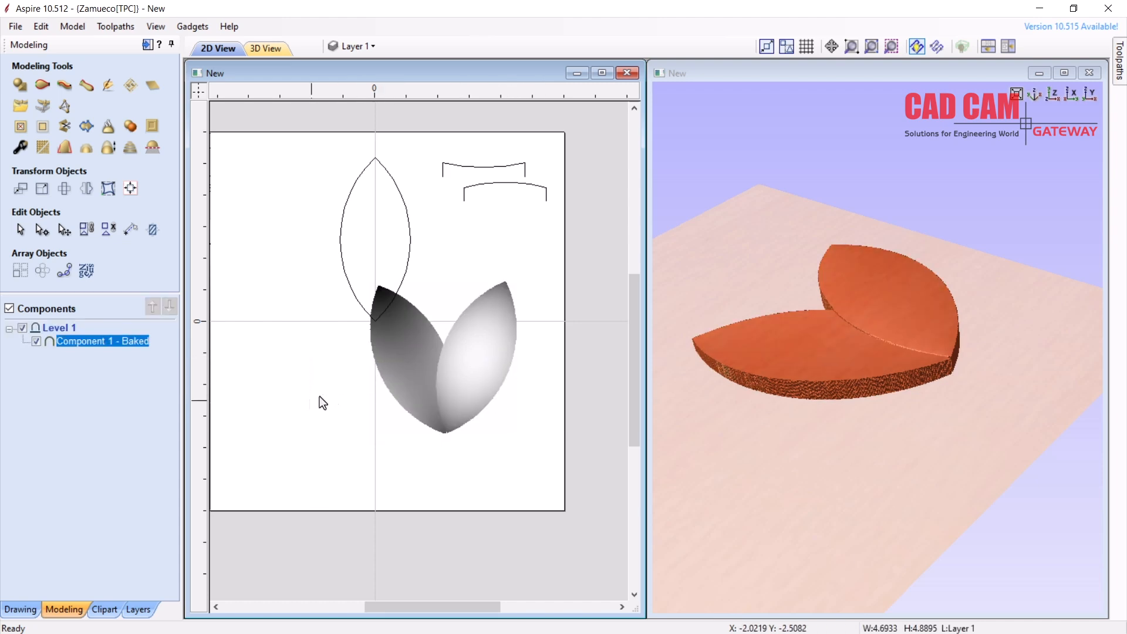
pyautogui.click(515, 430)
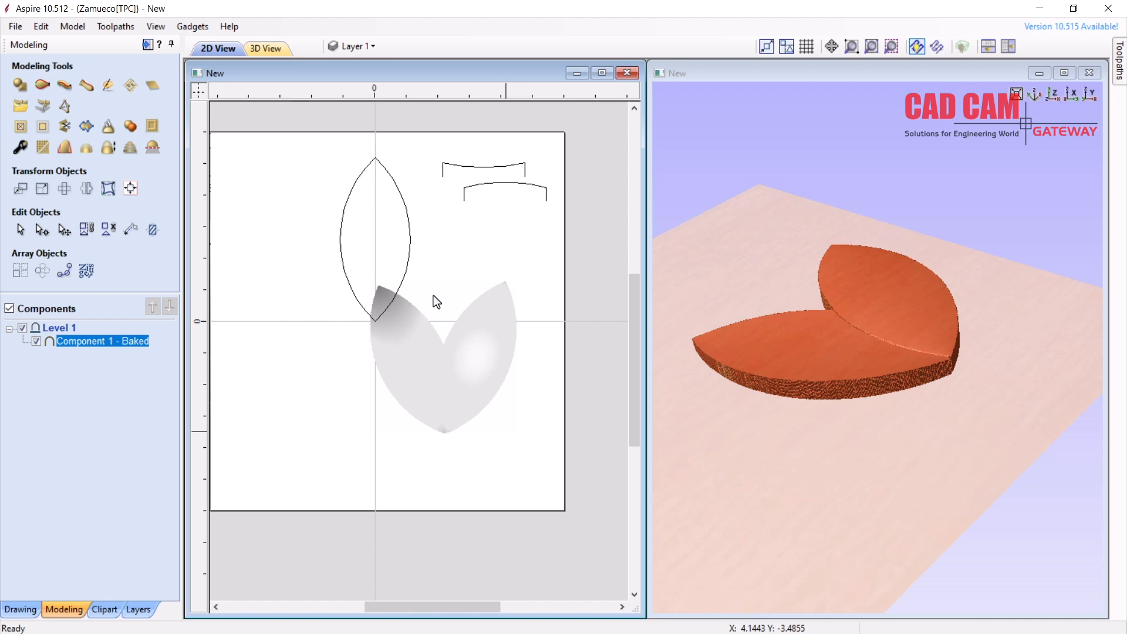
pyautogui.click(452, 397)
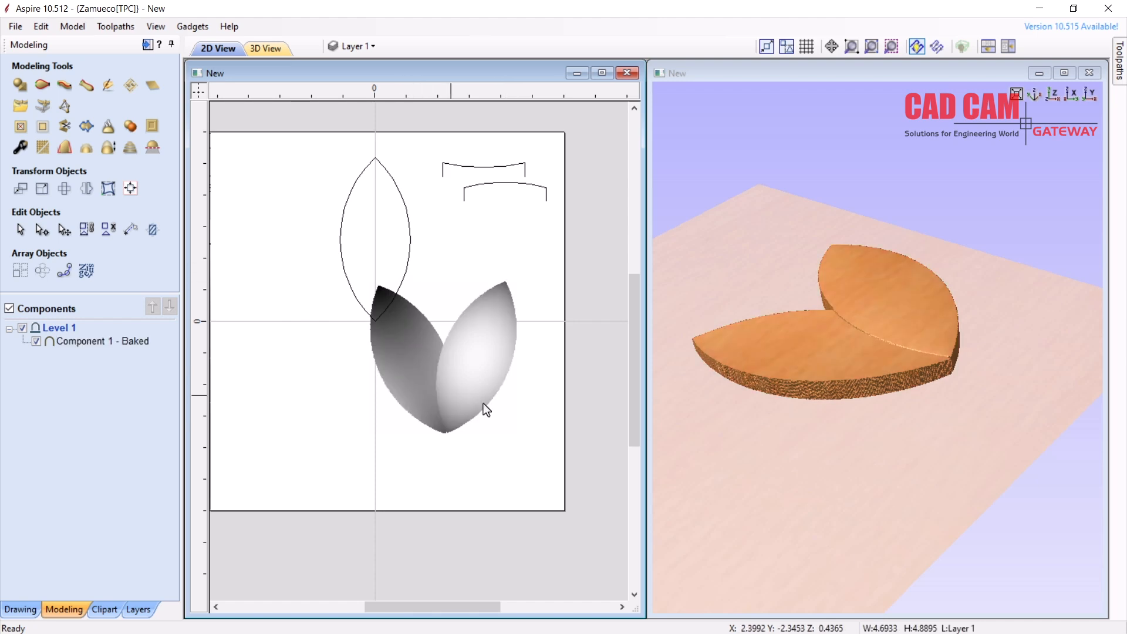
pyautogui.scroll(-3, 570, 465)
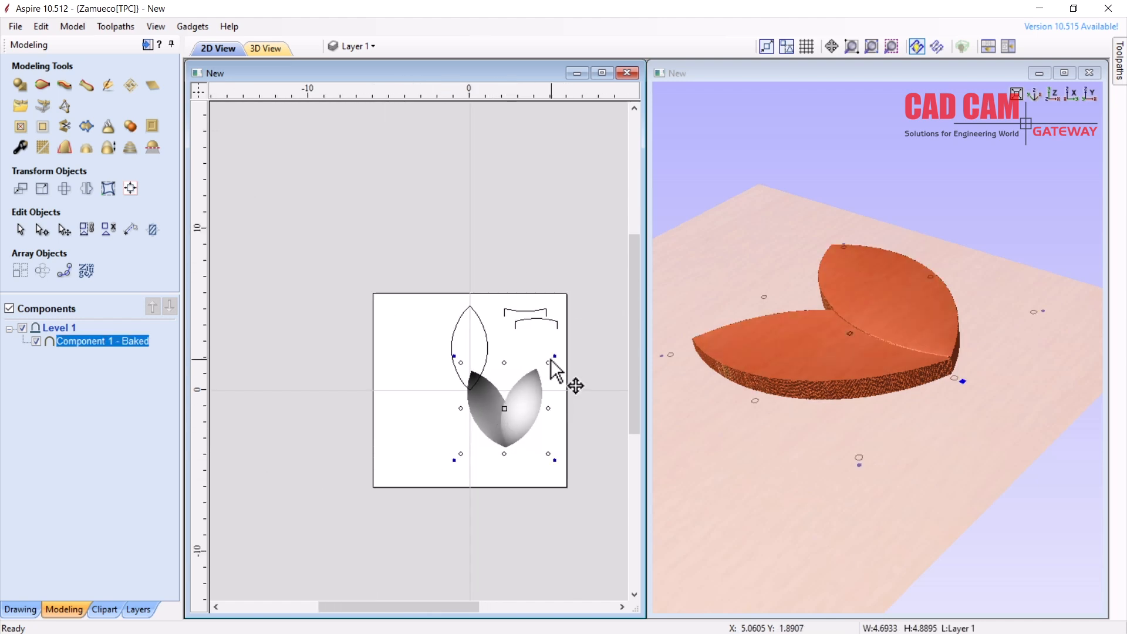
pyautogui.moveTo(548, 364); pyautogui.dragTo(500, 413)
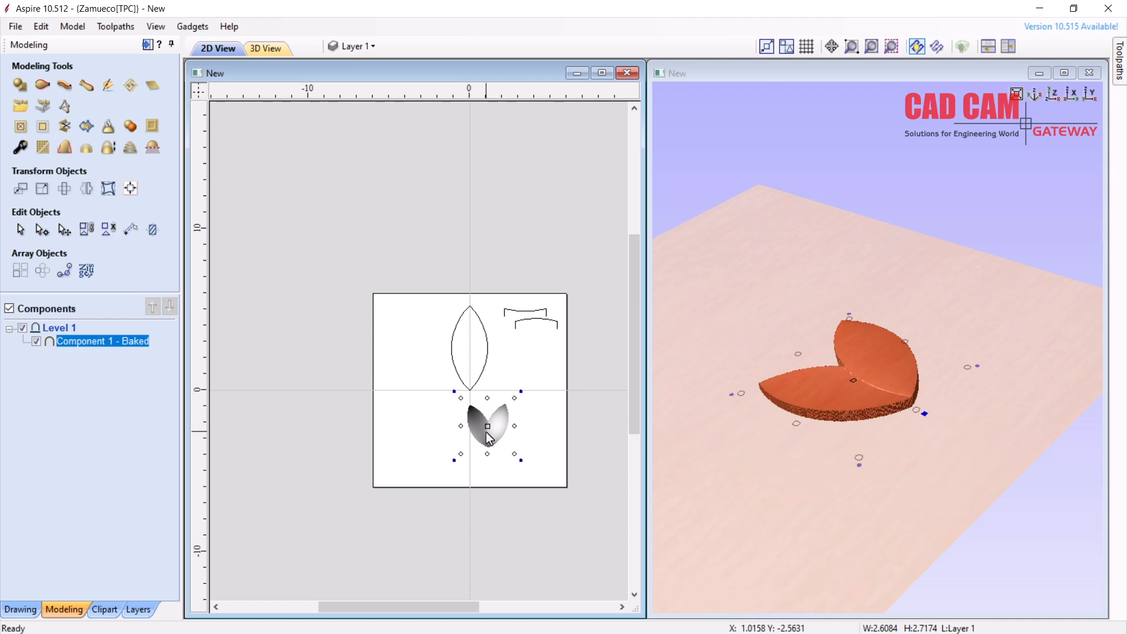
pyautogui.moveTo(500, 415); pyautogui.dragTo(425, 445)
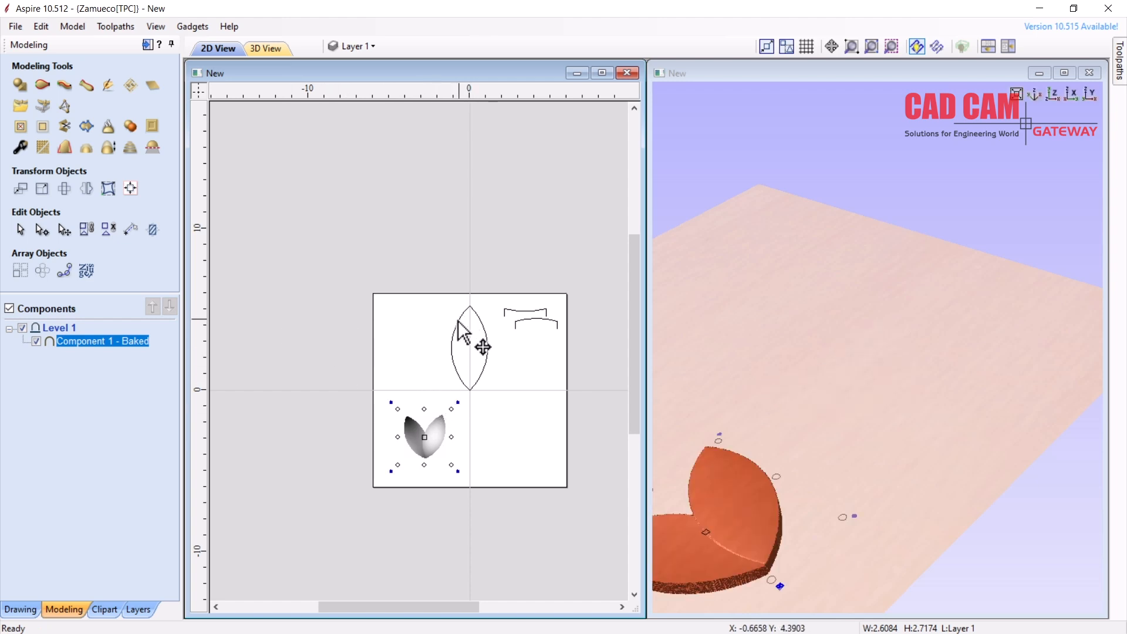
# Enlarge the 2D view and delete the lens-shaped outline vector
pyautogui.scroll(1, 462, 427)
pyautogui.scroll(1, 463, 424)
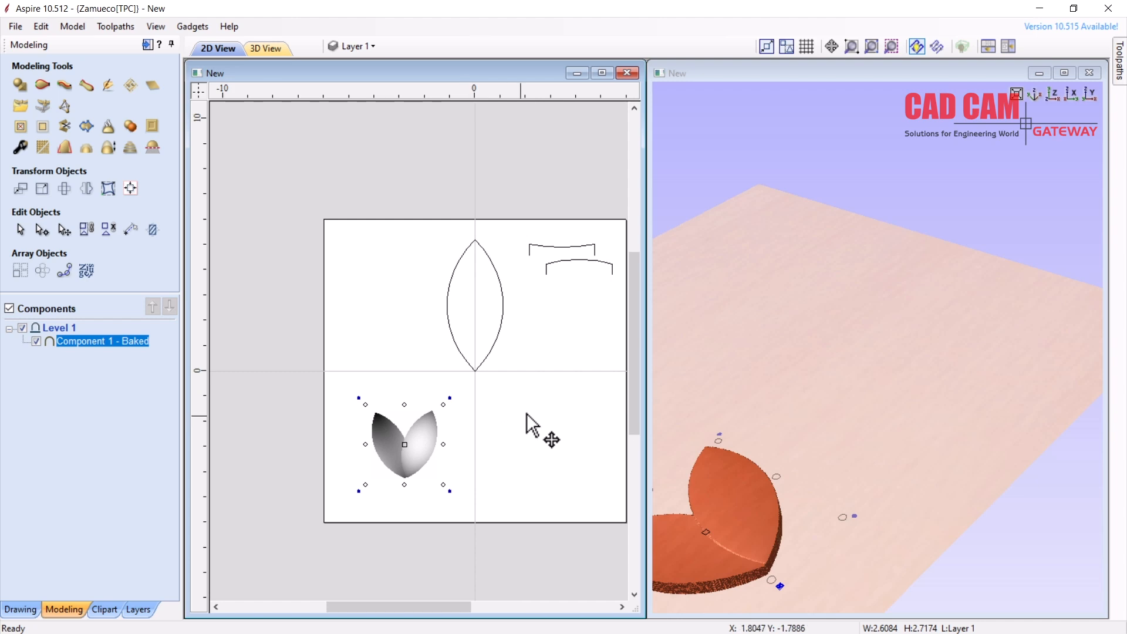
pyautogui.click(602, 72)
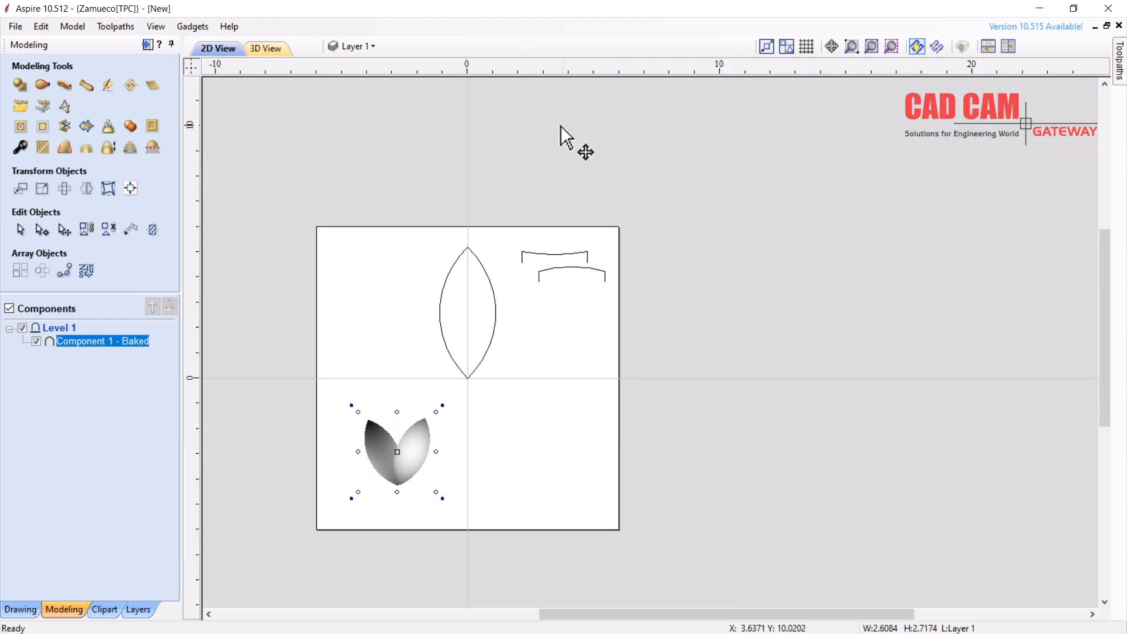
pyautogui.scroll(2, 479, 414)
pyautogui.moveTo(576, 265); pyautogui.dragTo(438, 295)
pyautogui.press('Delete')
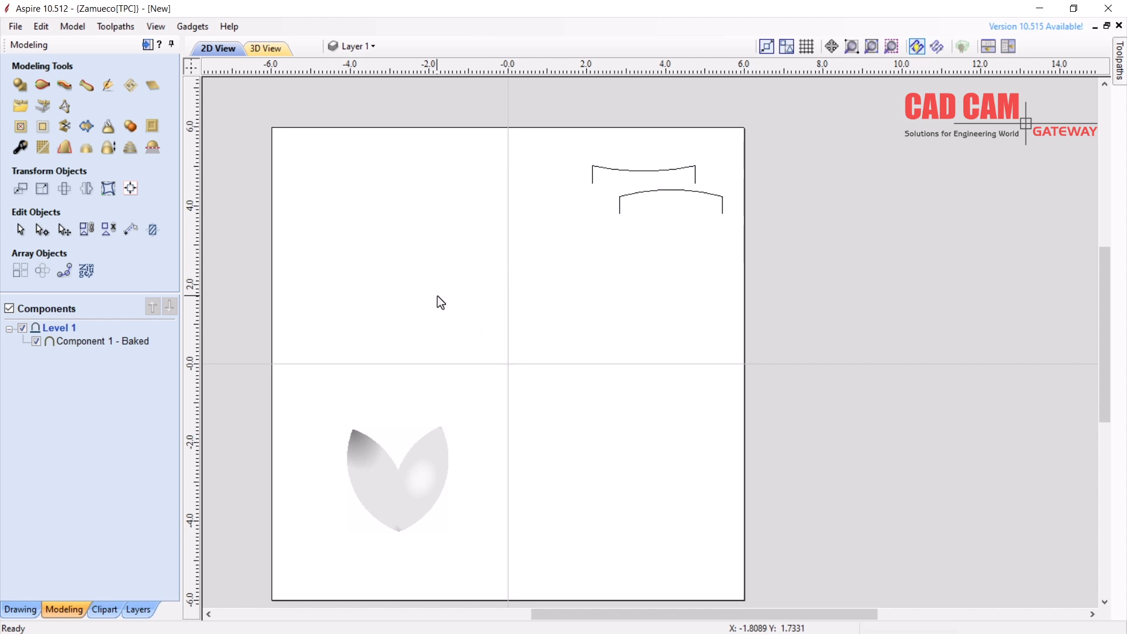
pyautogui.click(20, 610)
pyautogui.click(41, 167)
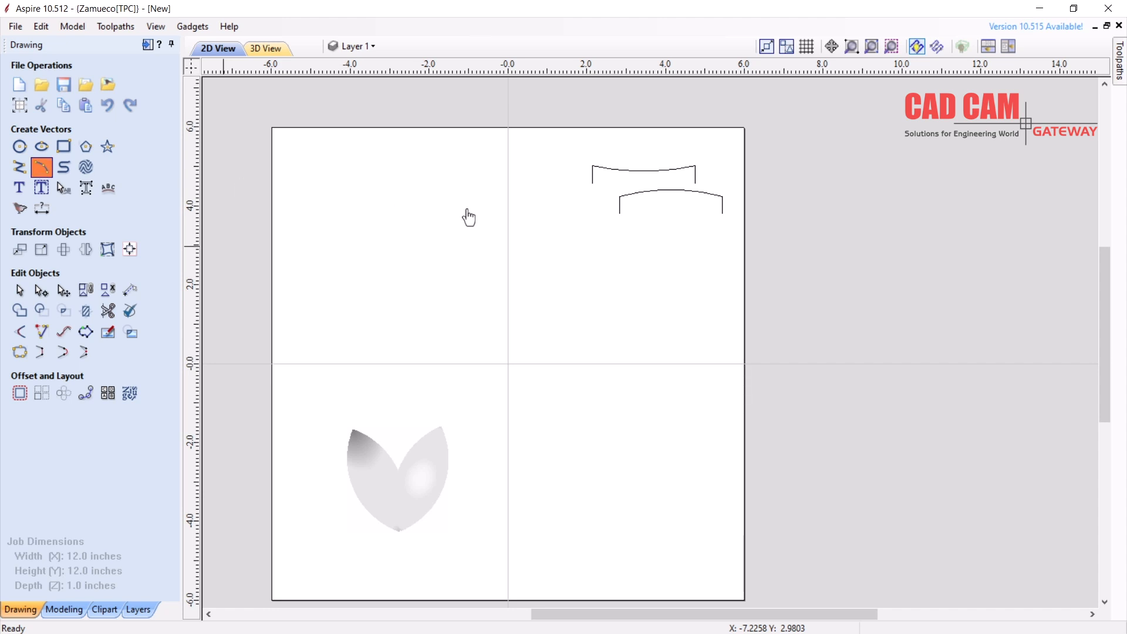
# Draw a tall 3-point arc down the left side of the job
pyautogui.click(434, 184)
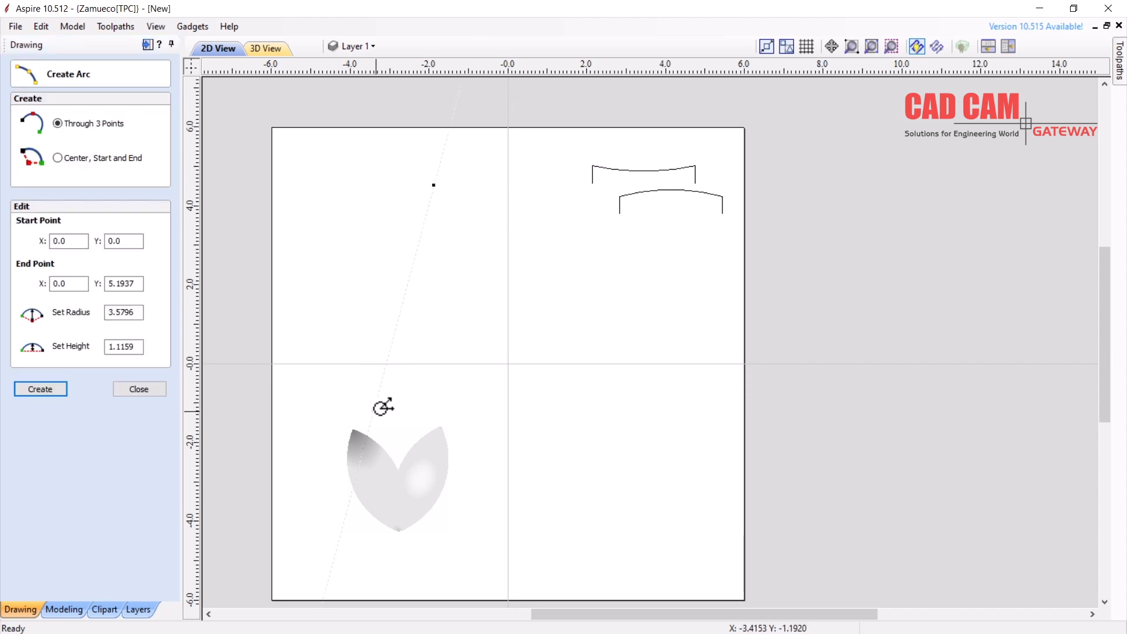
pyautogui.click(368, 362)
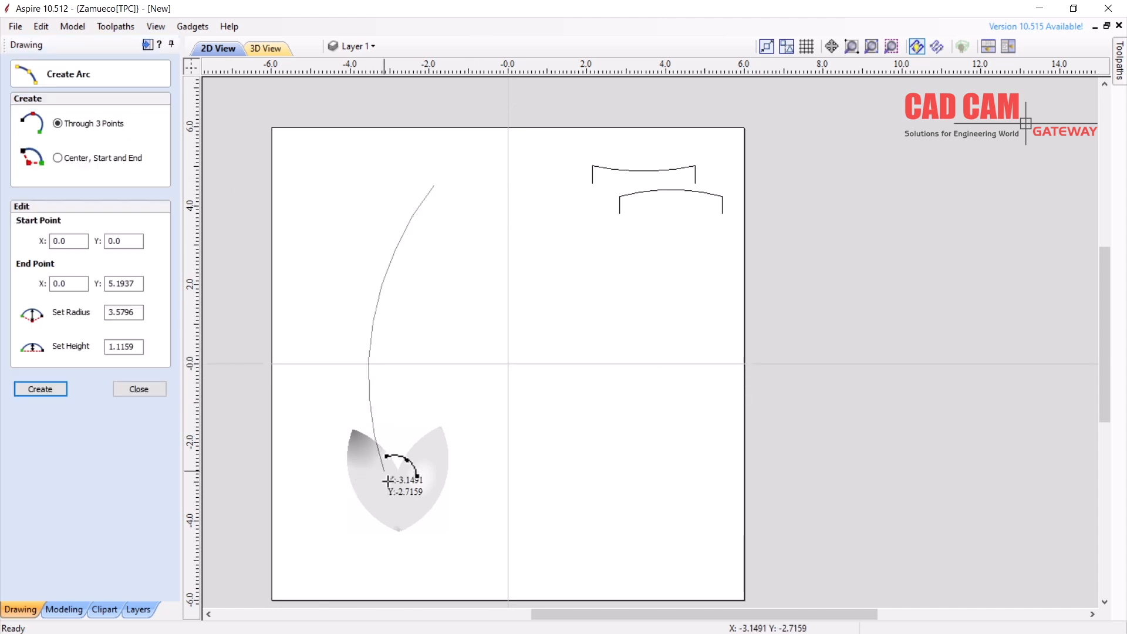
pyautogui.click(414, 563)
pyautogui.click(150, 394)
# Shrink the leaf, move it to the arc's lower end and rotate it counter-clockwise
pyautogui.click(432, 446)
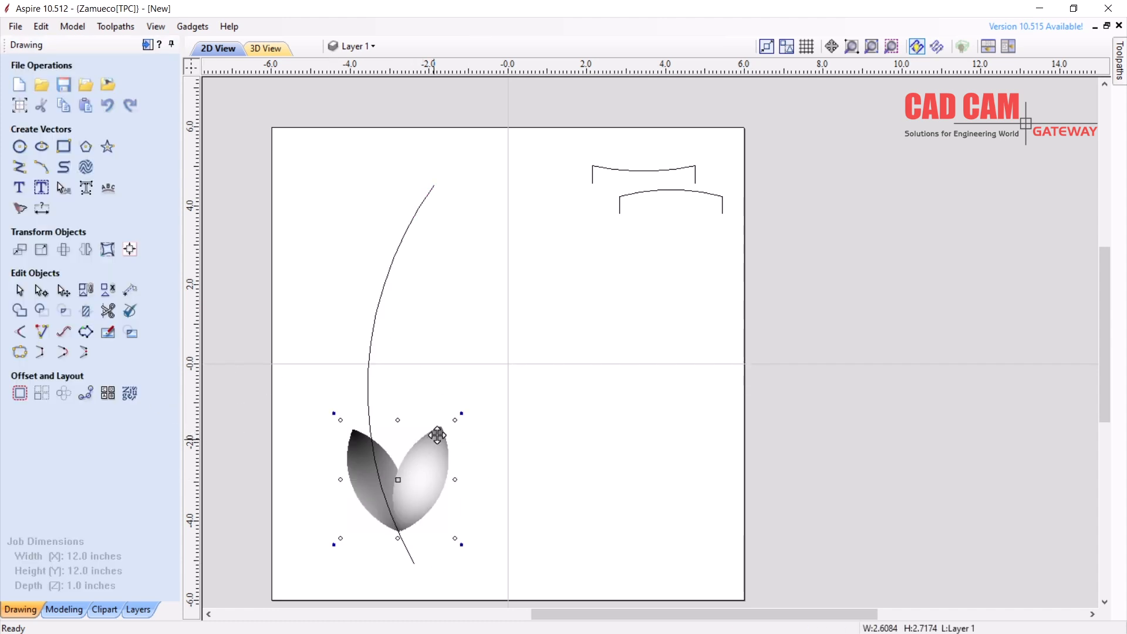
pyautogui.moveTo(439, 443)
pyautogui.mouseDown()
pyautogui.moveTo(433, 451)
pyautogui.moveTo(438, 443)
pyautogui.mouseUp()
pyautogui.moveTo(407, 516); pyautogui.dragTo(428, 560)
pyautogui.click(441, 498)
pyautogui.moveTo(466, 474); pyautogui.dragTo(435, 445)
pyautogui.moveTo(415, 516); pyautogui.dragTo(414, 517)
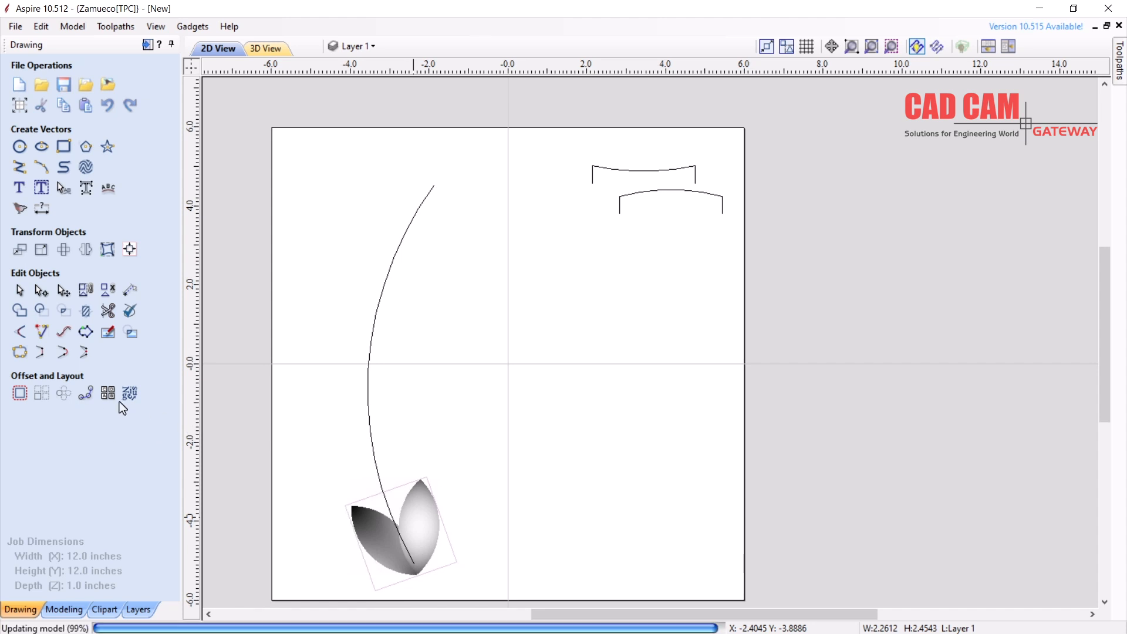
# Copy the leaf along the arc with Copy Along Vectors, 8 copies
pyautogui.click(86, 394)
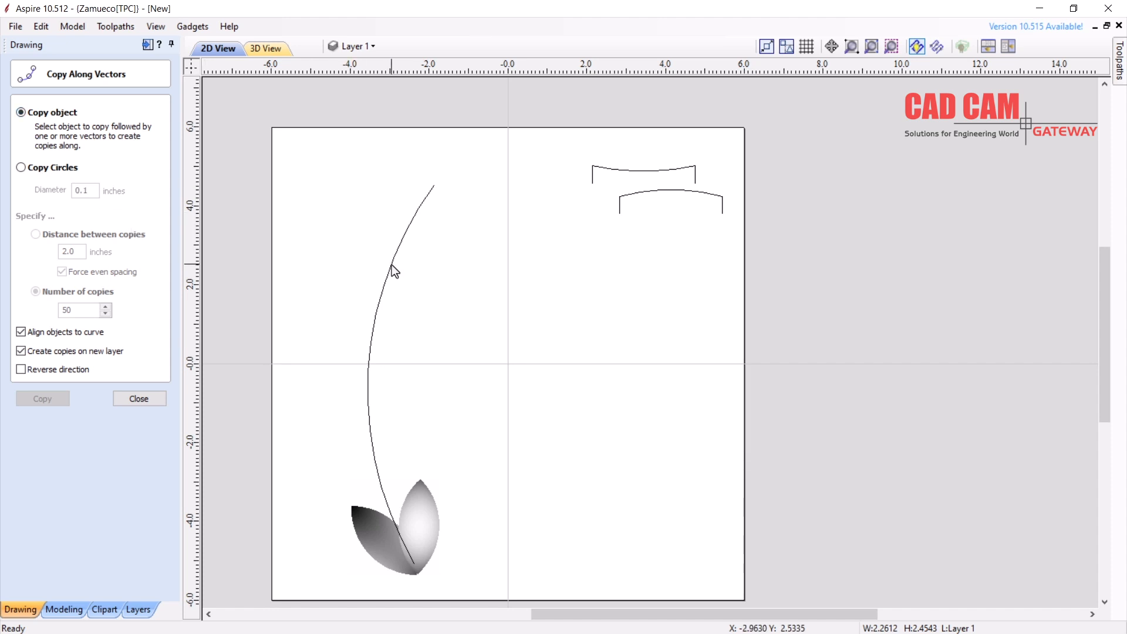
pyautogui.click(431, 520)
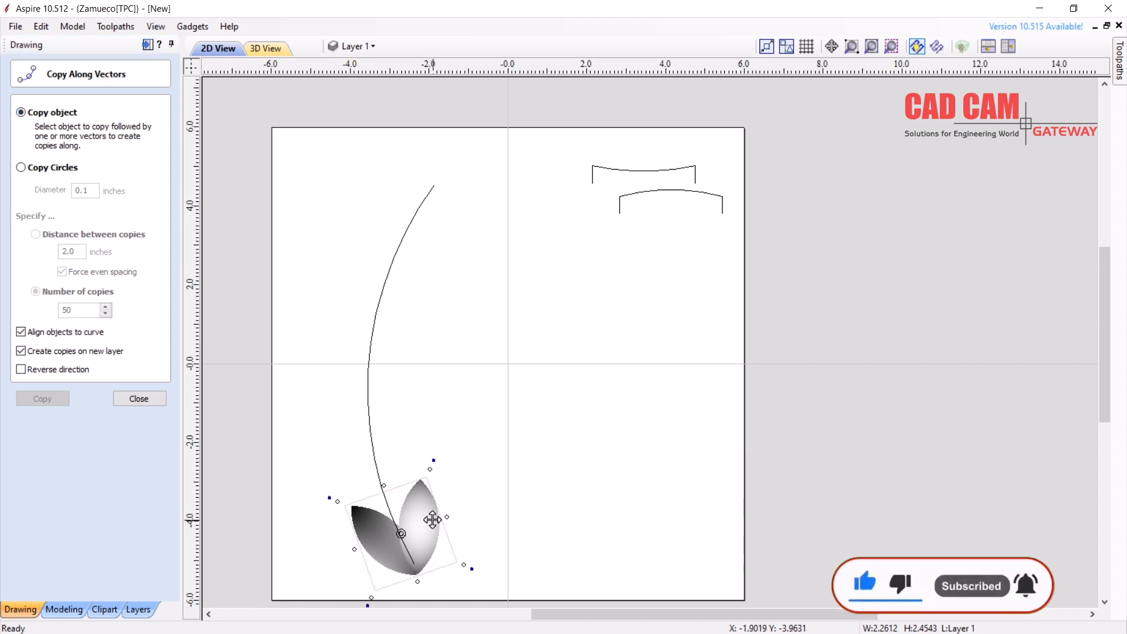
pyautogui.keyDown('shift'); pyautogui.click(380, 293); pyautogui.keyUp('shift')
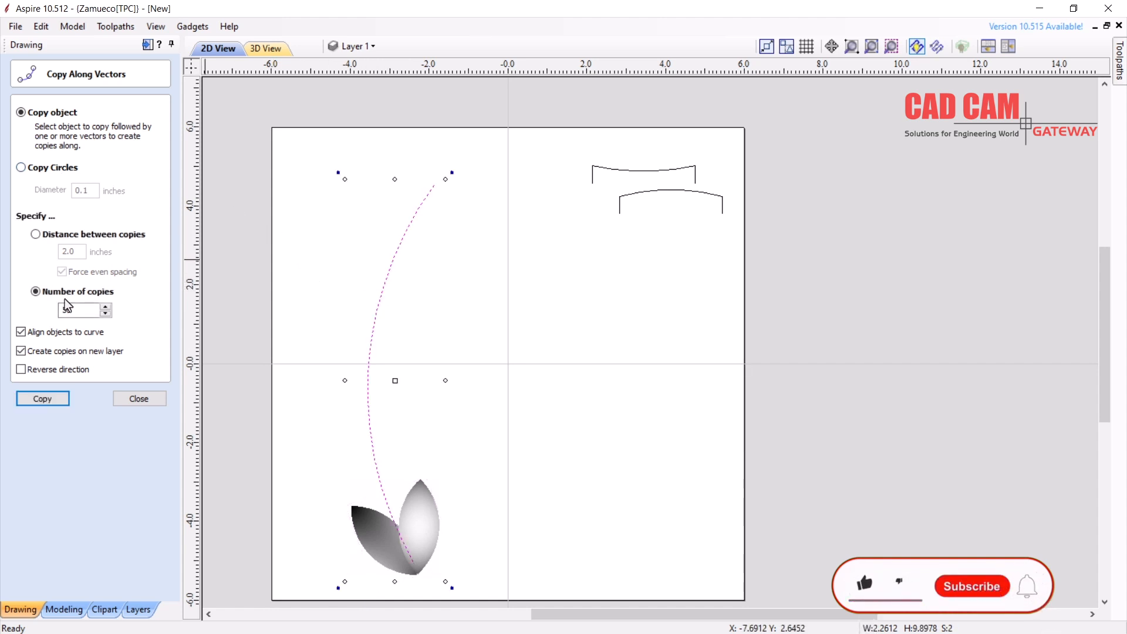
pyautogui.click(106, 314)
pyautogui.click(106, 315)
pyautogui.click(106, 315)
pyautogui.click(107, 315)
pyautogui.click(106, 314)
pyautogui.click(106, 314)
pyautogui.click(107, 314)
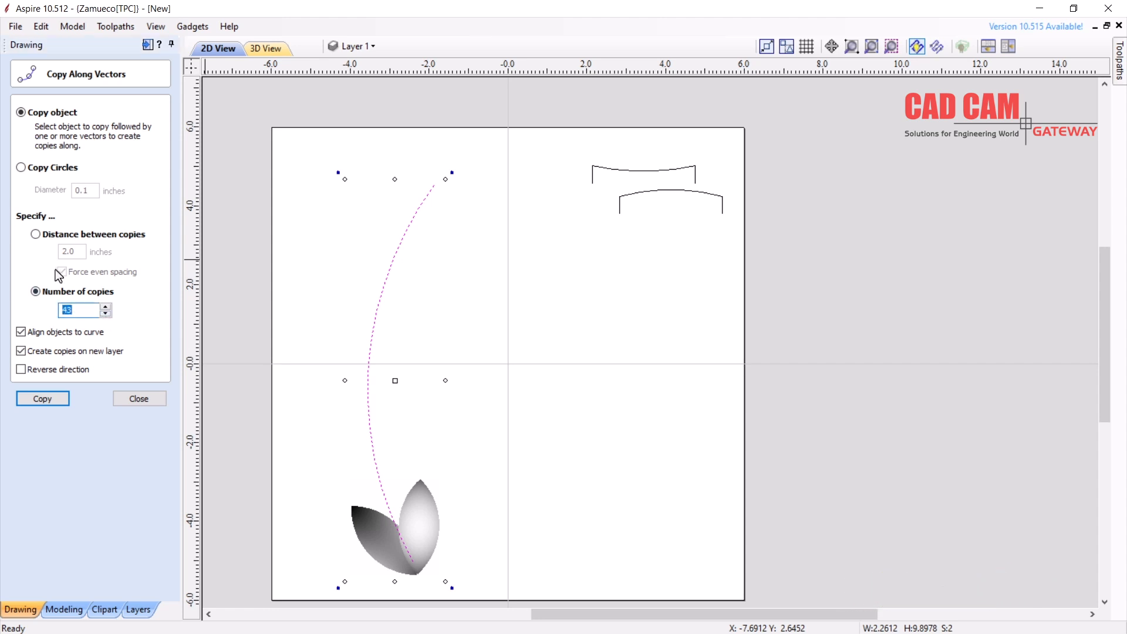
pyautogui.write('8')
pyautogui.click(44, 399)
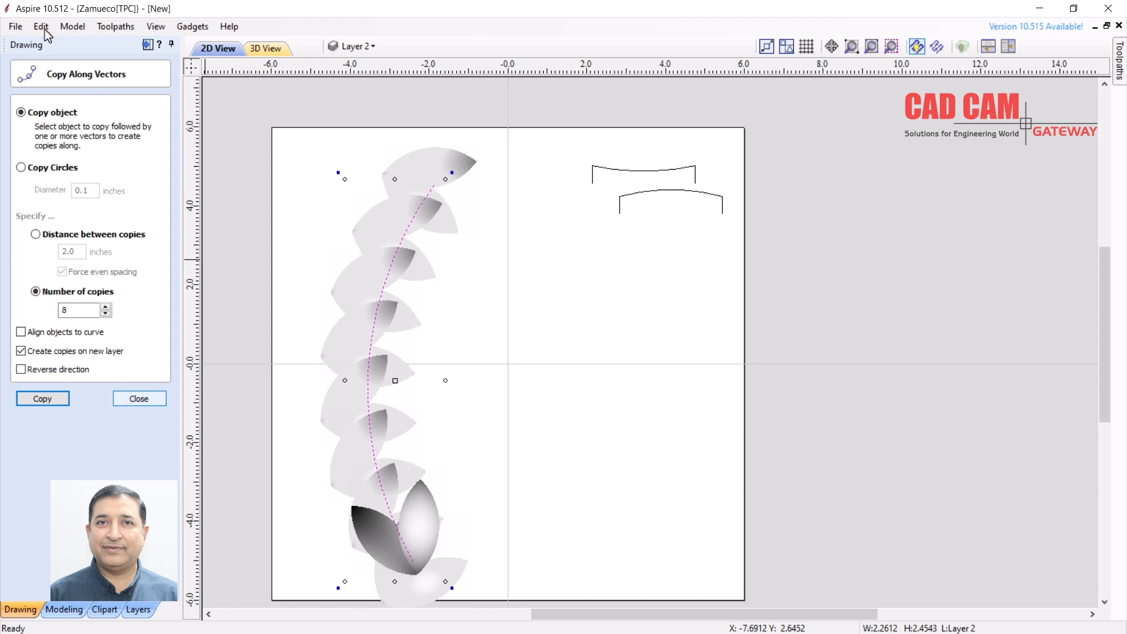
# Redo the 8 copies with Align objects to curve unticked, then close the form
pyautogui.hotkey('ctrl', 'z')
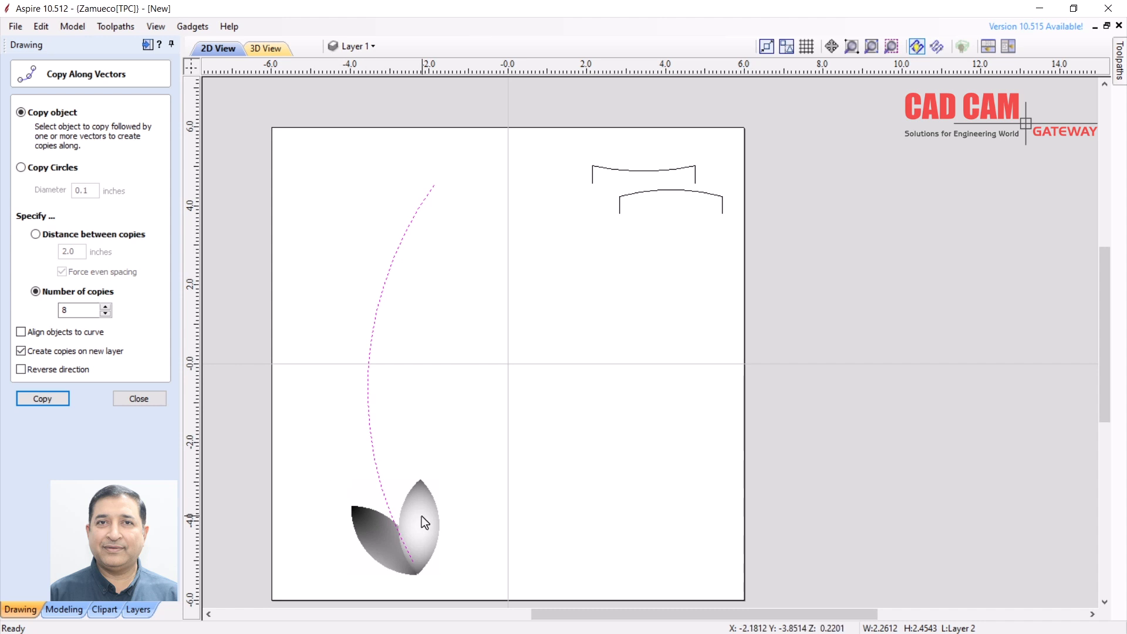
pyautogui.keyDown('shift'); pyautogui.click(422, 518); pyautogui.keyUp('shift')
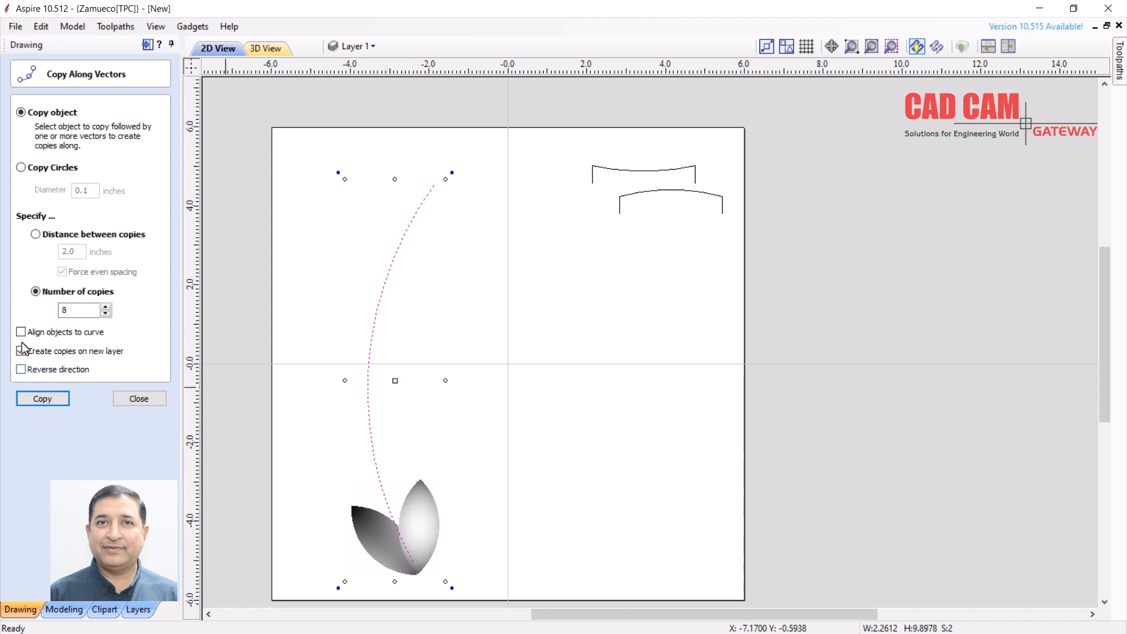
pyautogui.click(37, 404)
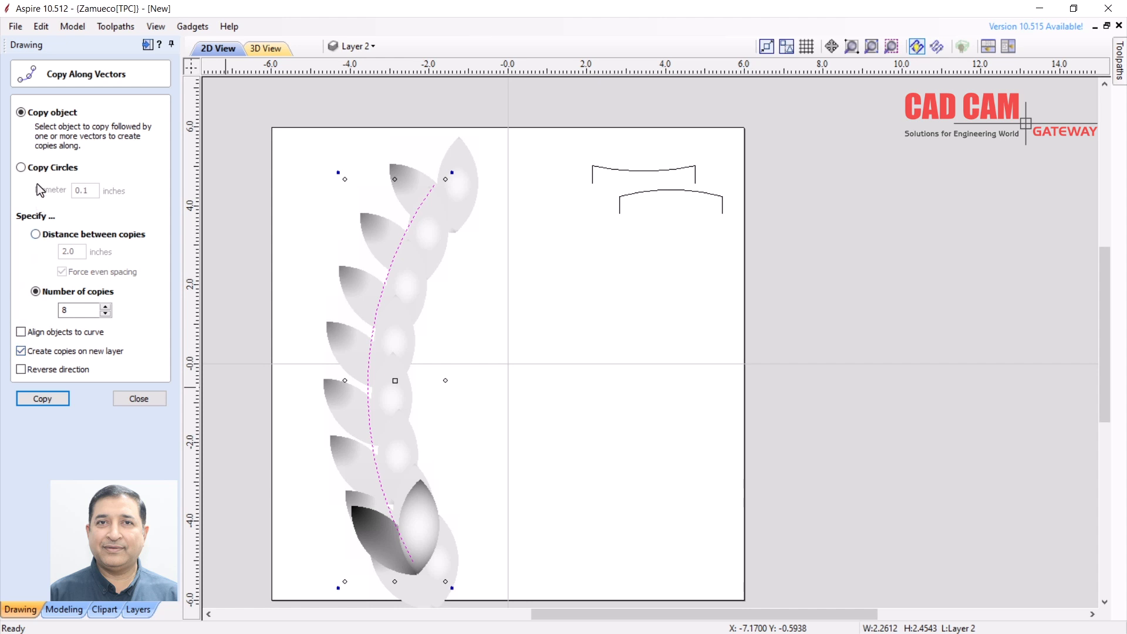
pyautogui.click(139, 399)
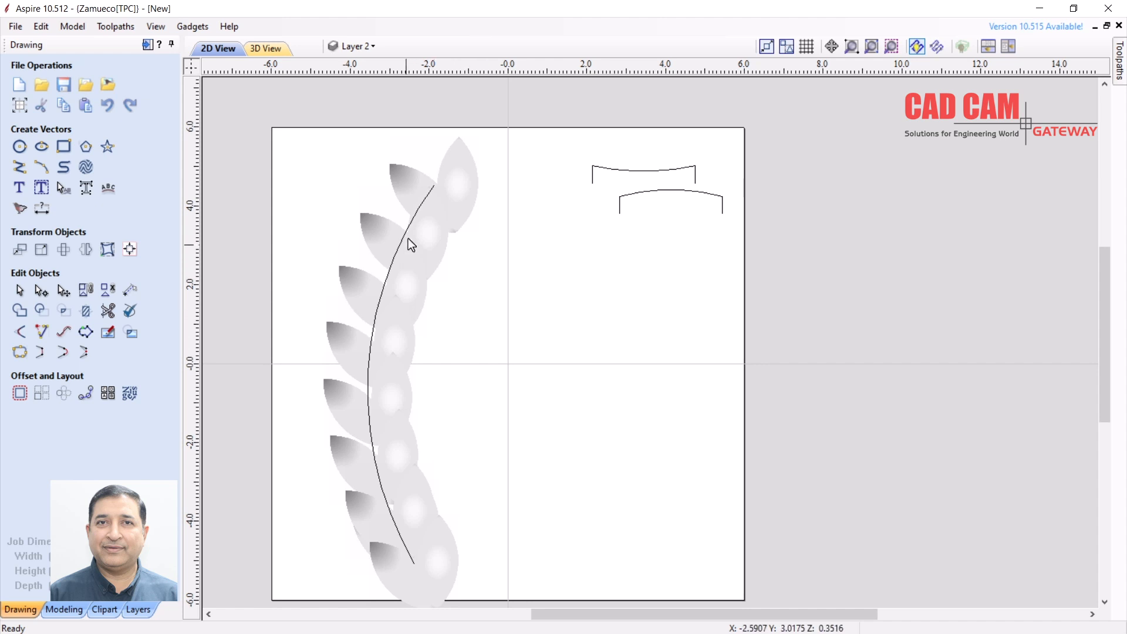
# Orbit the enlarged 3D view of the leaf garland, then show the Modeling tools and Components list
pyautogui.click(453, 173)
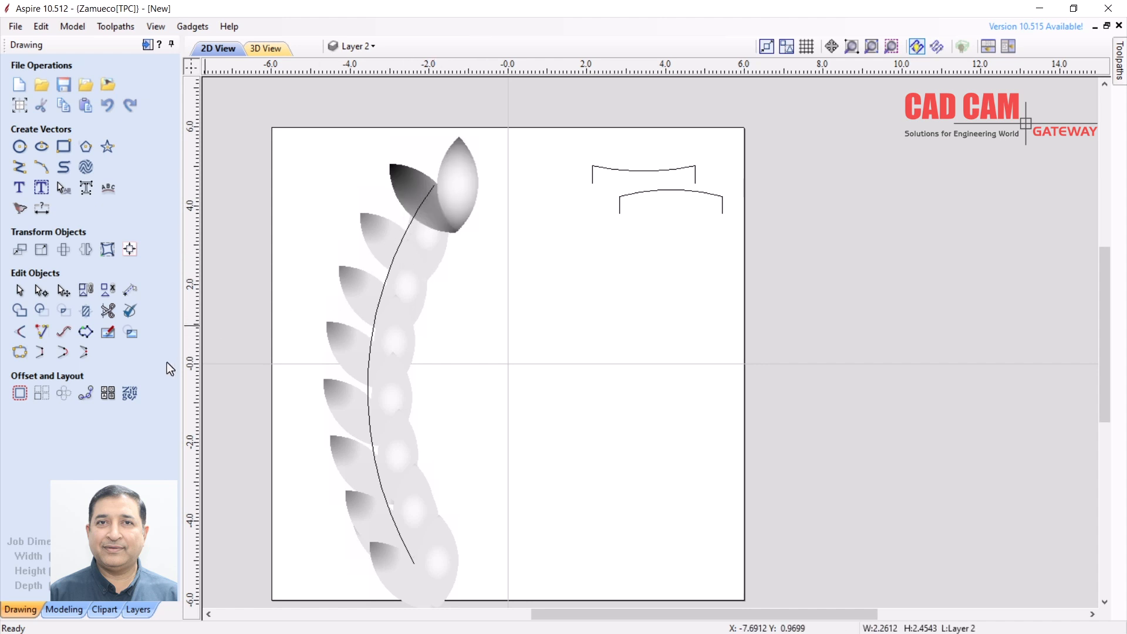
pyautogui.click(452, 286)
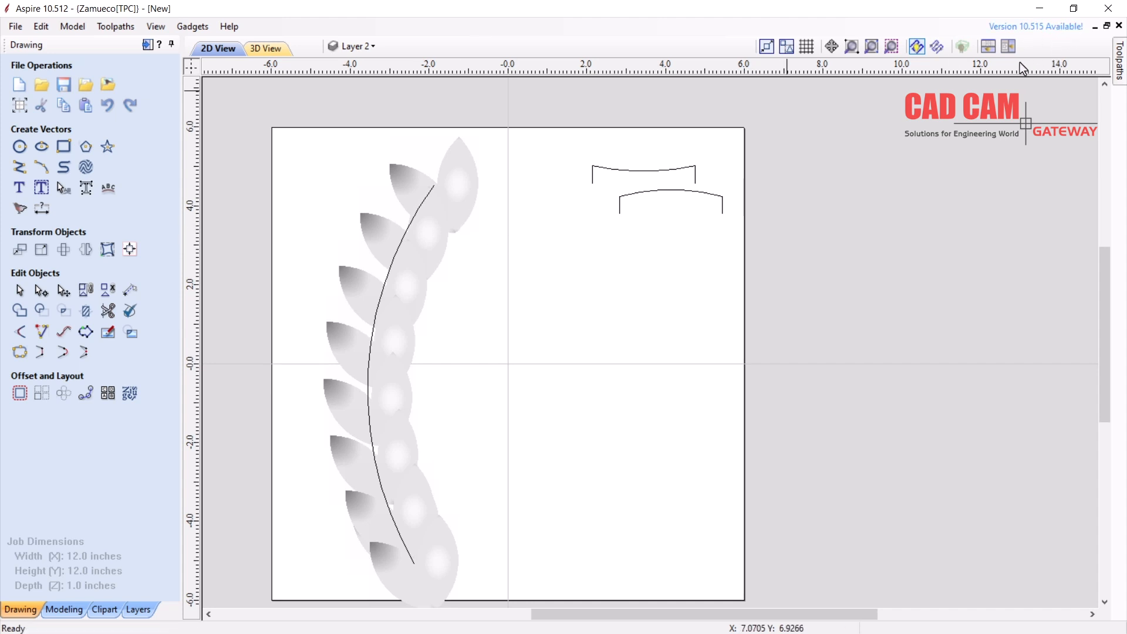
pyautogui.click(1007, 47)
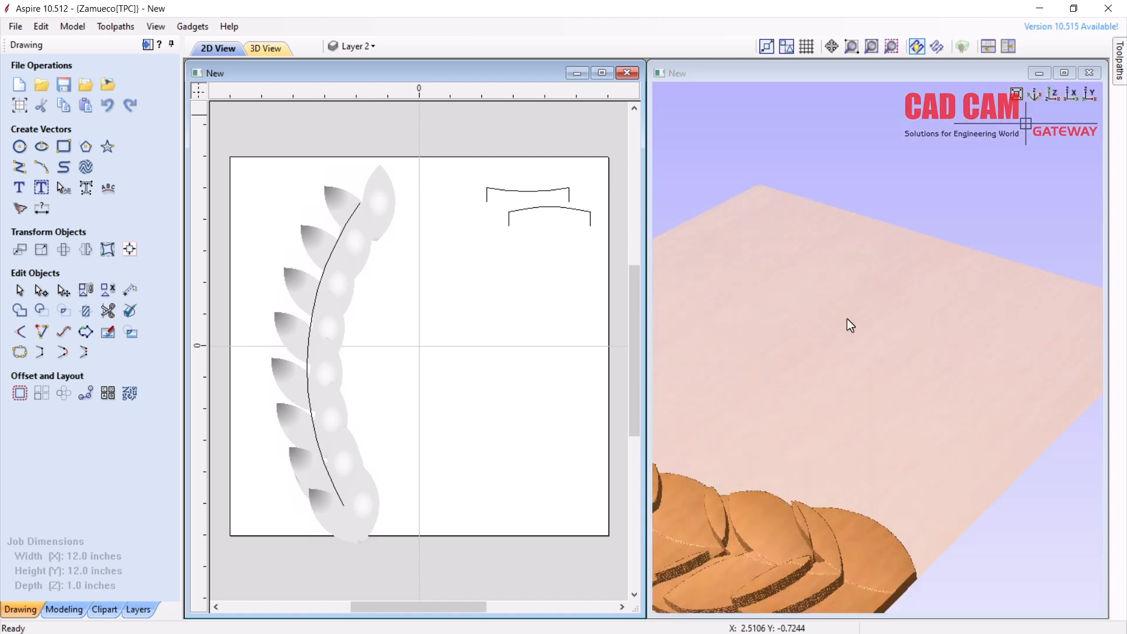
pyautogui.moveTo(803, 344); pyautogui.dragTo(926, 171)
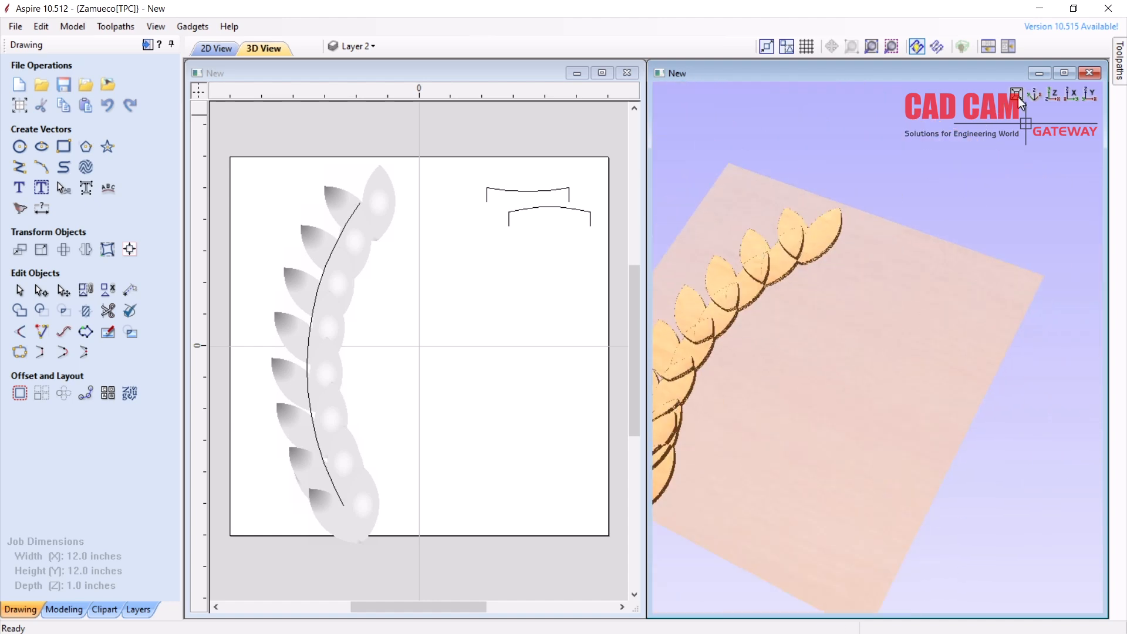
pyautogui.click(1066, 73)
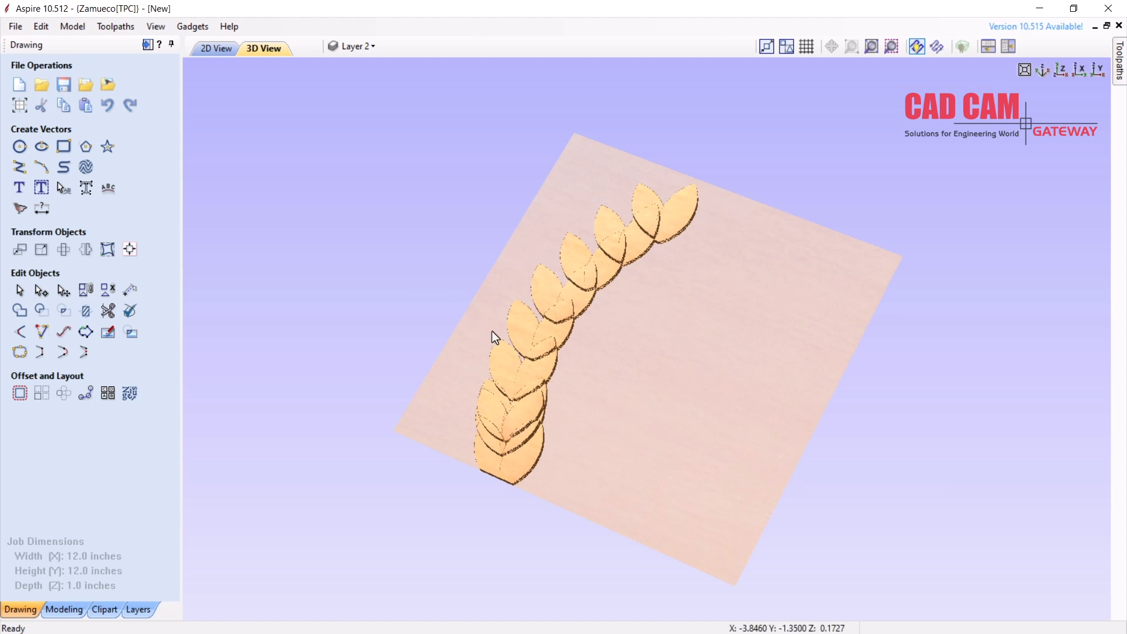
pyautogui.moveTo(494, 332); pyautogui.dragTo(552, 277)
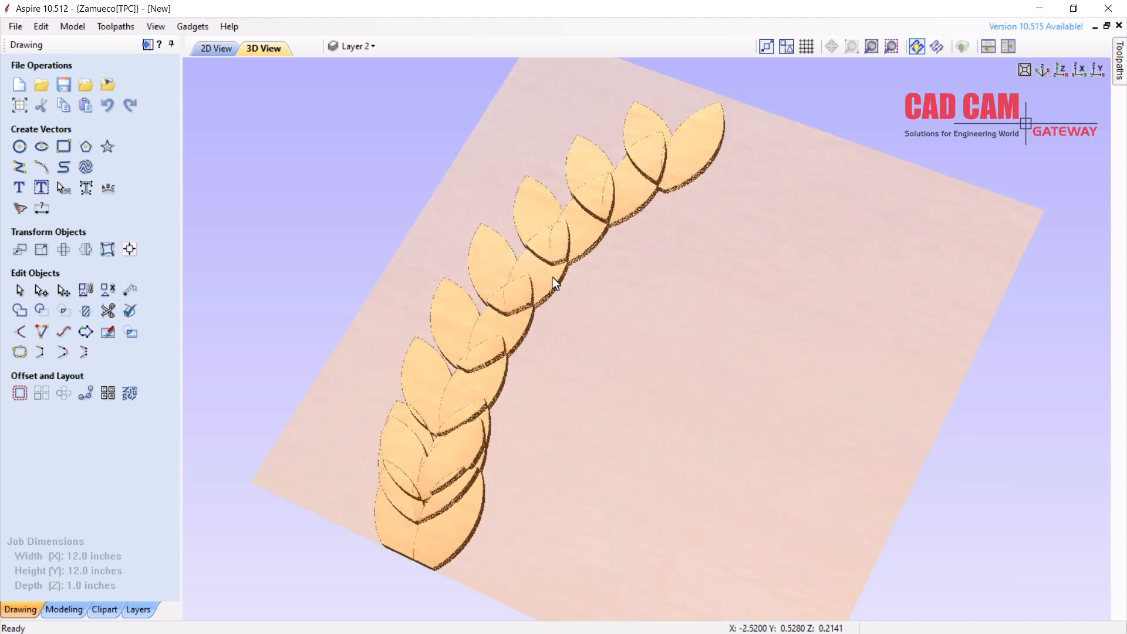
pyautogui.click(61, 610)
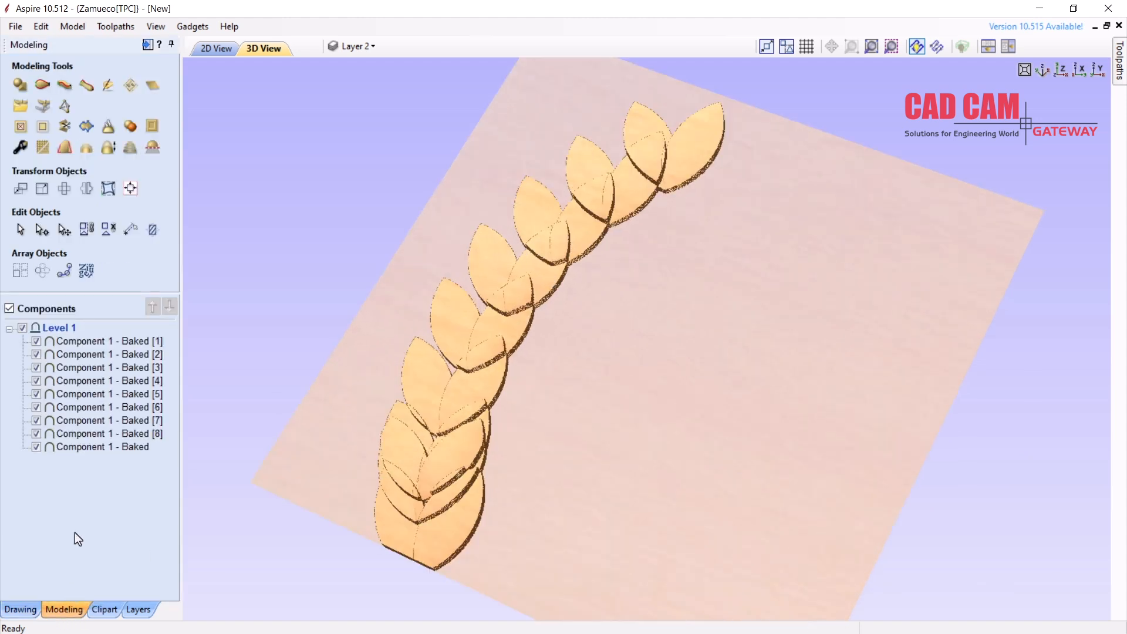
# Set the Combine mode of all nine leaf components, Baked [1] onward, to Merge
pyautogui.rightClick(69, 344)
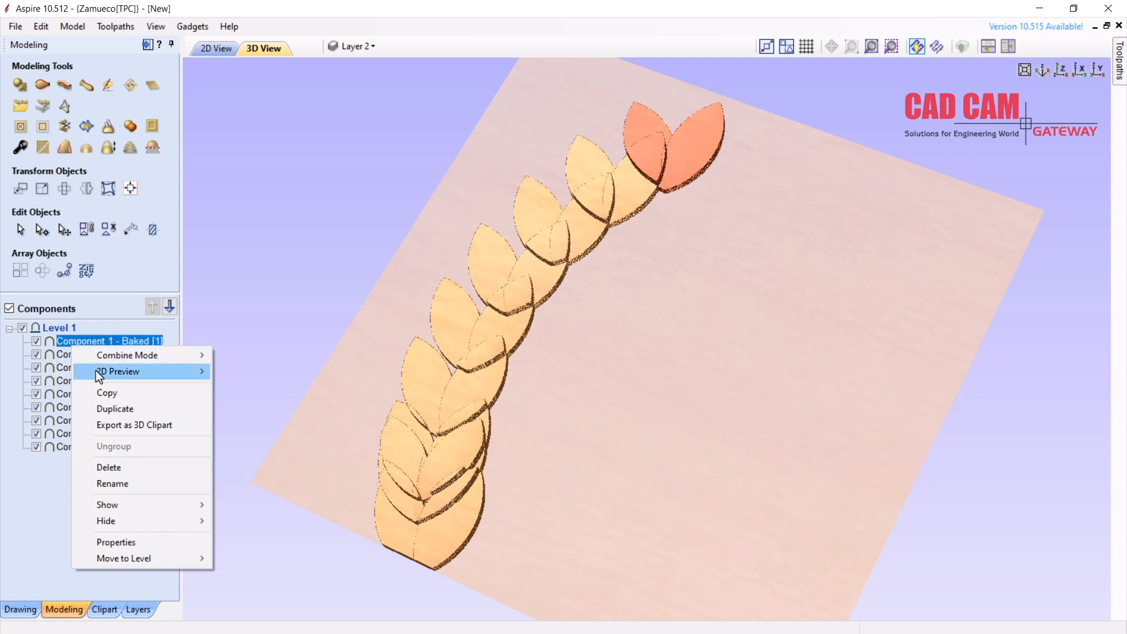
pyautogui.click(128, 543)
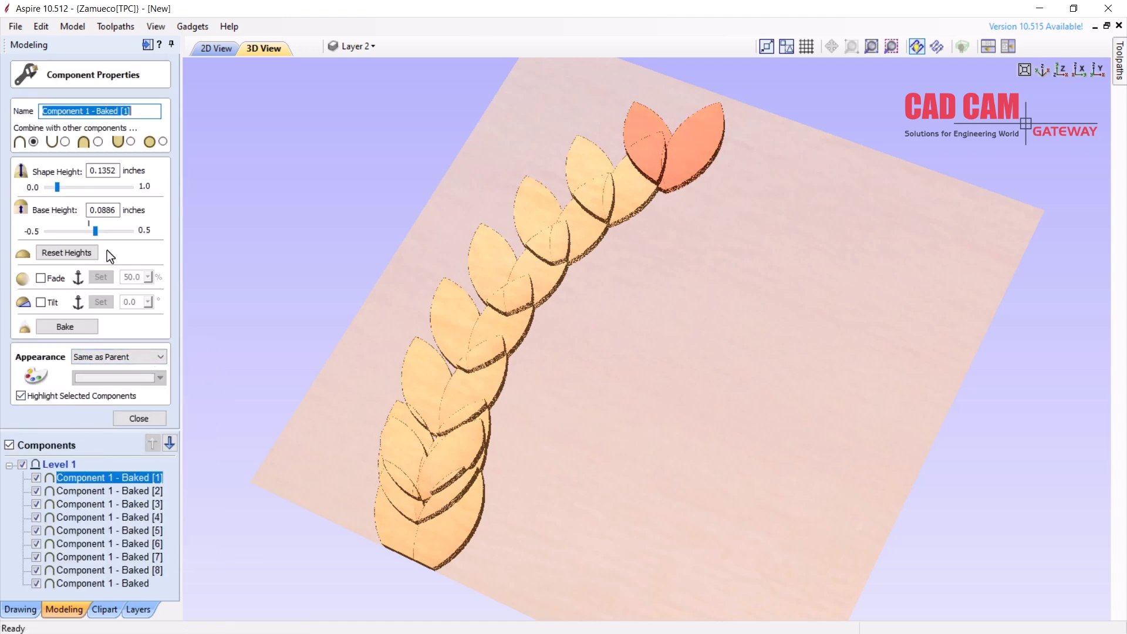
pyautogui.click(98, 143)
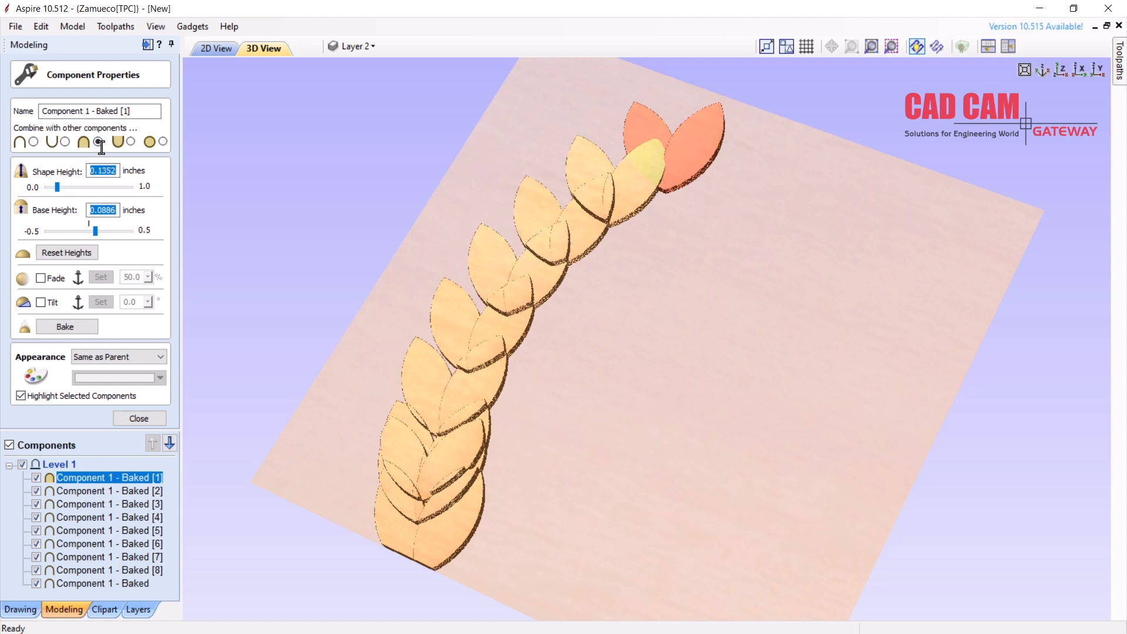
pyautogui.press('Down')
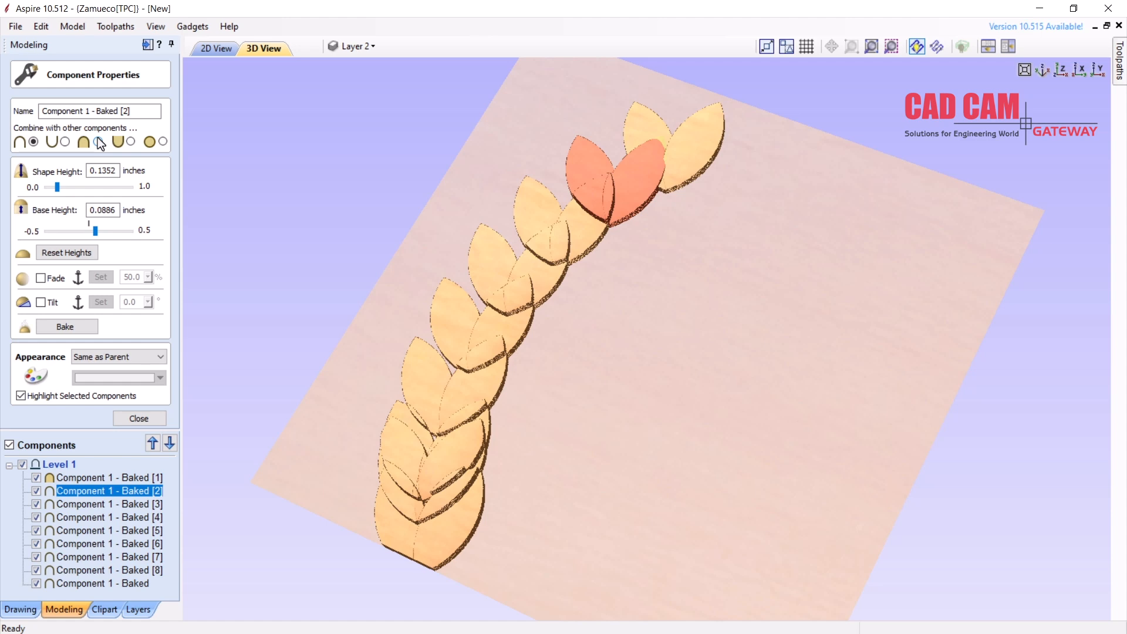
pyautogui.click(98, 142)
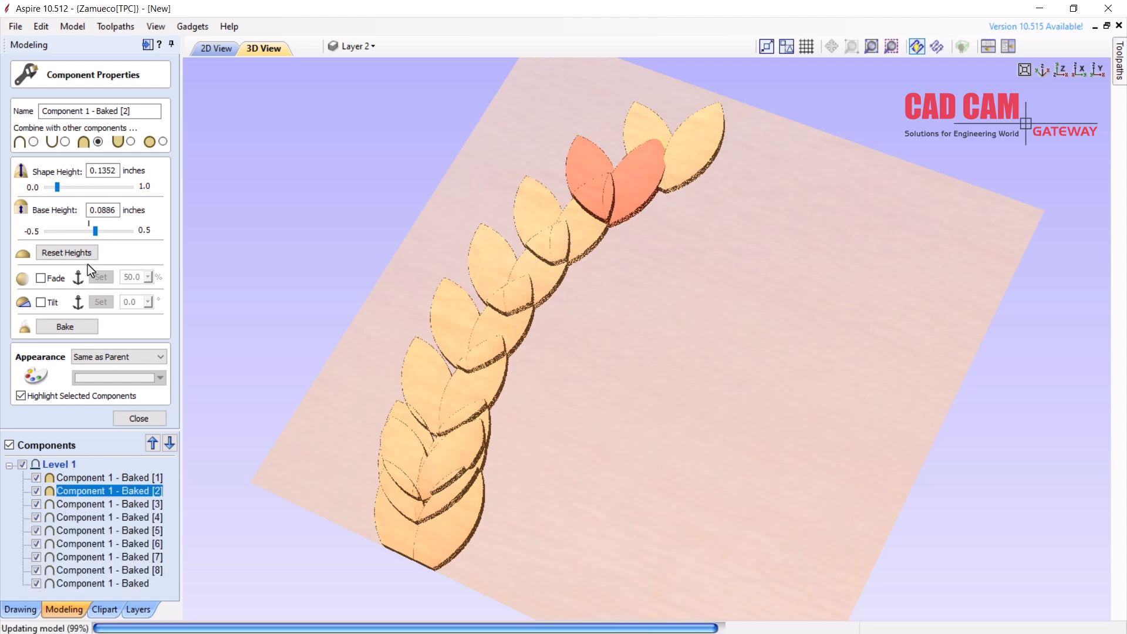
pyautogui.click(90, 505)
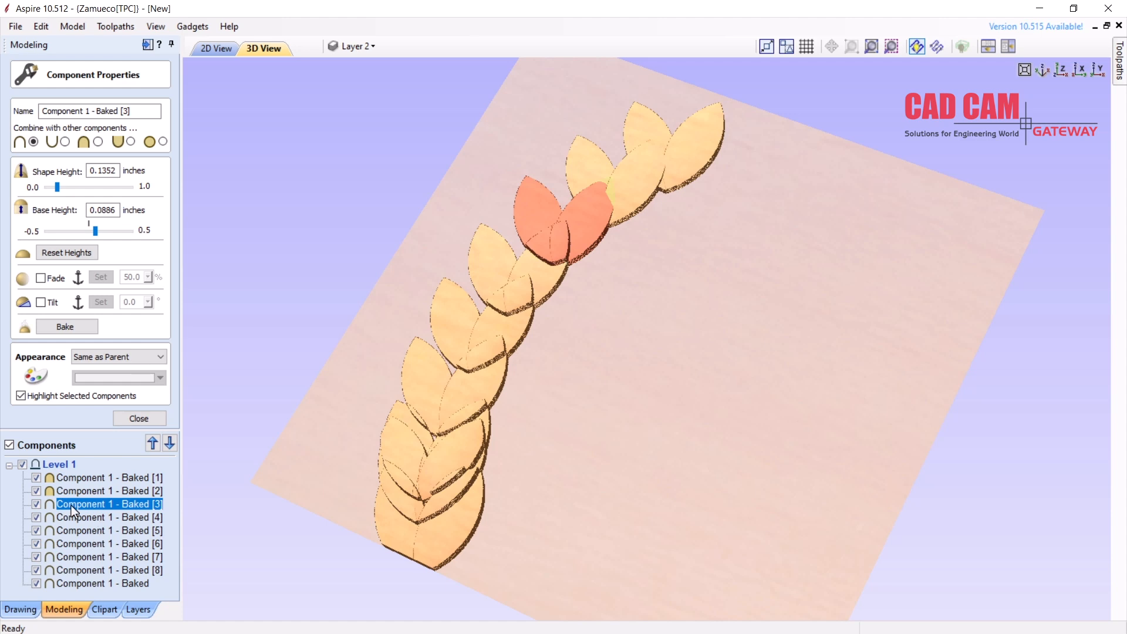
pyautogui.hotkey('shift', 'End')
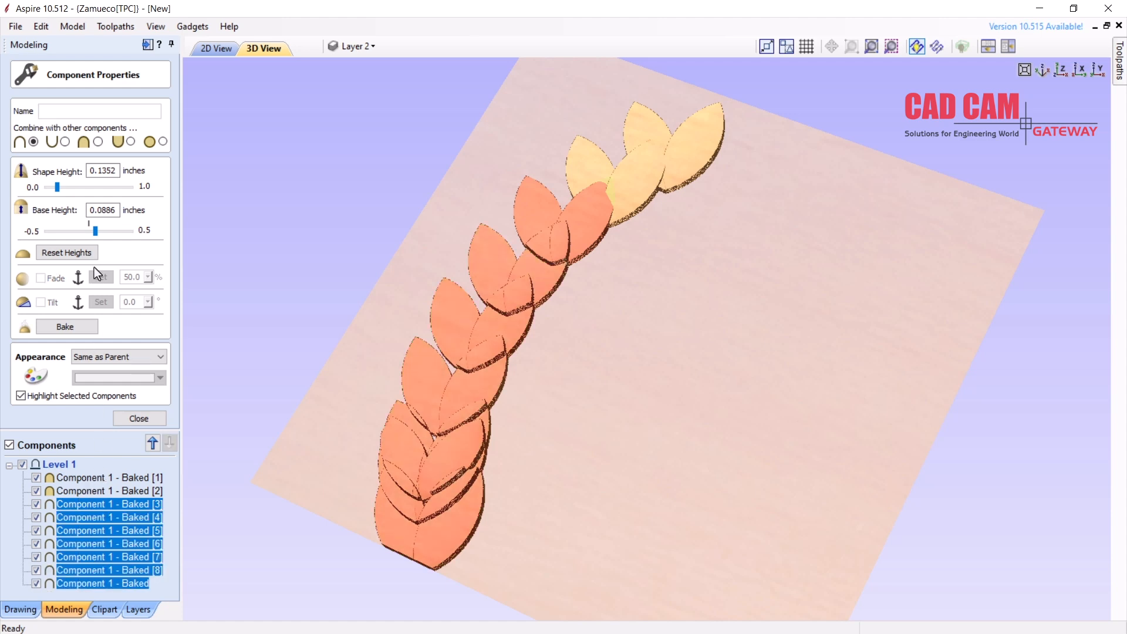
pyautogui.click(99, 142)
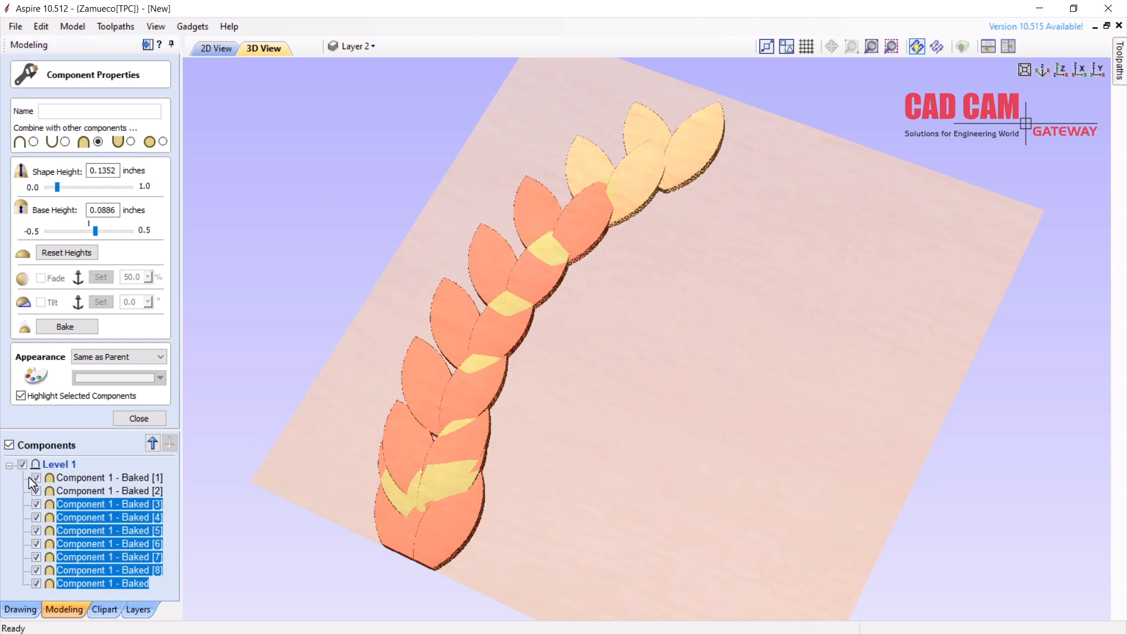
pyautogui.moveTo(631, 398); pyautogui.dragTo(722, 419)
pyautogui.click(139, 418)
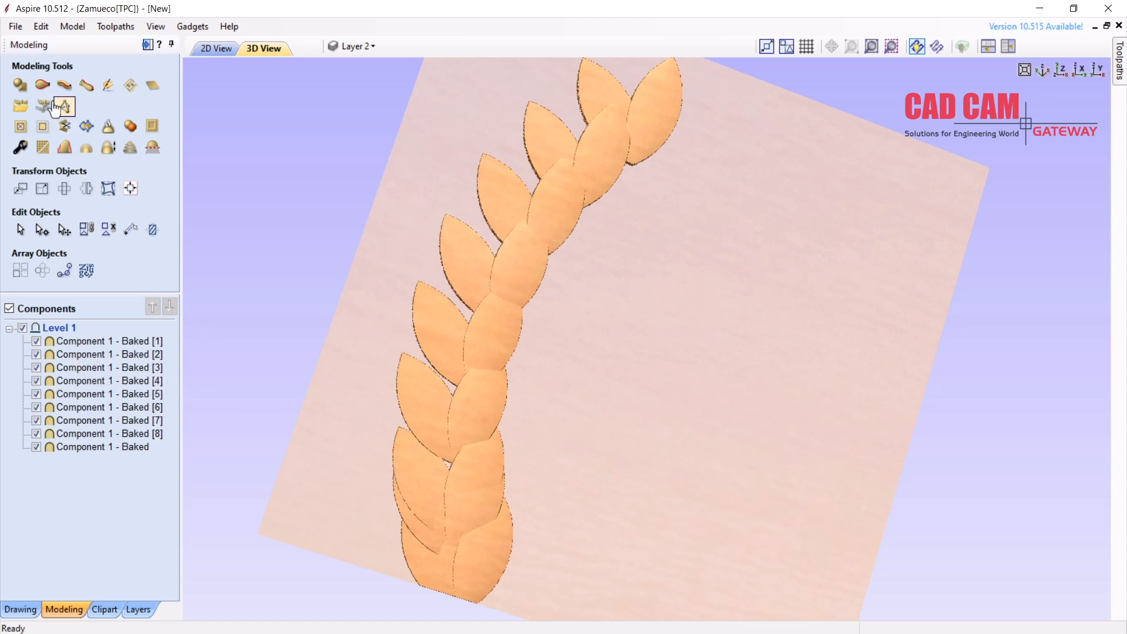
# Open the 'sections' job, discarding unsaved changes to the leaf project
pyautogui.click(15, 26)
pyautogui.click(26, 41)
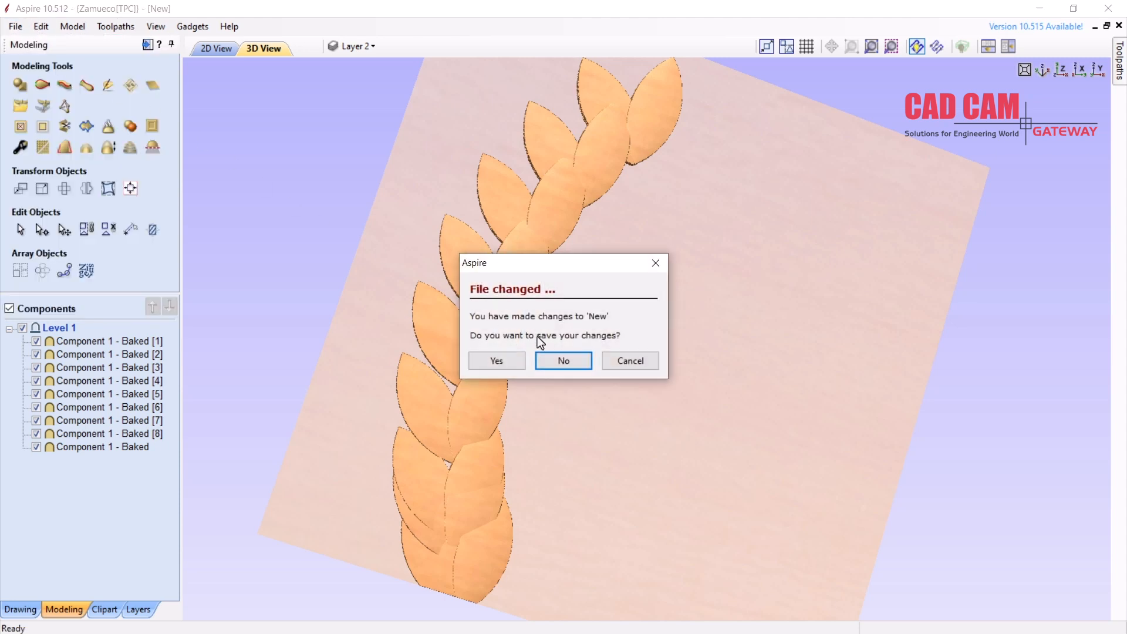
pyautogui.click(555, 361)
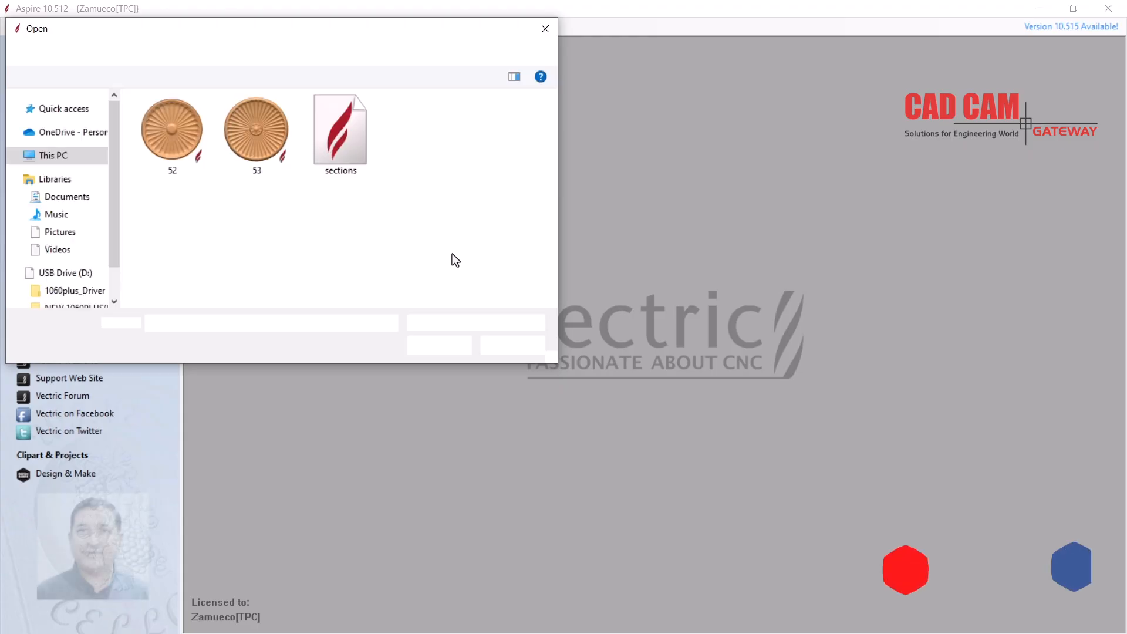
pyautogui.doubleClick(342, 136)
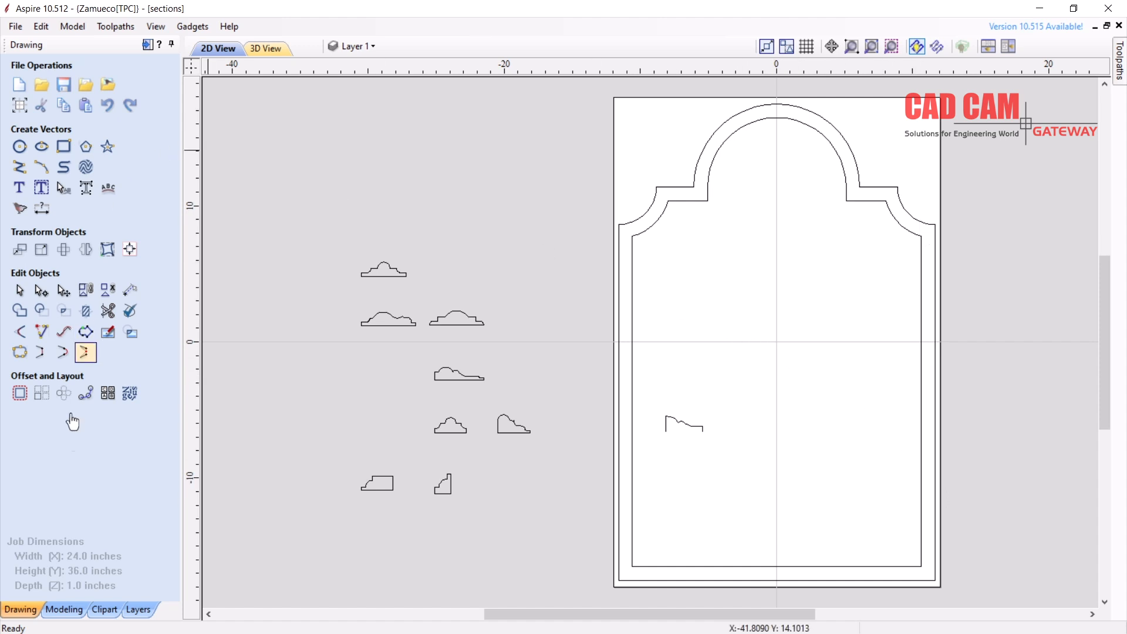
# Sweep the edited profile along both arched frame outlines with Two Rail Sweep
pyautogui.click(64, 609)
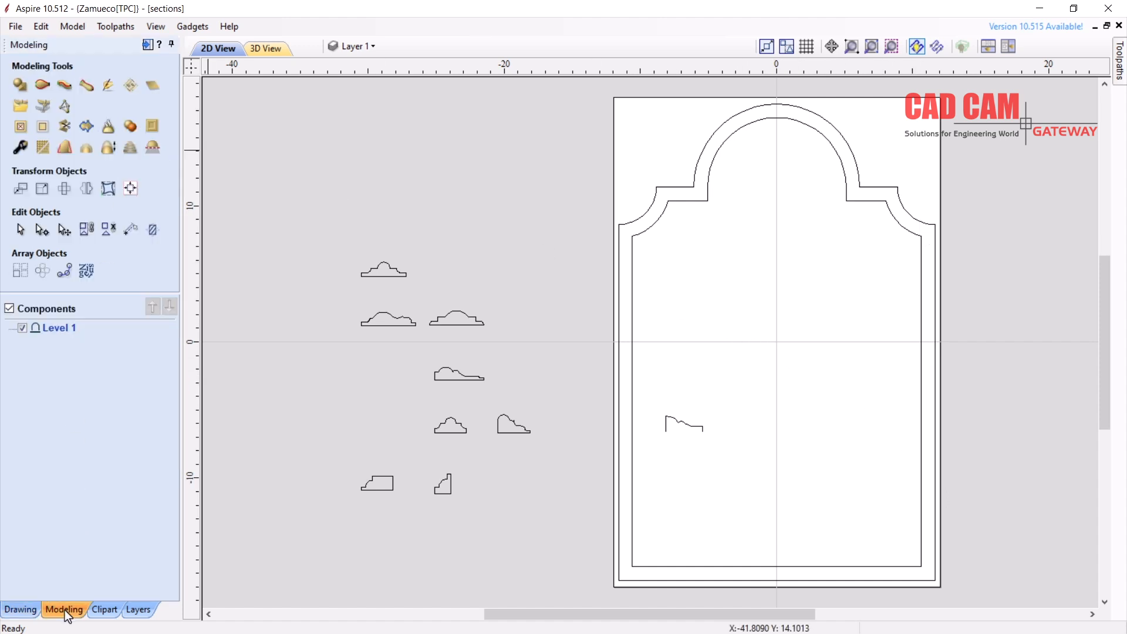
pyautogui.click(42, 85)
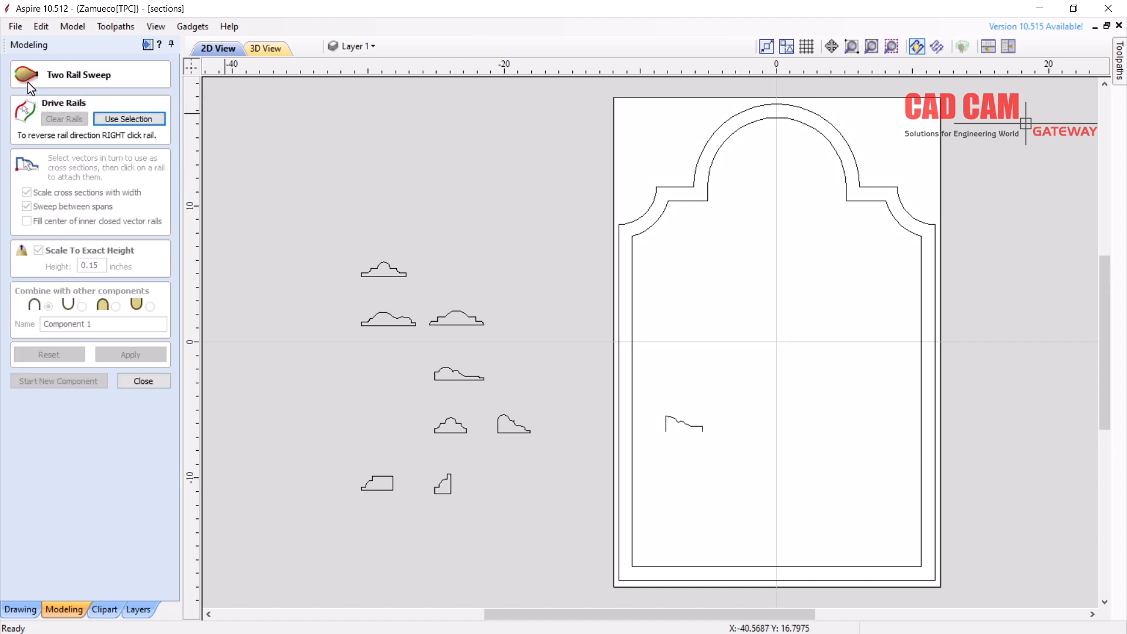
pyautogui.click(674, 188)
pyautogui.click(124, 120)
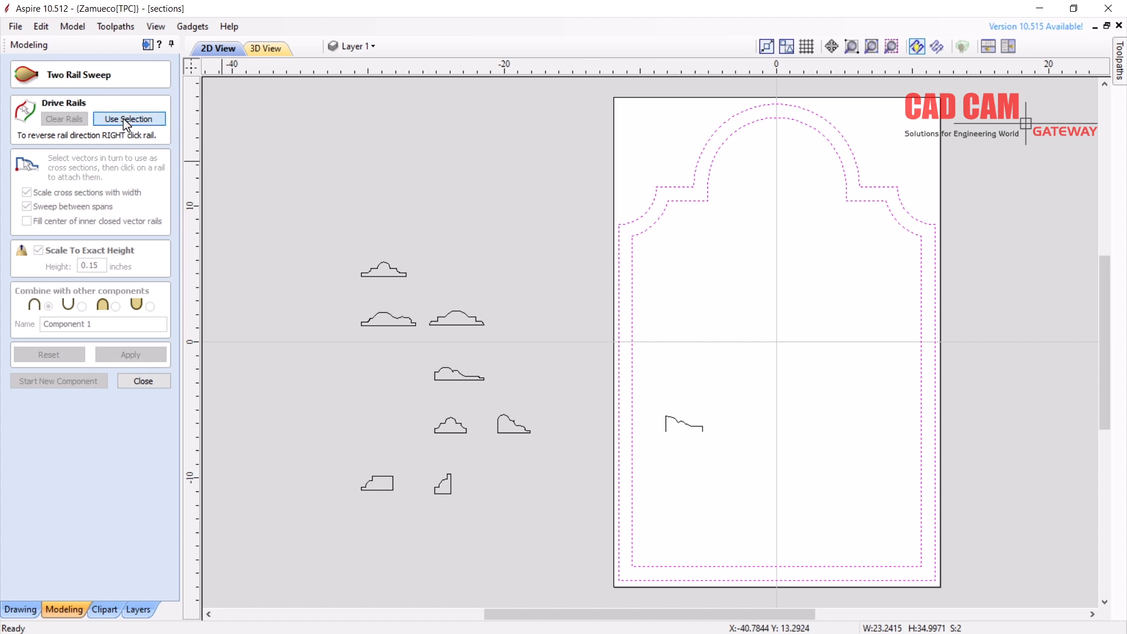
pyautogui.click(689, 426)
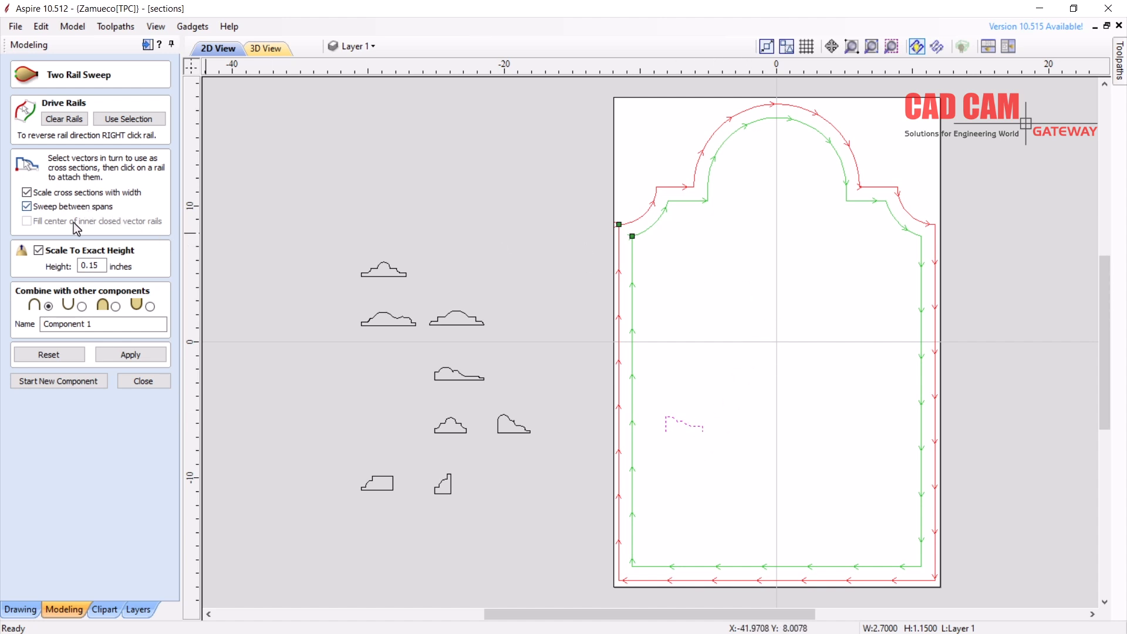
pyautogui.click(146, 353)
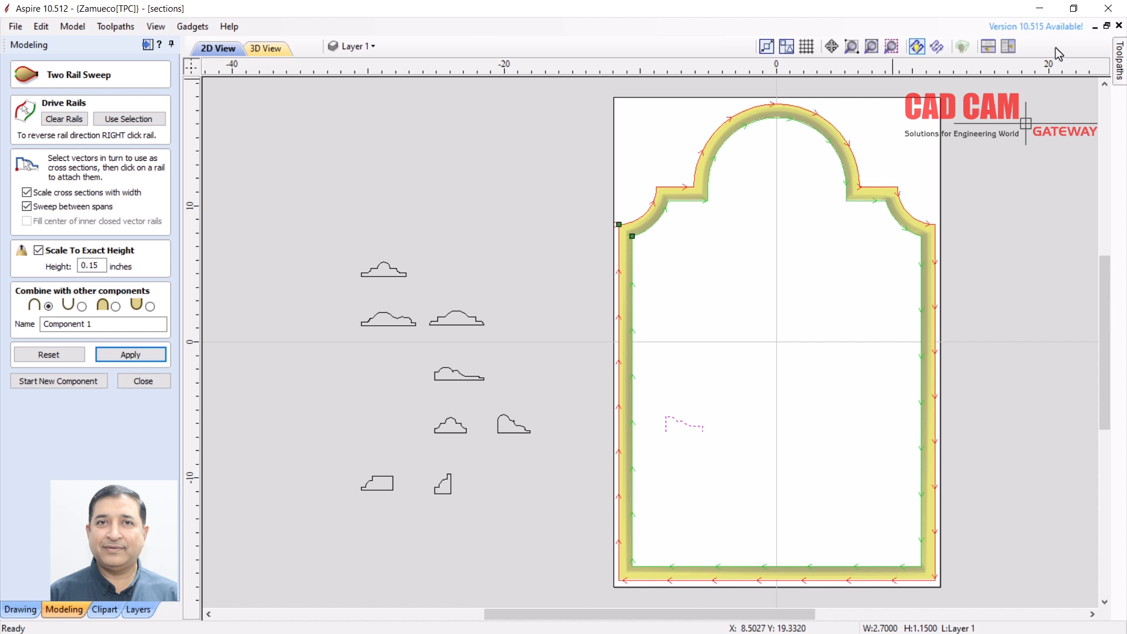
# Tile the 2D and 3D views, inspect the swept moulding, and keep it as Component 1
pyautogui.click(1008, 46)
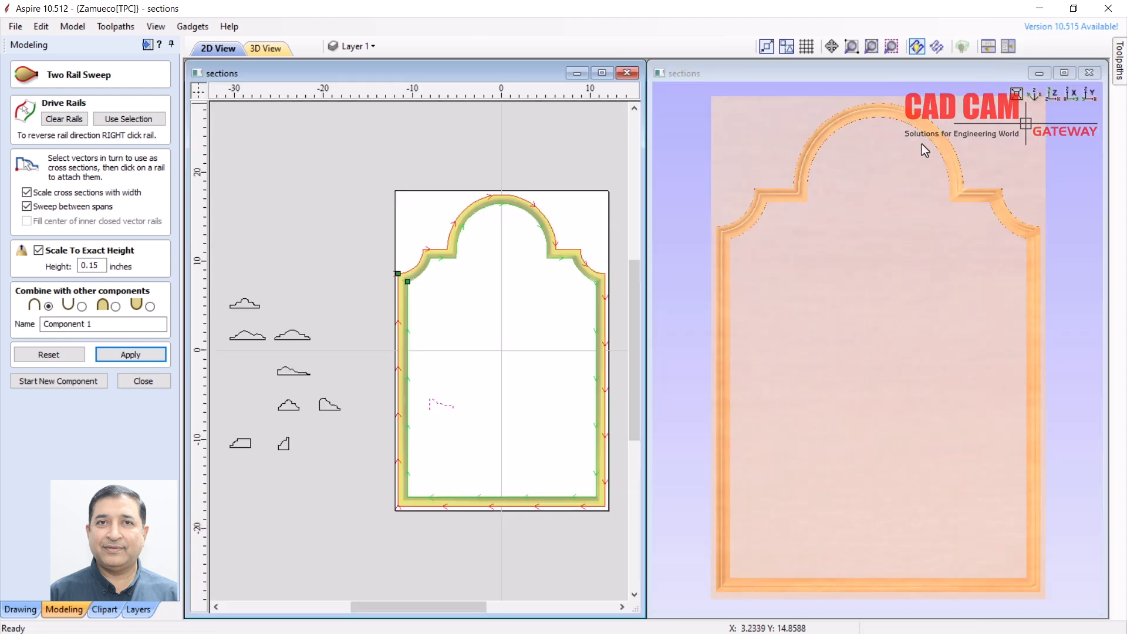
pyautogui.moveTo(796, 193); pyautogui.dragTo(805, 121)
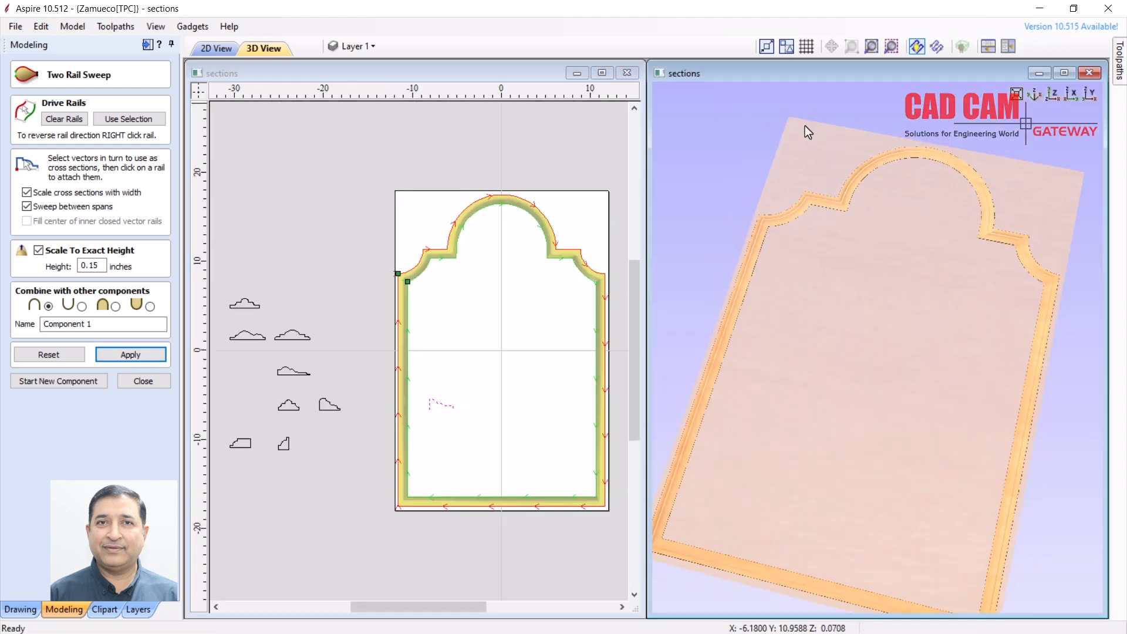
pyautogui.scroll(5, 850, 191)
pyautogui.moveTo(808, 309); pyautogui.dragTo(794, 242)
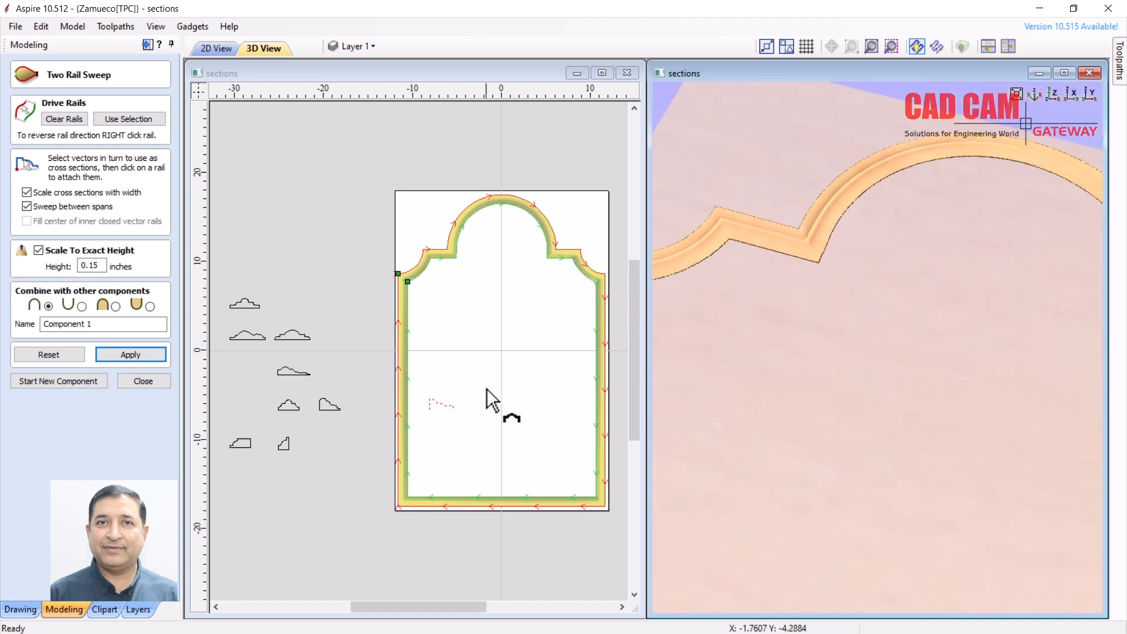
pyautogui.scroll(8, 440, 411)
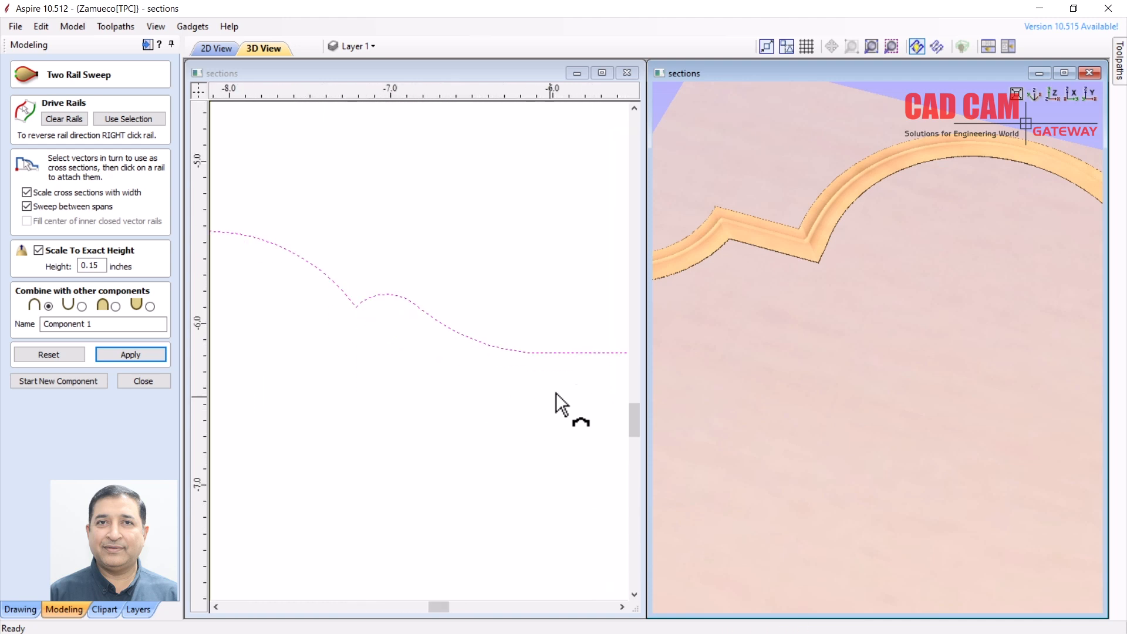
pyautogui.scroll(-8, 528, 341)
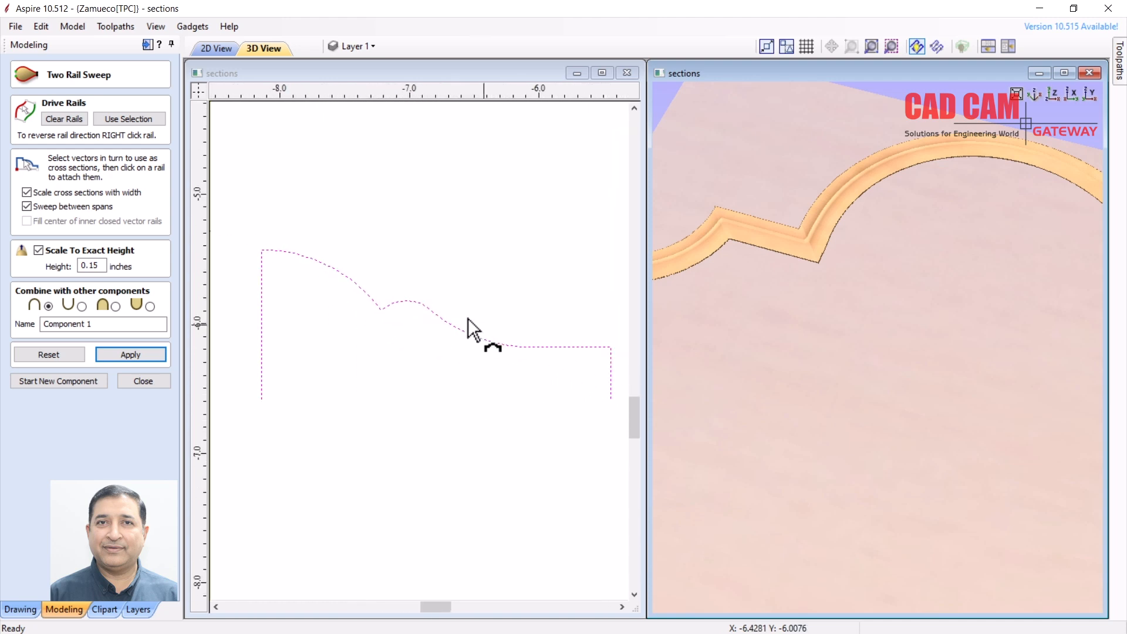
pyautogui.click(148, 381)
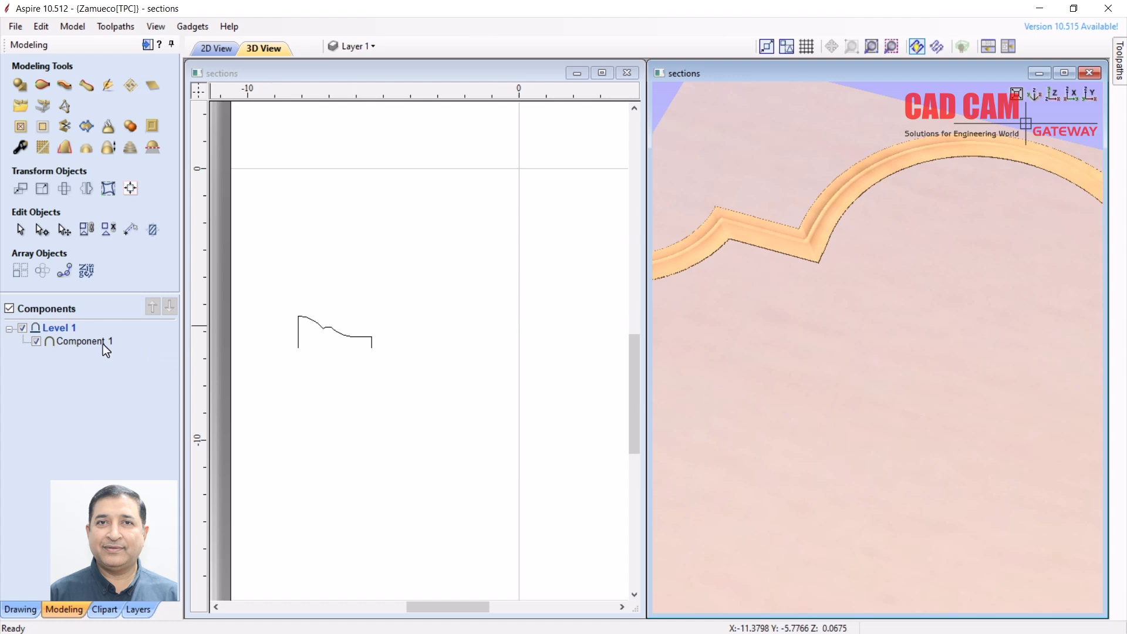
pyautogui.click(87, 342)
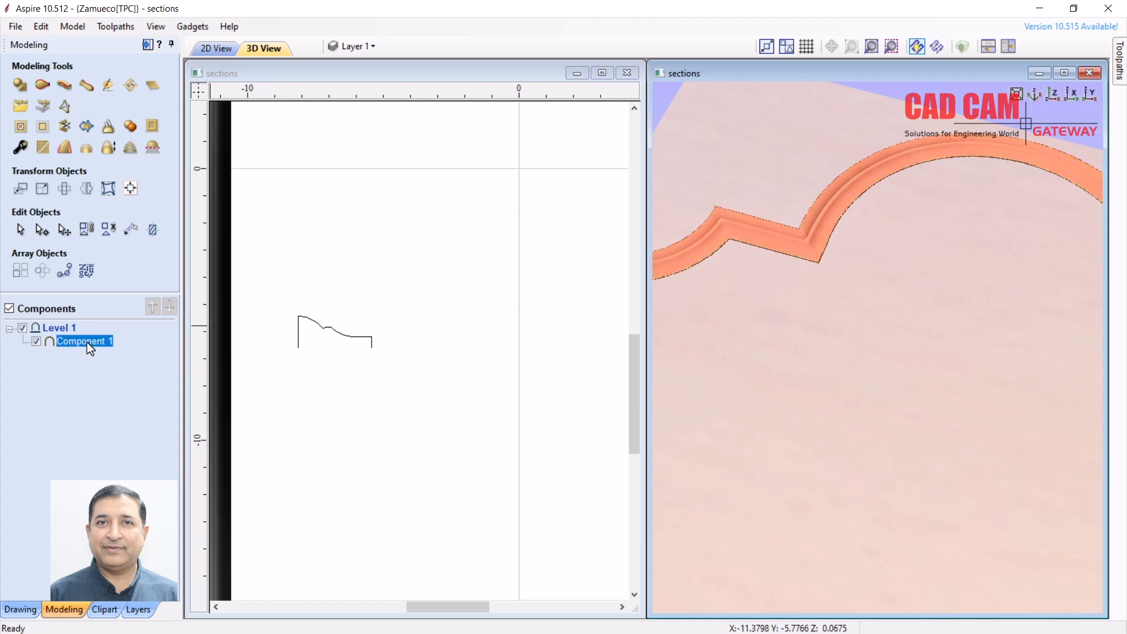
# Raise the moulding Component 1's base height to 0.25 inches
pyautogui.click(20, 150)
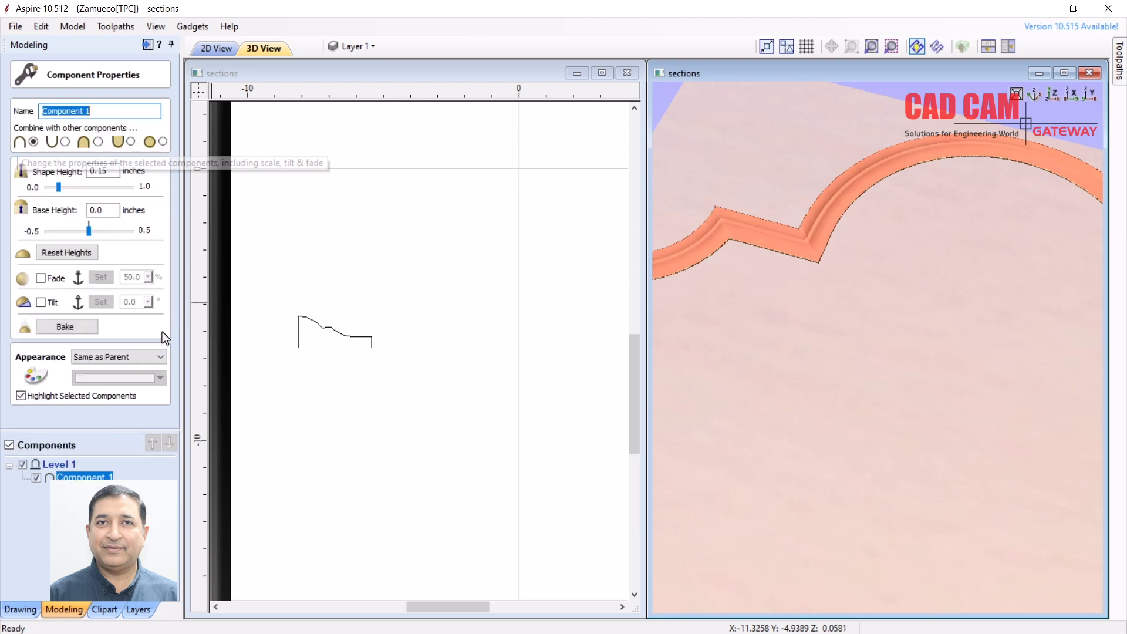
pyautogui.moveTo(89, 231); pyautogui.dragTo(97, 230)
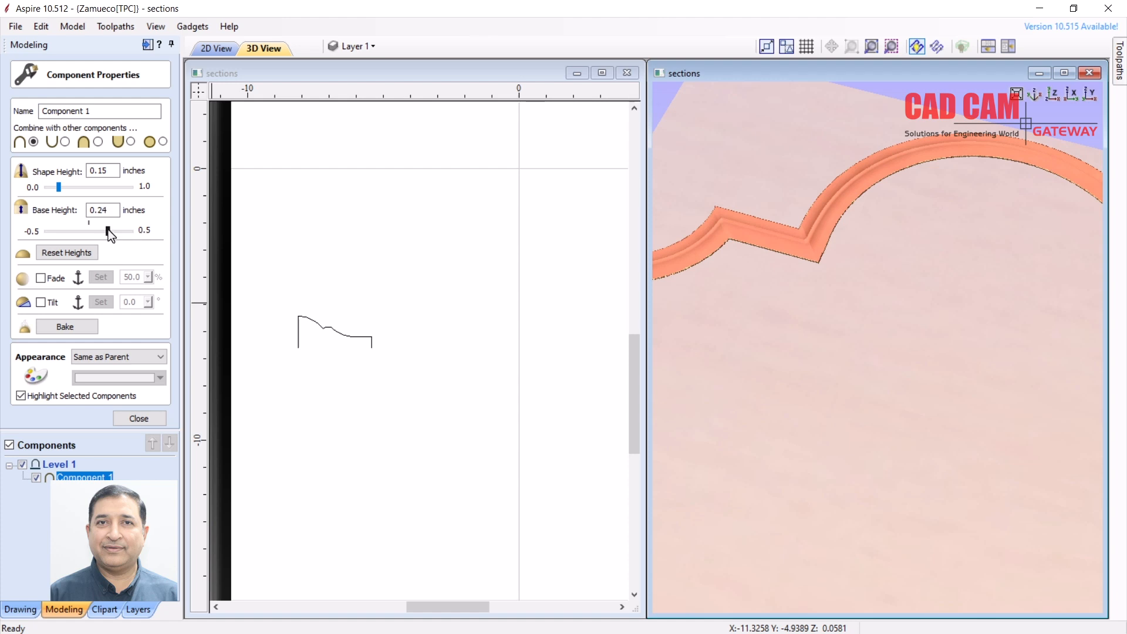
pyautogui.moveTo(110, 230); pyautogui.dragTo(109, 230)
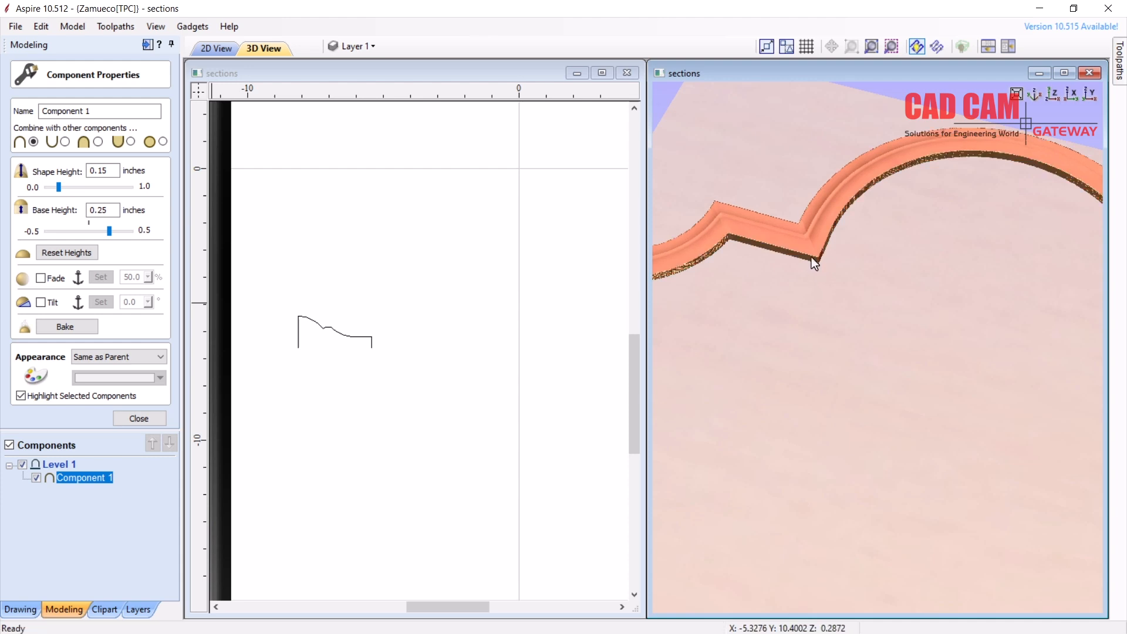
pyautogui.scroll(5, 809, 221)
pyautogui.scroll(2, 870, 324)
# Inspect the moulding's curved edges and stepped corner in 3D, then close its properties
pyautogui.moveTo(939, 472); pyautogui.dragTo(1076, 613, button='middle')
pyautogui.moveTo(882, 369); pyautogui.dragTo(1072, 598, button='middle')
pyautogui.scroll(2, 886, 423)
pyautogui.moveTo(886, 421); pyautogui.dragTo(979, 393, button='middle')
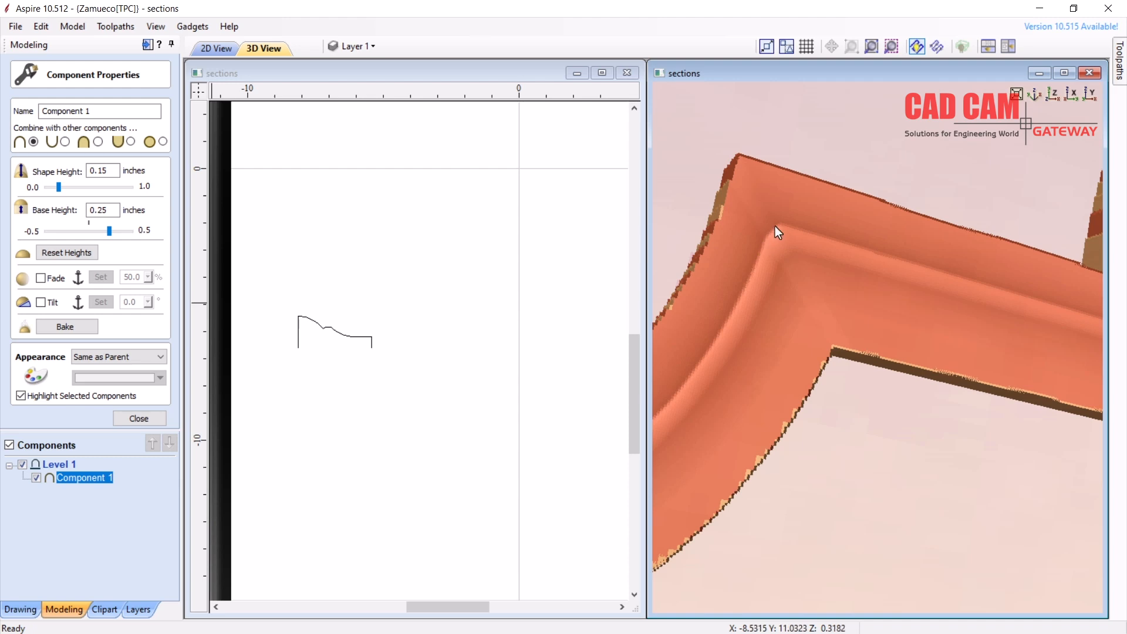
pyautogui.moveTo(915, 277); pyautogui.dragTo(970, 357)
pyautogui.moveTo(864, 336); pyautogui.dragTo(801, 252)
pyautogui.moveTo(557, 298); pyautogui.dragTo(558, 298, button='middle')
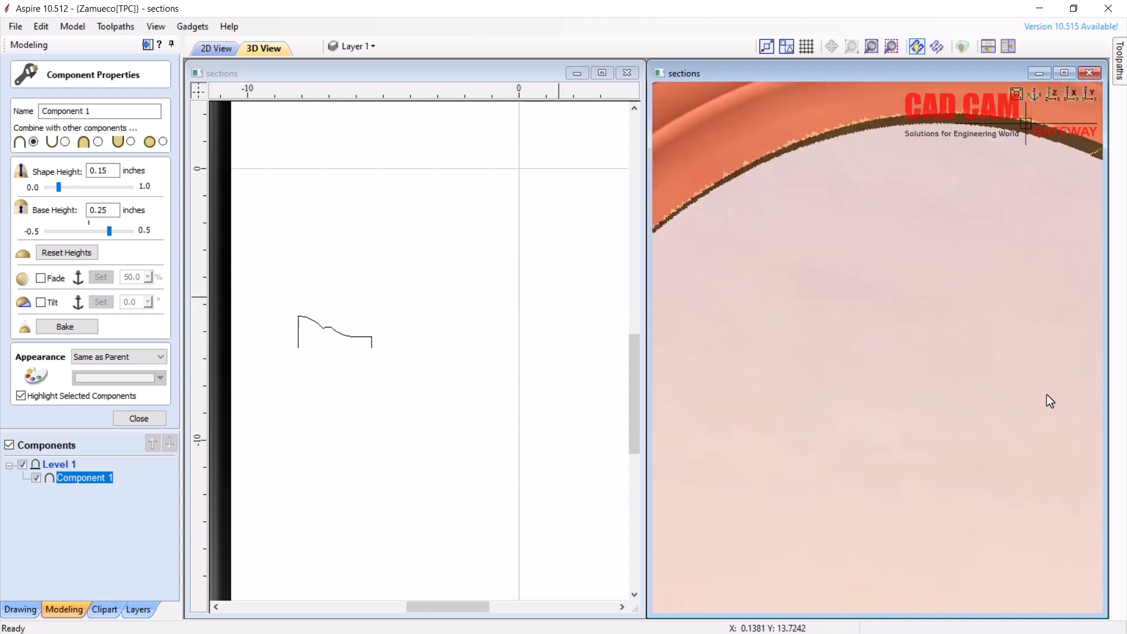
pyautogui.moveTo(1047, 395); pyautogui.dragTo(765, 268, button='middle')
pyautogui.moveTo(1092, 395)
pyautogui.mouseDown(button='middle')
pyautogui.moveTo(748, 262)
pyautogui.moveTo(816, 236)
pyautogui.moveTo(763, 206)
pyautogui.mouseUp(button='middle')
pyautogui.moveTo(937, 483); pyautogui.dragTo(770, 294, button='middle')
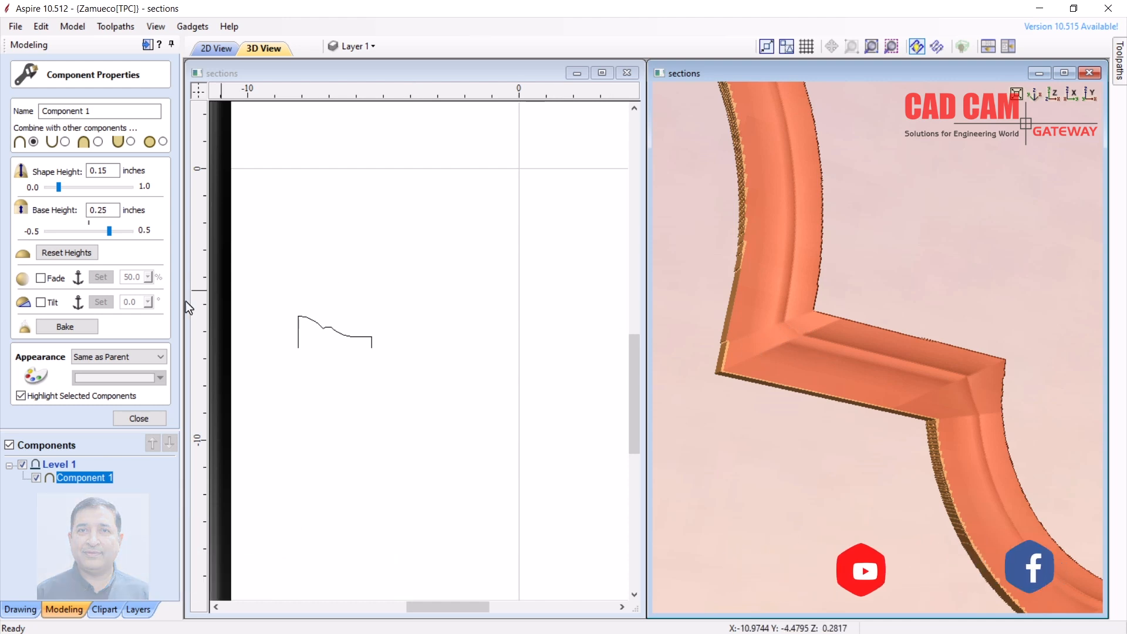
pyautogui.click(133, 420)
# Delete the swept moulding Component 1 from the 2D view
pyautogui.scroll(-9, 841, 344)
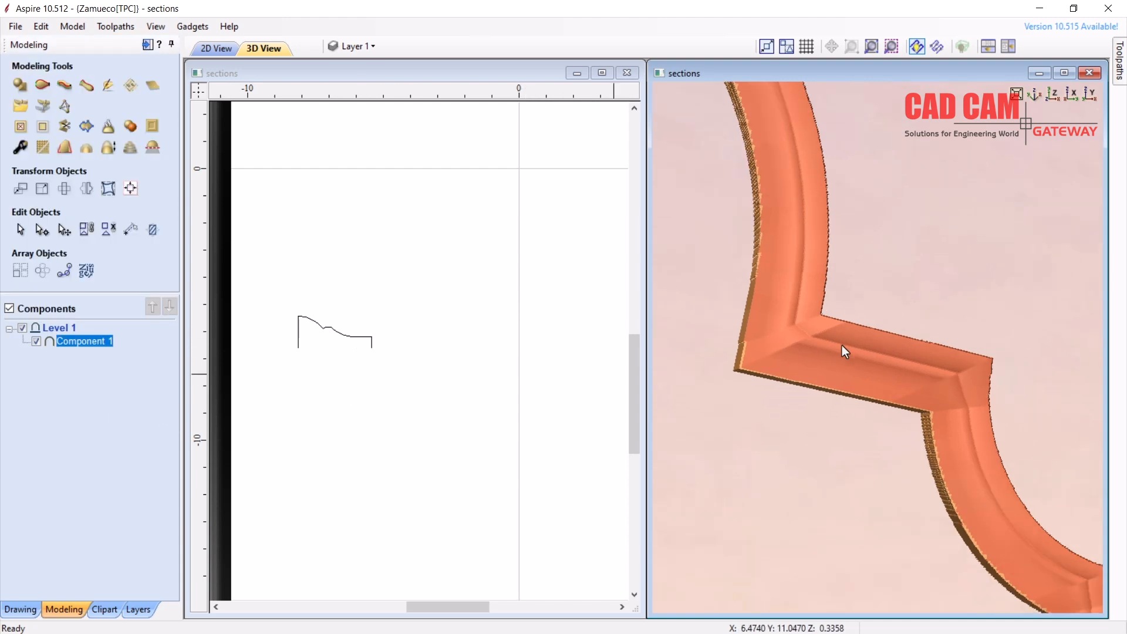
pyautogui.scroll(10, 889, 319)
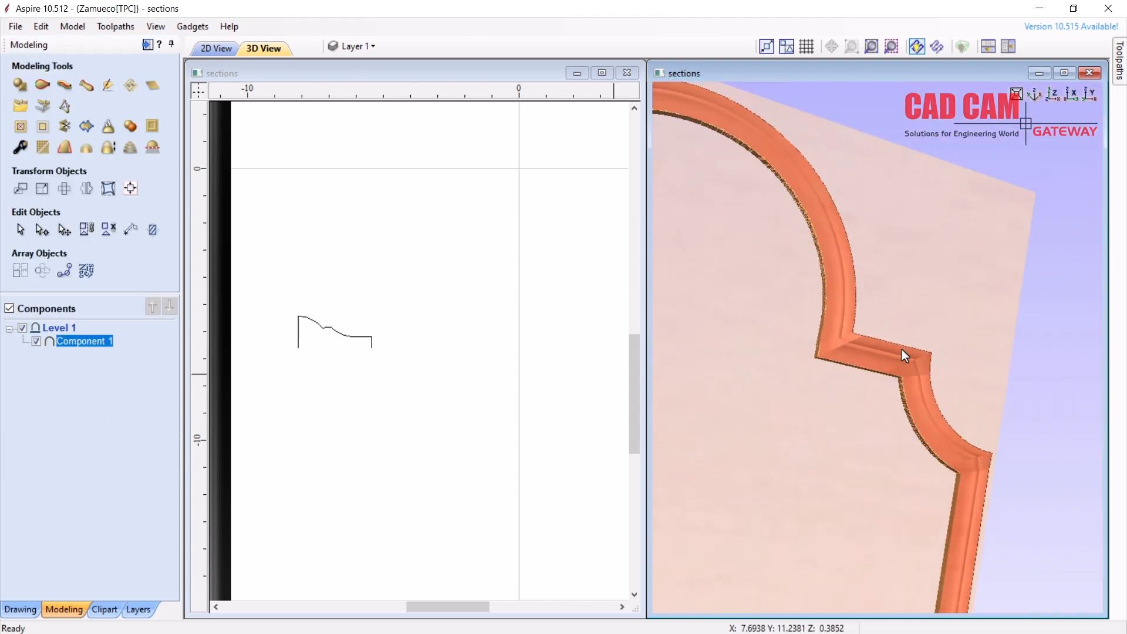
pyautogui.click(455, 300)
pyautogui.click(458, 304)
pyautogui.scroll(-3, 435, 311)
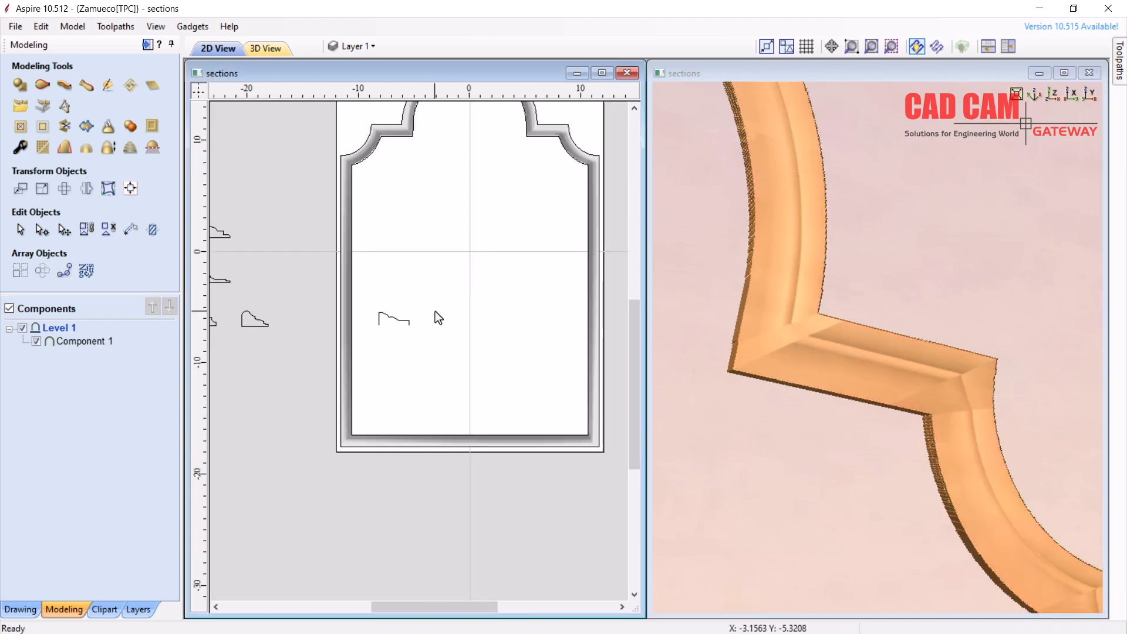
pyautogui.click(45, 25)
pyautogui.click(392, 167)
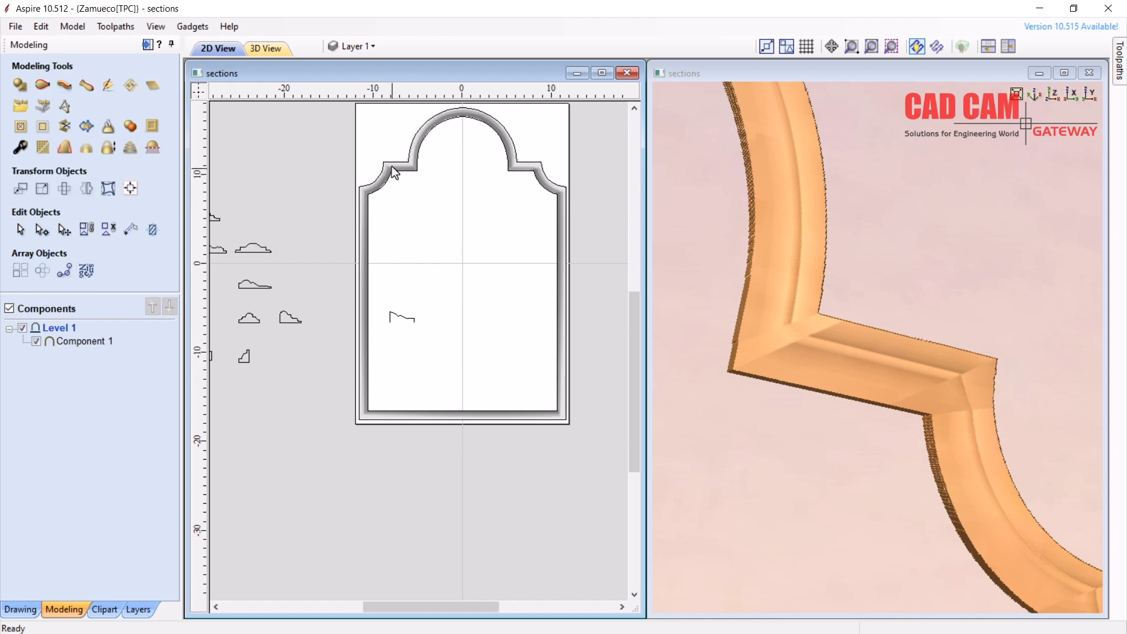
pyautogui.click(101, 342)
pyautogui.rightClick(101, 342)
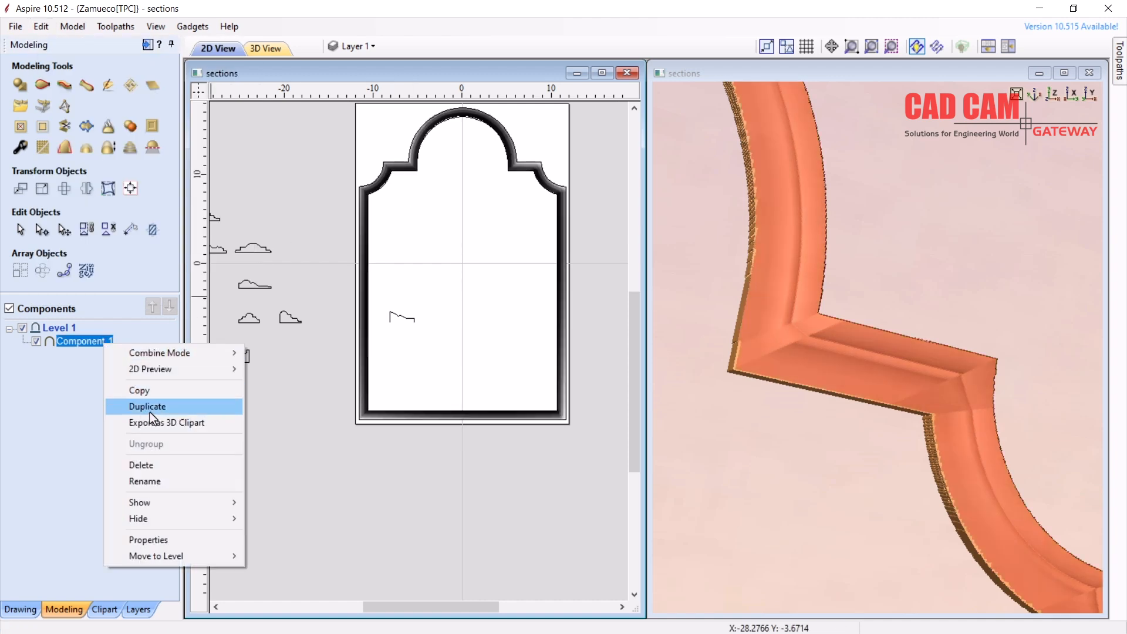
pyautogui.click(151, 462)
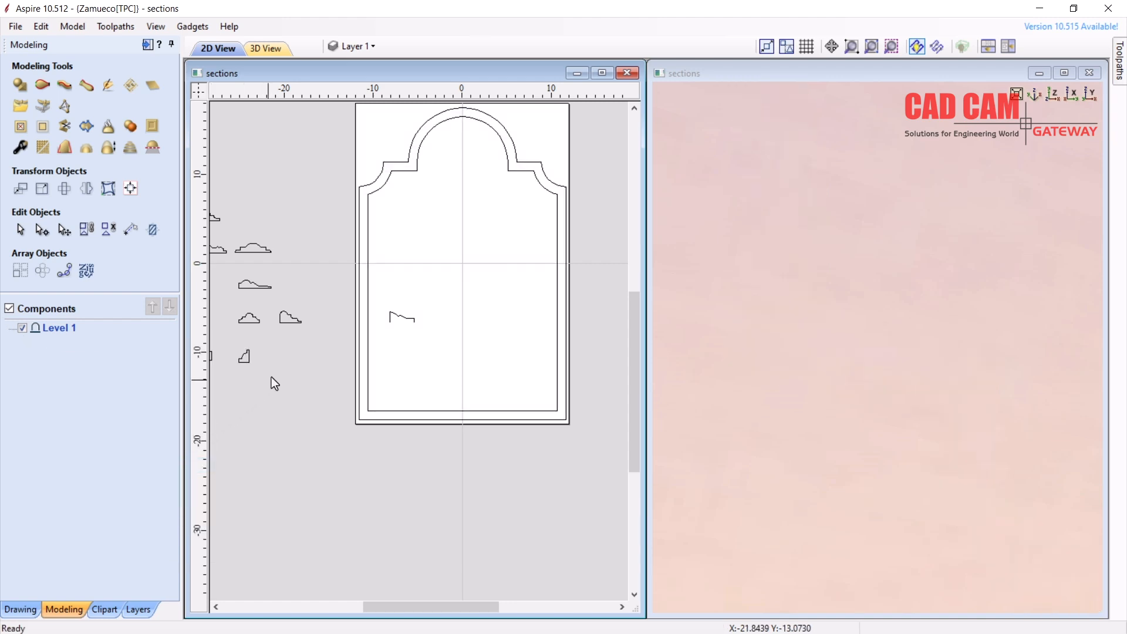
# Select both arched frame outlines and start a new Two Rail Sweep
pyautogui.scroll(2, 431, 131)
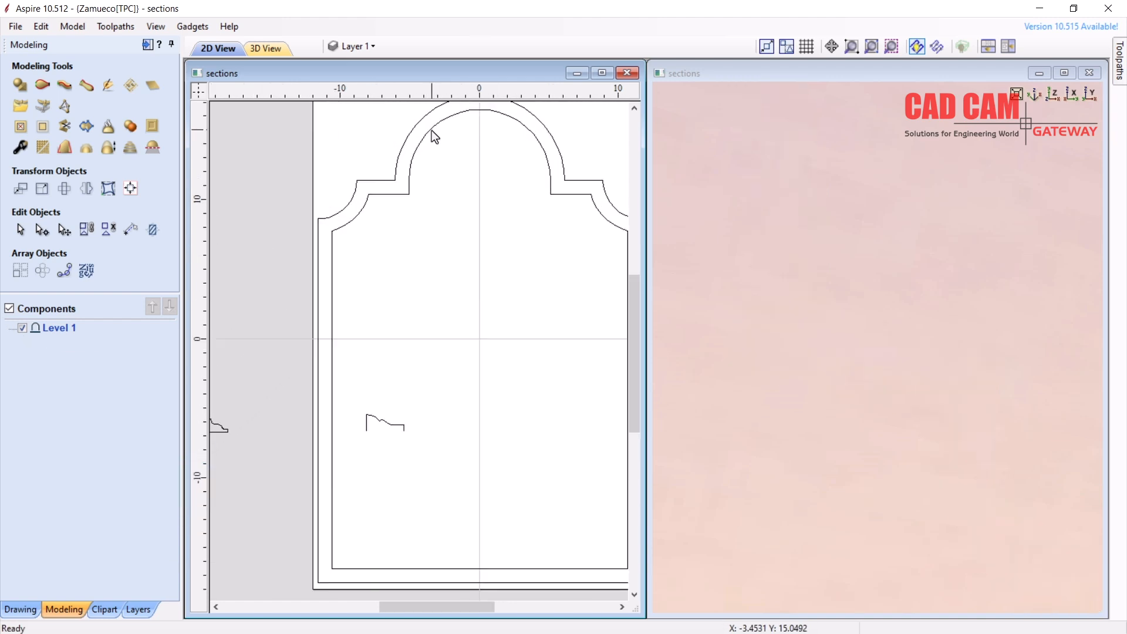
pyautogui.scroll(1, 358, 206)
pyautogui.moveTo(410, 225); pyautogui.dragTo(352, 149)
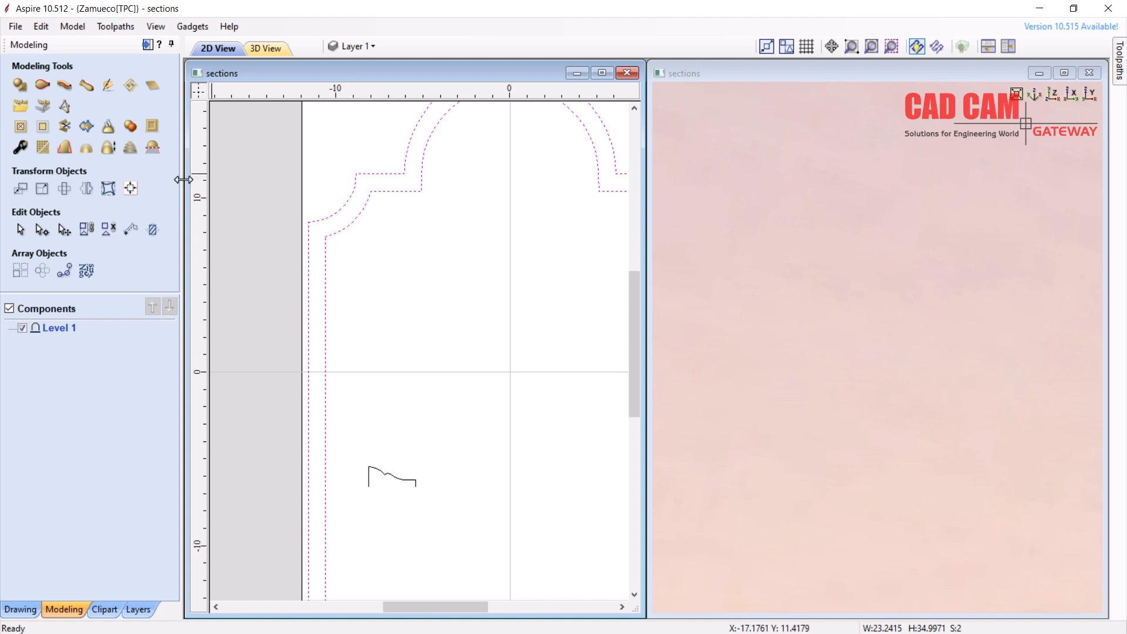
pyautogui.click(42, 86)
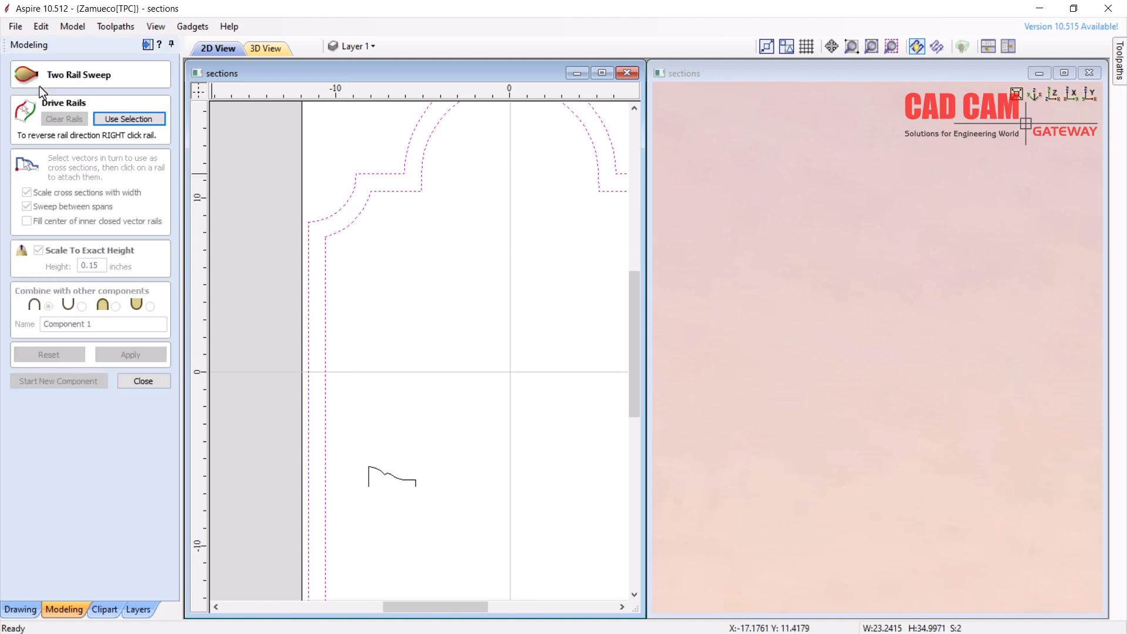
# Use the two frame outlines as drive rails and check the rail options at their corners
pyautogui.click(117, 118)
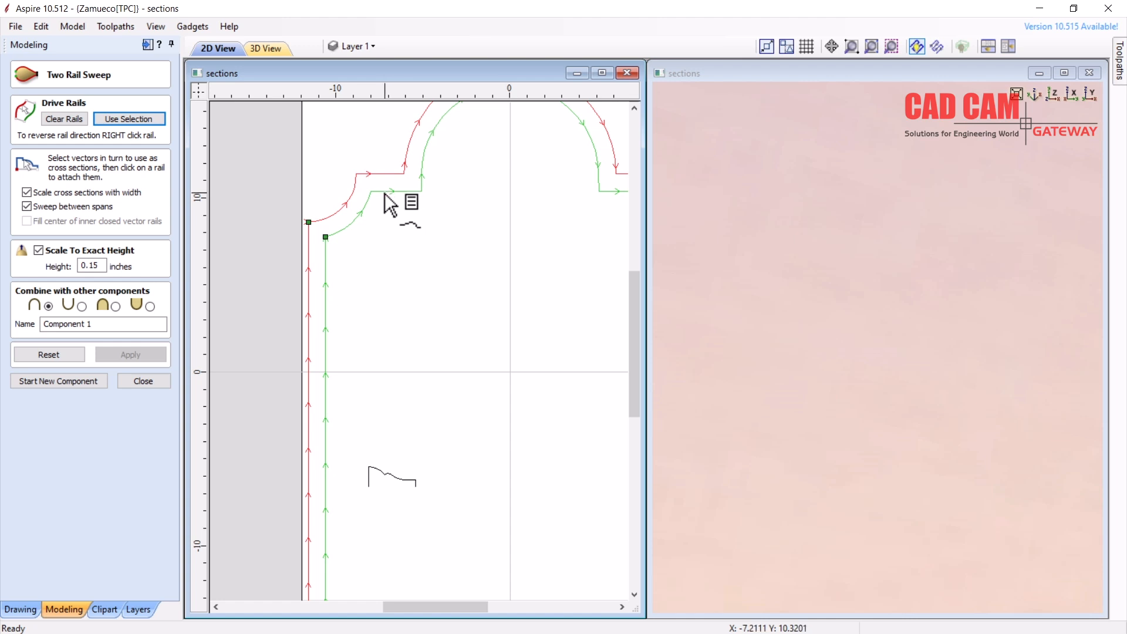
pyautogui.rightClick(326, 239)
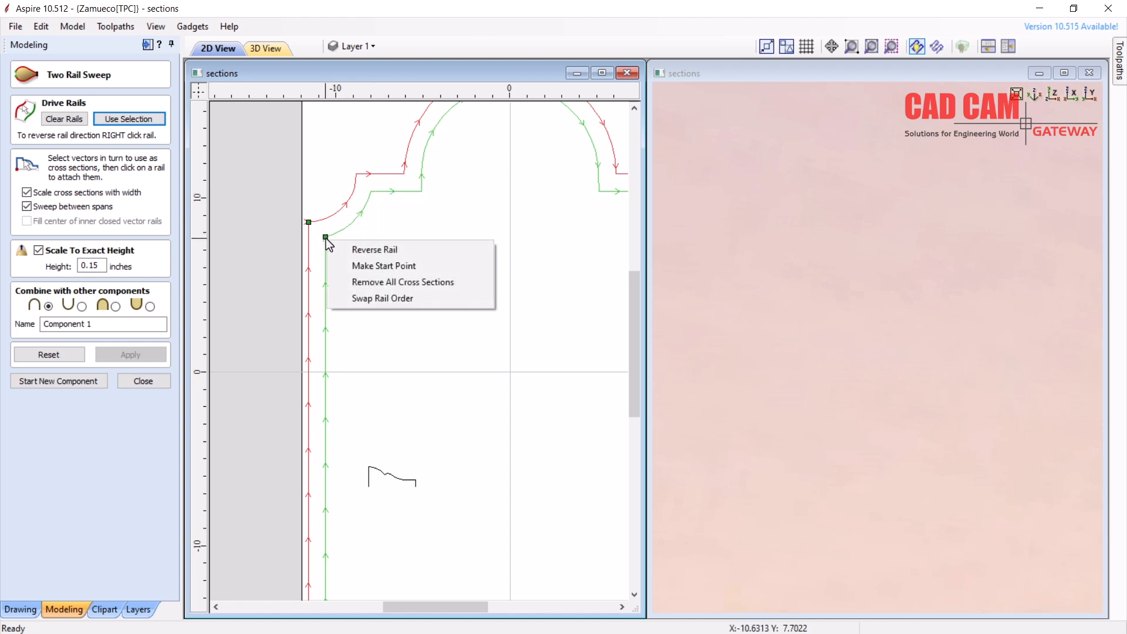
pyautogui.rightClick(377, 198)
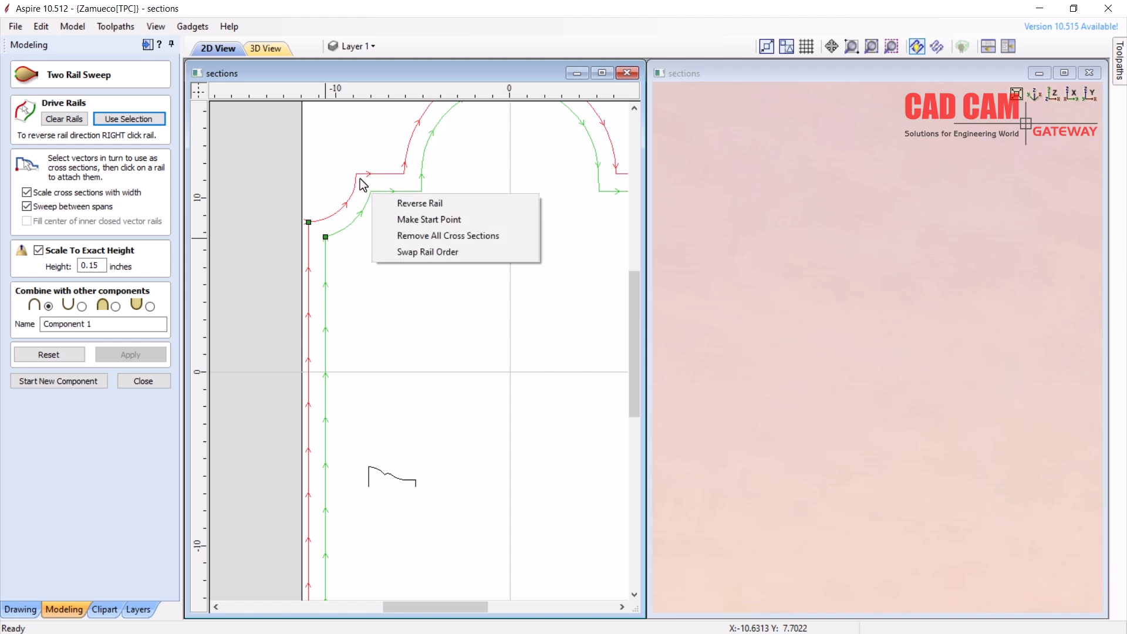
pyautogui.rightClick(359, 177)
pyautogui.click(439, 281)
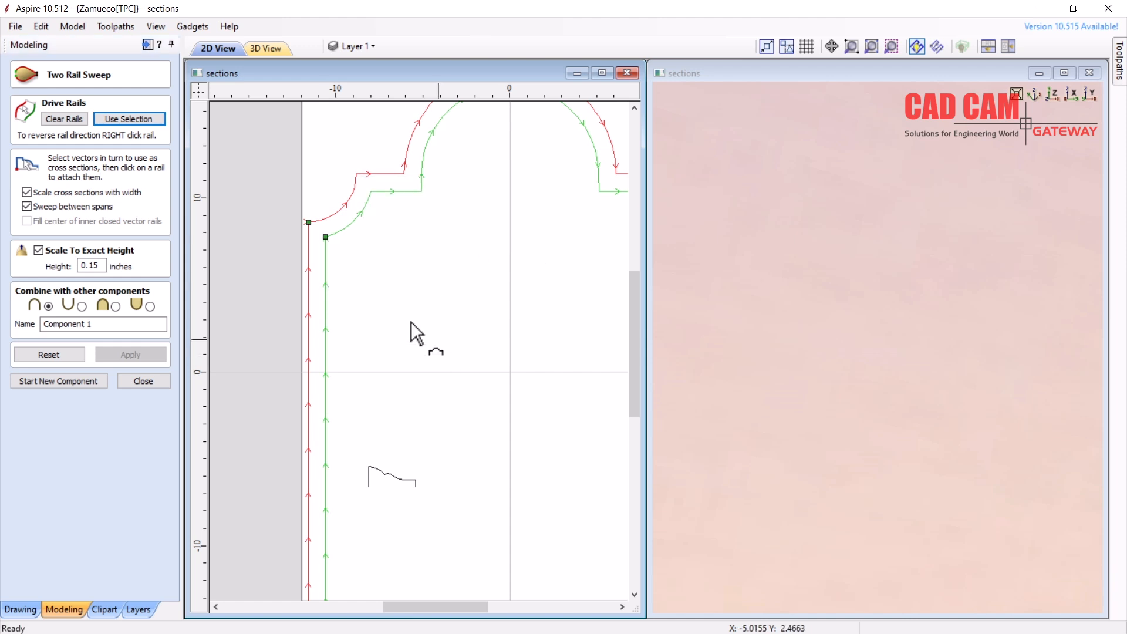
pyautogui.scroll(-3, 422, 329)
pyautogui.scroll(1, 402, 375)
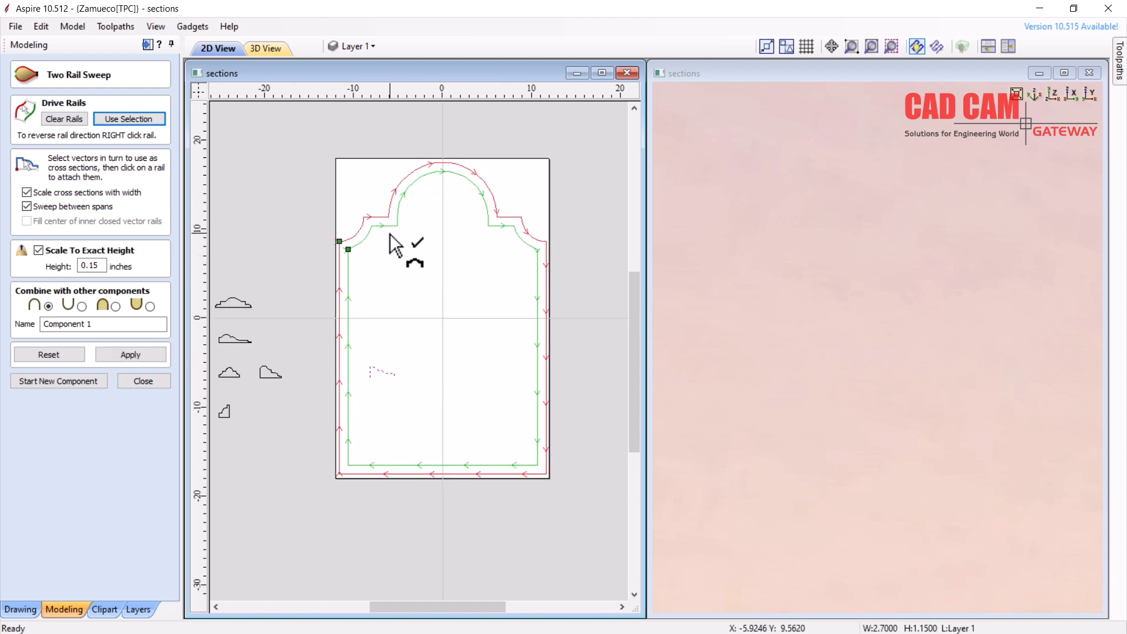
pyautogui.scroll(6, 344, 244)
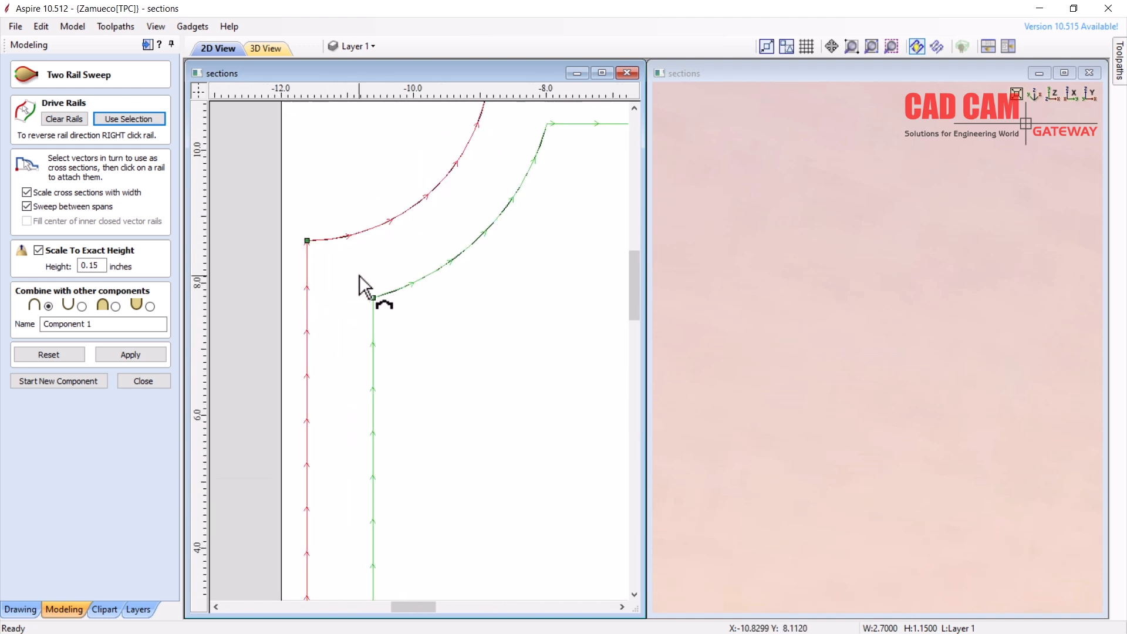
# Add a cross-section between the rails' start corners, snapping its end to the red rail's corner
pyautogui.click(372, 298)
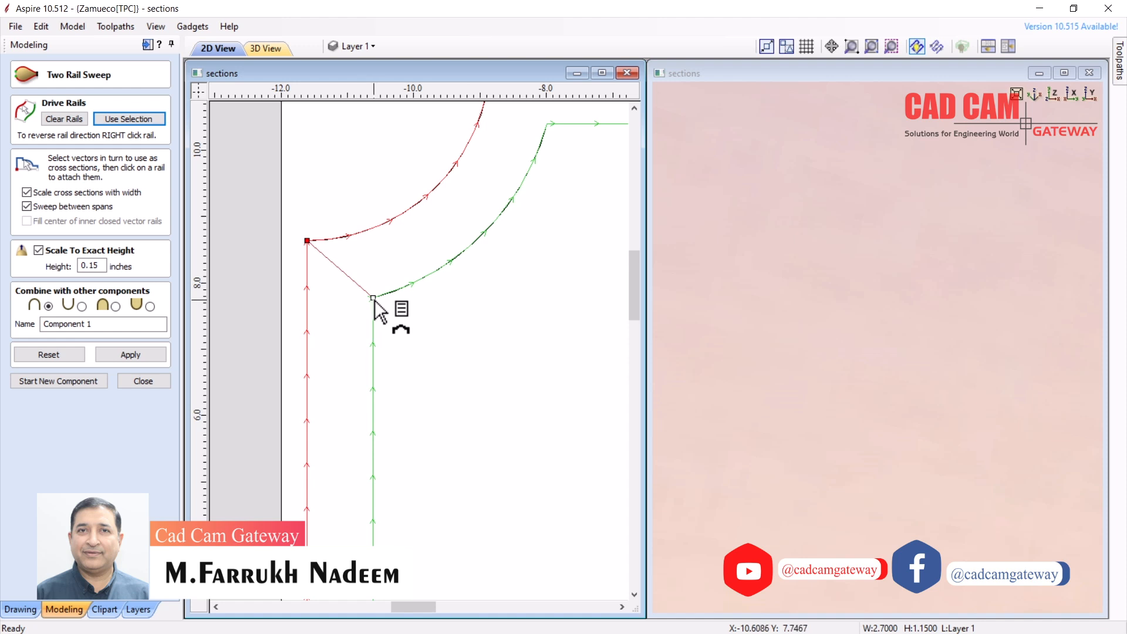
pyautogui.scroll(-5, 343, 337)
pyautogui.scroll(2, 461, 248)
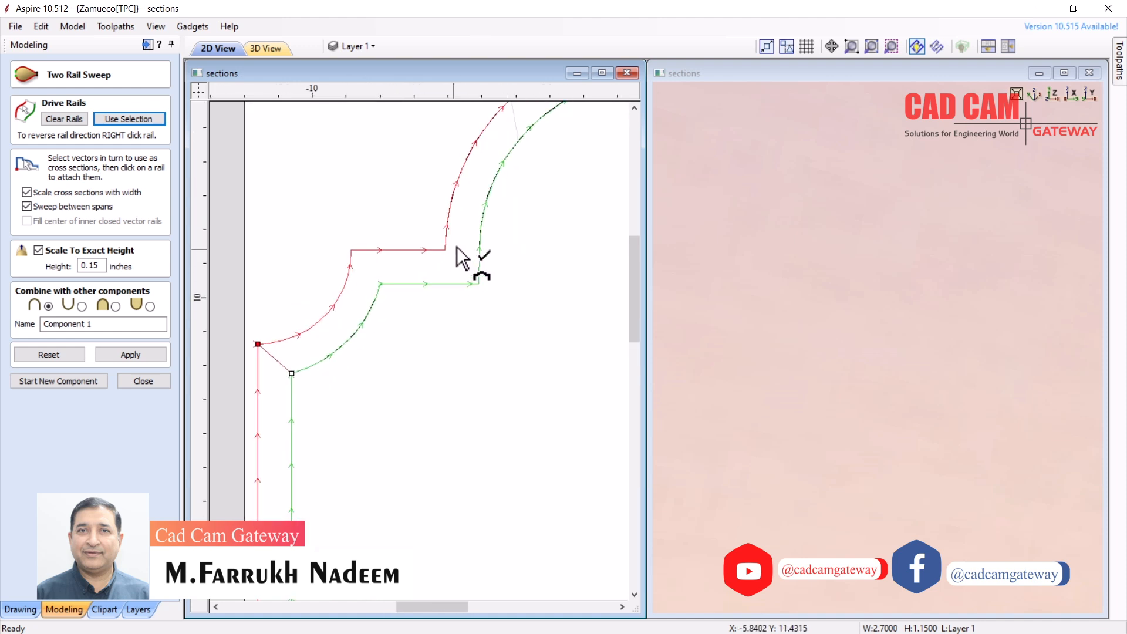
pyautogui.scroll(-4, 390, 277)
pyautogui.scroll(2, 462, 276)
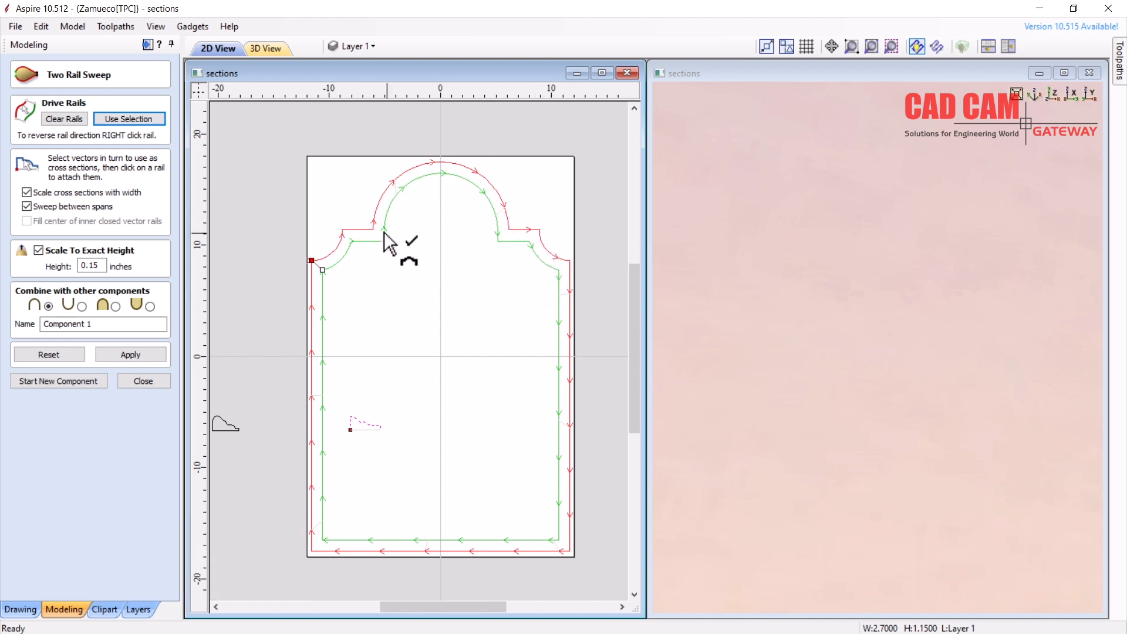
pyautogui.scroll(5, 349, 218)
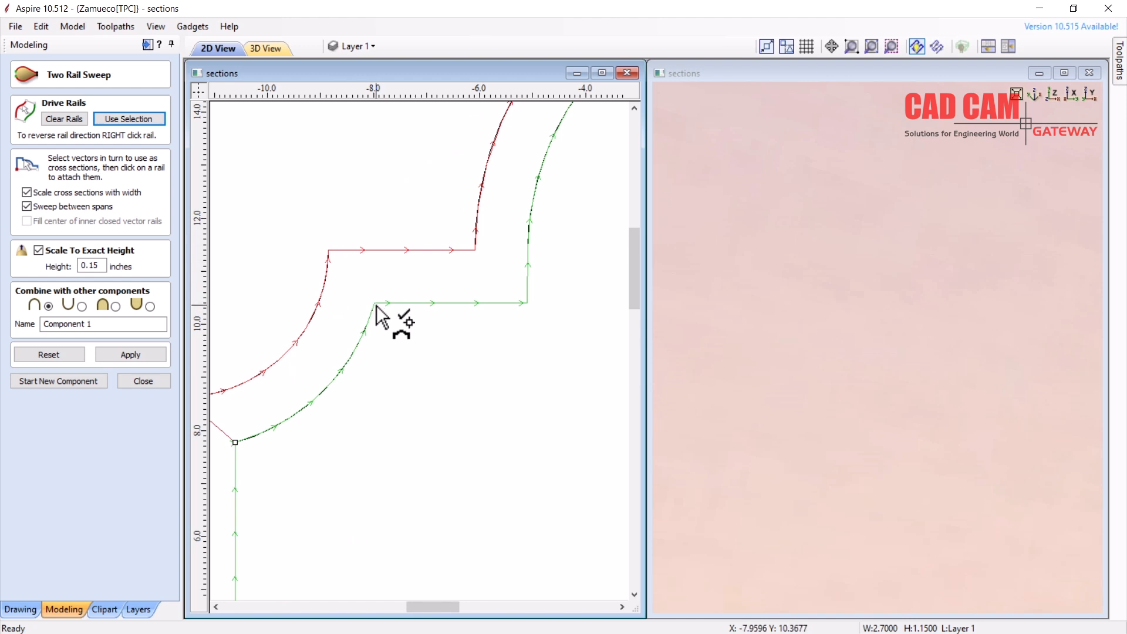
pyautogui.scroll(4, 352, 264)
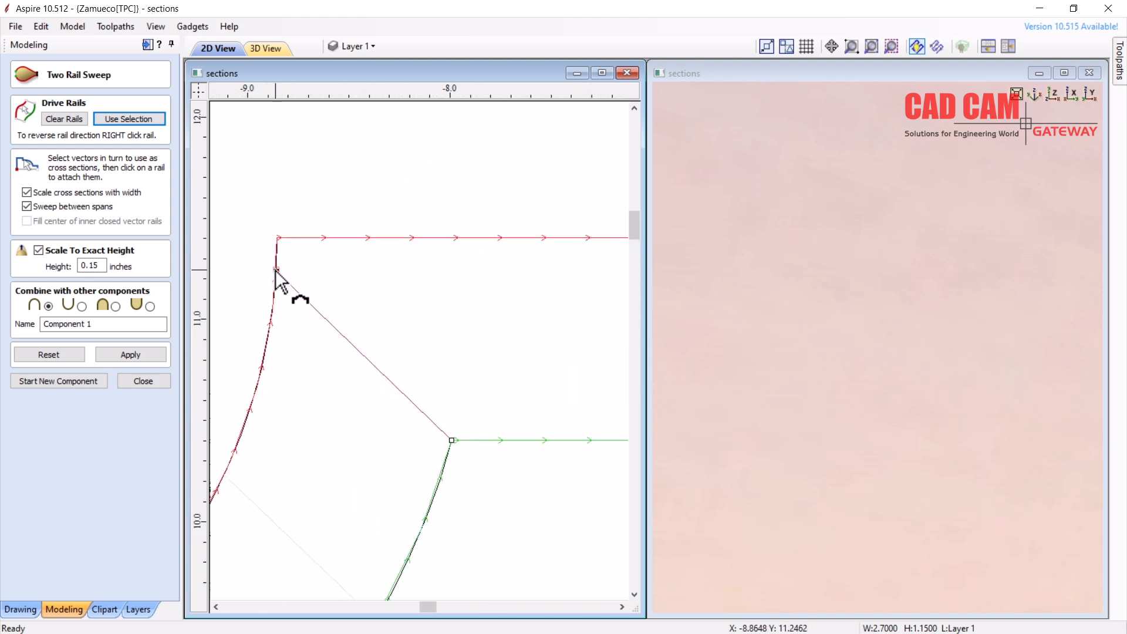
pyautogui.moveTo(276, 271); pyautogui.dragTo(279, 239)
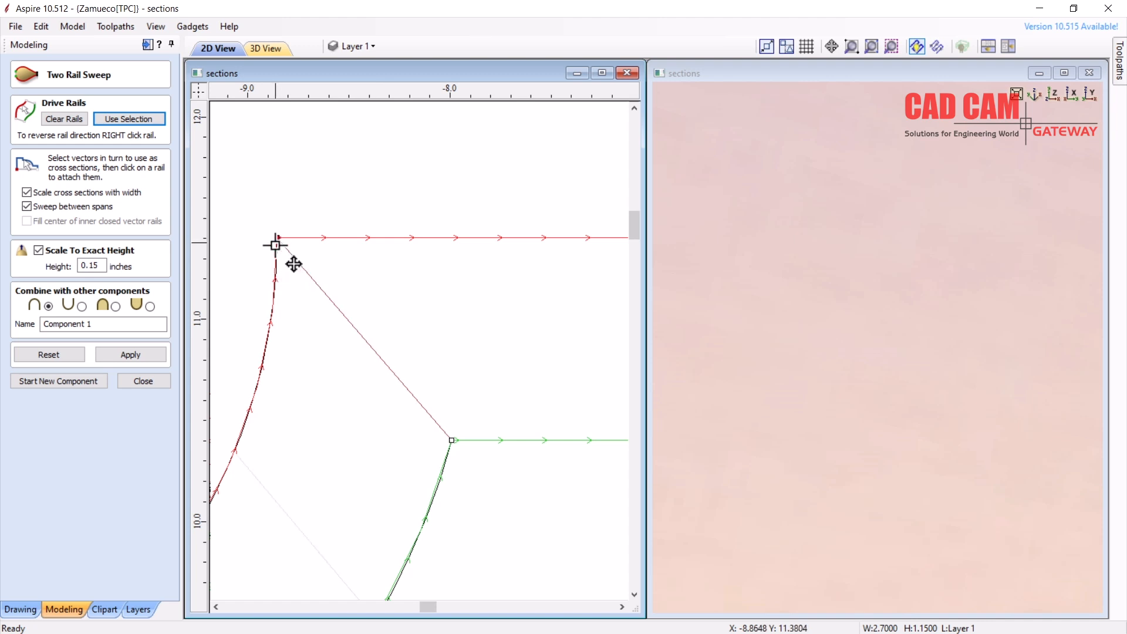
pyautogui.scroll(-5, 266, 281)
pyautogui.scroll(2, 521, 295)
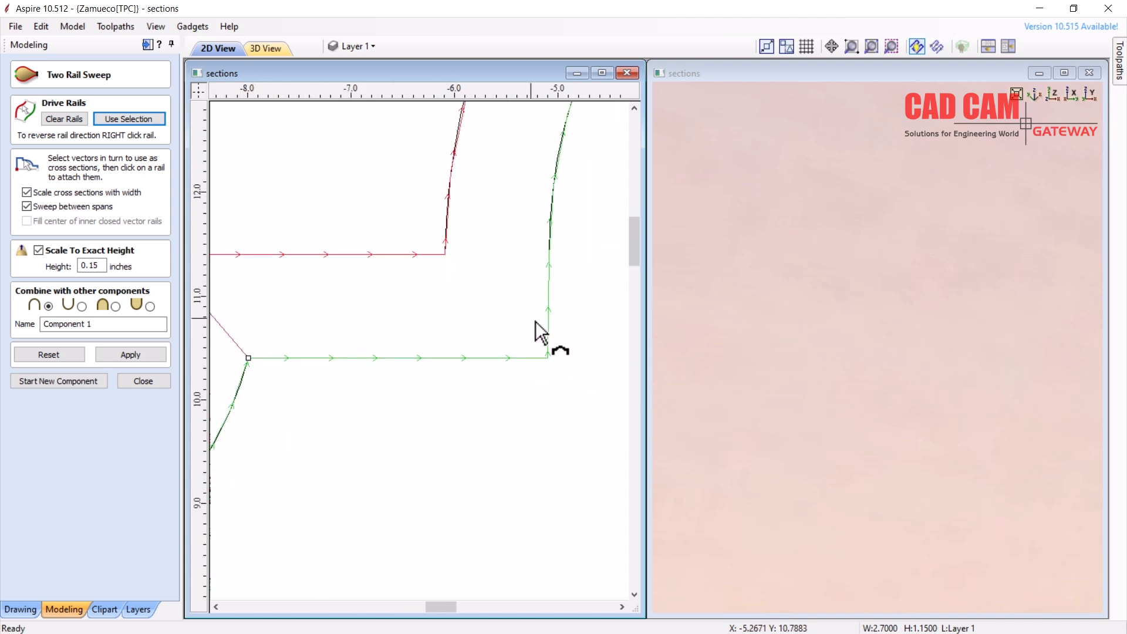
# Add cross-sections at the next green rail corners
pyautogui.click(549, 358)
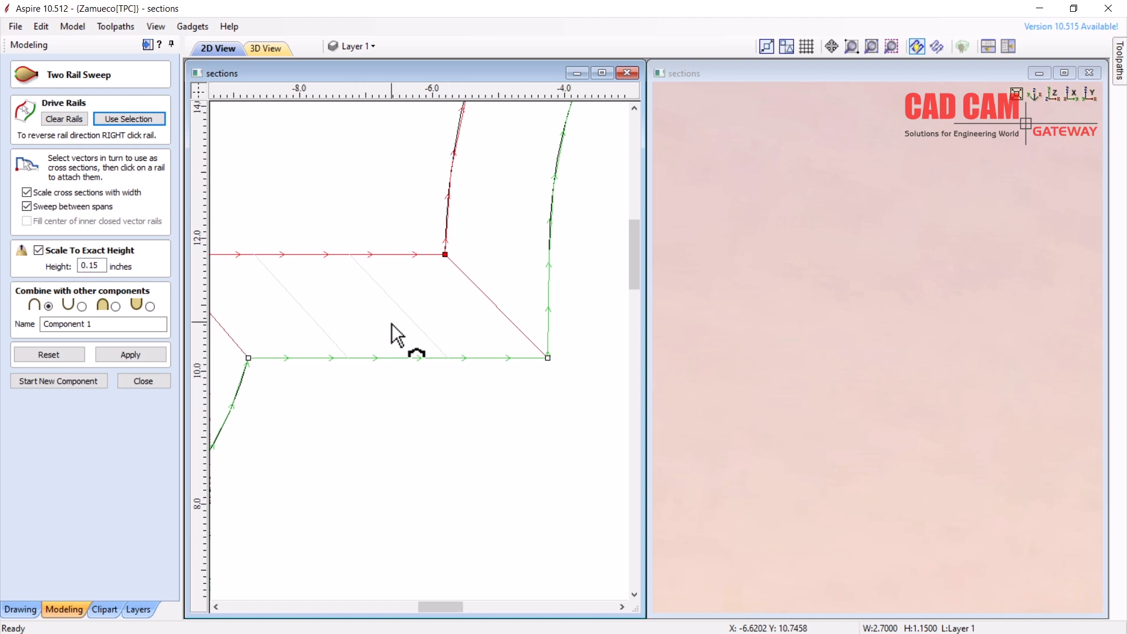
pyautogui.scroll(-5, 388, 332)
pyautogui.scroll(5, 528, 322)
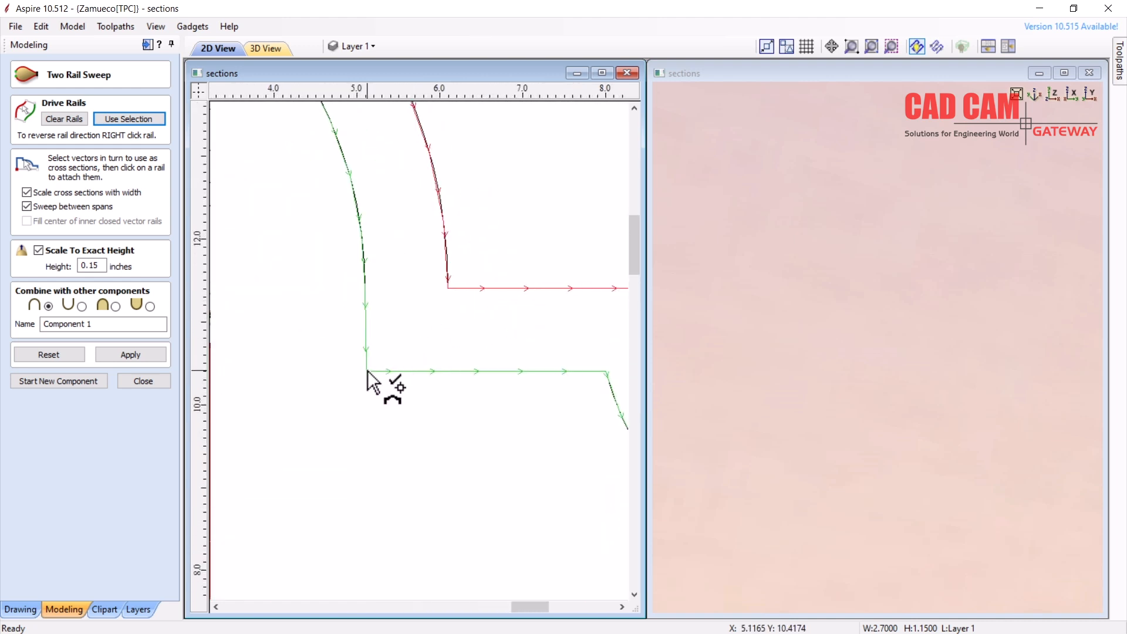
pyautogui.click(368, 371)
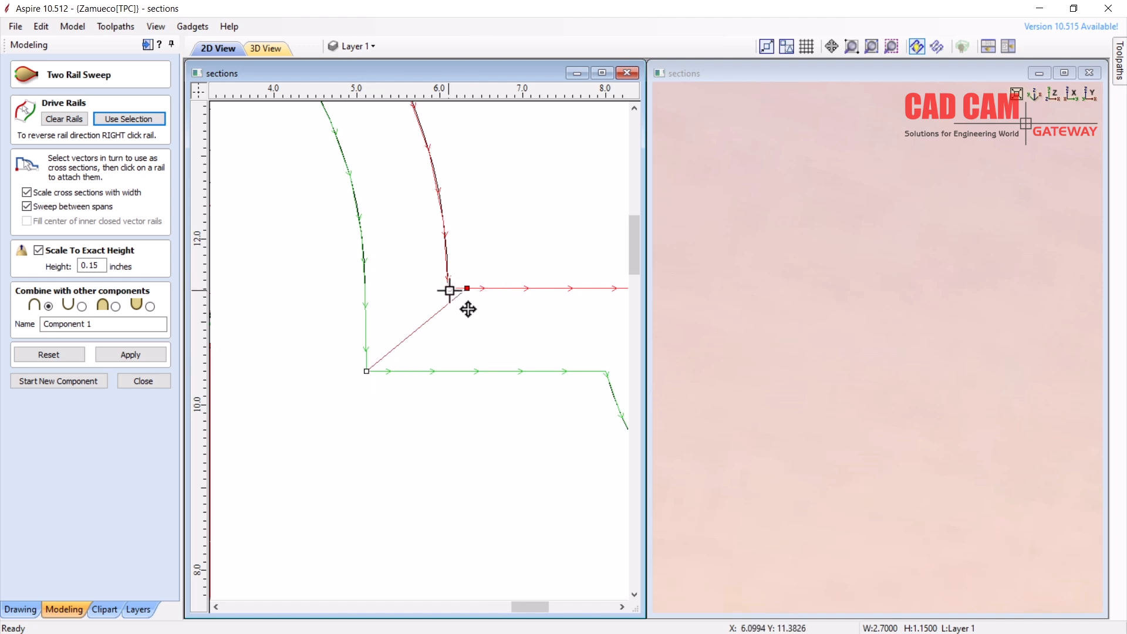
pyautogui.scroll(-3, 398, 298)
pyautogui.scroll(3, 519, 320)
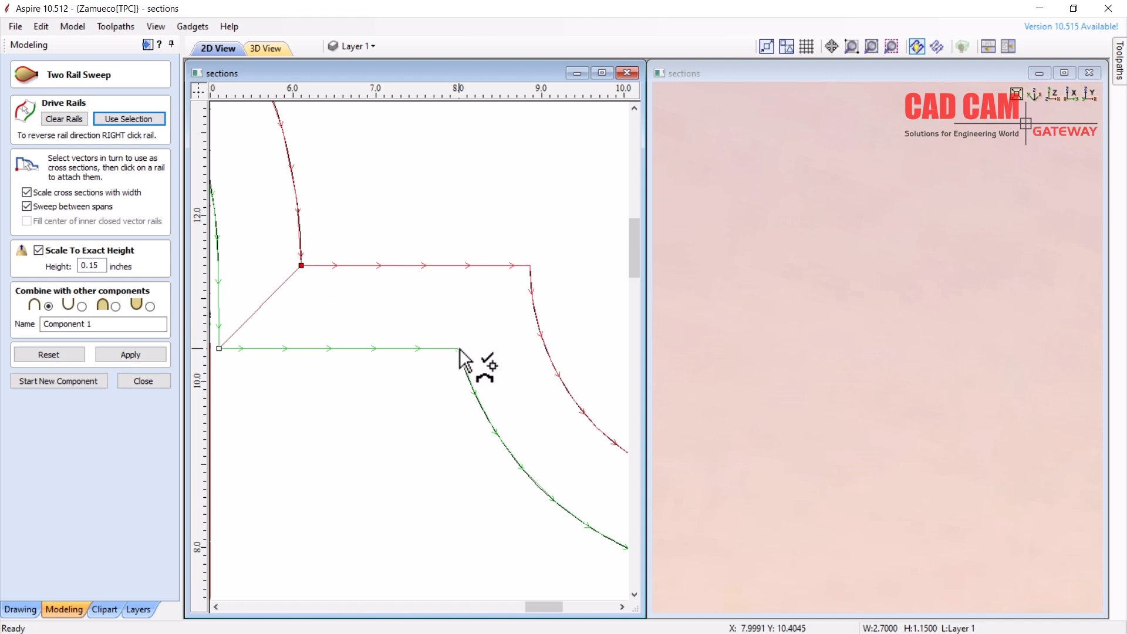
# Add two more connectors from green rail corners, snapping each end to a red rail corner
pyautogui.click(459, 350)
pyautogui.click(532, 294)
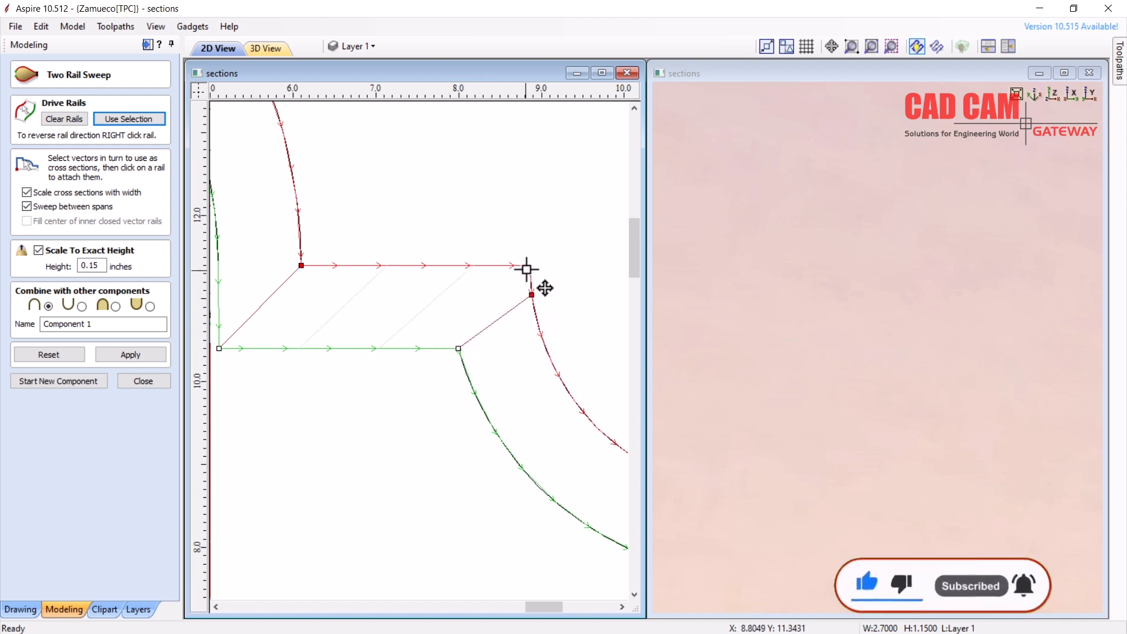
pyautogui.click(526, 266)
pyautogui.scroll(-3, 446, 252)
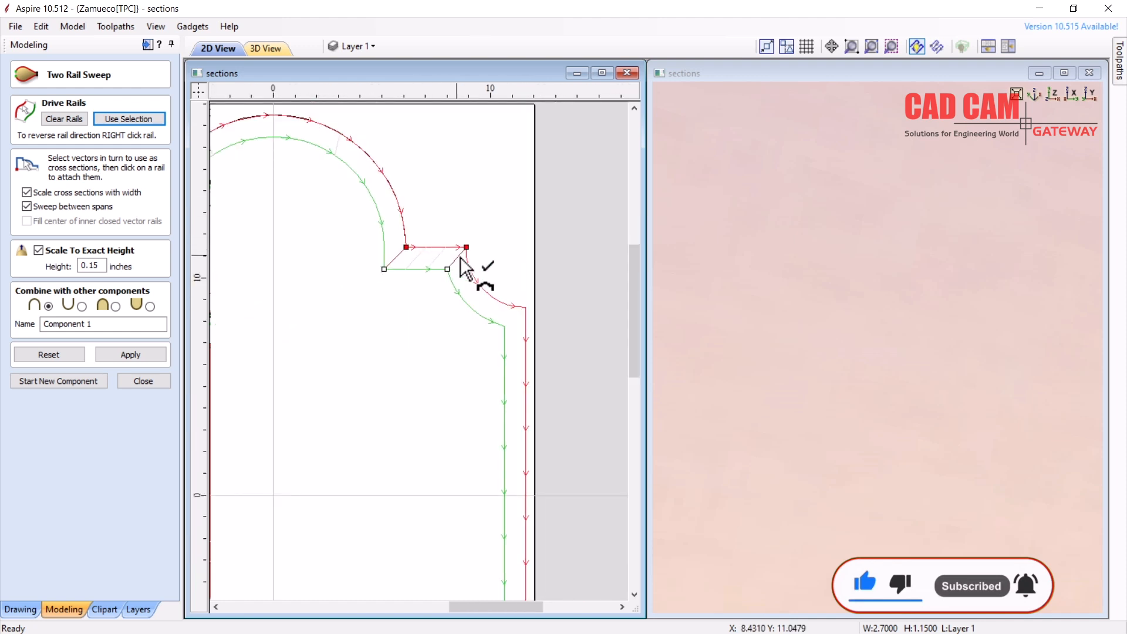
pyautogui.scroll(4, 533, 314)
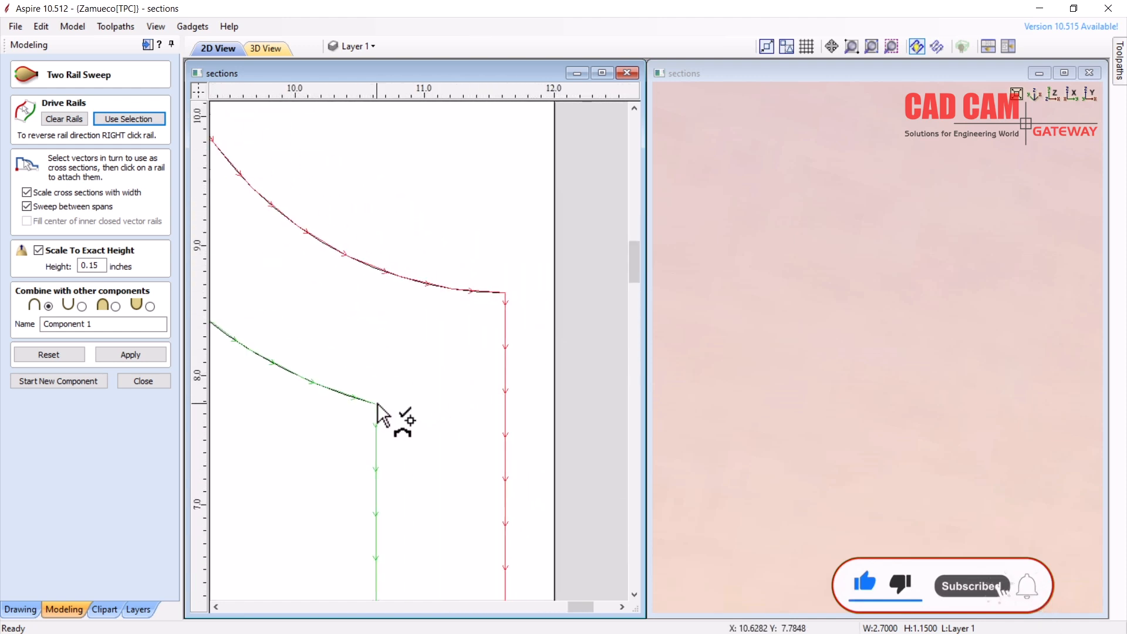
pyautogui.click(378, 404)
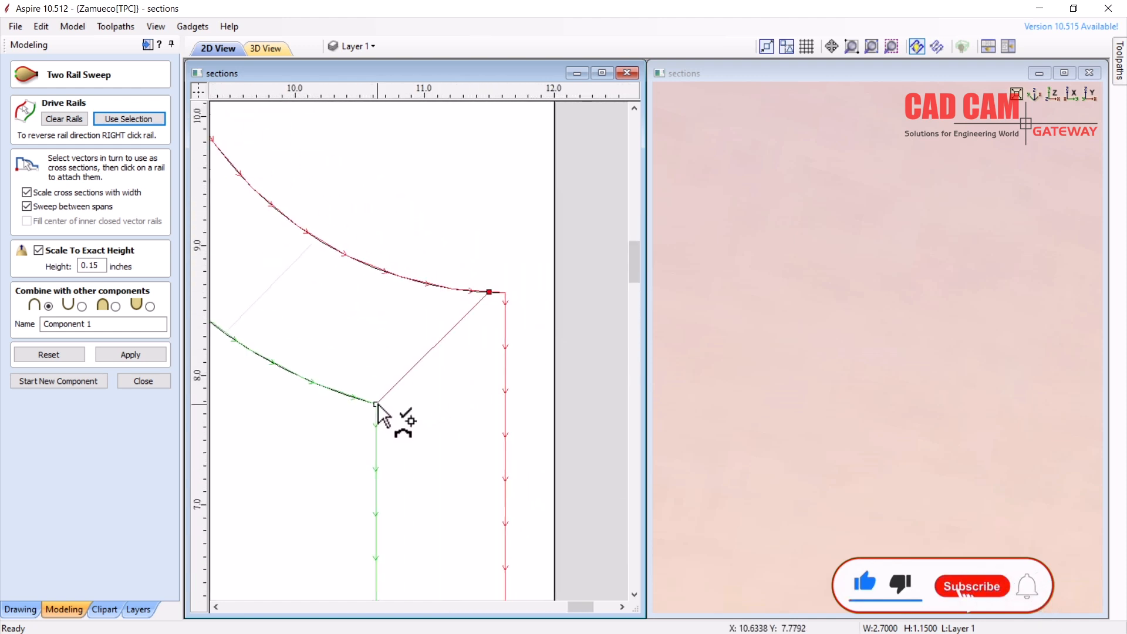
pyautogui.click(505, 293)
pyautogui.scroll(-5, 455, 235)
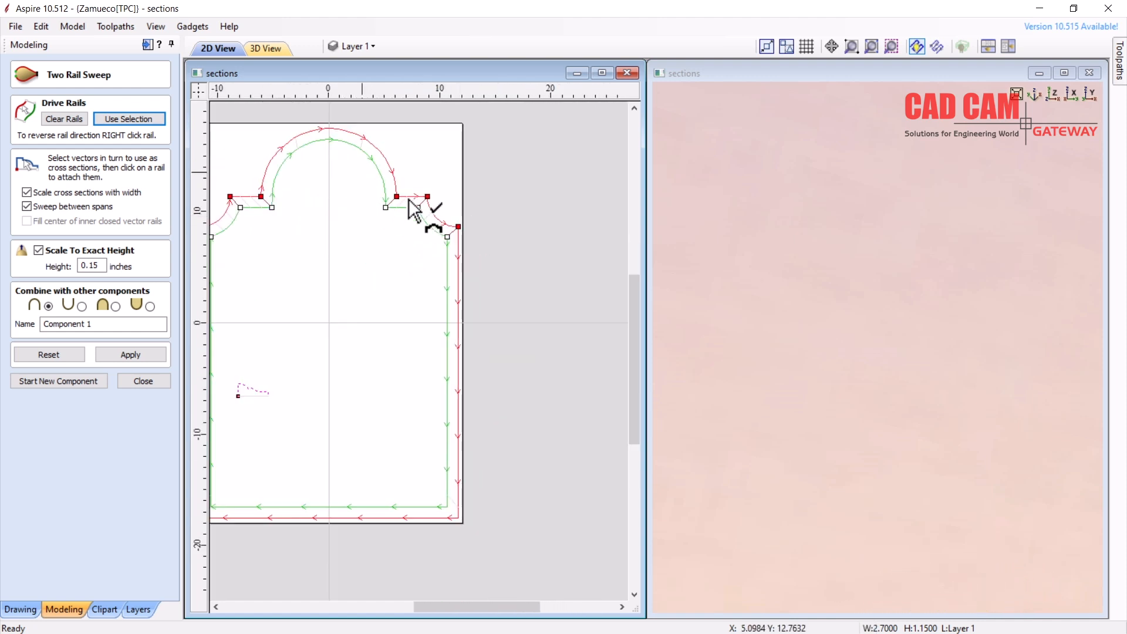
pyautogui.scroll(5, 452, 522)
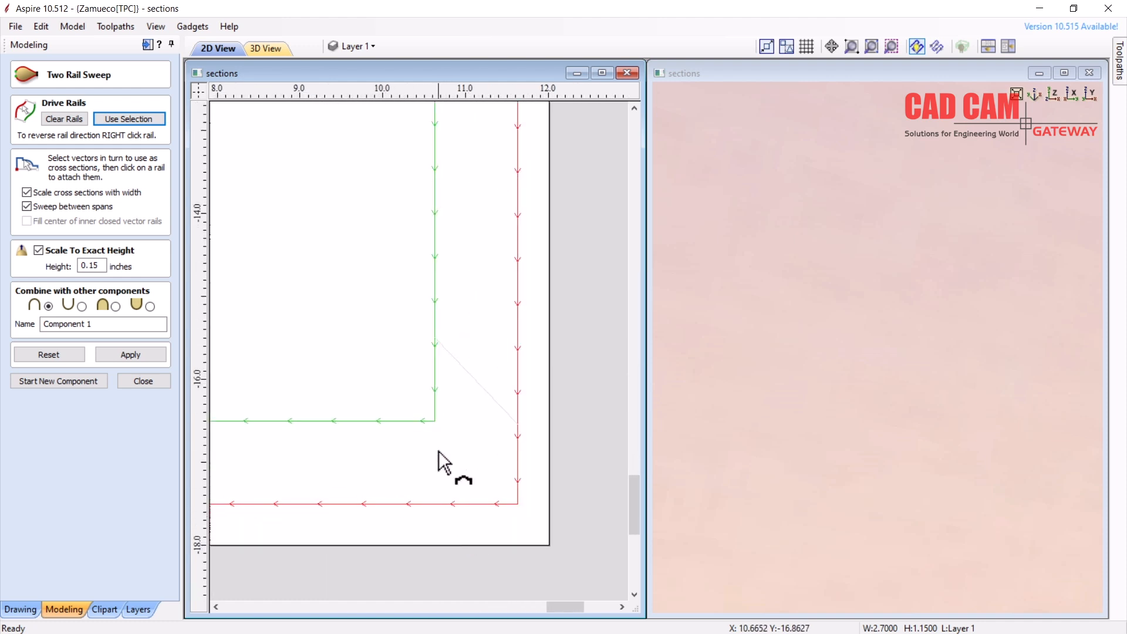
# Link the bottom-right and bottom-left corners of both rails
pyautogui.moveTo(435, 421); pyautogui.dragTo(532, 522)
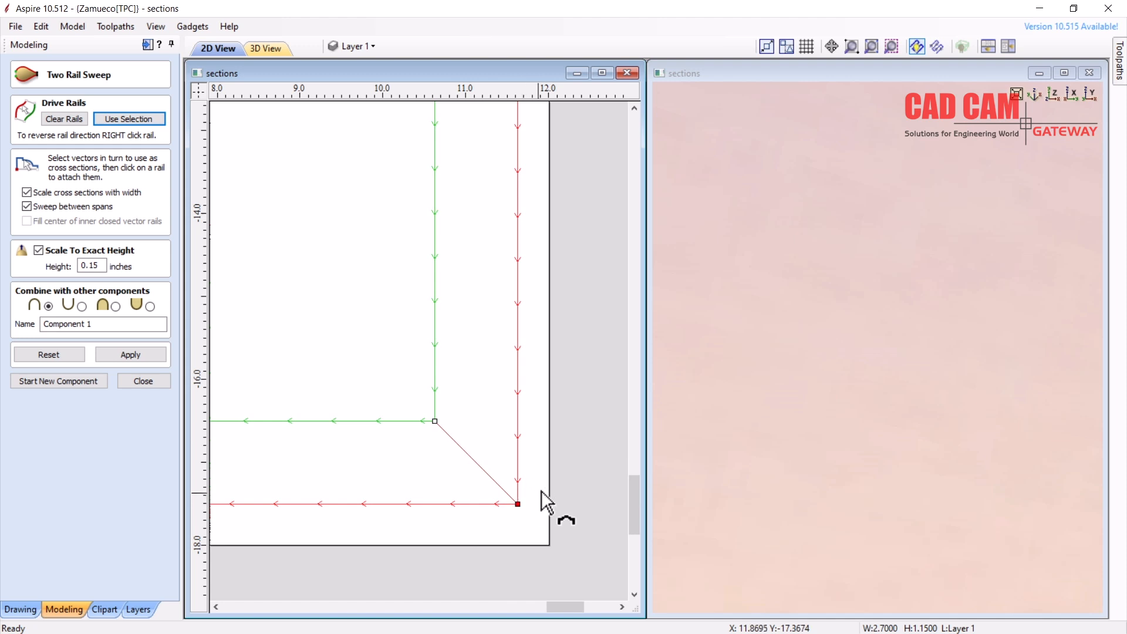
pyautogui.scroll(-5, 546, 494)
pyautogui.scroll(6, 352, 497)
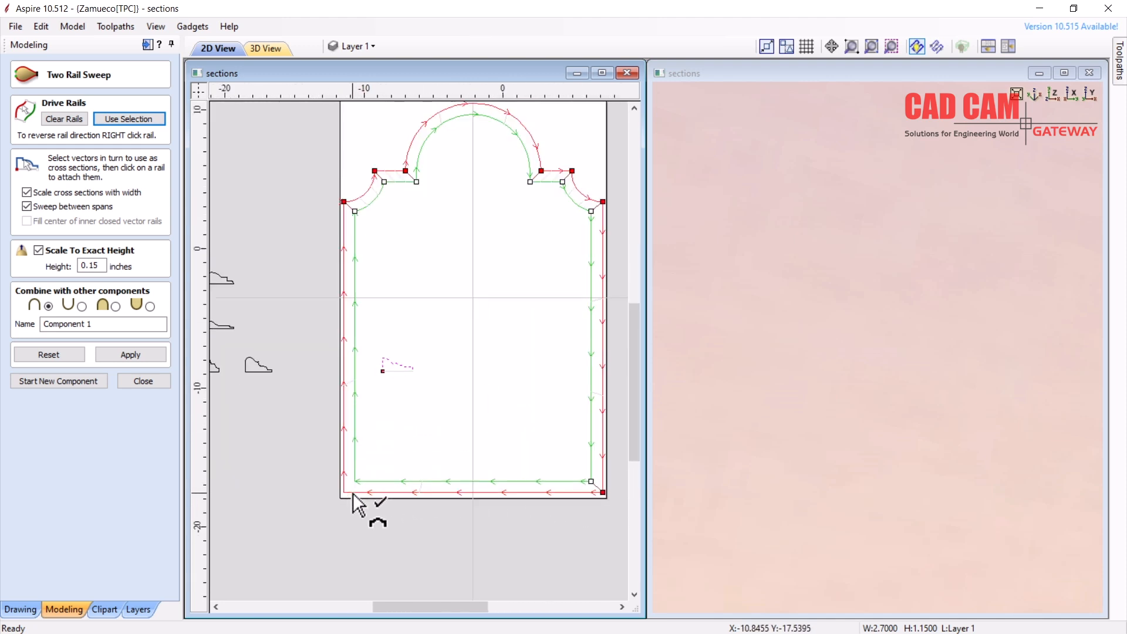
pyautogui.click(371, 441)
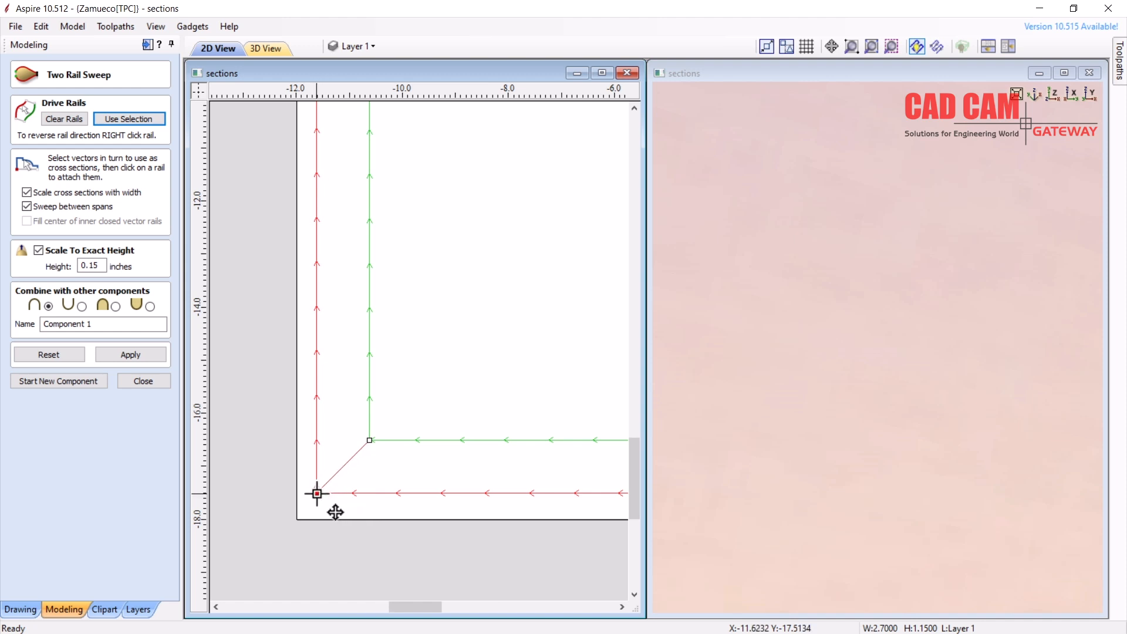
pyautogui.scroll(-6, 352, 487)
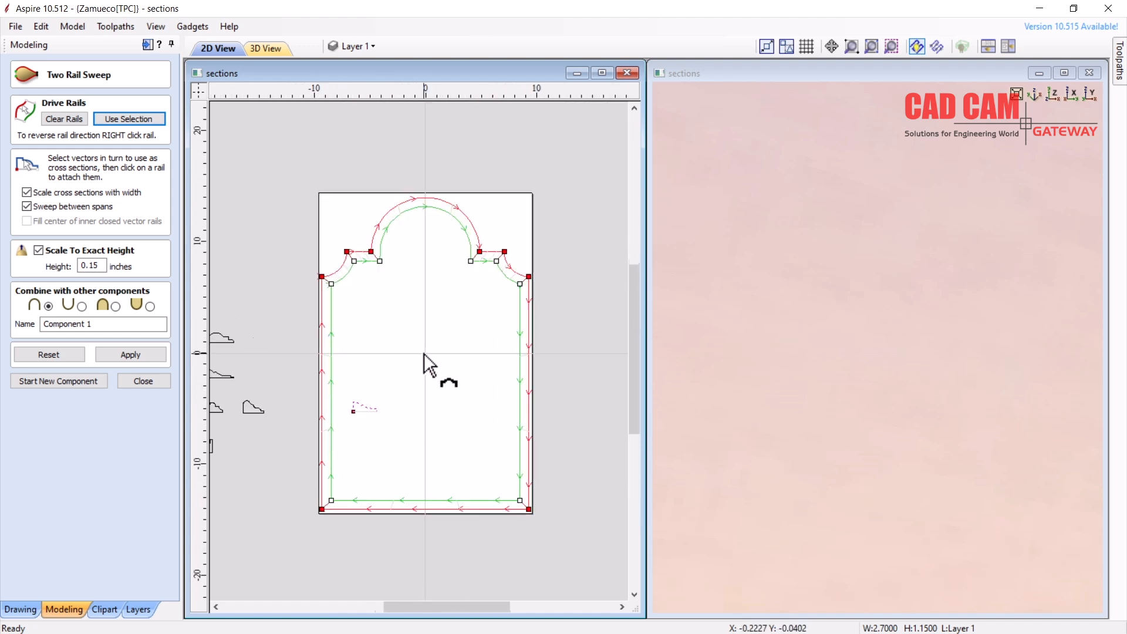
pyautogui.scroll(2, 425, 354)
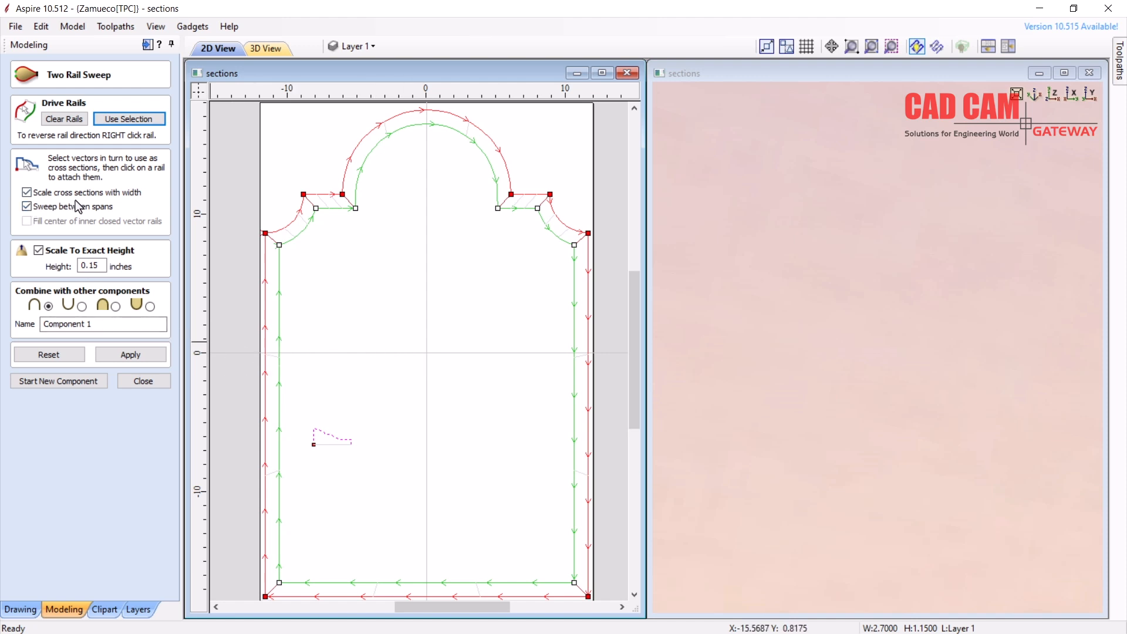
# Apply the Two Rail Sweep and orbit to inspect the moulding's mitred corners
pyautogui.click(130, 354)
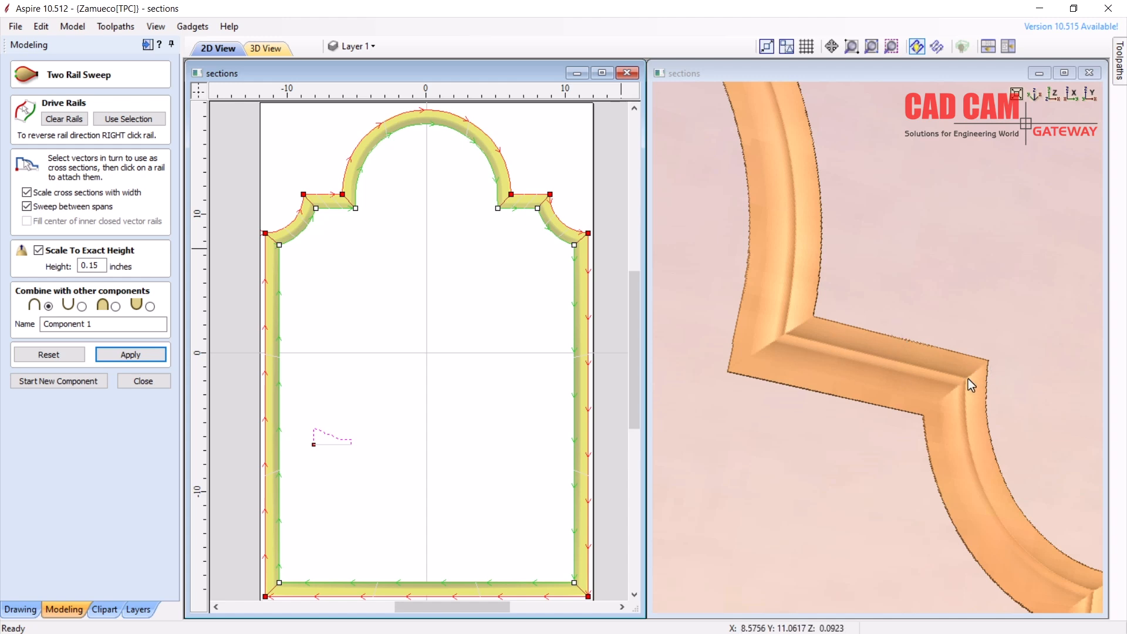
pyautogui.moveTo(967, 323); pyautogui.dragTo(1020, 314)
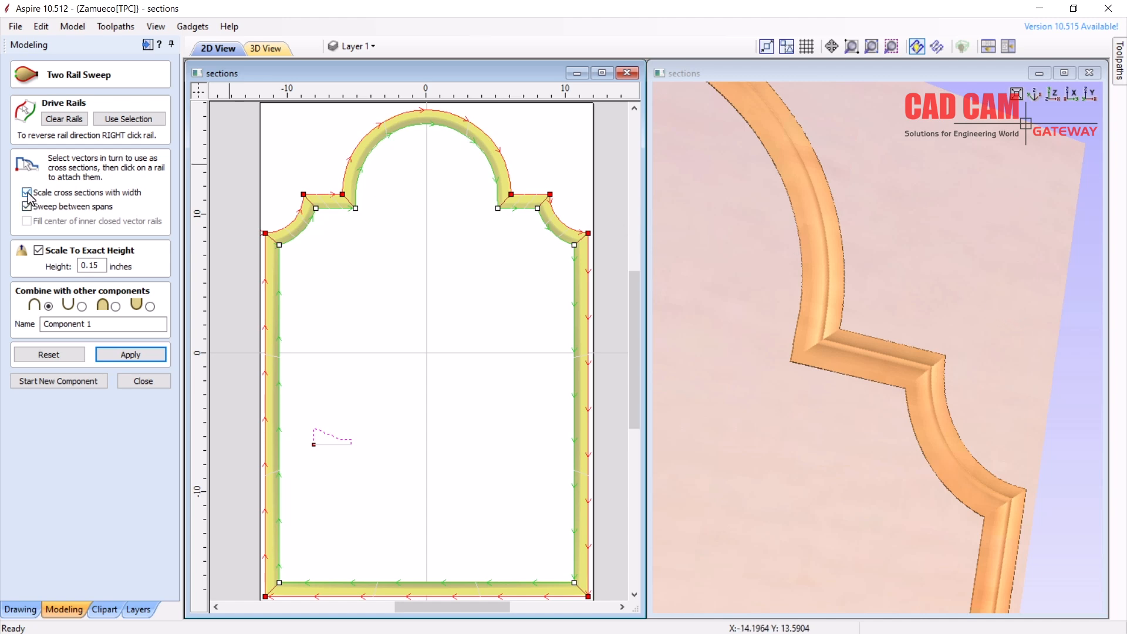
# Turn off Scale cross sections with width and Scale To Exact Height, recomputing the sweep
pyautogui.click(27, 193)
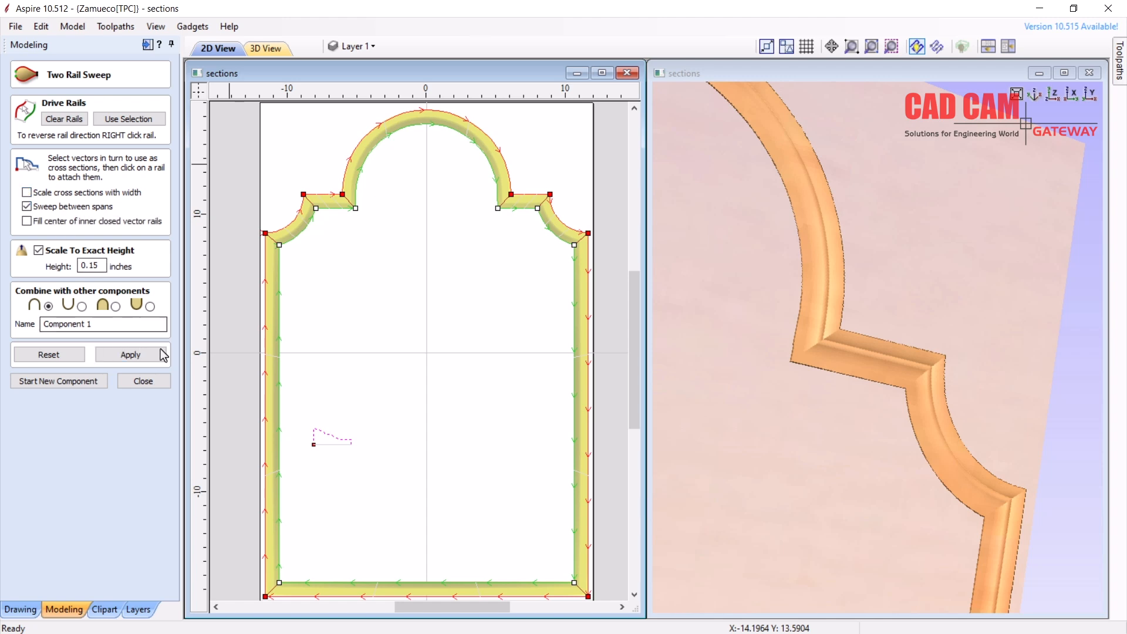
pyautogui.click(145, 360)
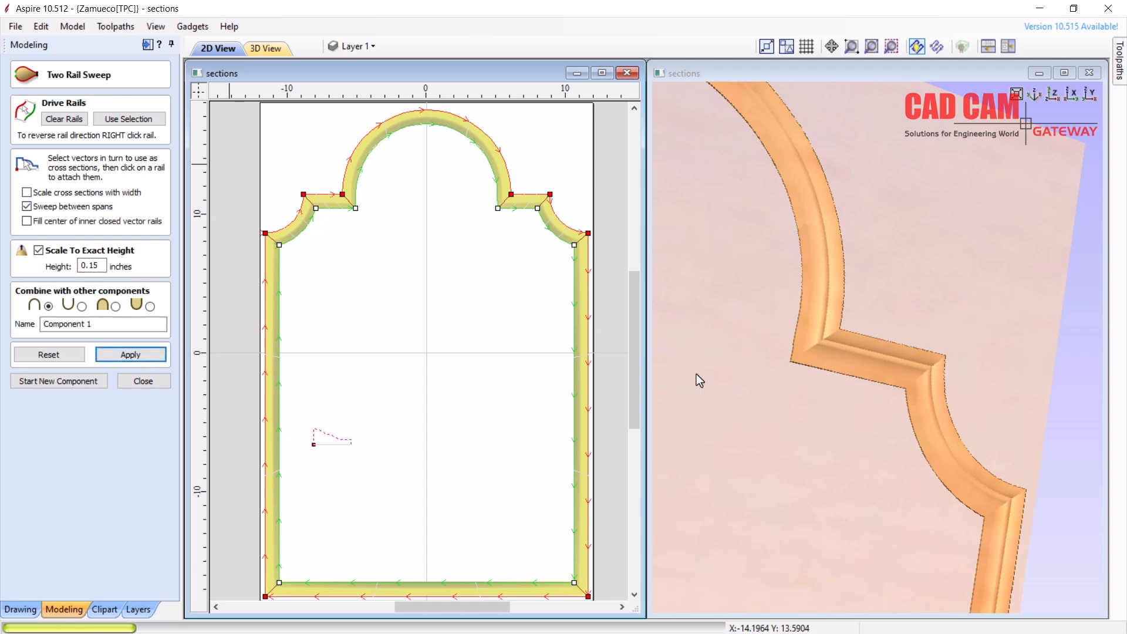
pyautogui.scroll(3, 926, 378)
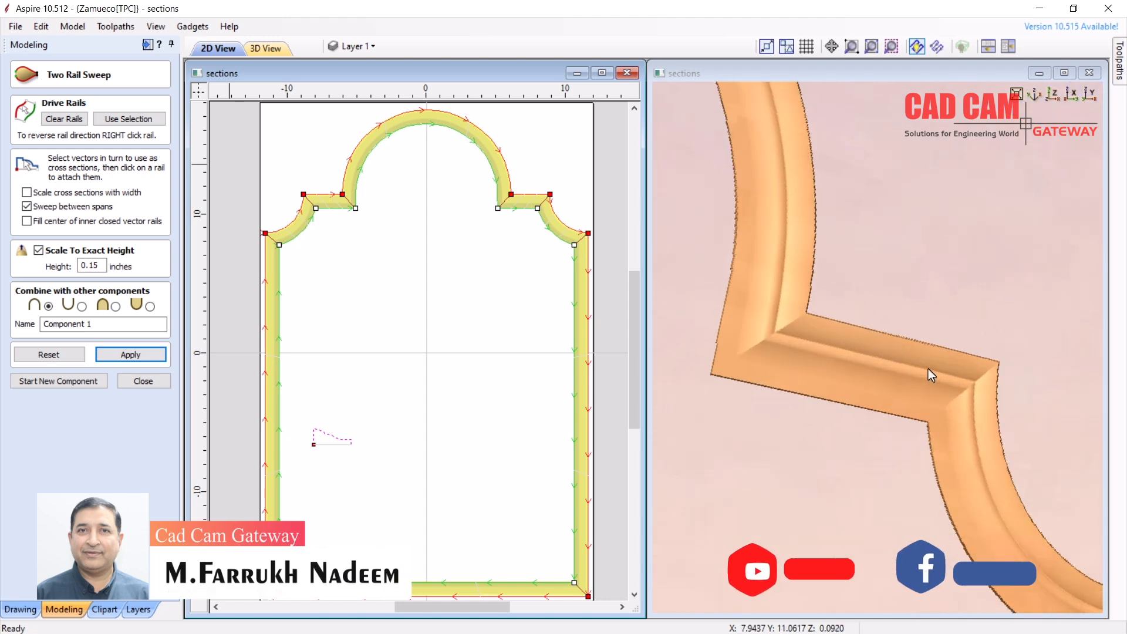
pyautogui.scroll(2, 928, 369)
pyautogui.scroll(1, 726, 326)
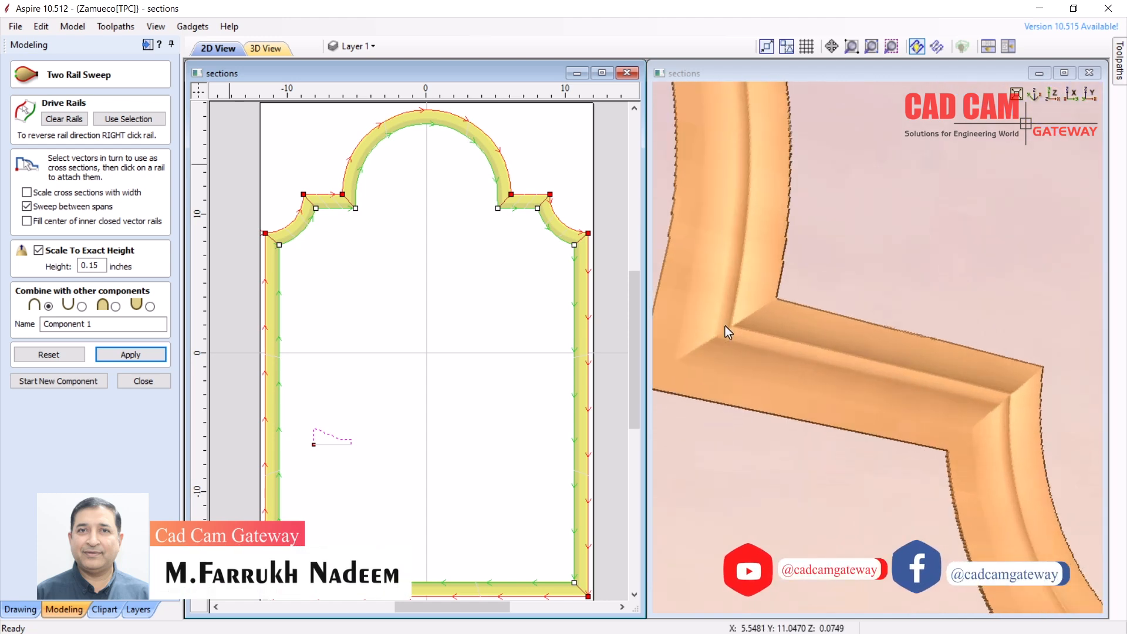
pyautogui.scroll(-2, 724, 326)
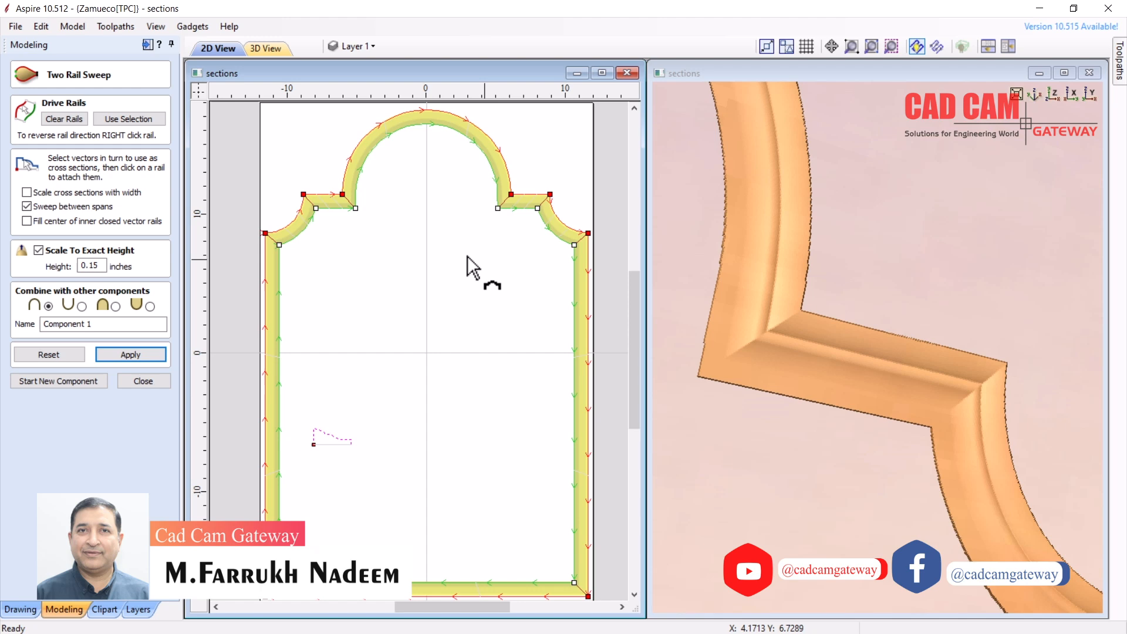
pyautogui.click(39, 250)
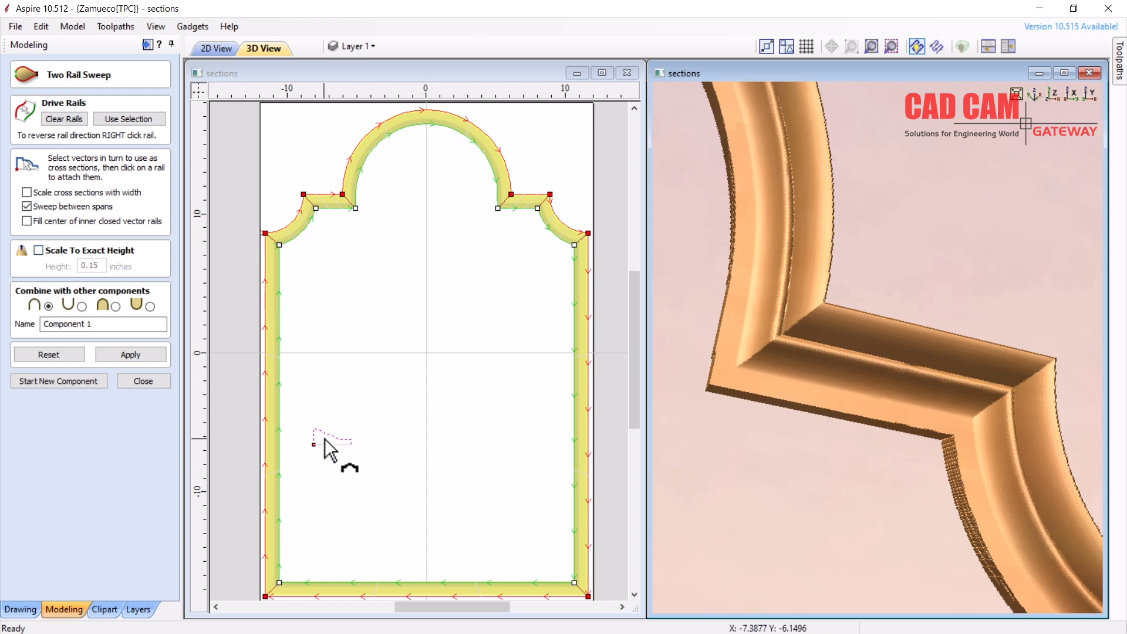
# Re-enable Scale To Exact Height and rebuild the sweep at 0.25, then 0.5 inches
pyautogui.click(38, 251)
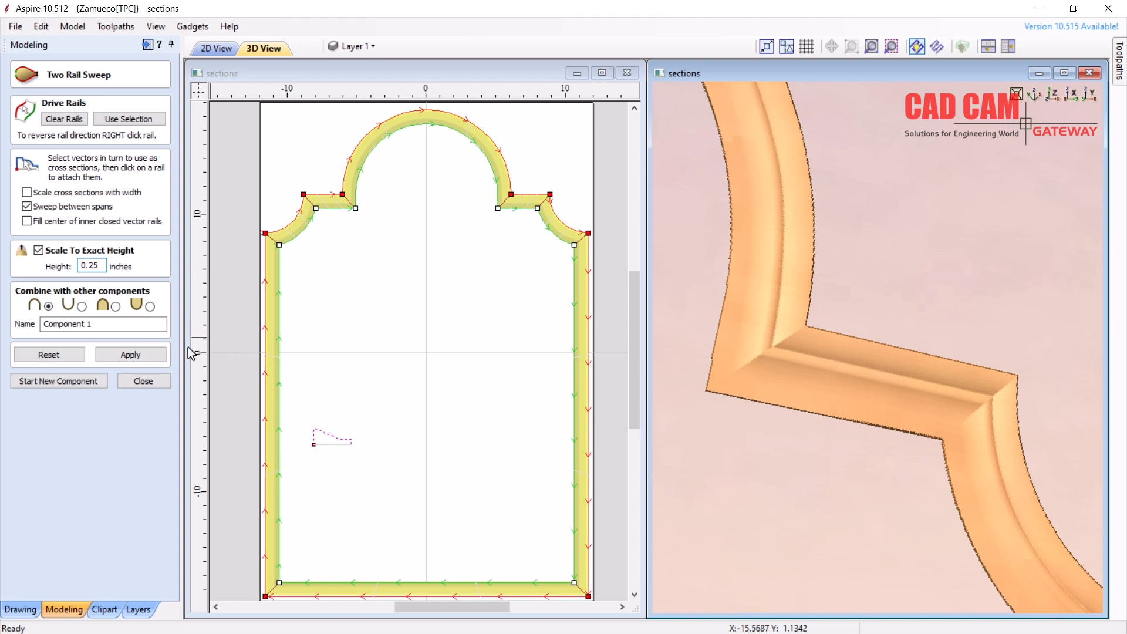
pyautogui.click(145, 355)
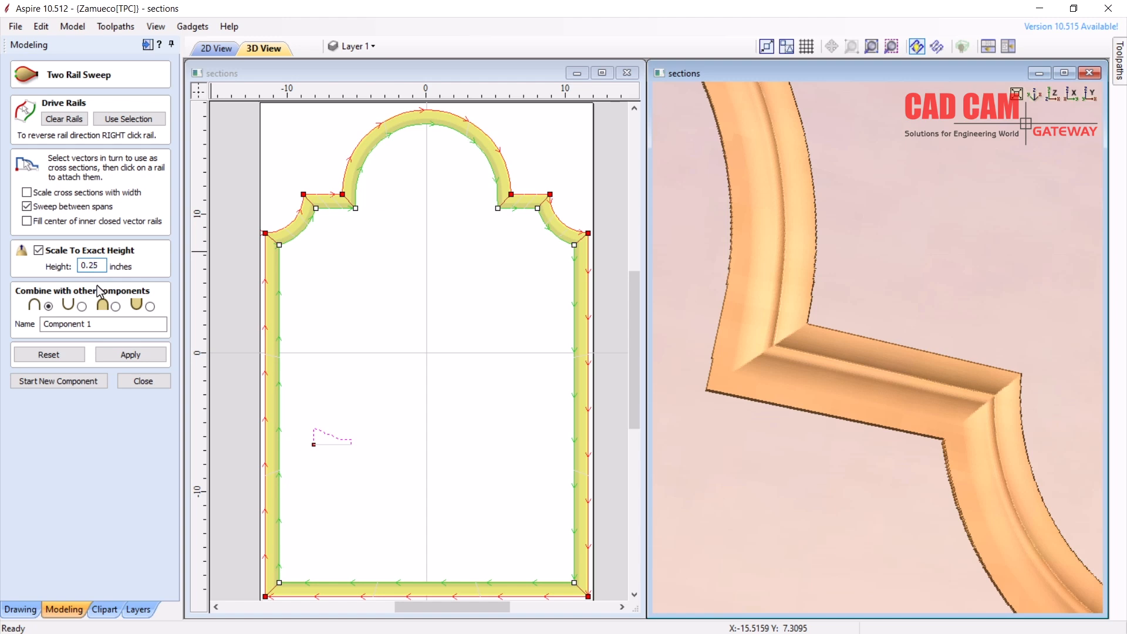
pyautogui.click(130, 356)
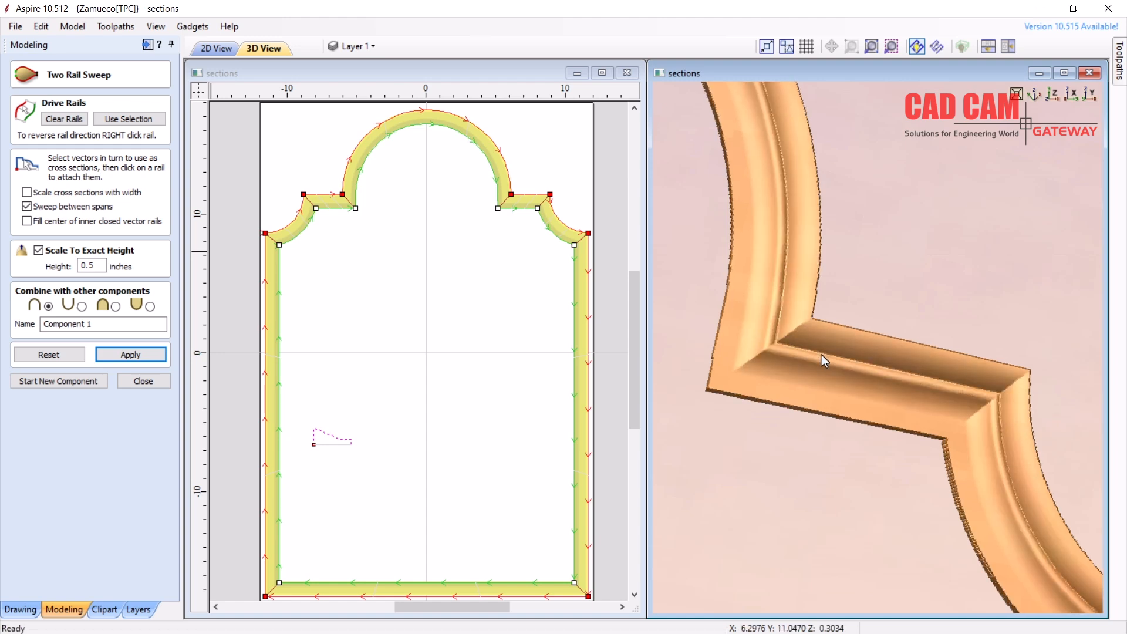
pyautogui.moveTo(812, 343); pyautogui.dragTo(749, 275)
pyautogui.moveTo(713, 254); pyautogui.dragTo(693, 241)
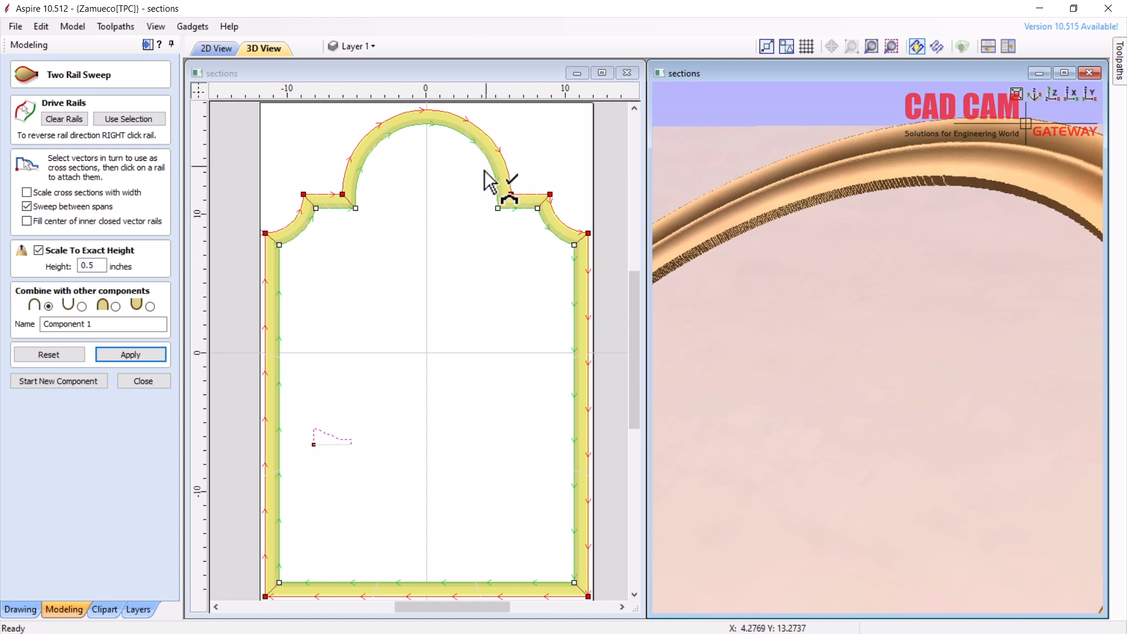
# Re-check Scale cross sections with width and rebuild the 0.5-inch moulding
pyautogui.scroll(6, 505, 182)
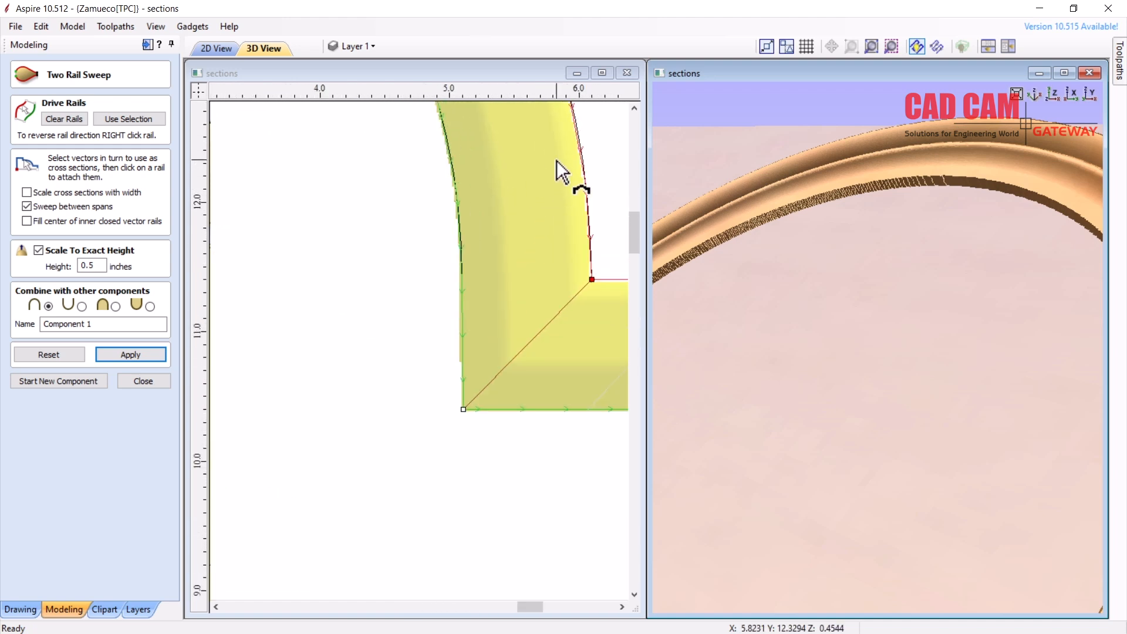
pyautogui.click(590, 277)
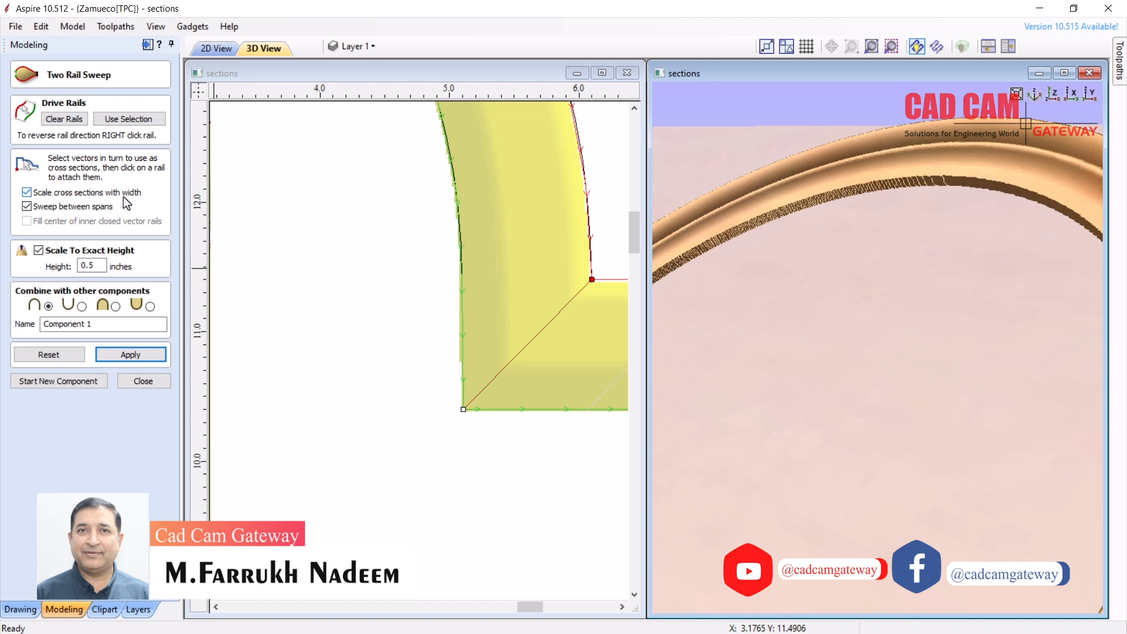
pyautogui.click(144, 356)
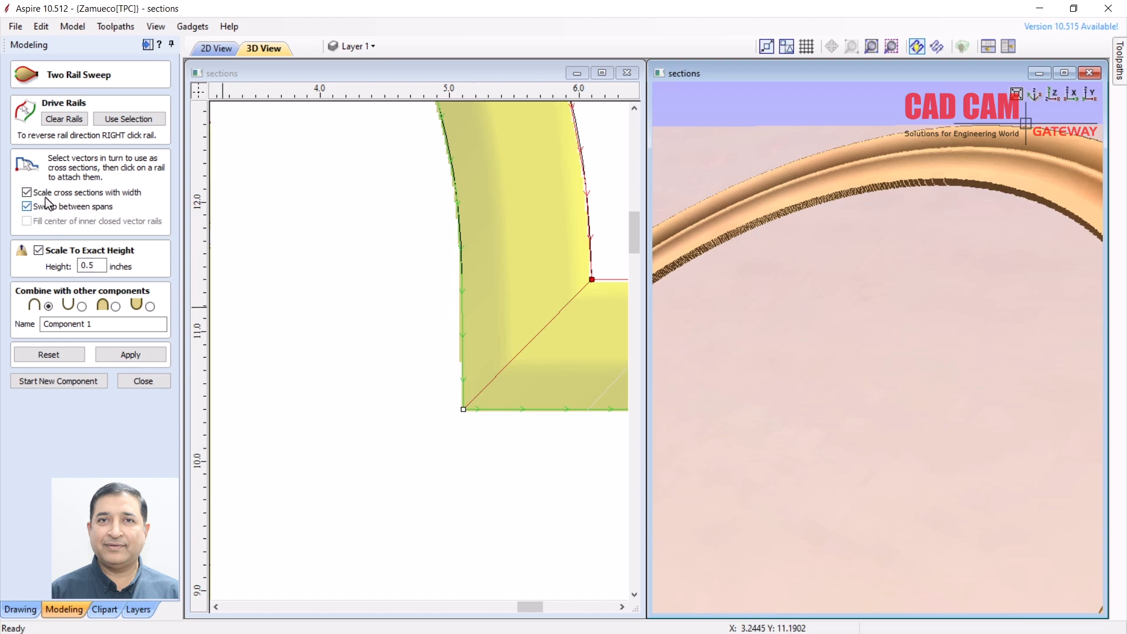
pyautogui.scroll(-3, 478, 300)
pyautogui.scroll(-2, 447, 280)
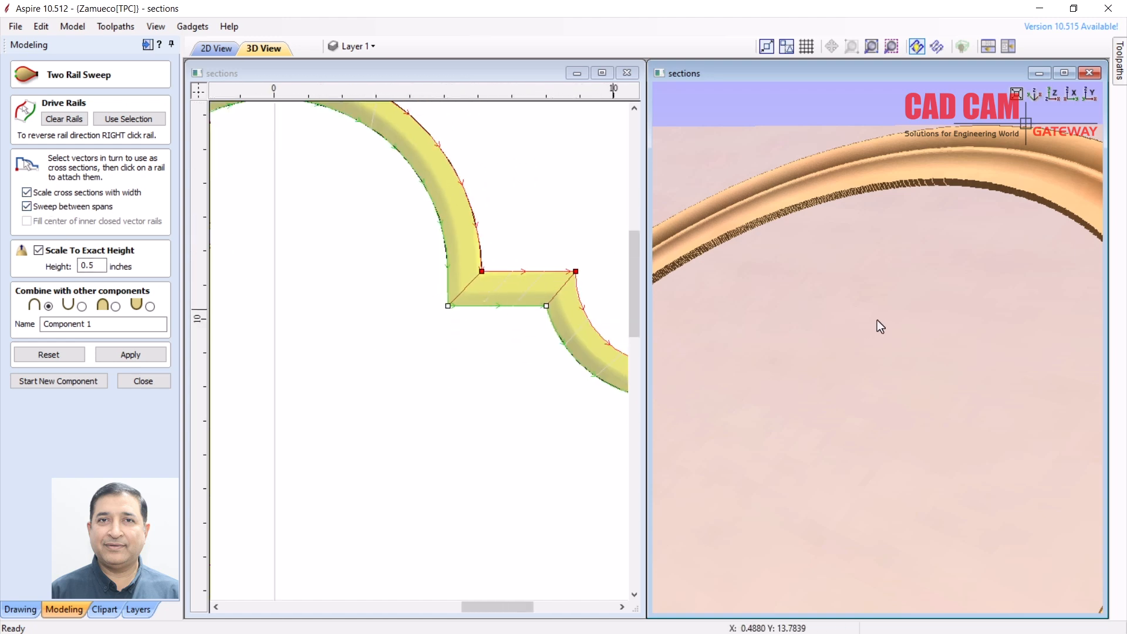
pyautogui.scroll(-5, 795, 287)
pyautogui.scroll(2, 1013, 464)
pyautogui.scroll(-6, 1012, 464)
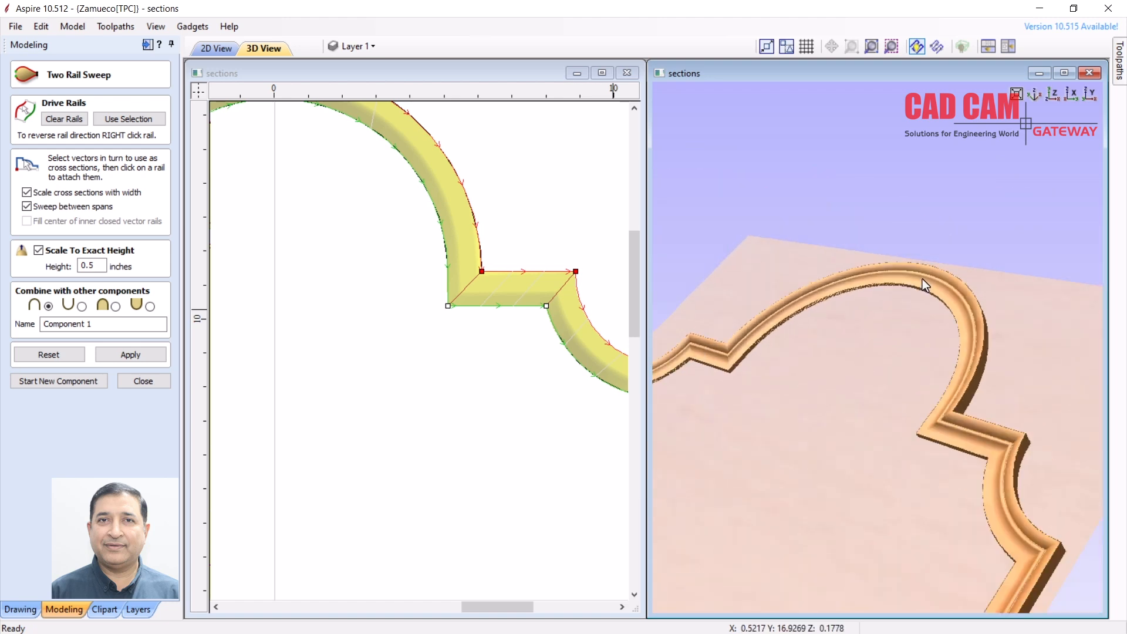
pyautogui.moveTo(922, 280); pyautogui.dragTo(875, 411)
pyautogui.scroll(-5, 527, 384)
pyautogui.scroll(4, 352, 458)
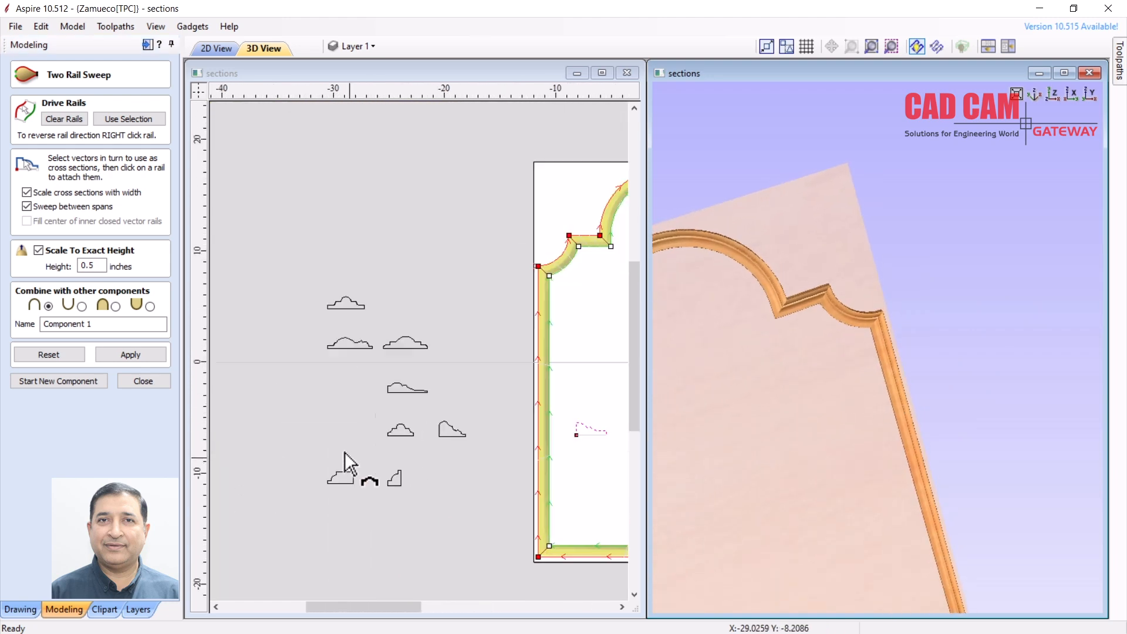
pyautogui.scroll(2, 387, 406)
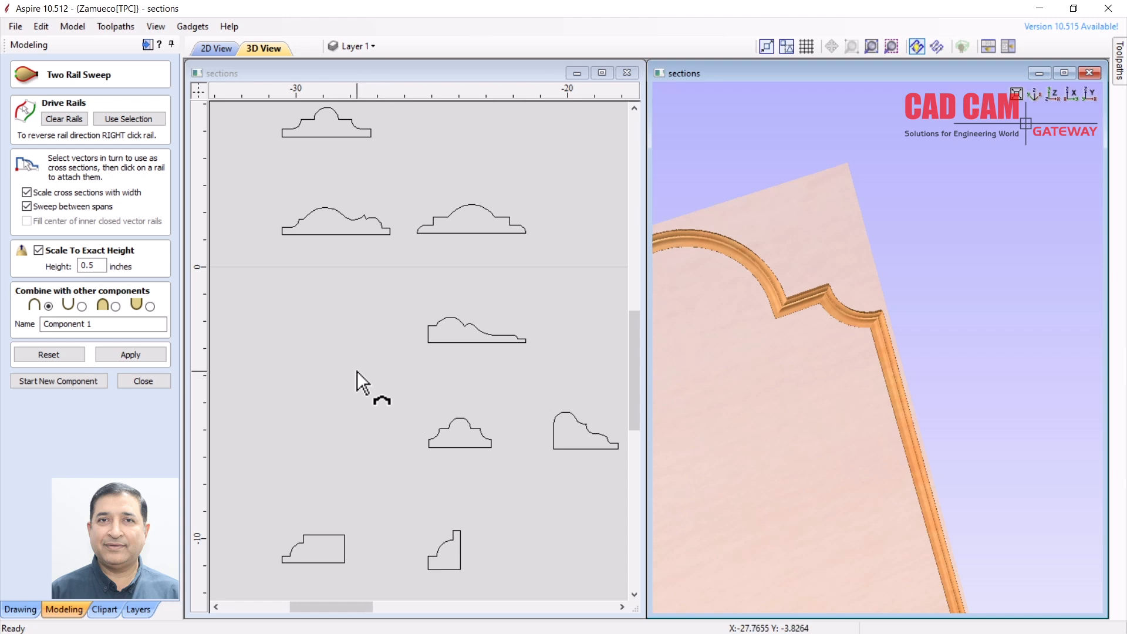
pyautogui.scroll(-3, 312, 320)
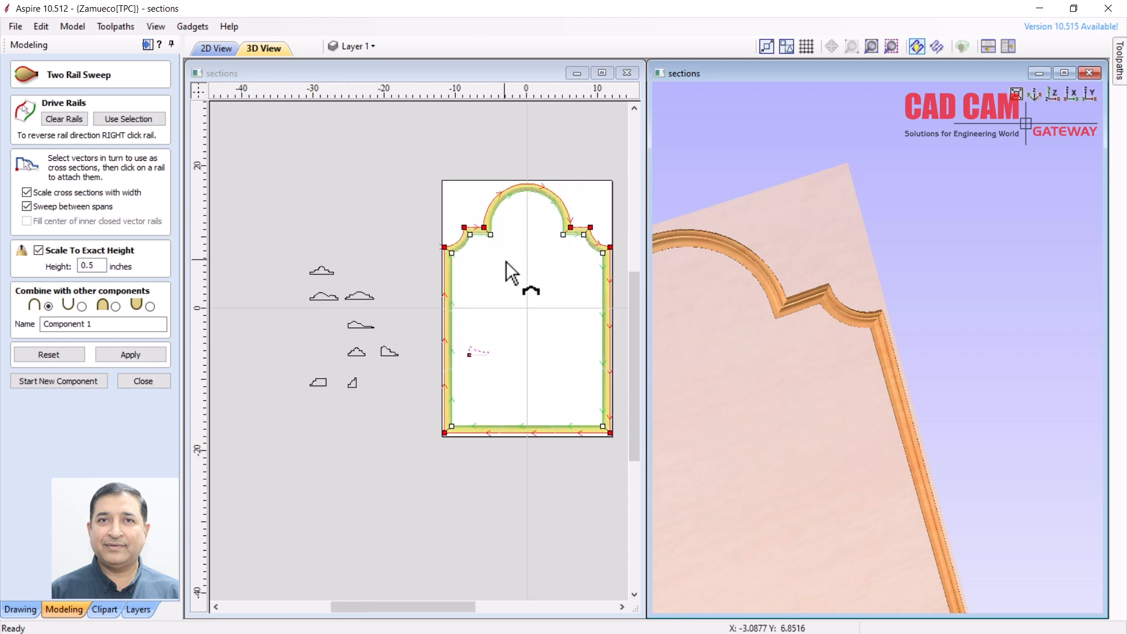
# Clear the old rails and sweep, and make the outer and inner arch outlines the drive rails
pyautogui.click(58, 119)
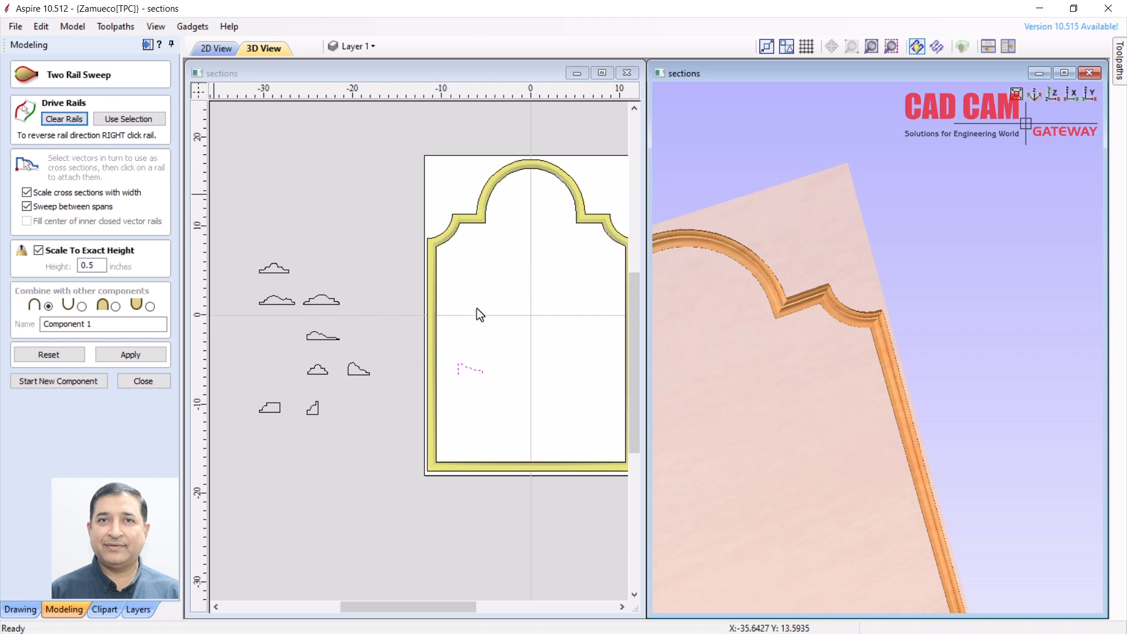
pyautogui.click(487, 271)
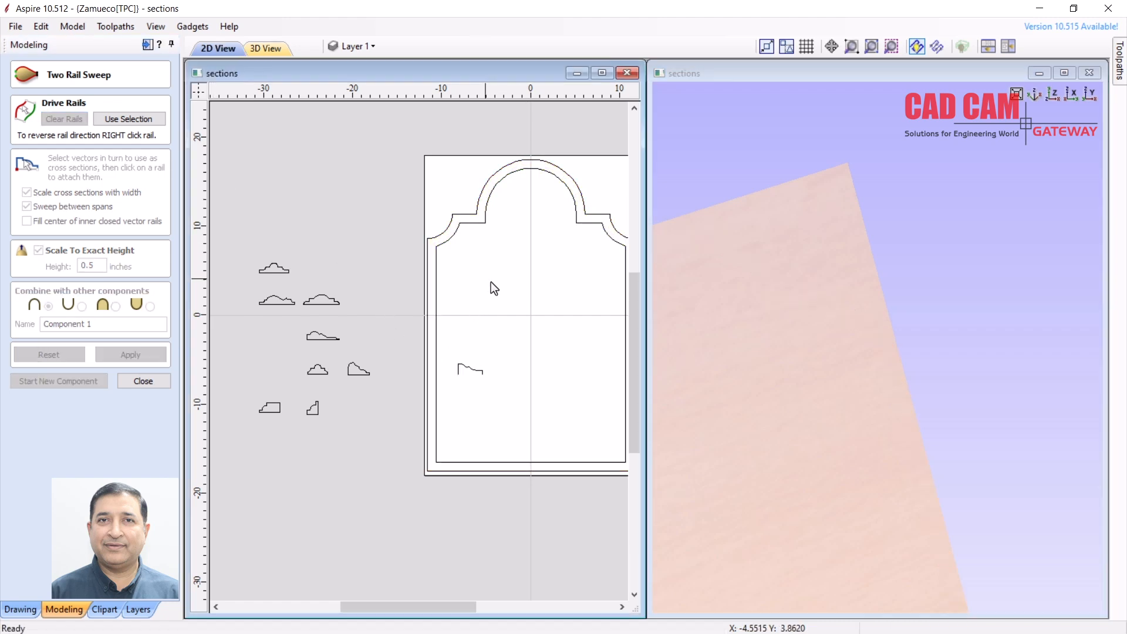
pyautogui.click(456, 206)
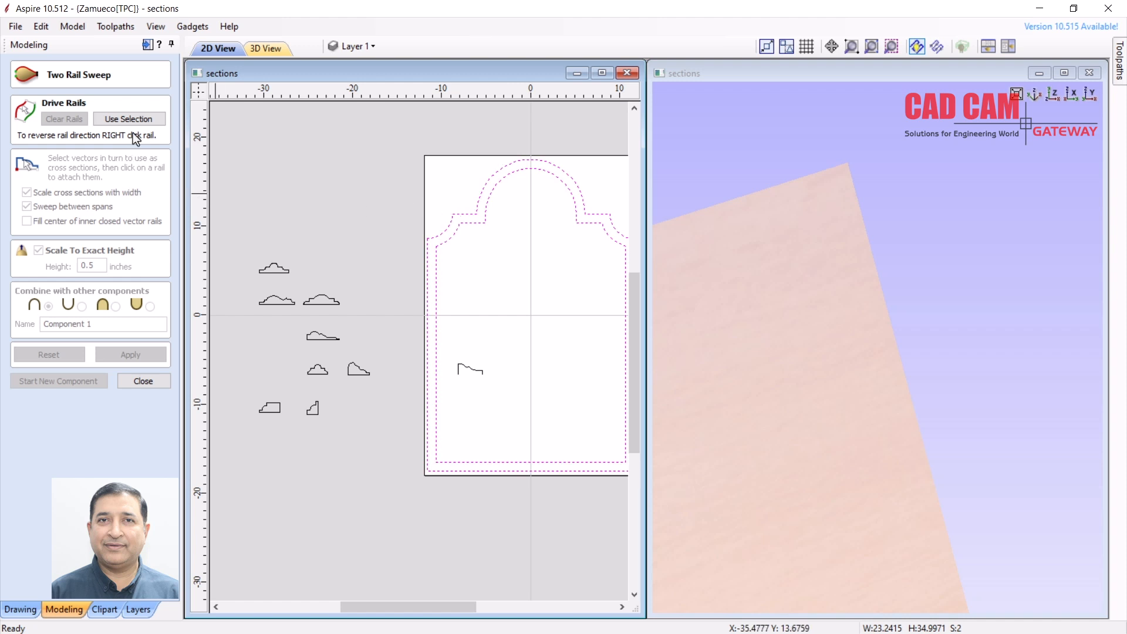
pyautogui.click(154, 124)
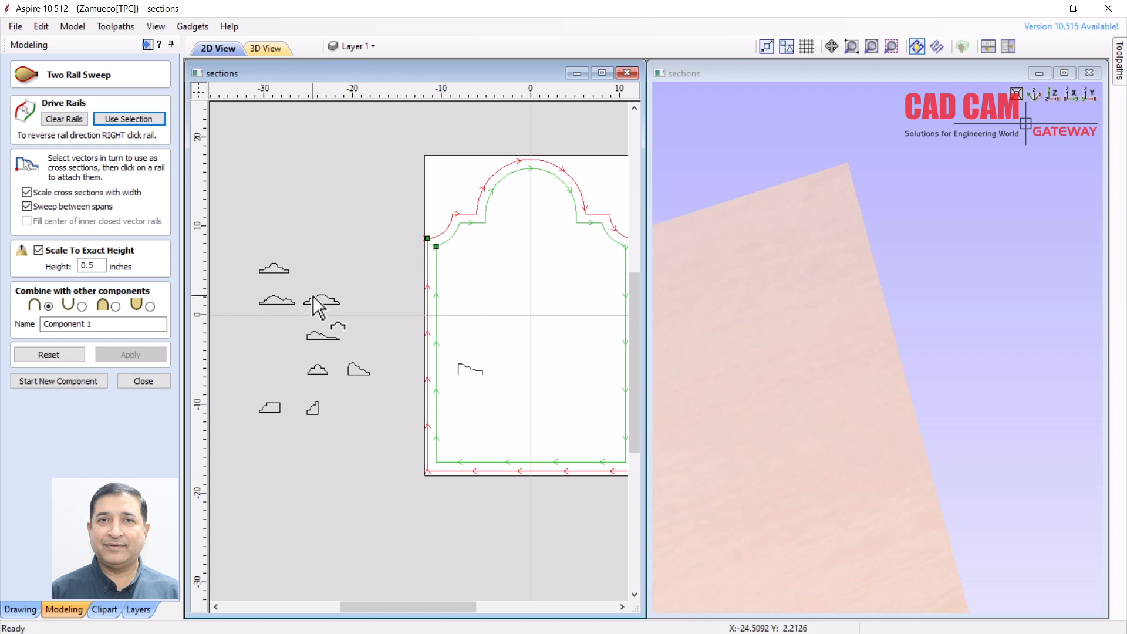
pyautogui.scroll(2, 394, 352)
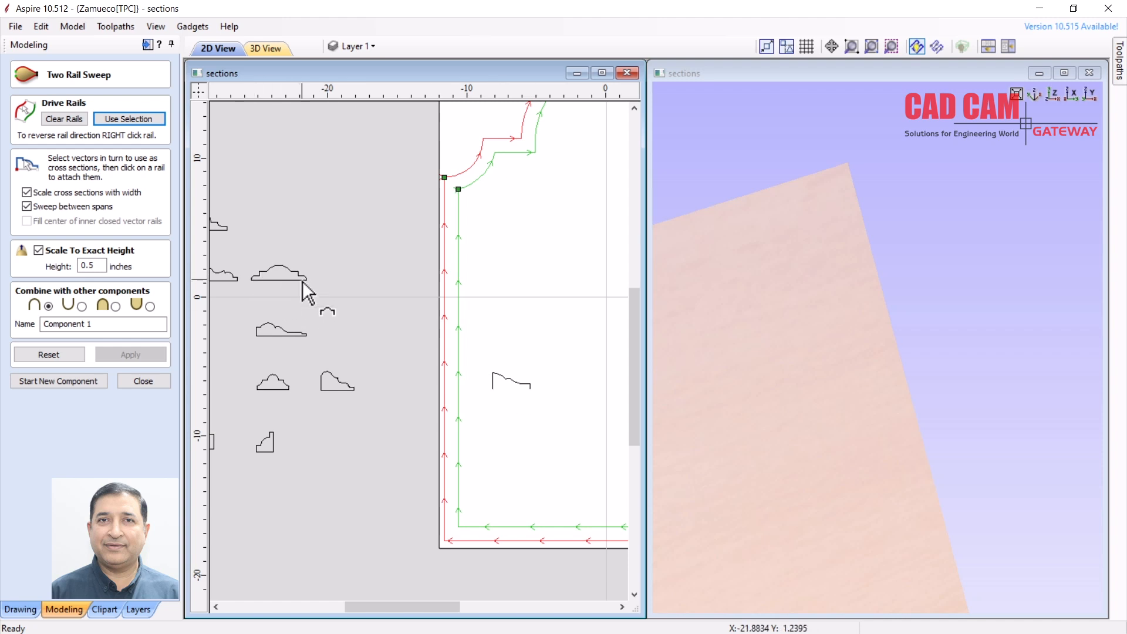
pyautogui.click(155, 380)
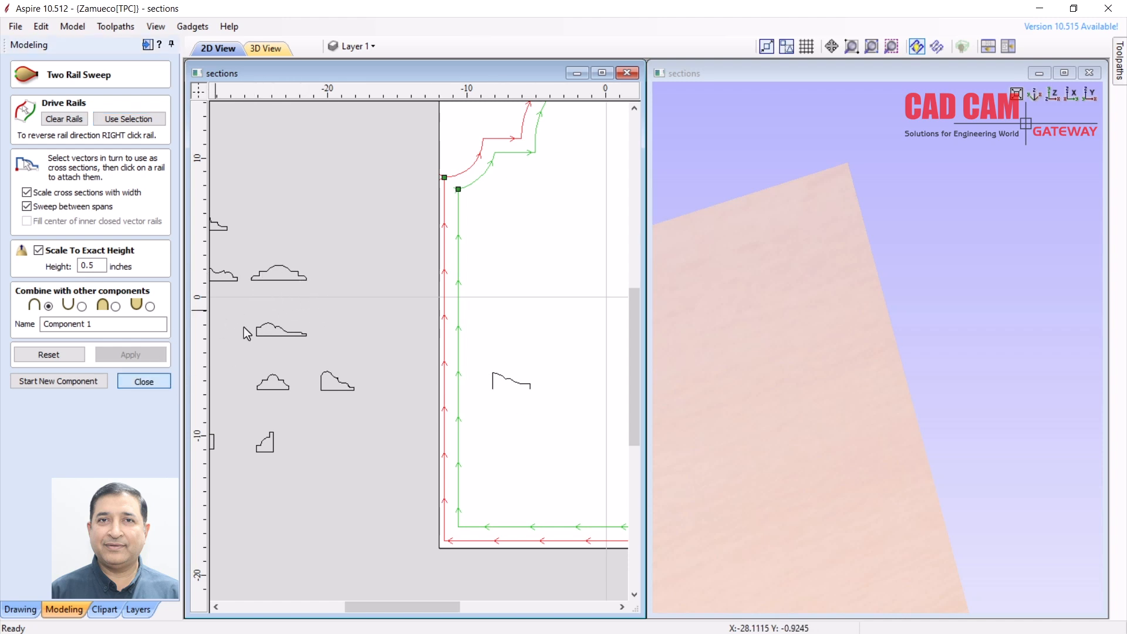
pyautogui.click(285, 281)
# Move the stepped dome cross-section to the right
pyautogui.click(286, 279)
pyautogui.moveTo(291, 262); pyautogui.dragTo(509, 332)
pyautogui.scroll(10, 513, 334)
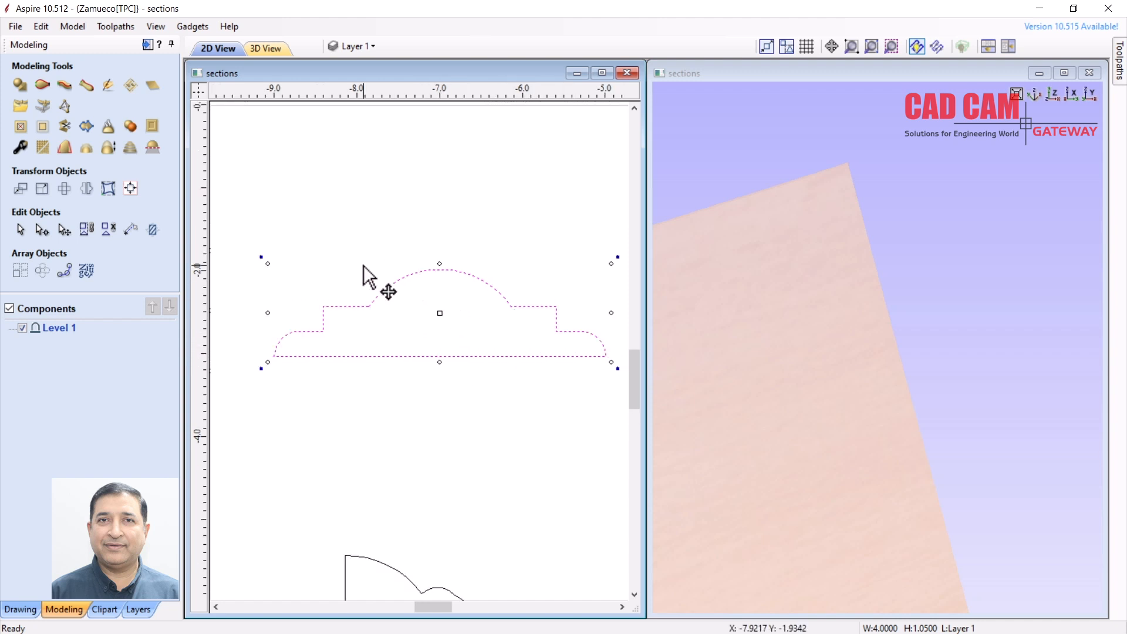
pyautogui.click(575, 374)
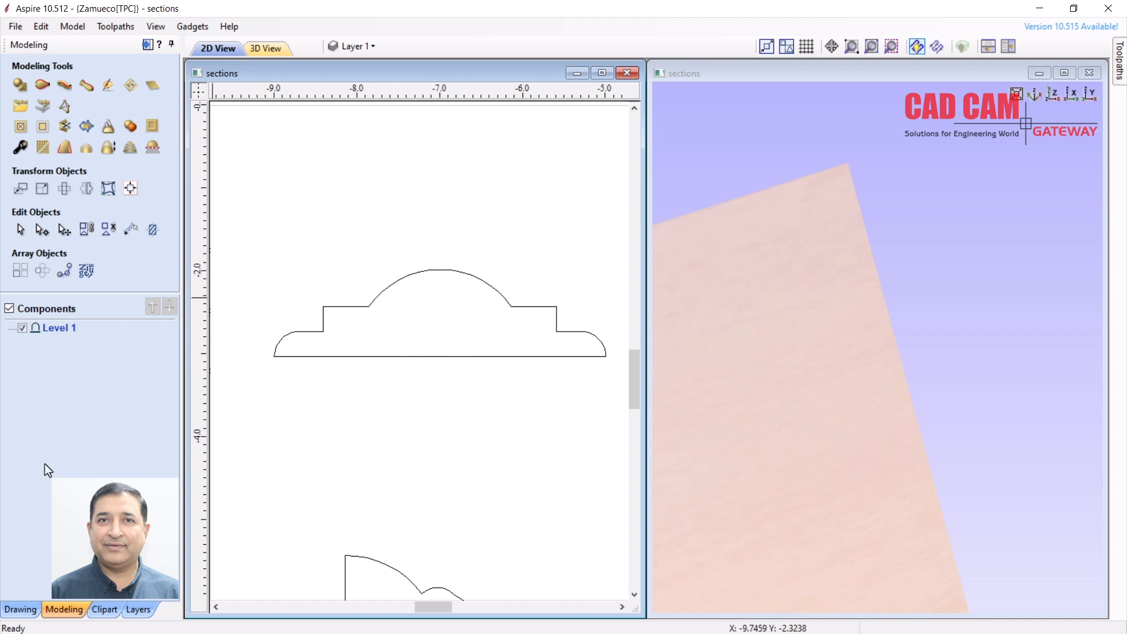
# Insert a node on the dome profile's base line, cut there, and delete the base nodes to leave it open
pyautogui.click(41, 236)
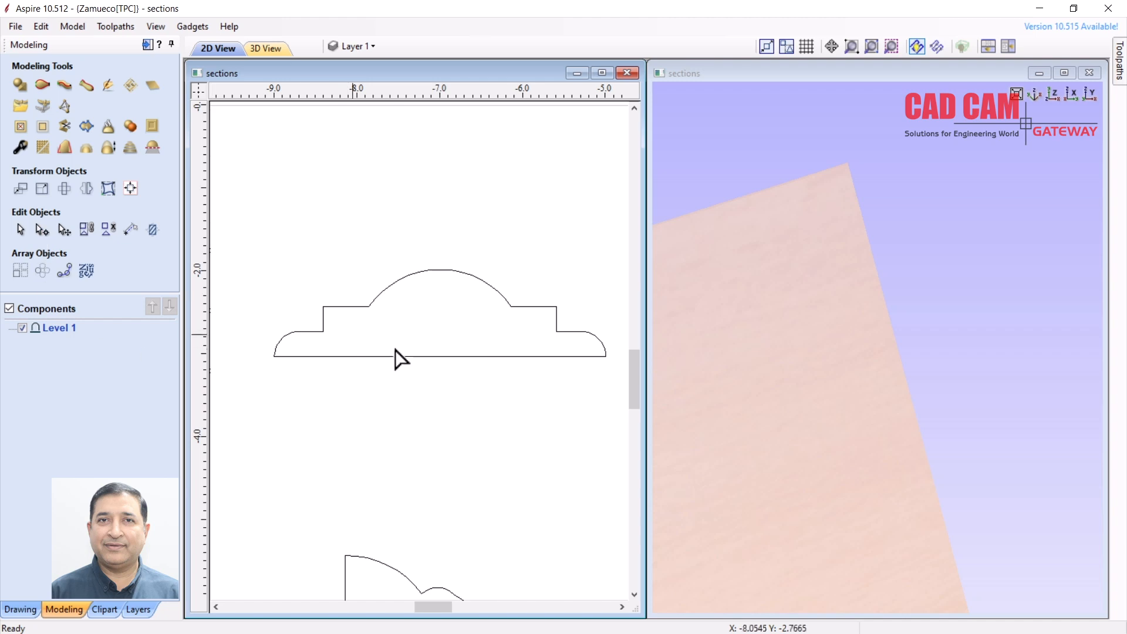
pyautogui.click(425, 358)
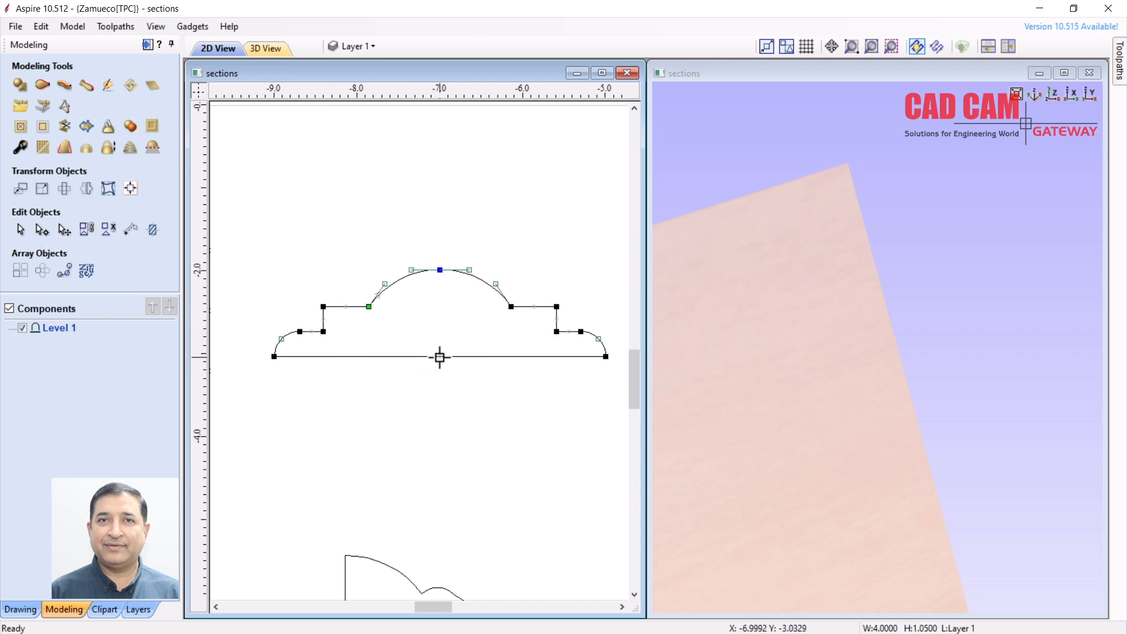
pyautogui.rightClick(439, 357)
pyautogui.click(477, 401)
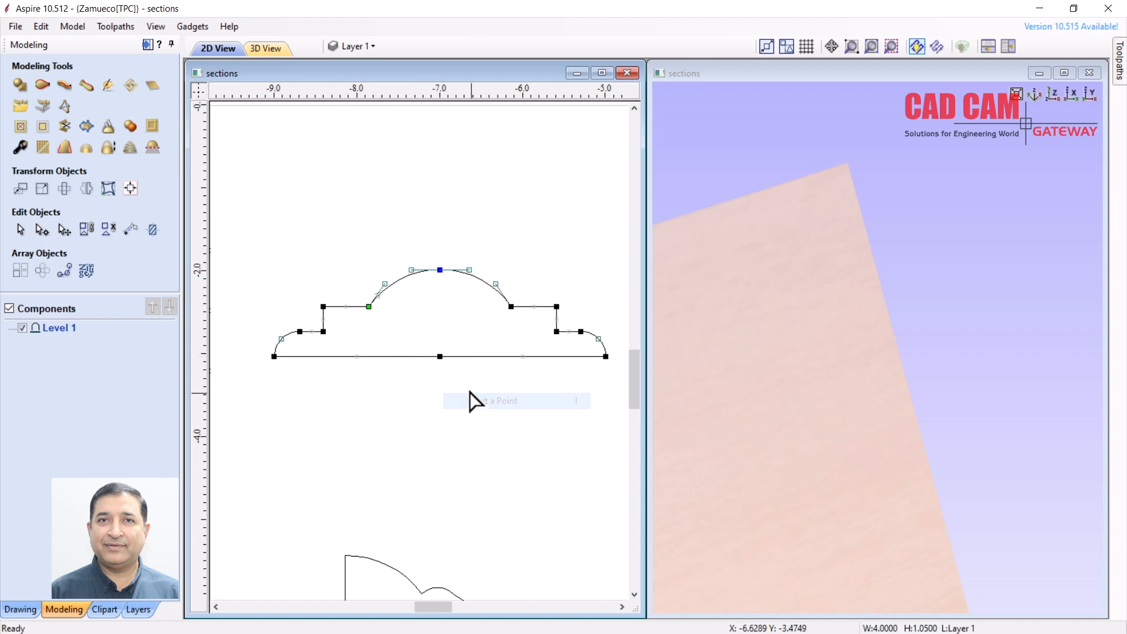
pyautogui.rightClick(441, 357)
pyautogui.click(476, 418)
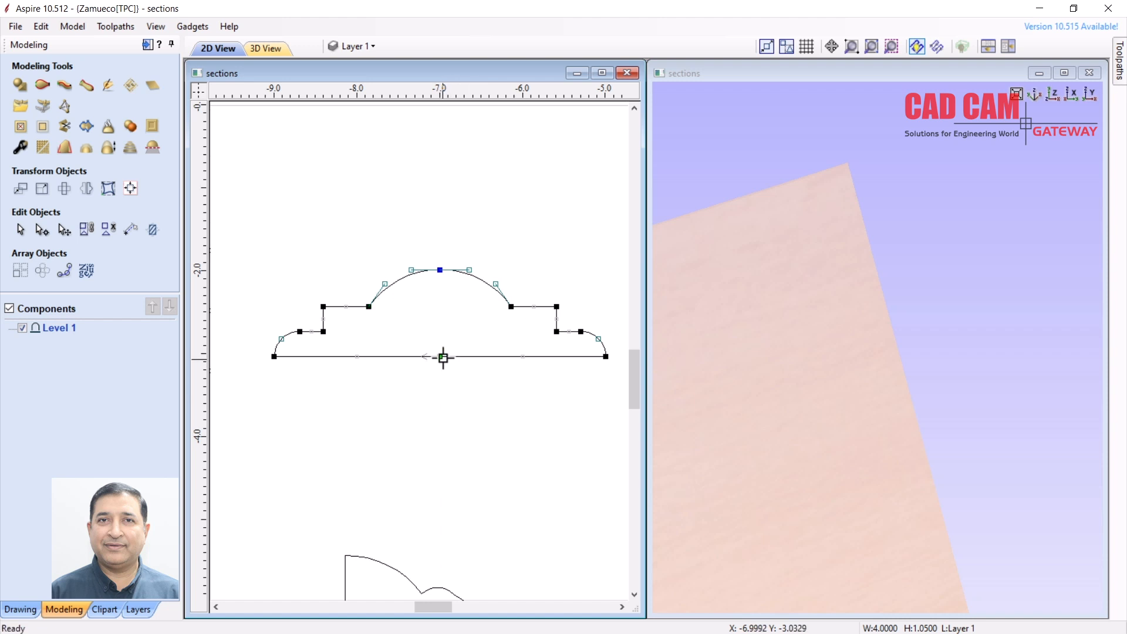
pyautogui.moveTo(440, 356); pyautogui.dragTo(398, 408)
pyautogui.rightClick(398, 409)
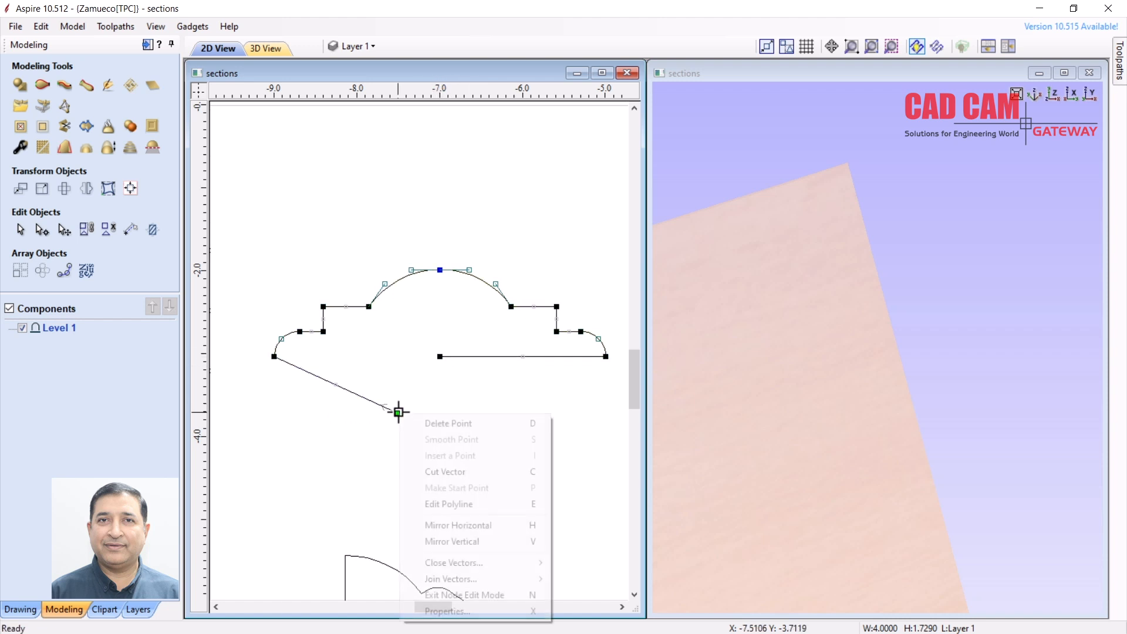
pyautogui.click(424, 424)
pyautogui.rightClick(439, 356)
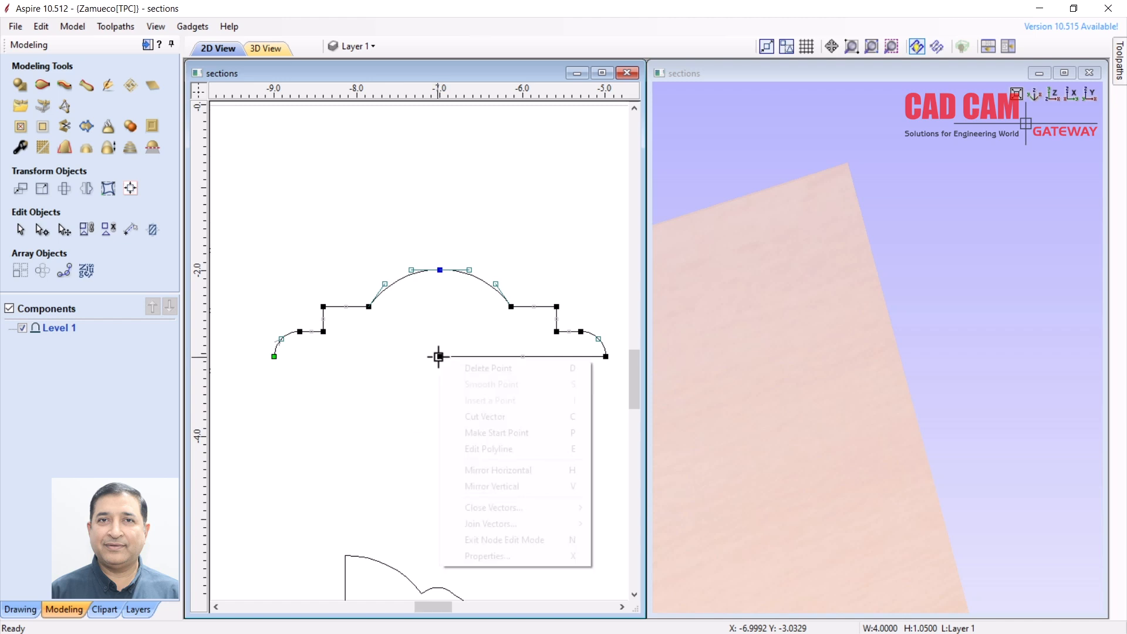
pyautogui.click(464, 368)
pyautogui.click(402, 360)
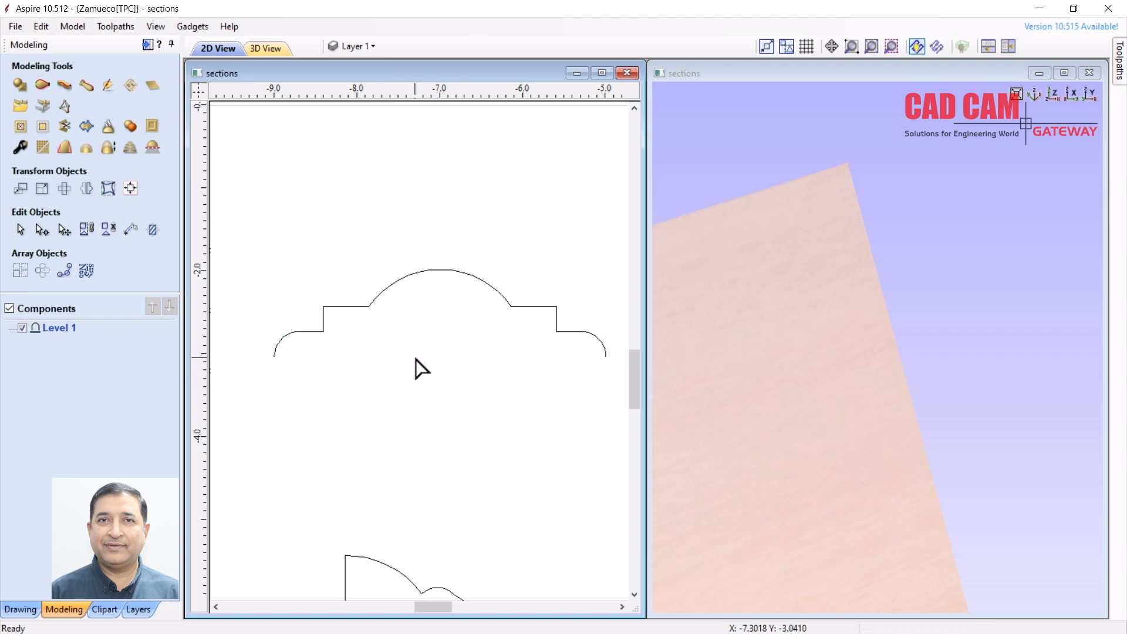
# Reopen the Two Rail Sweep settings
pyautogui.scroll(-3, 415, 369)
pyautogui.scroll(1, 423, 392)
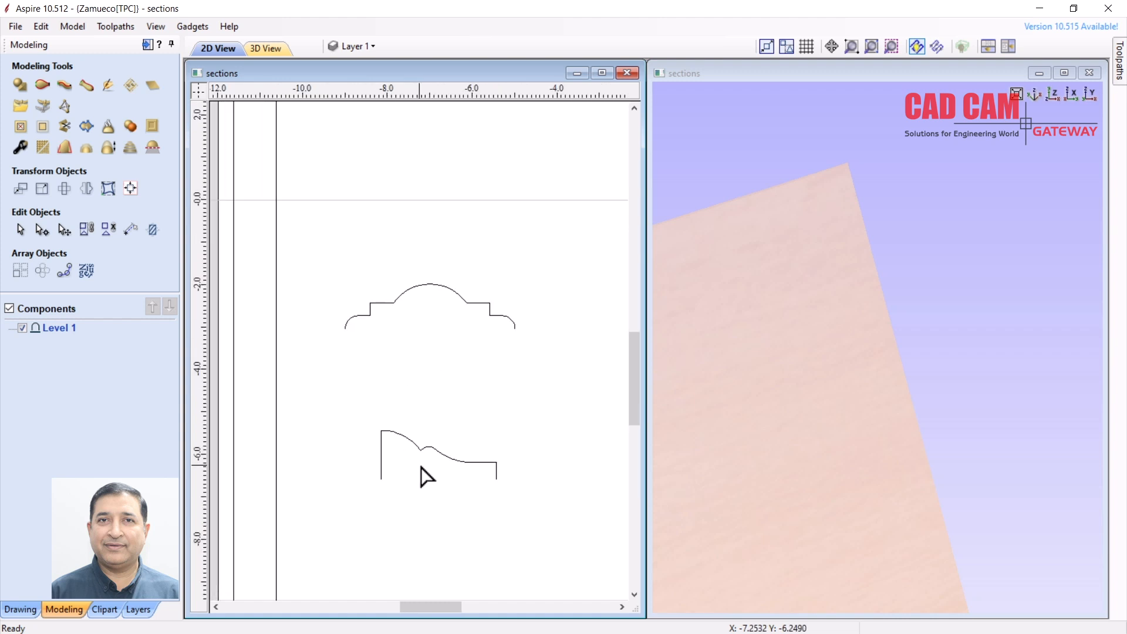
pyautogui.click(41, 91)
pyautogui.scroll(-9, 359, 241)
# Select both arch outlines and set them as the drive rails again
pyautogui.scroll(1, 378, 287)
pyautogui.scroll(2, 342, 478)
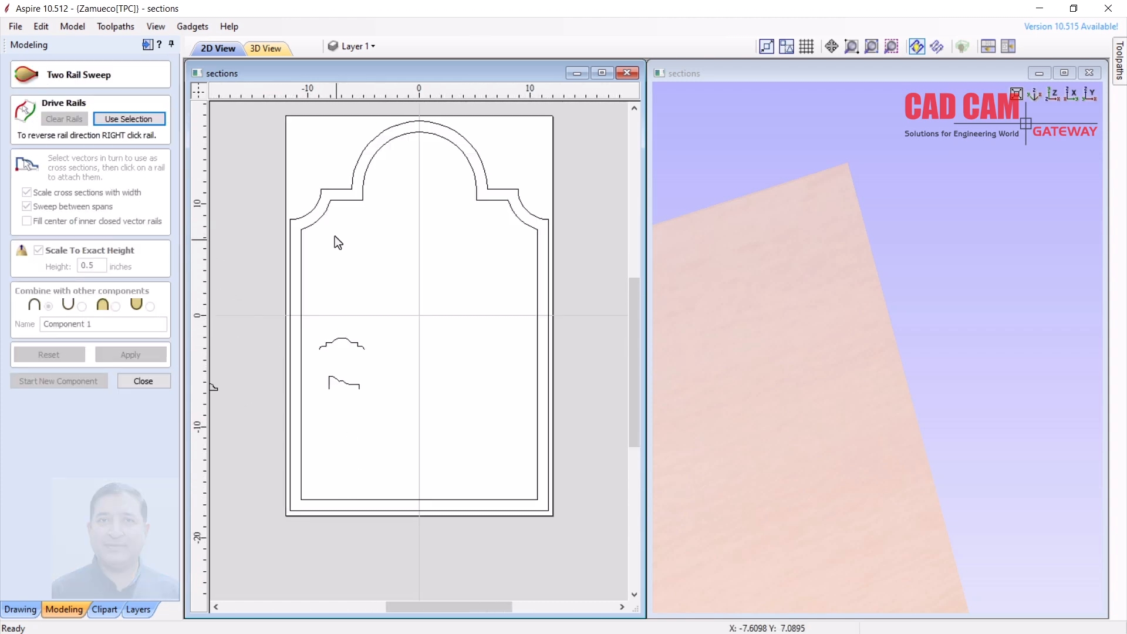
pyautogui.moveTo(336, 239); pyautogui.dragTo(305, 185)
pyautogui.click(143, 120)
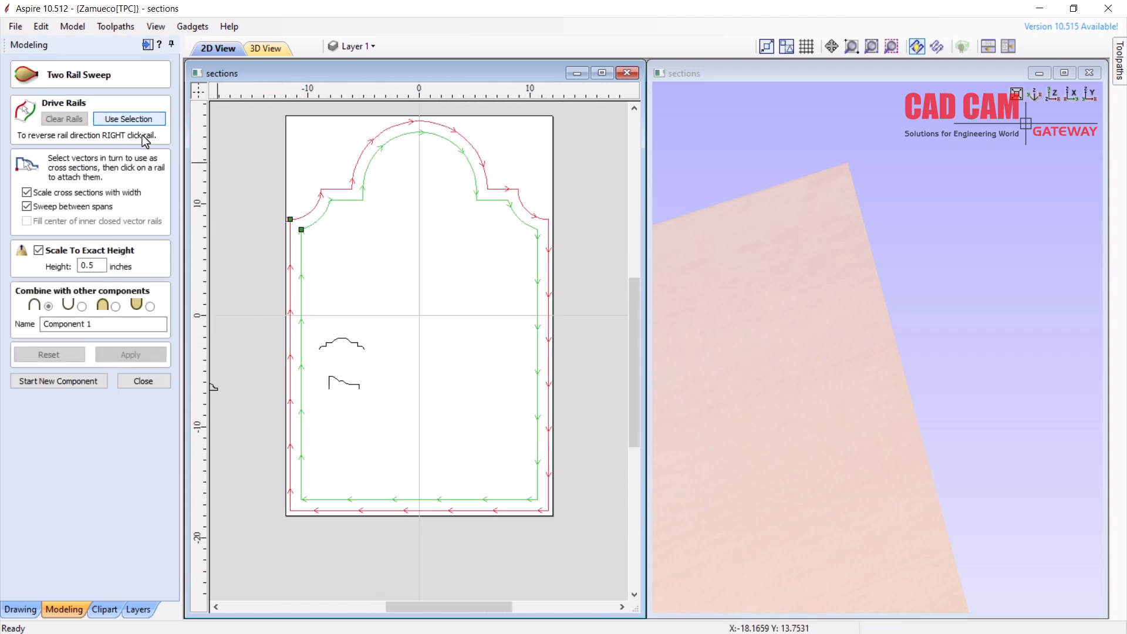
# Attach the opened dome cross-section across the rails at the upper-left corner steps
pyautogui.click(352, 345)
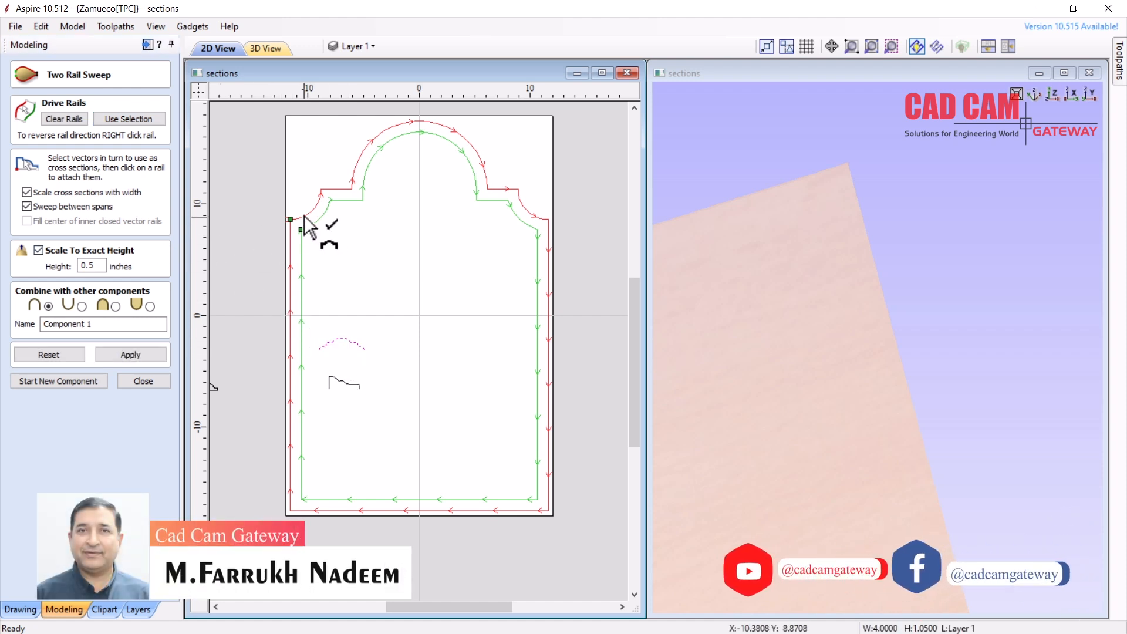
pyautogui.scroll(3, 292, 216)
pyautogui.scroll(1, 292, 216)
pyautogui.click(289, 231)
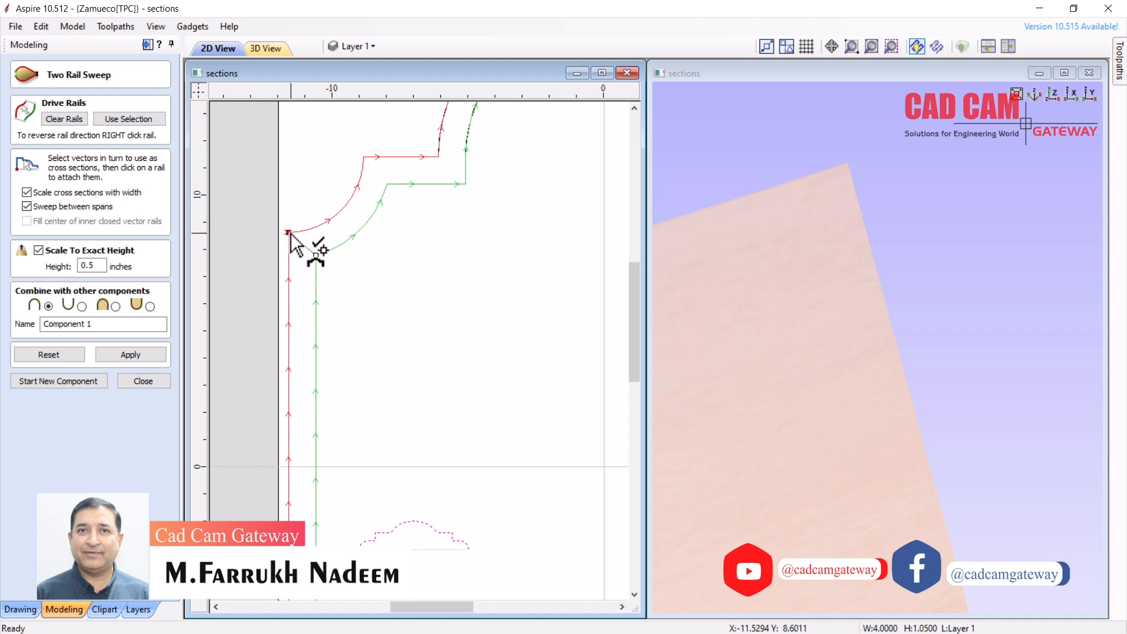
pyautogui.click(364, 156)
pyautogui.click(438, 157)
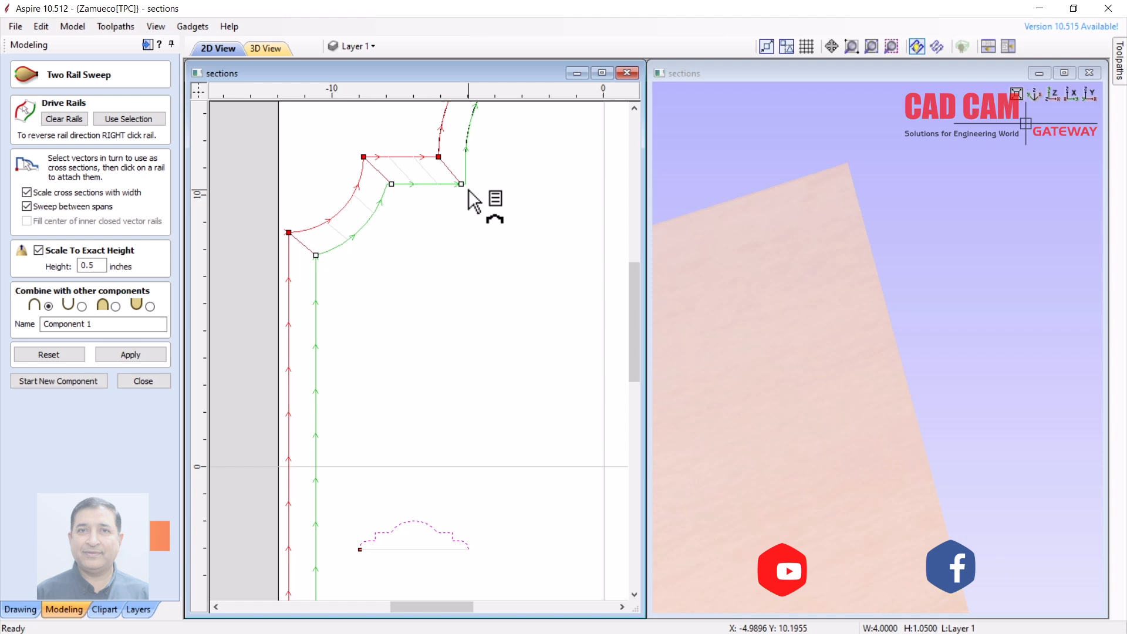
pyautogui.scroll(2, 449, 141)
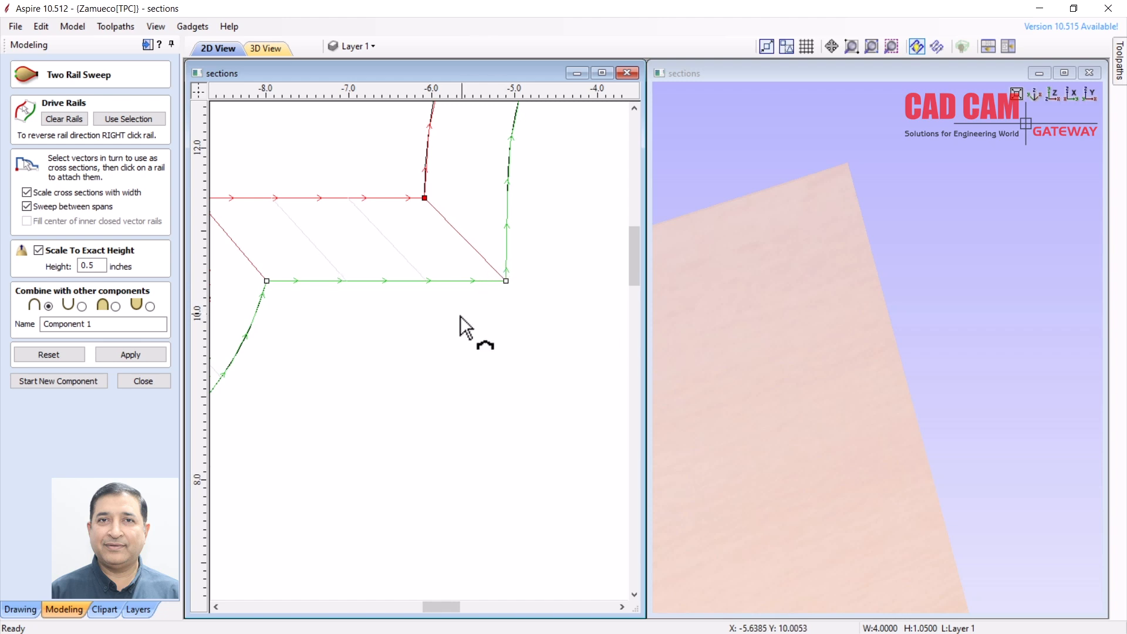
pyautogui.scroll(-3, 397, 337)
pyautogui.scroll(-2, 540, 320)
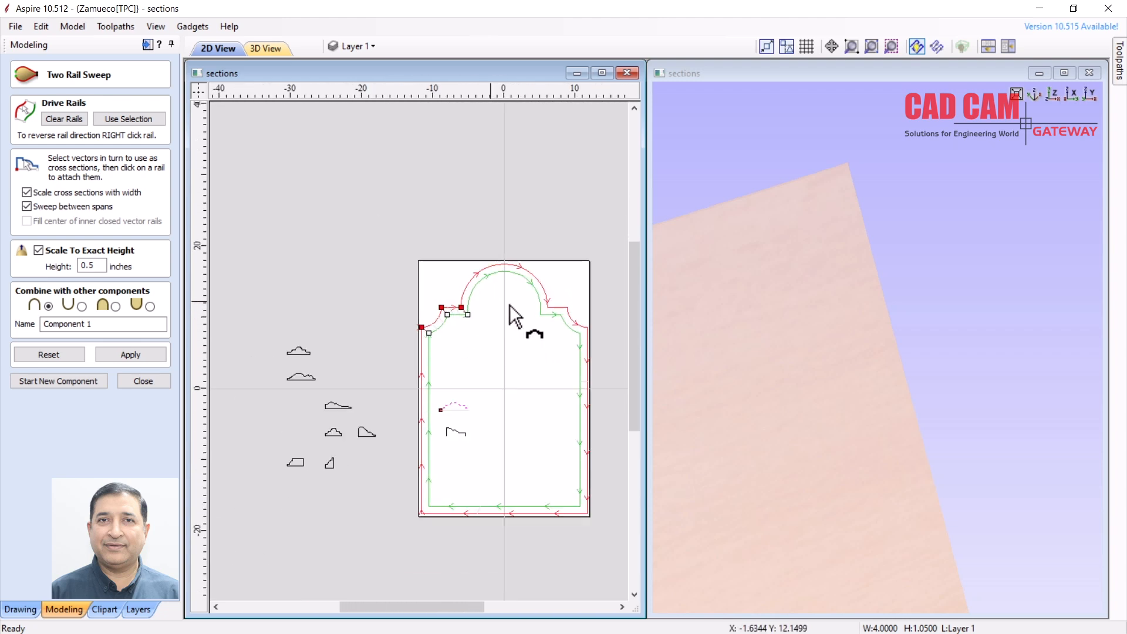
# Add diagonal cross-section links between matching red and green rail corners
pyautogui.scroll(5, 557, 320)
pyautogui.click(442, 263)
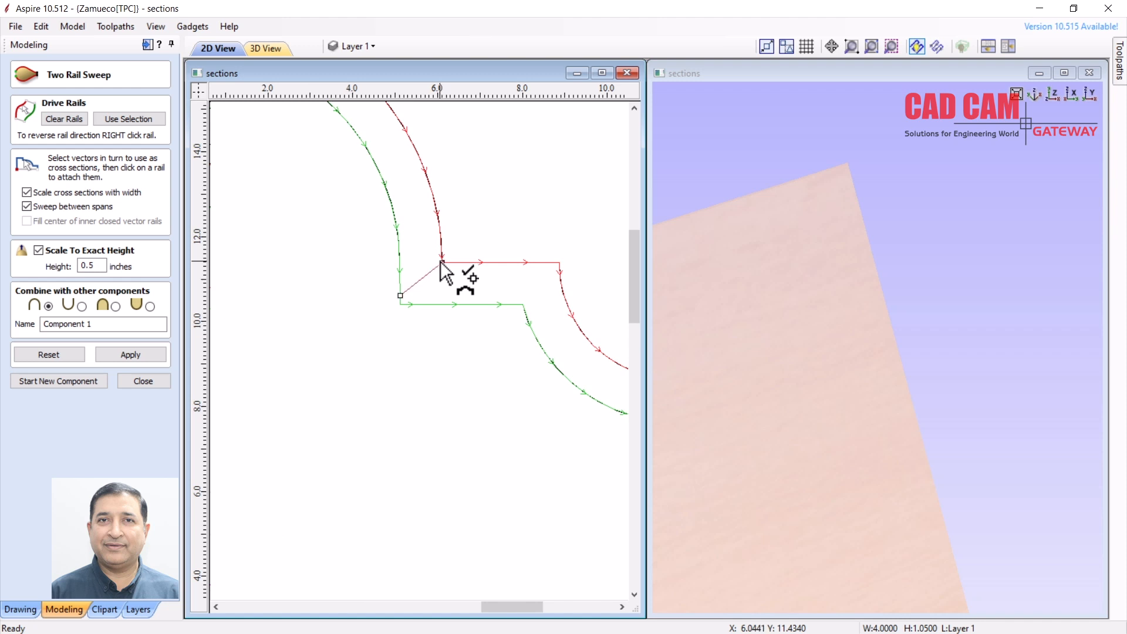
pyautogui.click(401, 305)
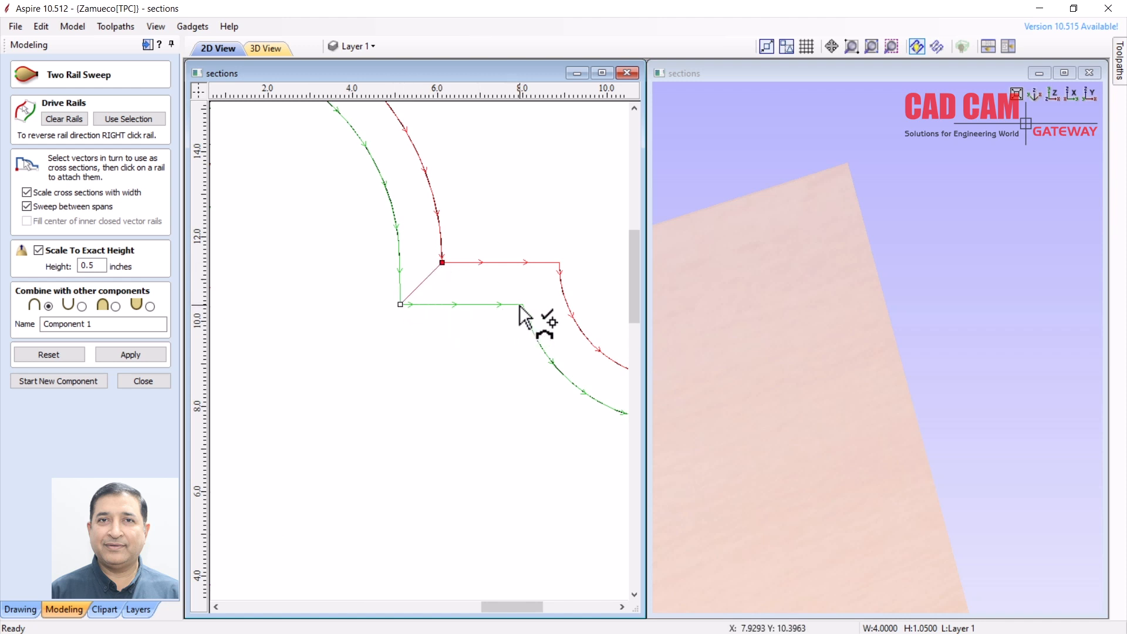
pyautogui.click(523, 304)
pyautogui.click(560, 278)
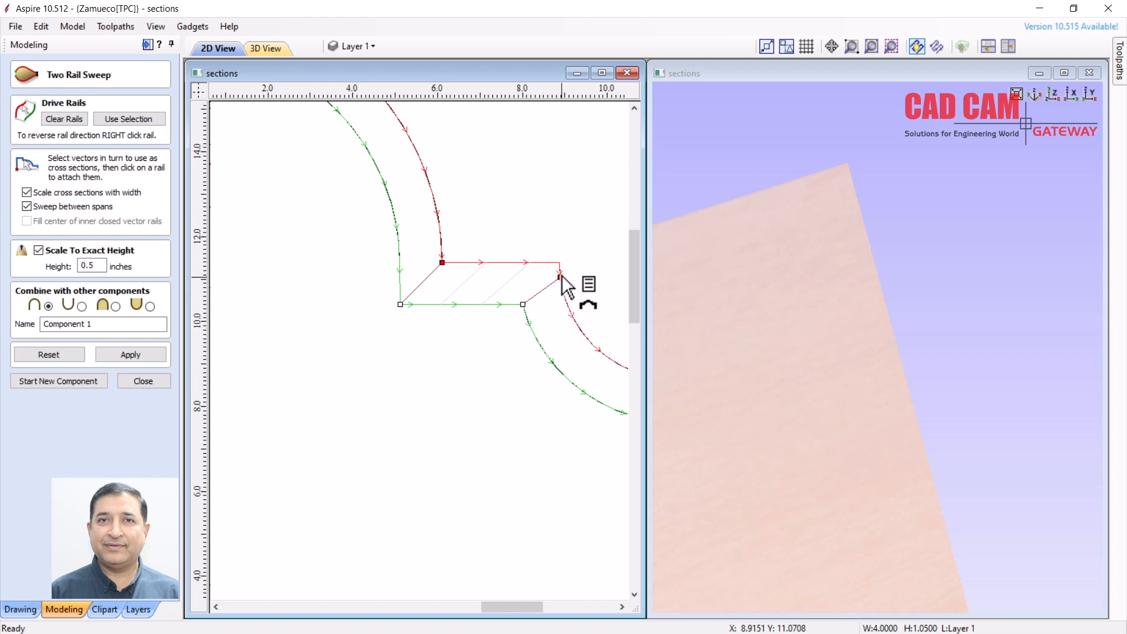
# Add the remaining links, joining the two rails' bottom corners so every corner is connected
pyautogui.scroll(-2, 475, 268)
pyautogui.scroll(3, 587, 347)
pyautogui.click(551, 291)
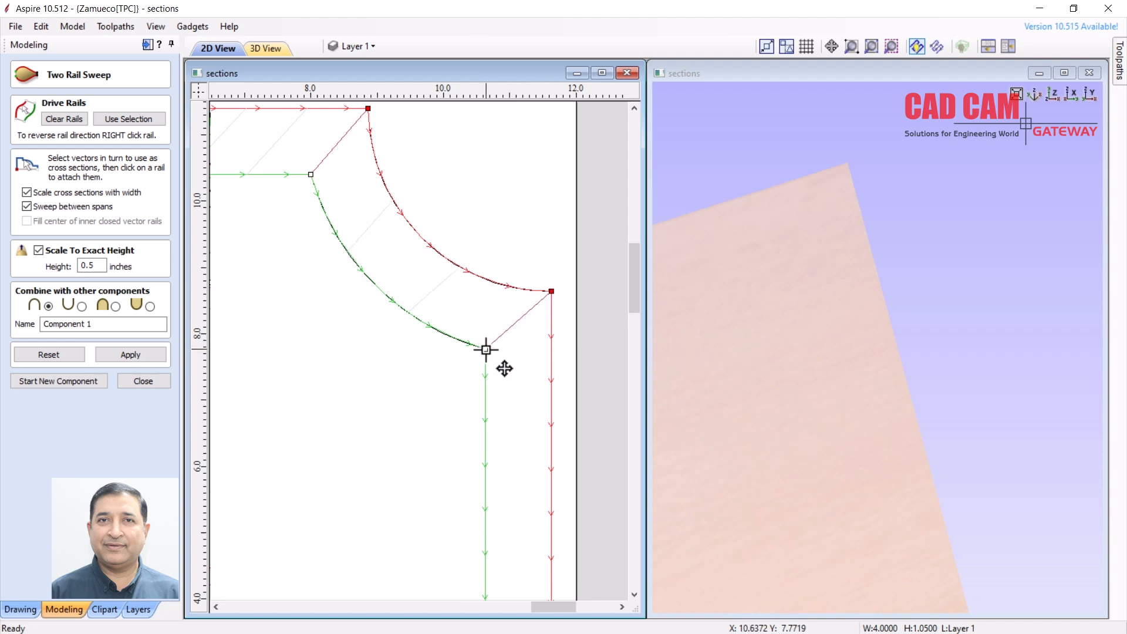
pyautogui.scroll(-6, 522, 297)
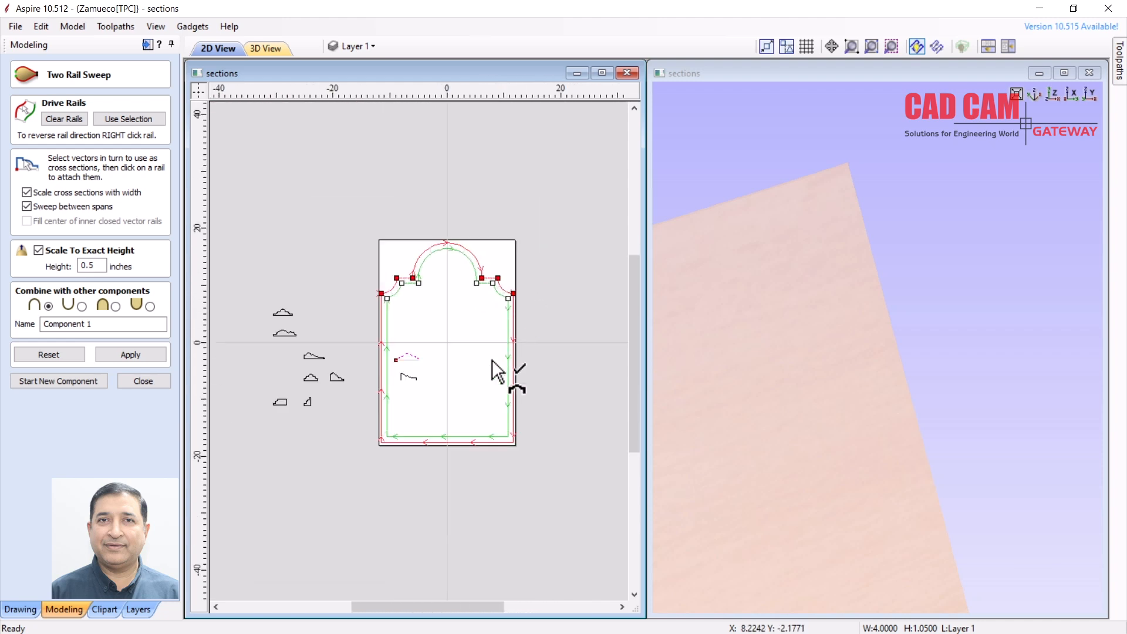
pyautogui.scroll(2, 506, 454)
pyautogui.scroll(6, 502, 445)
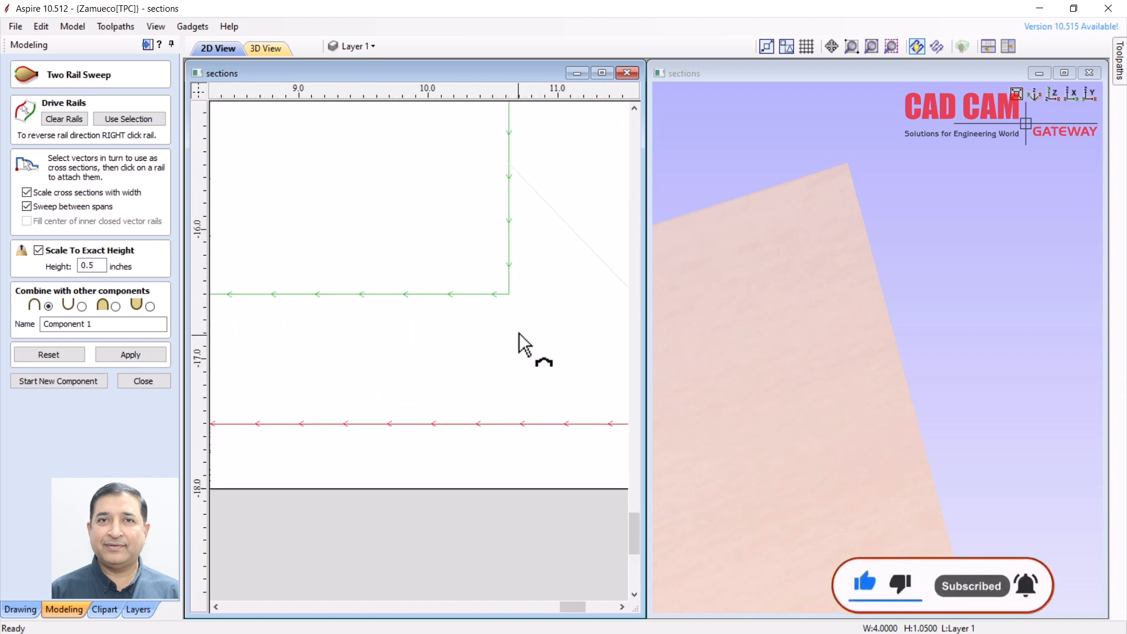
pyautogui.click(514, 373)
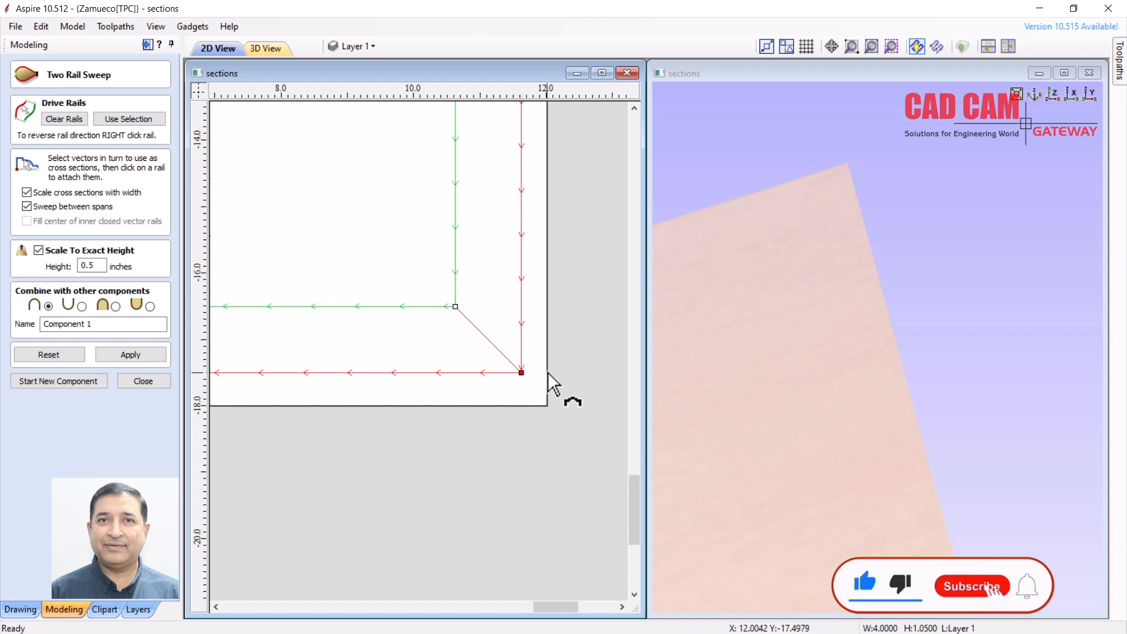
pyautogui.scroll(-5, 529, 385)
pyautogui.scroll(3, 351, 376)
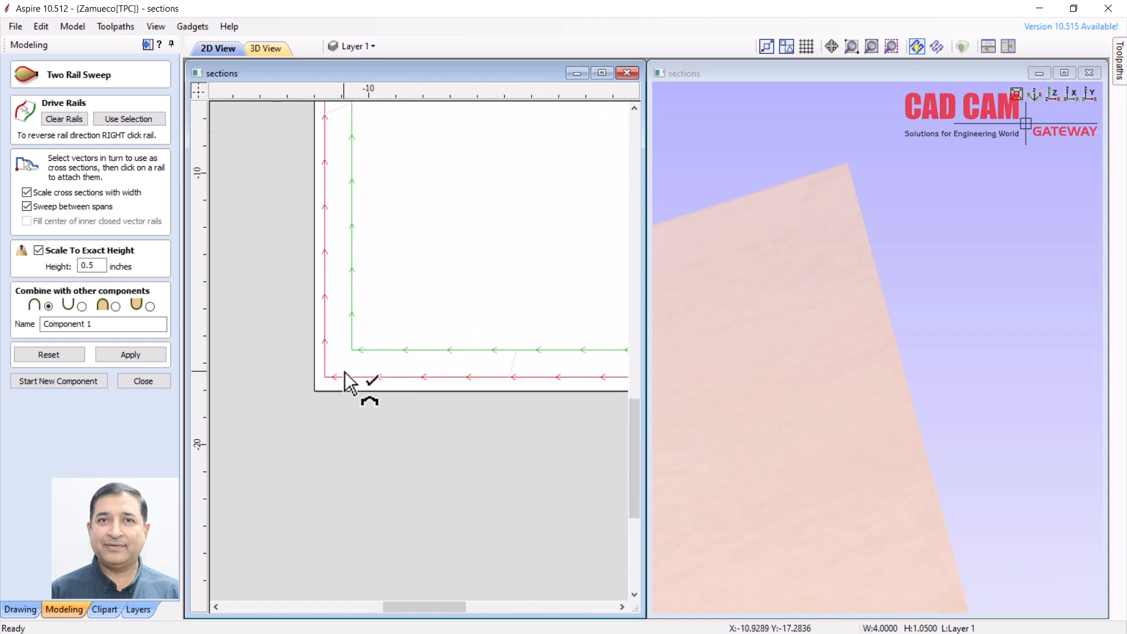
pyautogui.scroll(3, 344, 371)
pyautogui.scroll(-10, 369, 333)
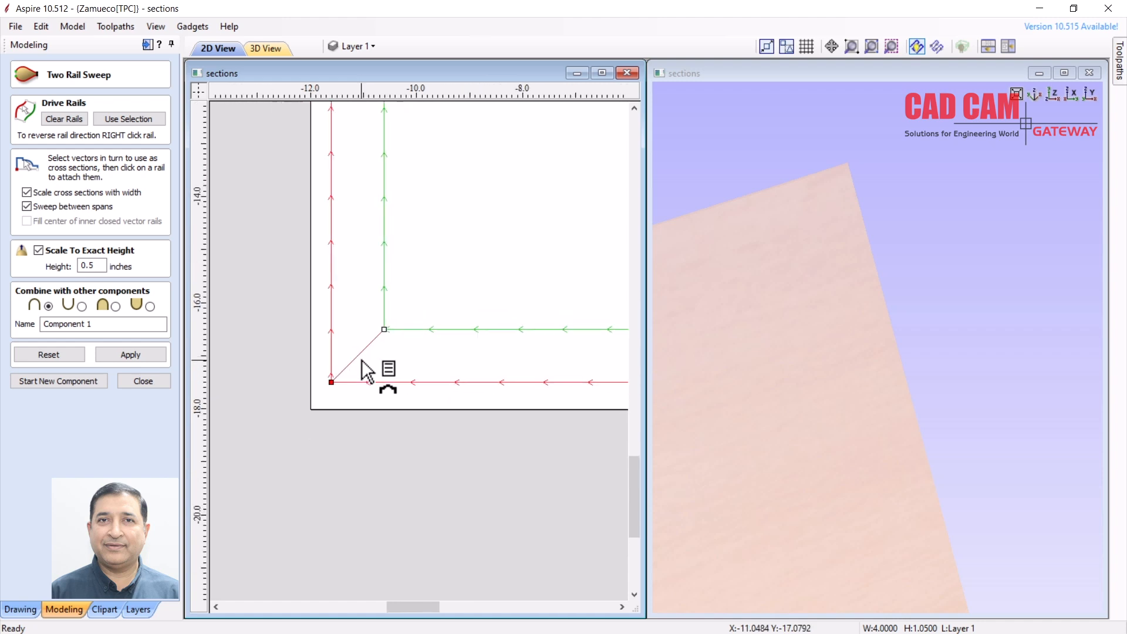
pyautogui.scroll(1, 376, 191)
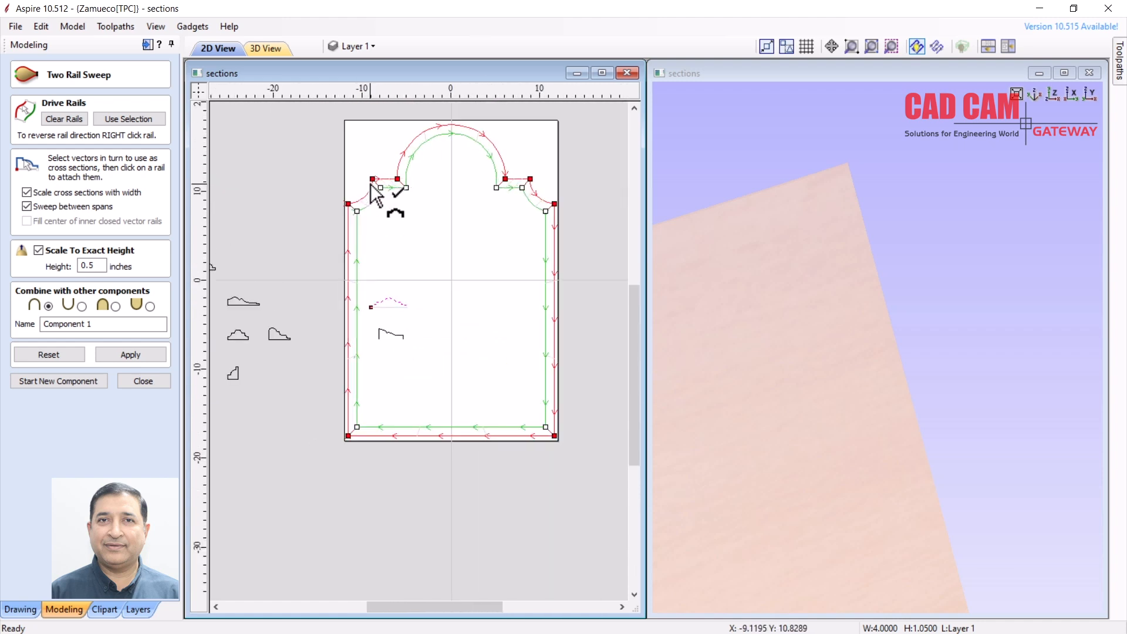
pyautogui.scroll(1, 453, 133)
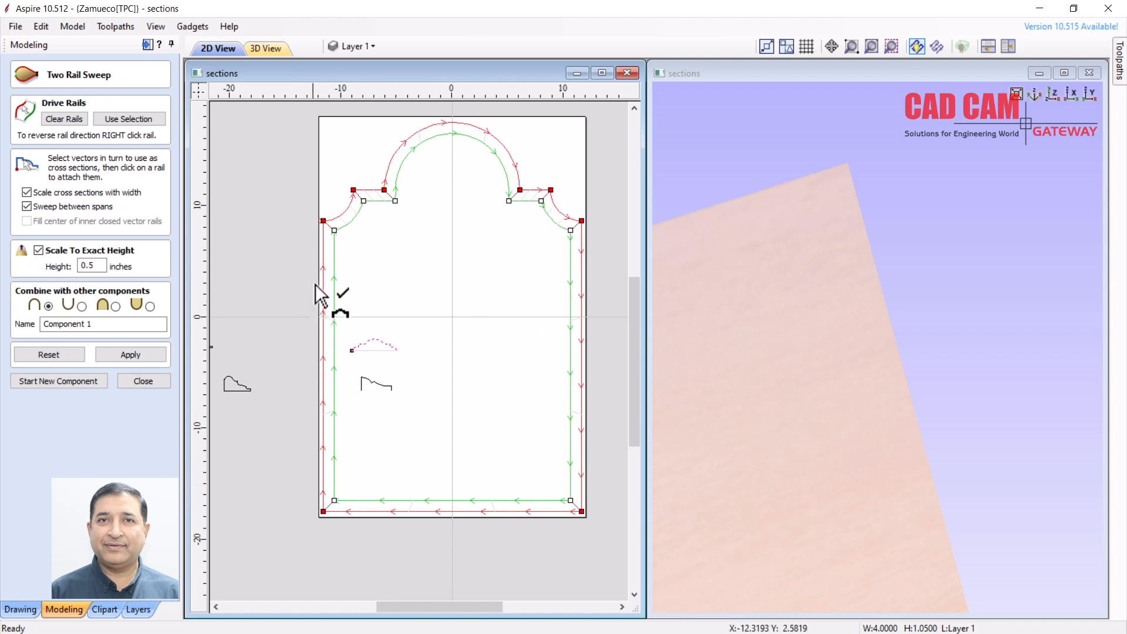
# Apply the sweep to generate the dome-profile moulding and inspect it in the 3D view
pyautogui.click(134, 359)
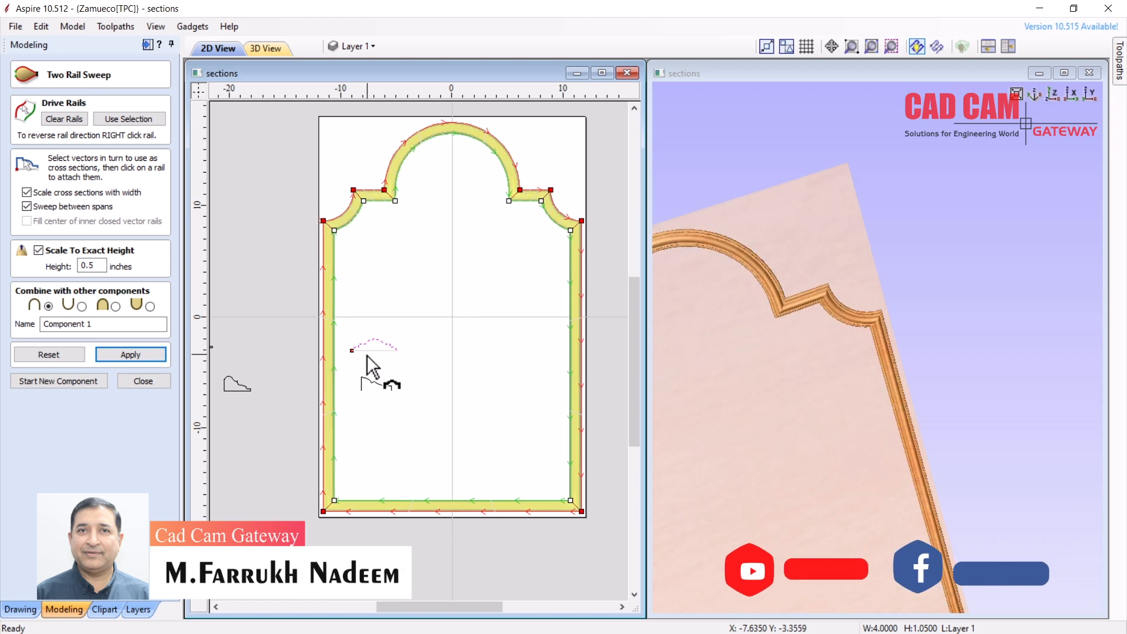
pyautogui.scroll(5, 841, 284)
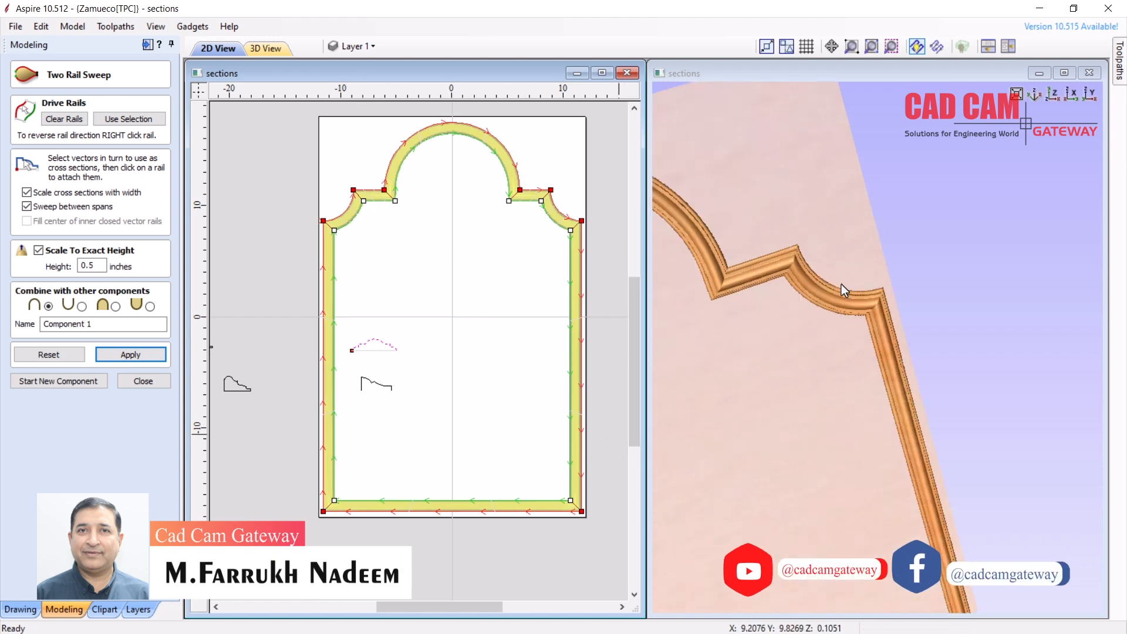
pyautogui.moveTo(840, 281); pyautogui.dragTo(834, 199)
pyautogui.moveTo(734, 300); pyautogui.dragTo(723, 266)
# Rebuild the moulding at 0.35 inch height, then at 0.25 inch, and close the sweep form
pyautogui.moveTo(95, 265); pyautogui.dragTo(92, 265)
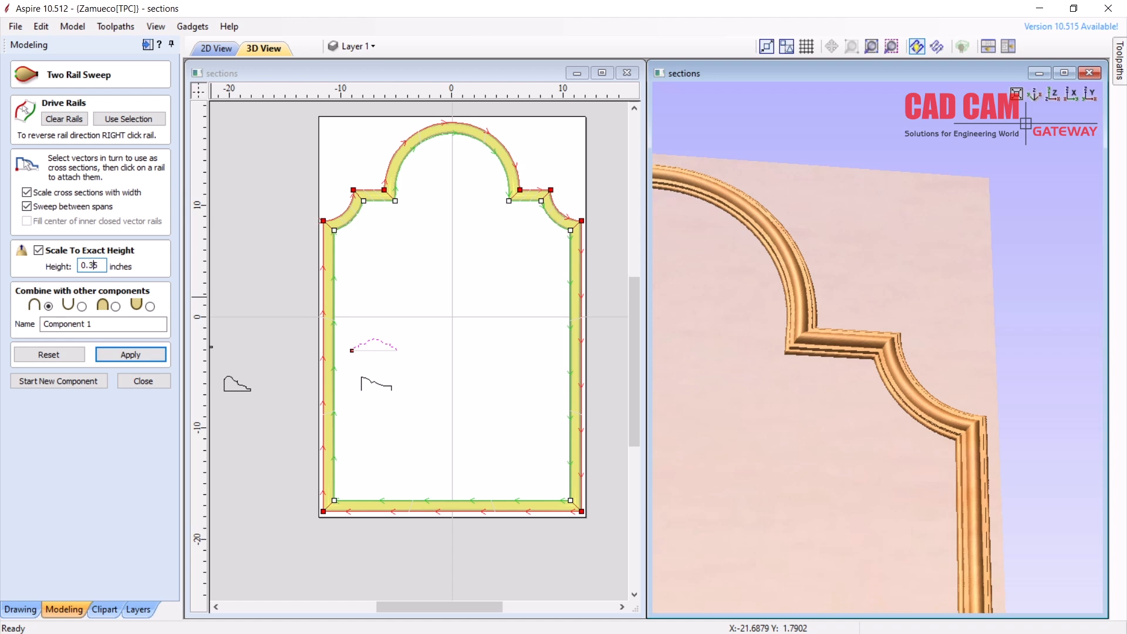
pyautogui.click(143, 356)
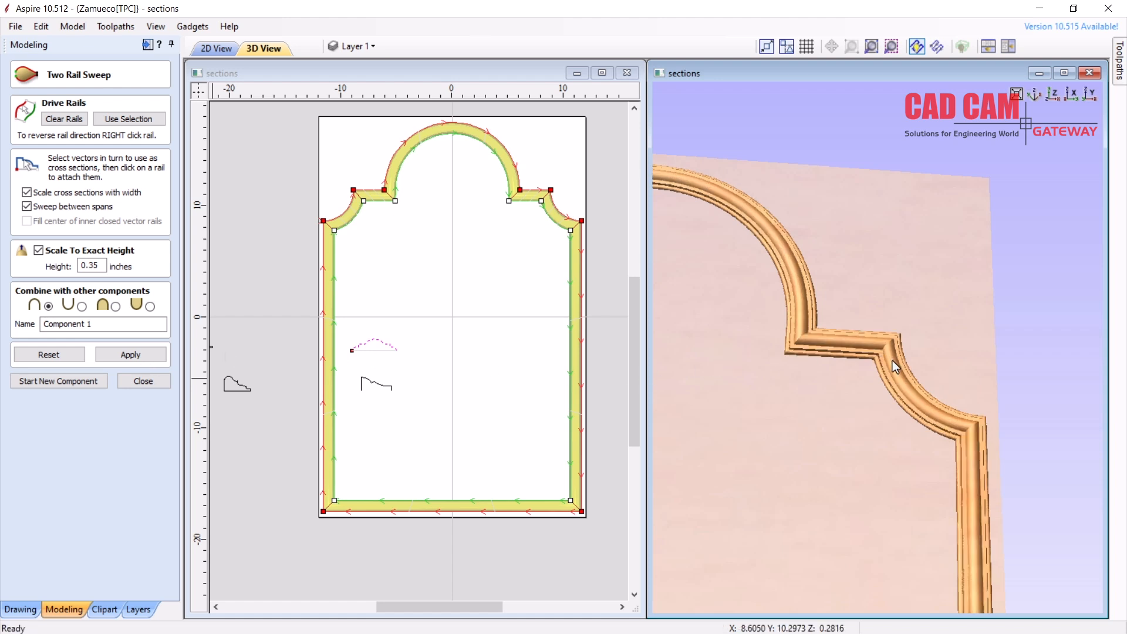
pyautogui.moveTo(826, 357); pyautogui.dragTo(820, 239)
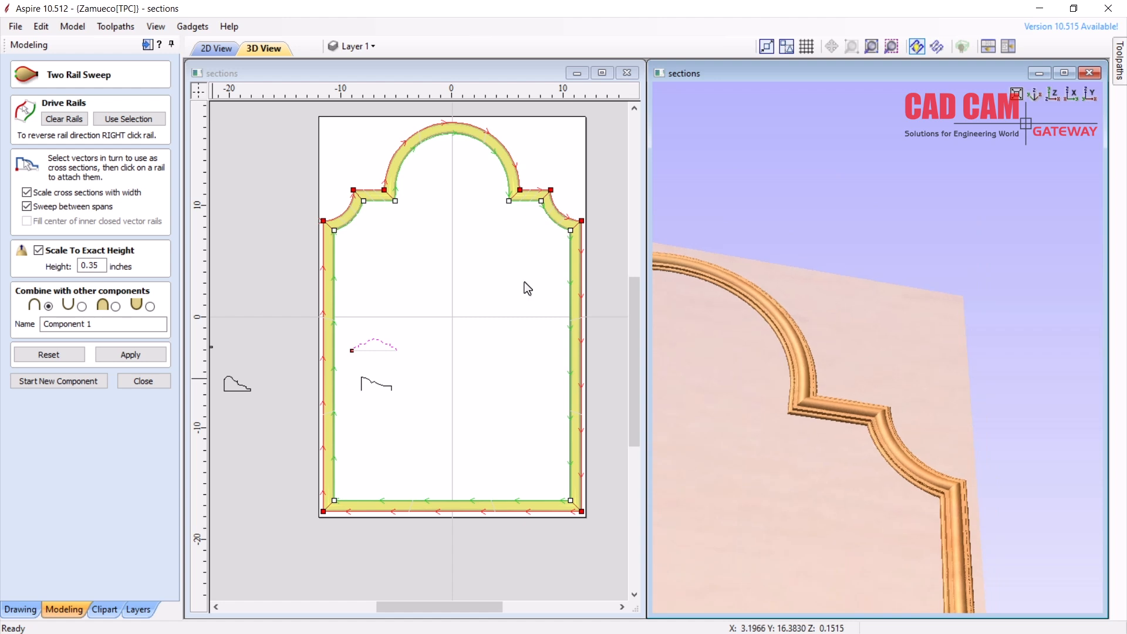
pyautogui.click(91, 266)
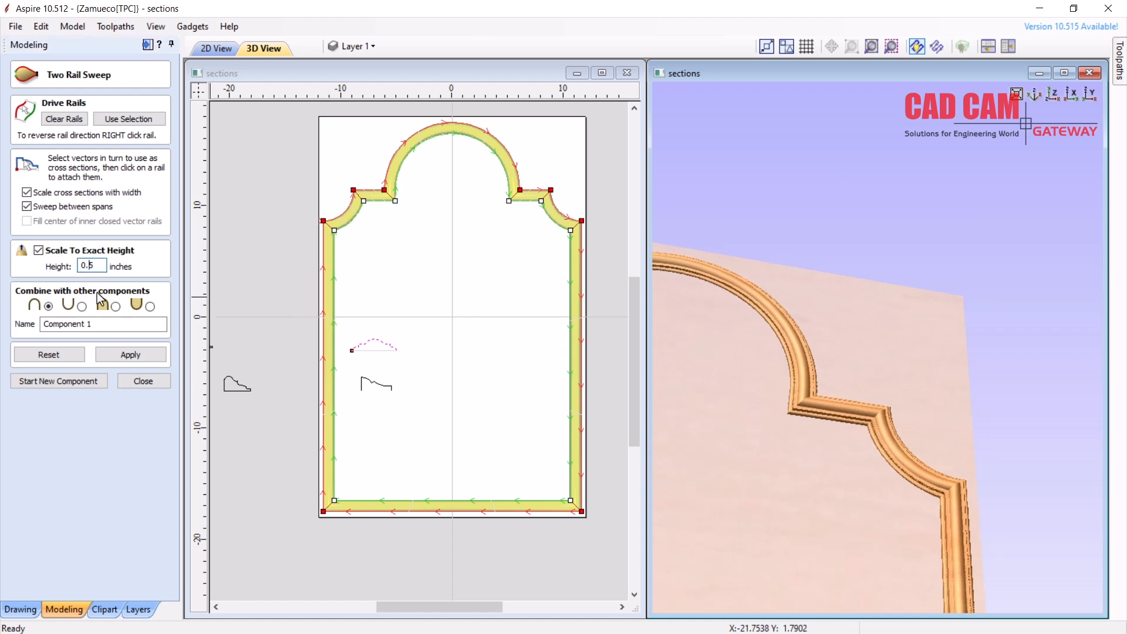
pyautogui.click(130, 354)
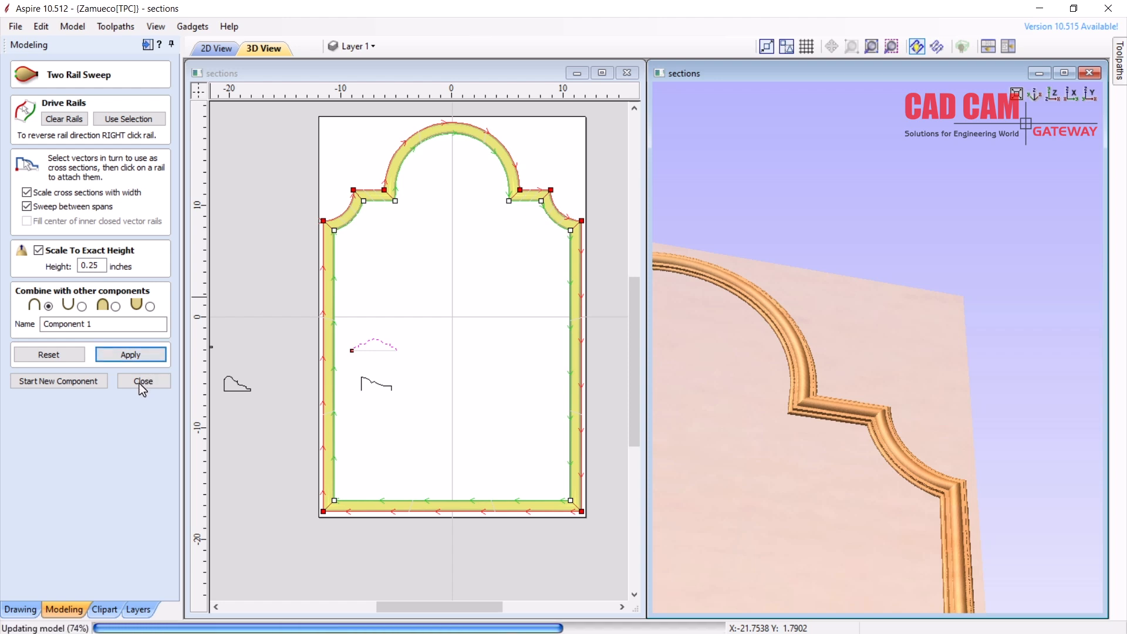
pyautogui.click(140, 382)
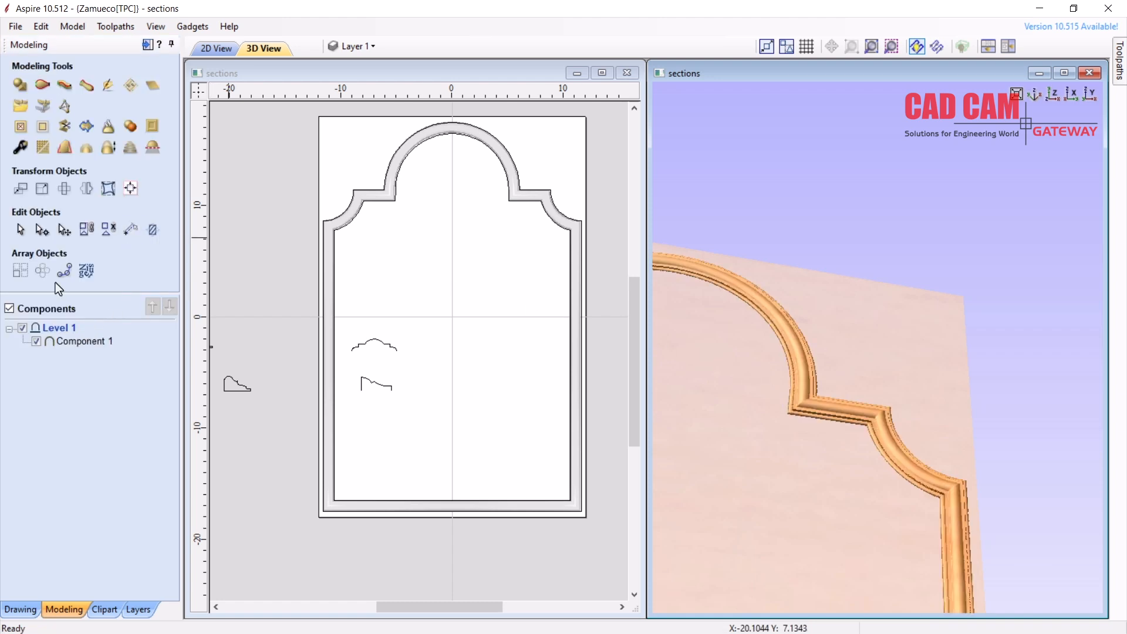
# In Component 1's properties, set base height 0.25 and shape height 0.5 inches
pyautogui.rightClick(81, 343)
pyautogui.click(147, 540)
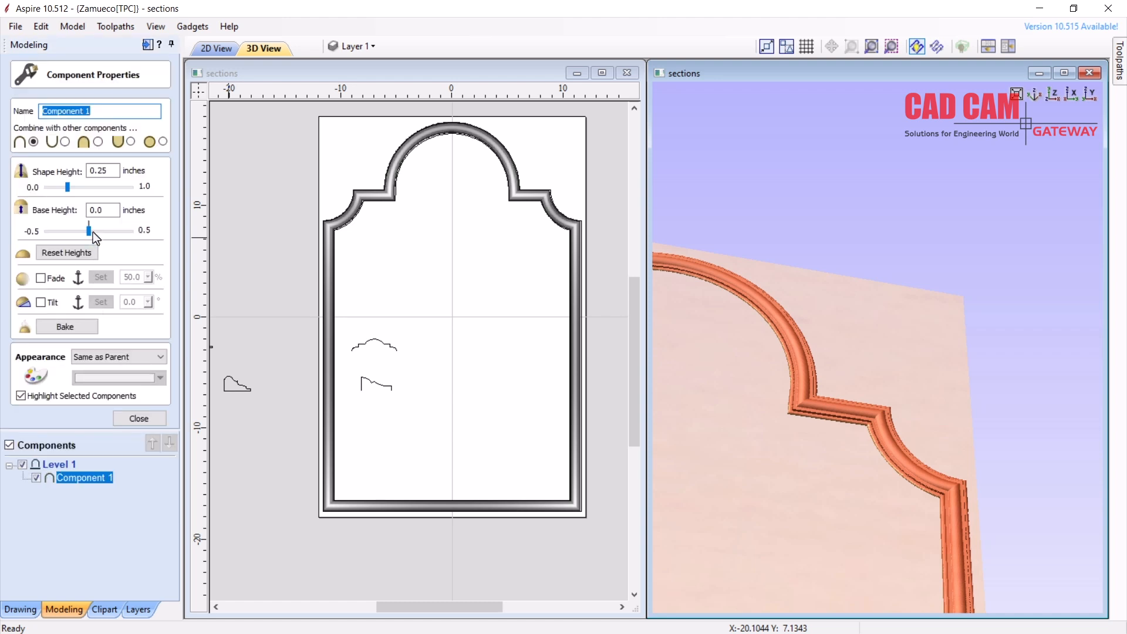
pyautogui.click(91, 230)
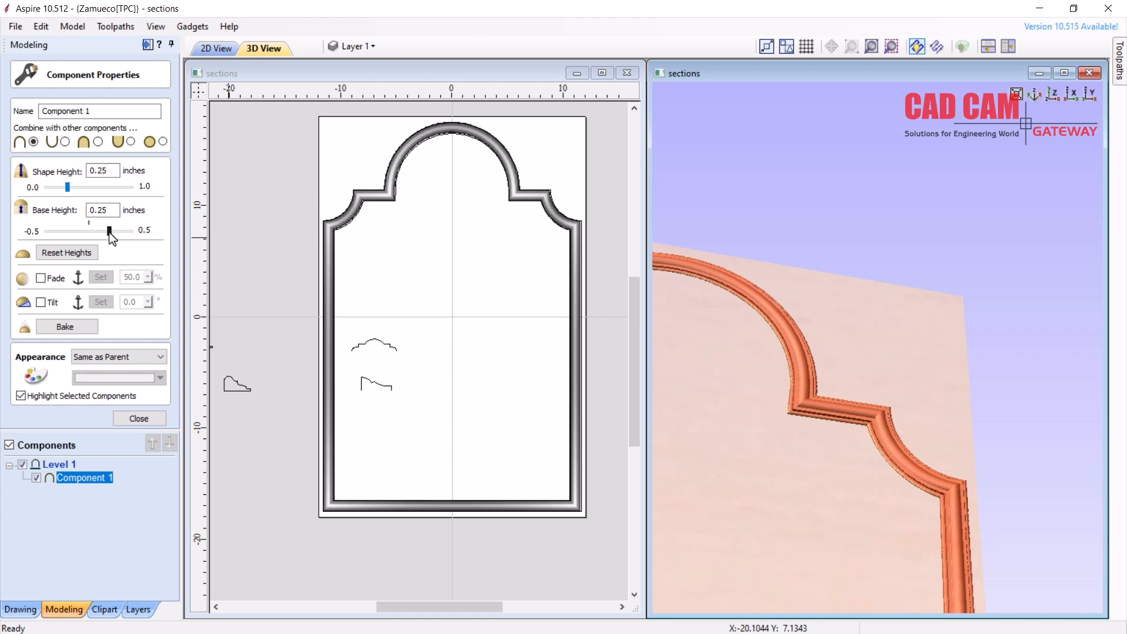
pyautogui.moveTo(787, 418); pyautogui.dragTo(815, 323)
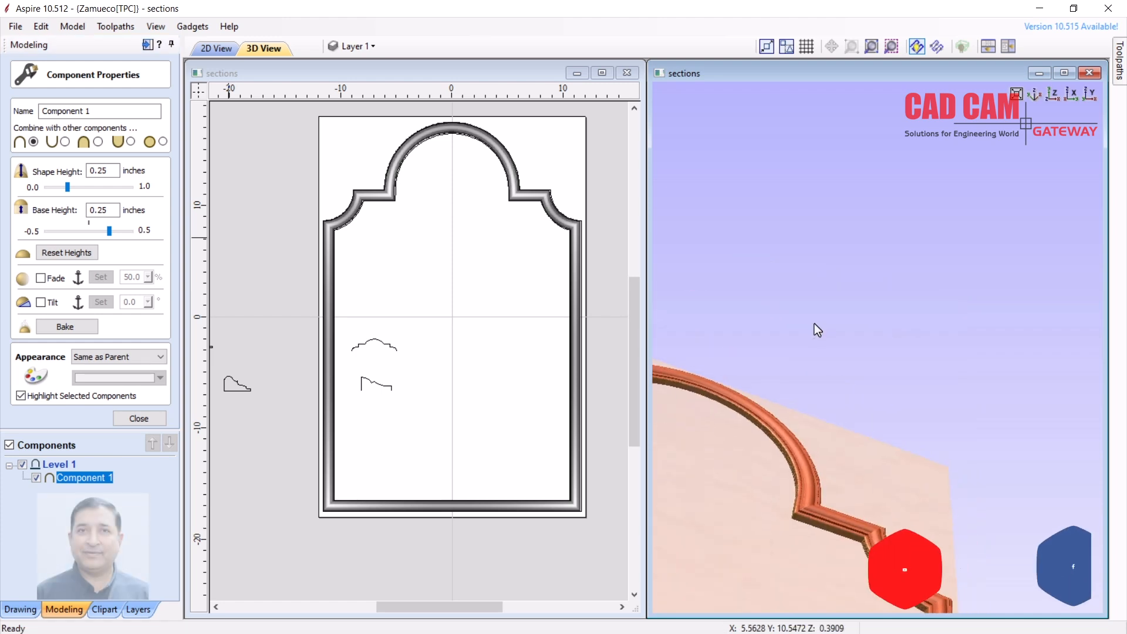
pyautogui.scroll(3, 810, 527)
pyautogui.moveTo(805, 519); pyautogui.dragTo(805, 480)
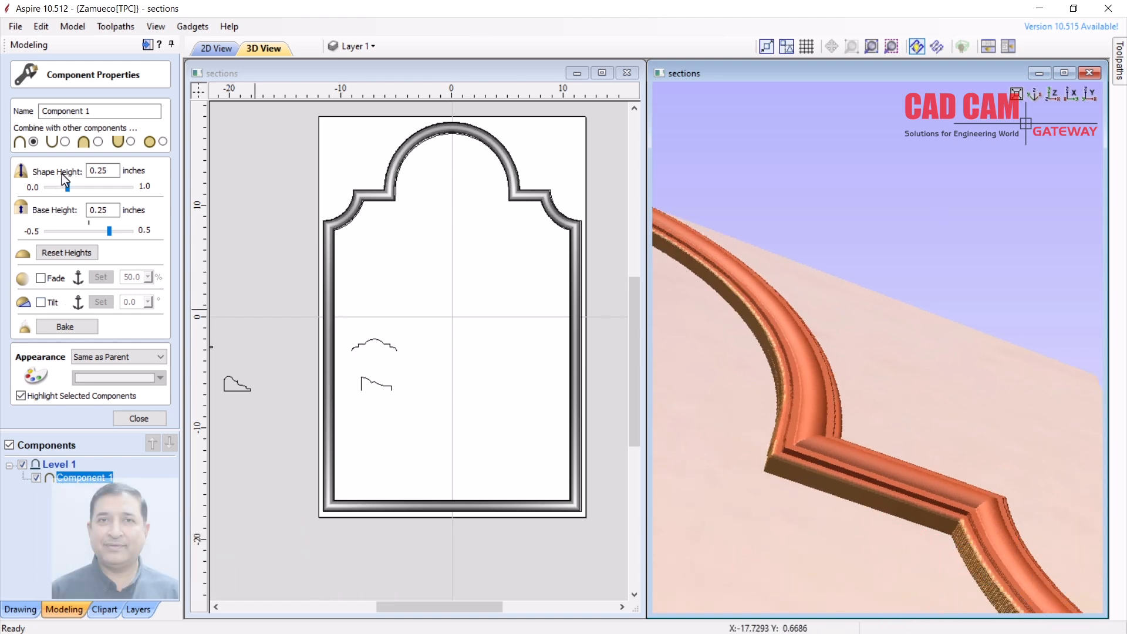
pyautogui.moveTo(67, 185); pyautogui.dragTo(69, 188)
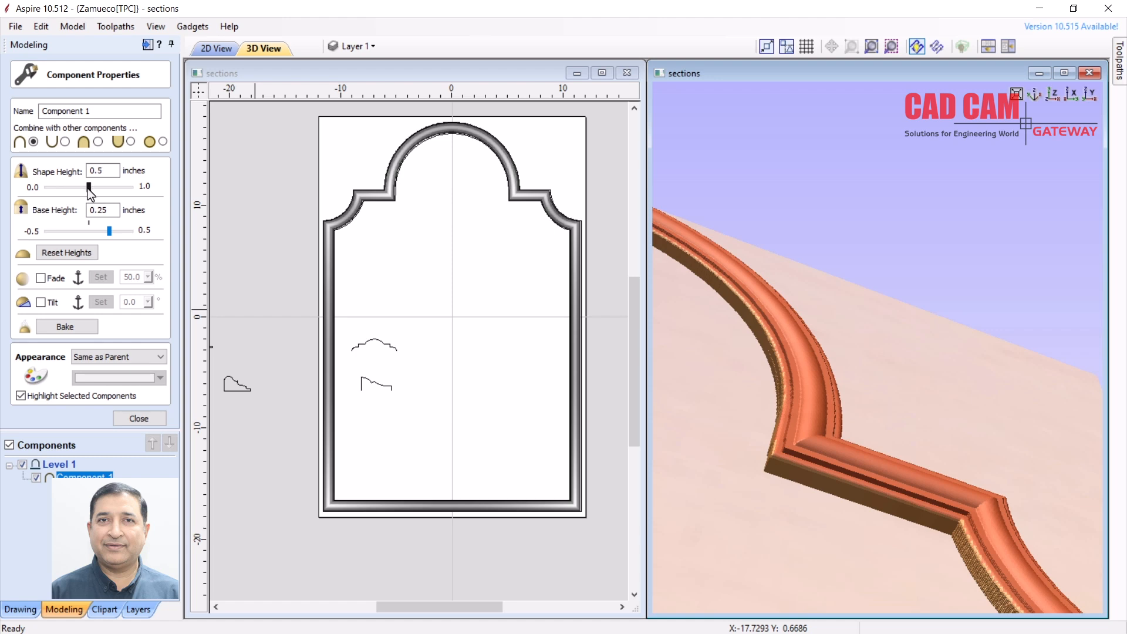
pyautogui.moveTo(89, 192); pyautogui.dragTo(89, 192)
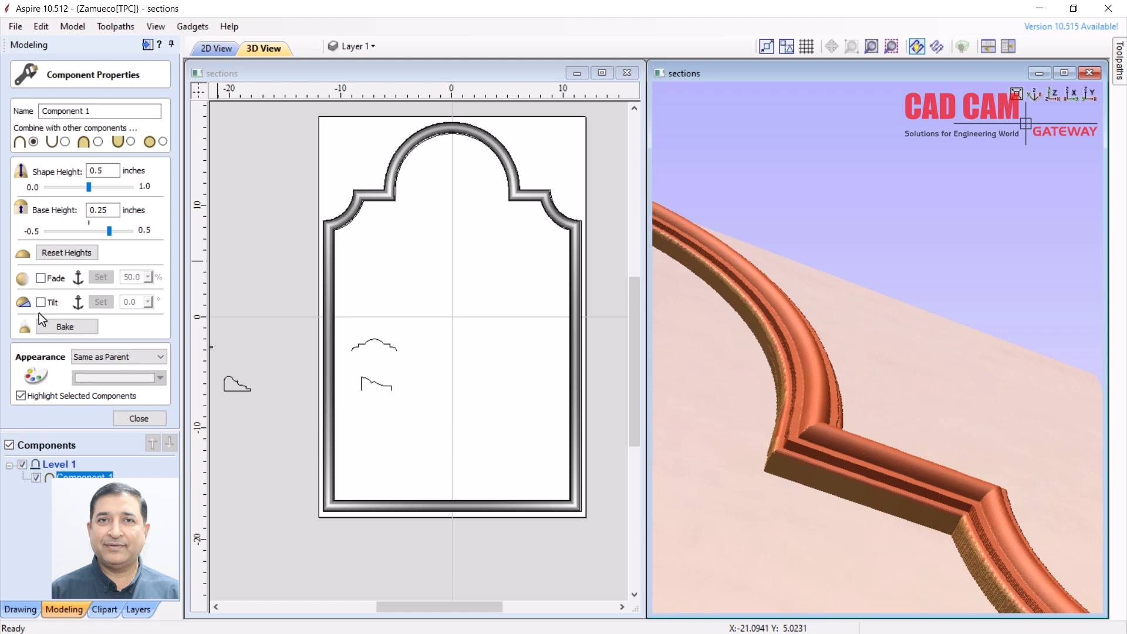
# Bake Component 1, bring its shape height back to 0.5 inches, and close the properties
pyautogui.click(65, 327)
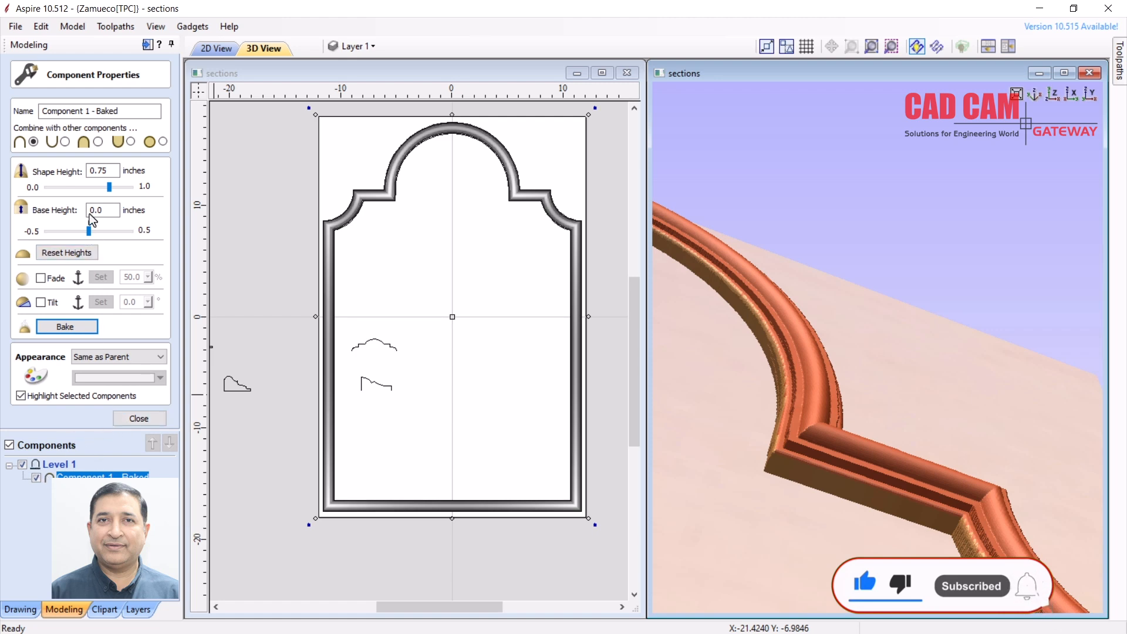
pyautogui.moveTo(109, 187); pyautogui.dragTo(90, 187)
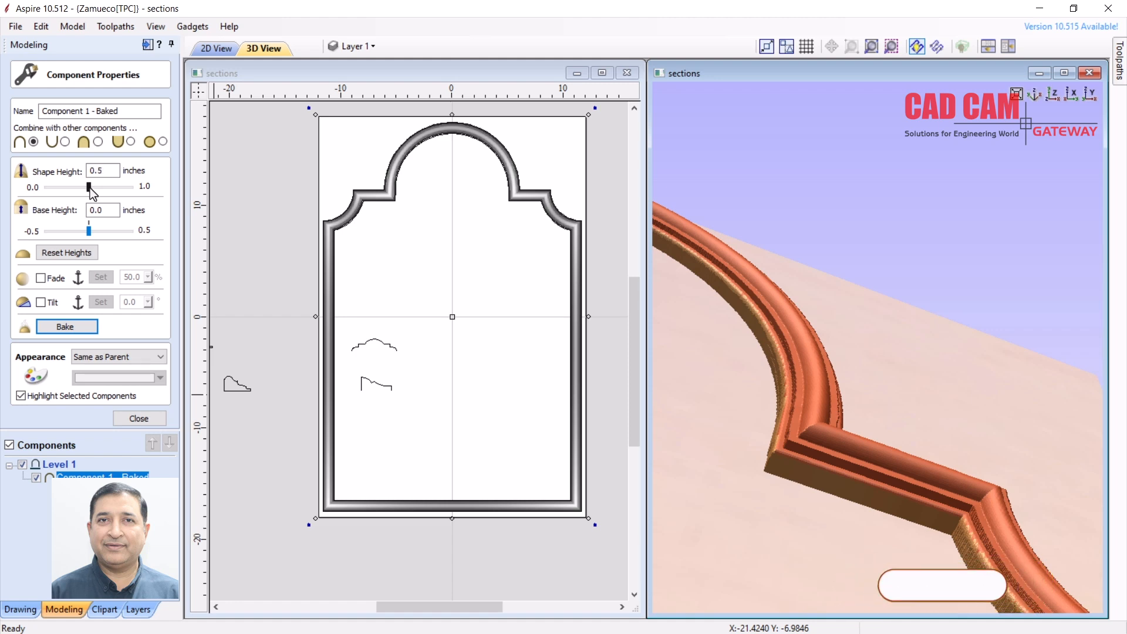
pyautogui.click(139, 419)
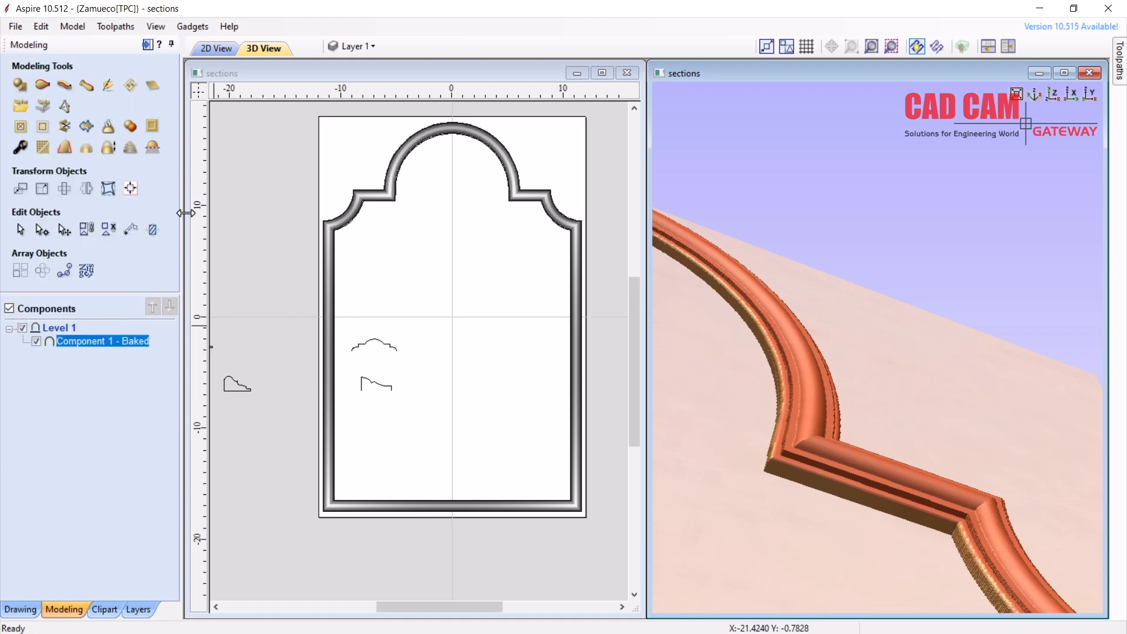
# Deselect the component and view the whole framed panel in isometric 3D, slightly rotated
pyautogui.click(446, 263)
pyautogui.moveTo(779, 337); pyautogui.dragTo(925, 285)
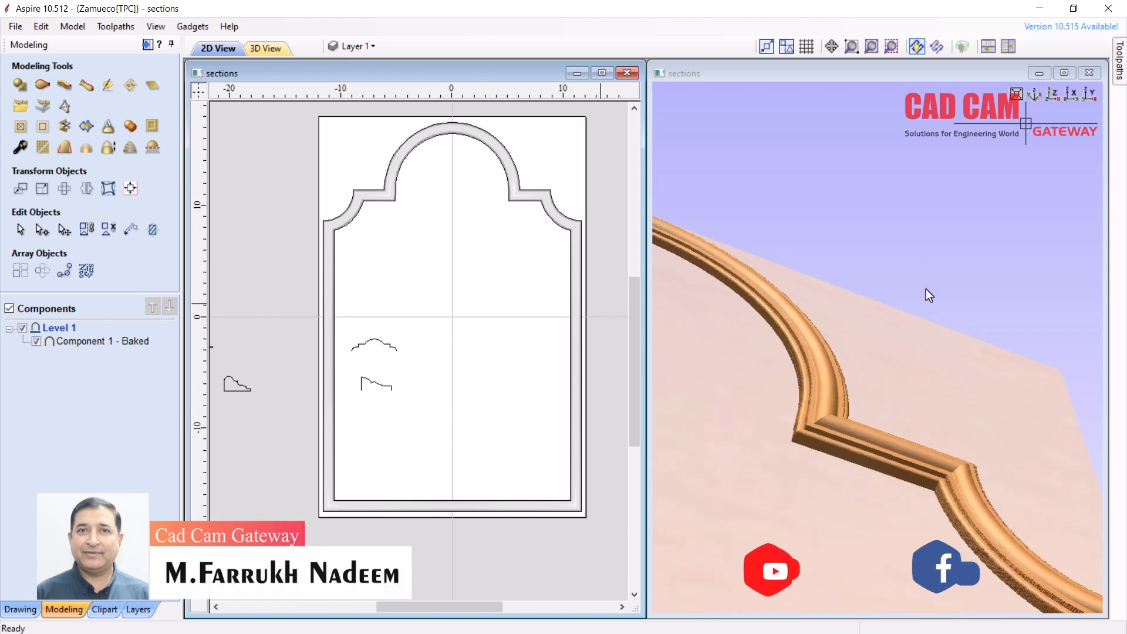
pyautogui.click(1017, 94)
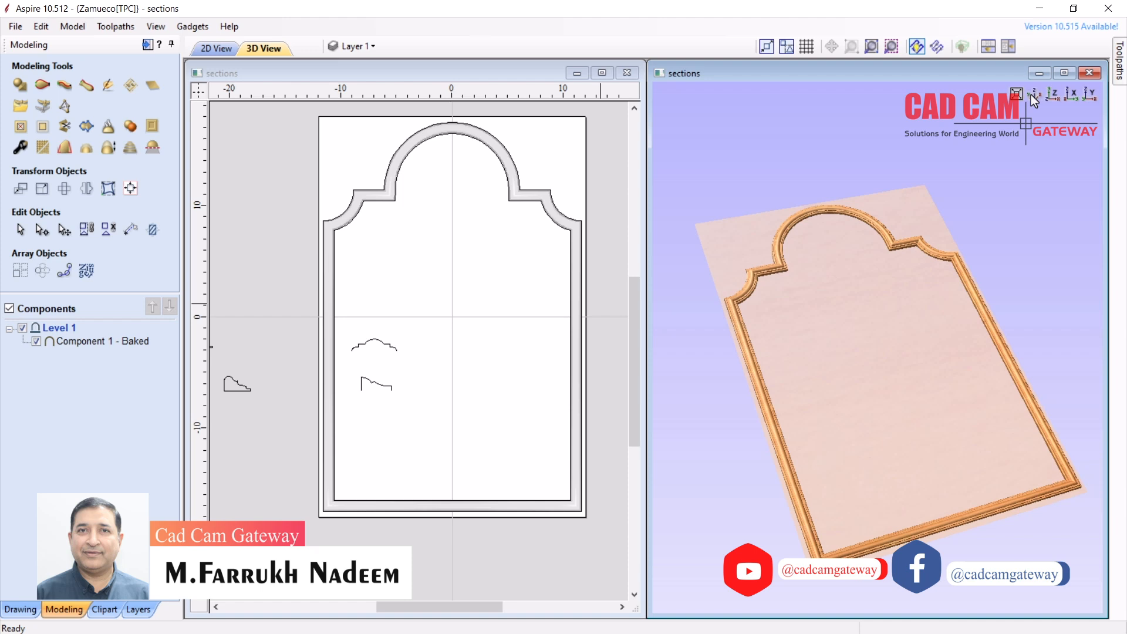
pyautogui.moveTo(819, 283); pyautogui.dragTo(829, 360)
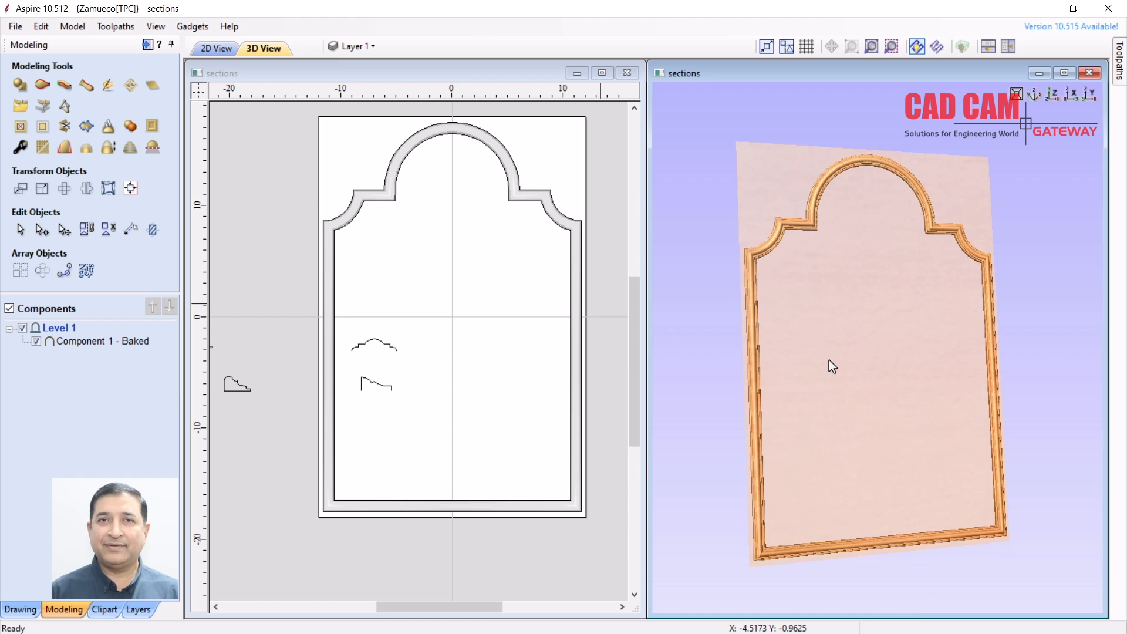